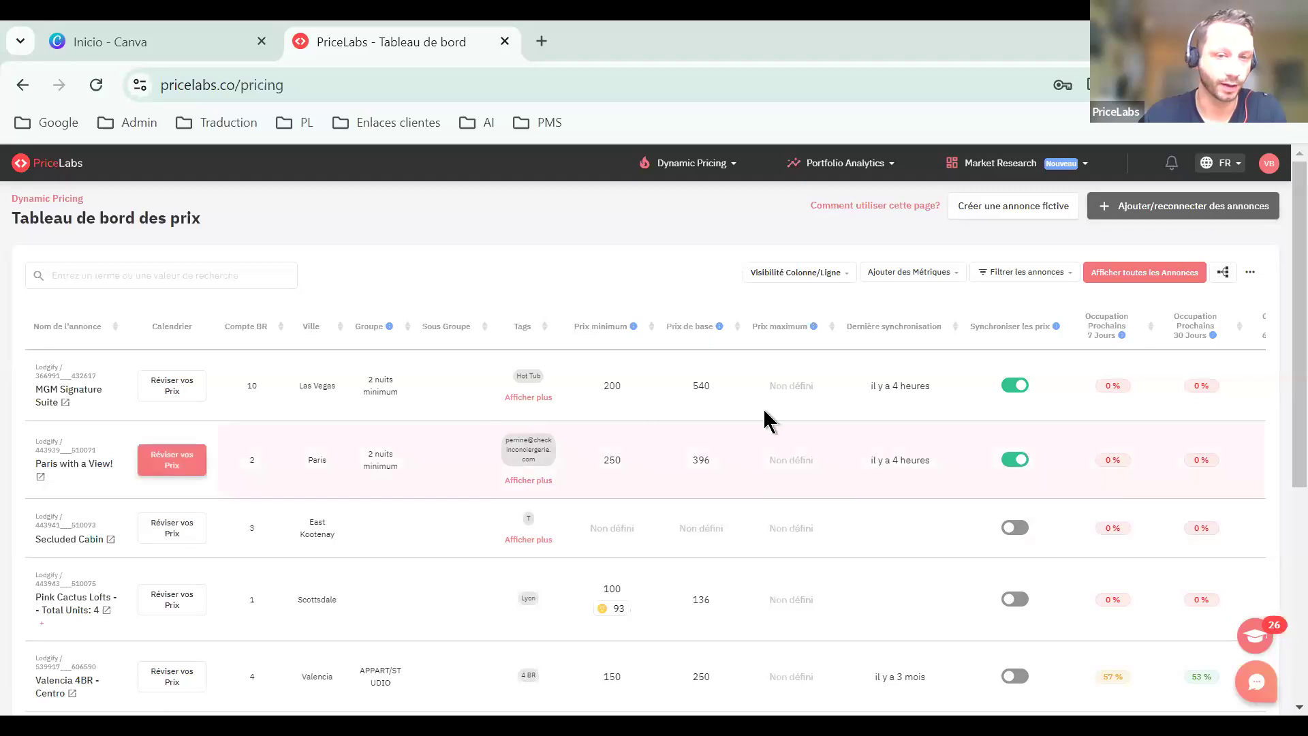
Start adding or reconnecting listings, select Avantio as the PMS, and examine the connection credentials it requires
{"action": "left_click", "coordinate": [1134, 201]}
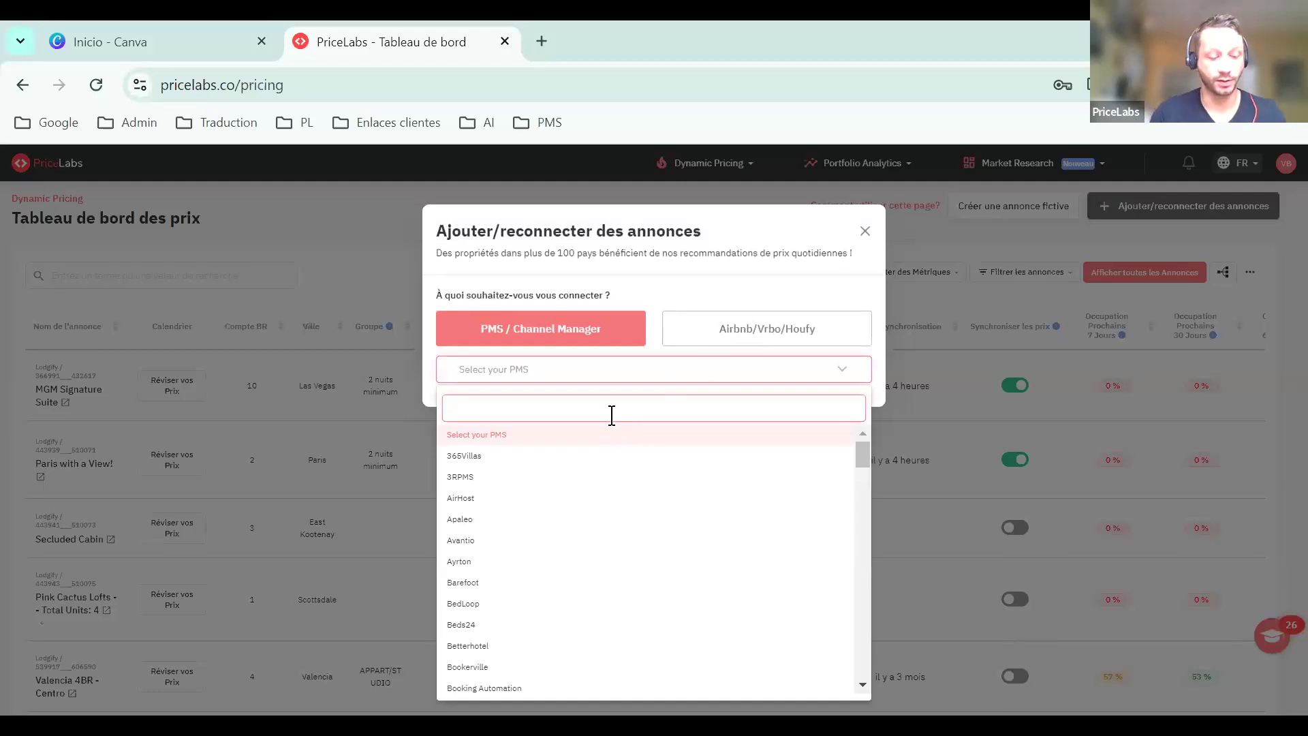
{"action": "type", "text": "avantio"}
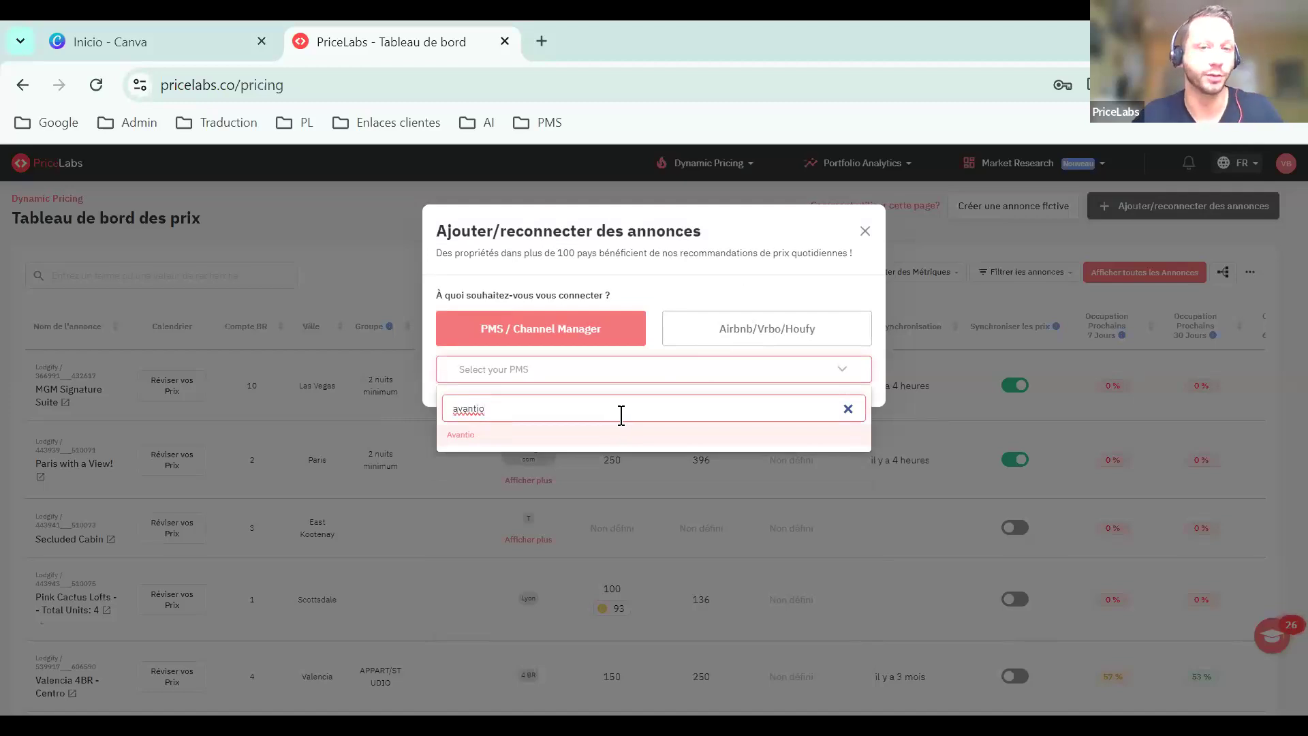
{"action": "left_click", "coordinate": [627, 433]}
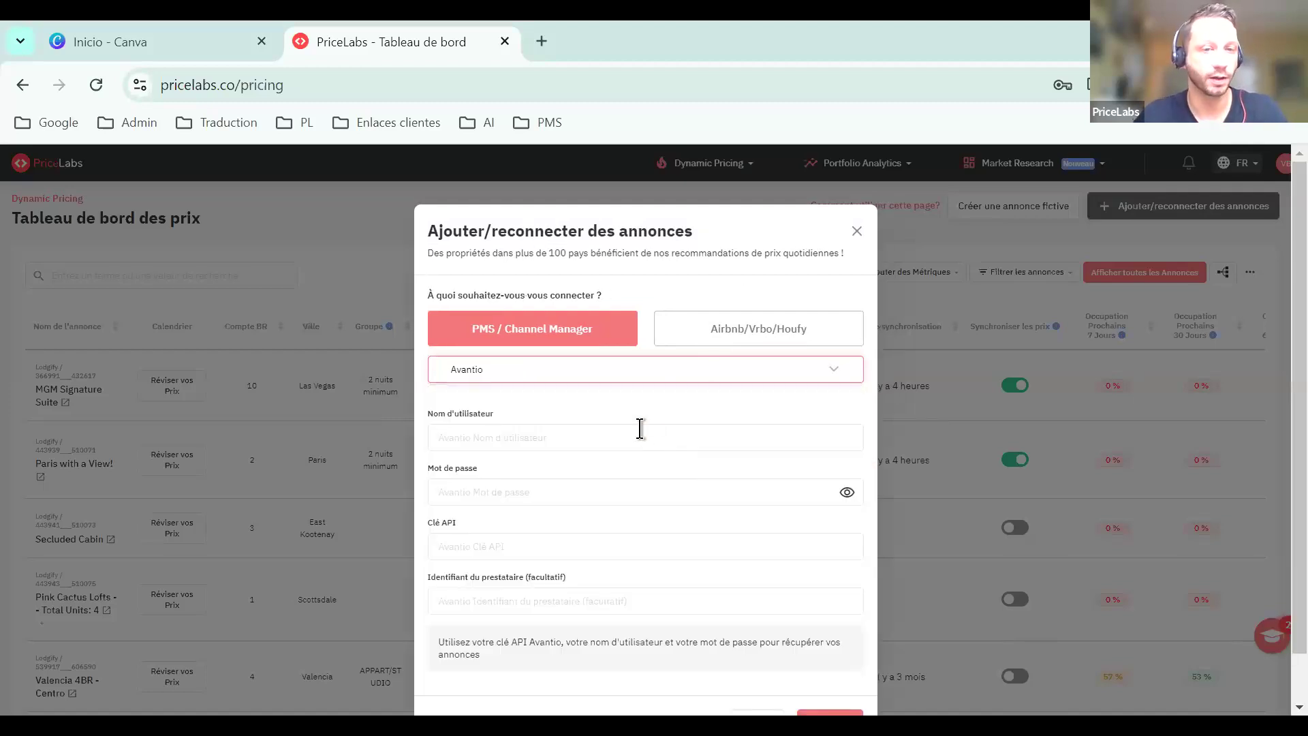
{"action": "left_click", "coordinate": [639, 437]}
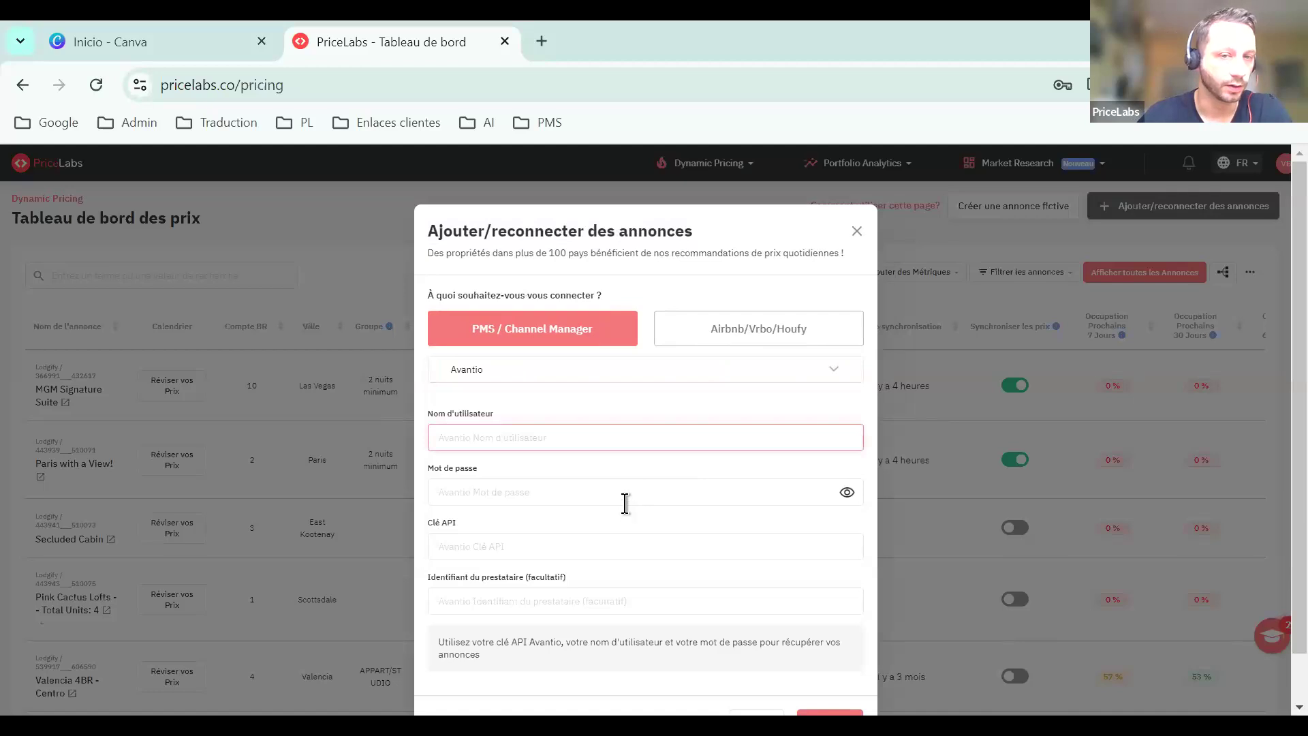
{"action": "left_click", "coordinate": [627, 494]}
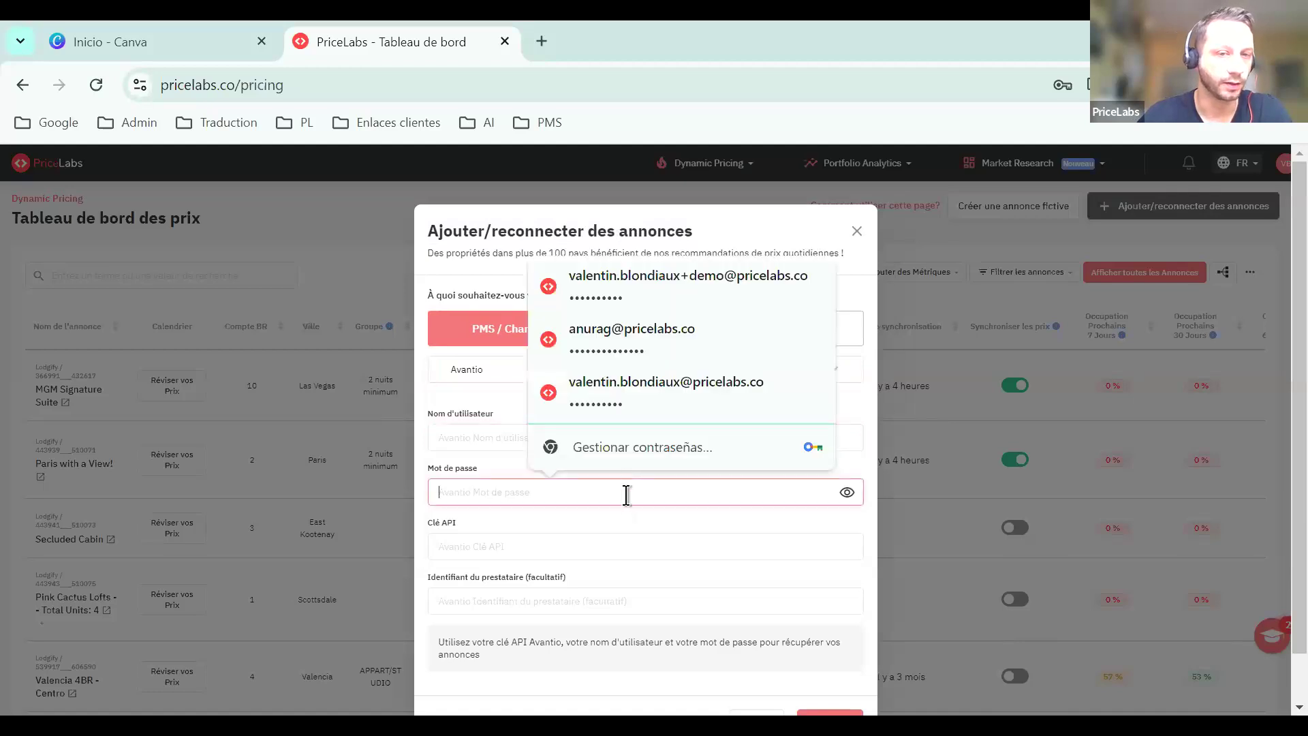
{"action": "left_click", "coordinate": [619, 537]}
{"action": "left_click", "coordinate": [604, 603]}
{"action": "scroll", "coordinate": [722, 647], "scroll_direction": "down", "scroll_amount": 1}
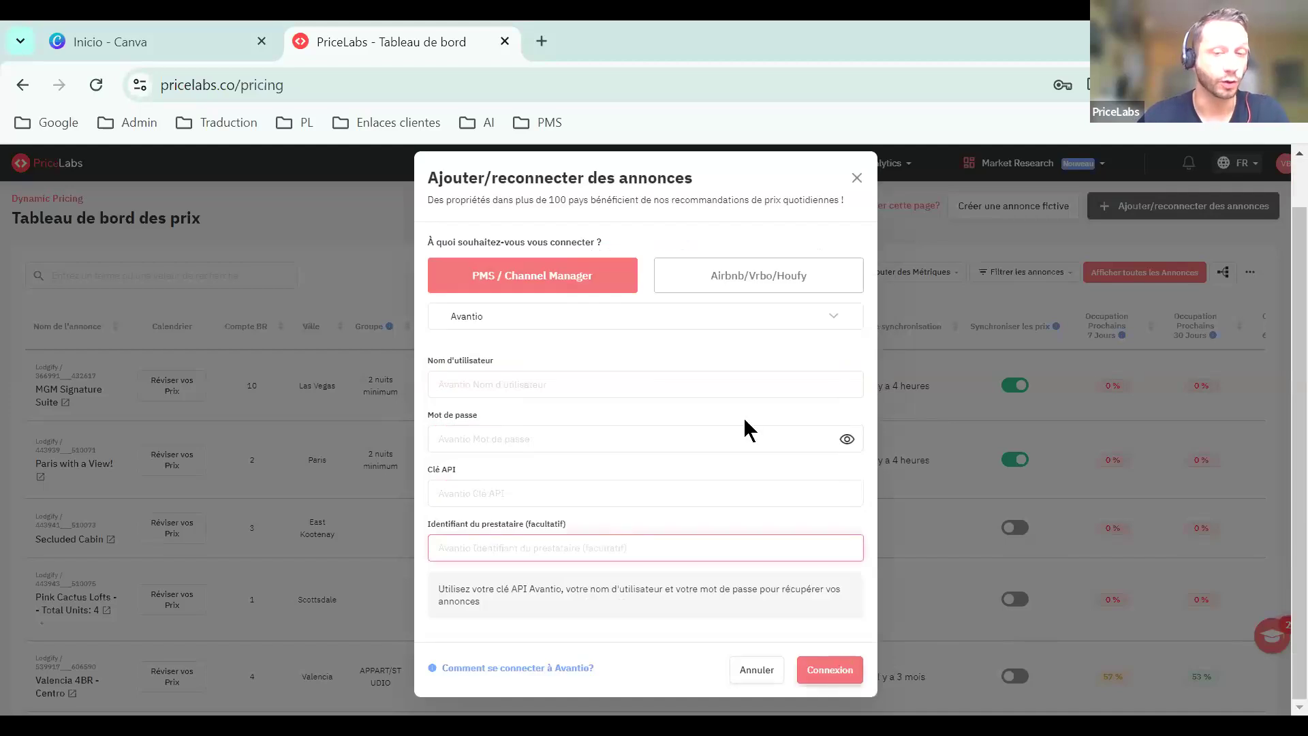
Switch the connection type to Airbnb/Vrbo/Houfy, select Airbnb to view its connection option, and close the dialog without connecting
{"action": "left_click", "coordinate": [706, 281]}
{"action": "left_click", "coordinate": [658, 448]}
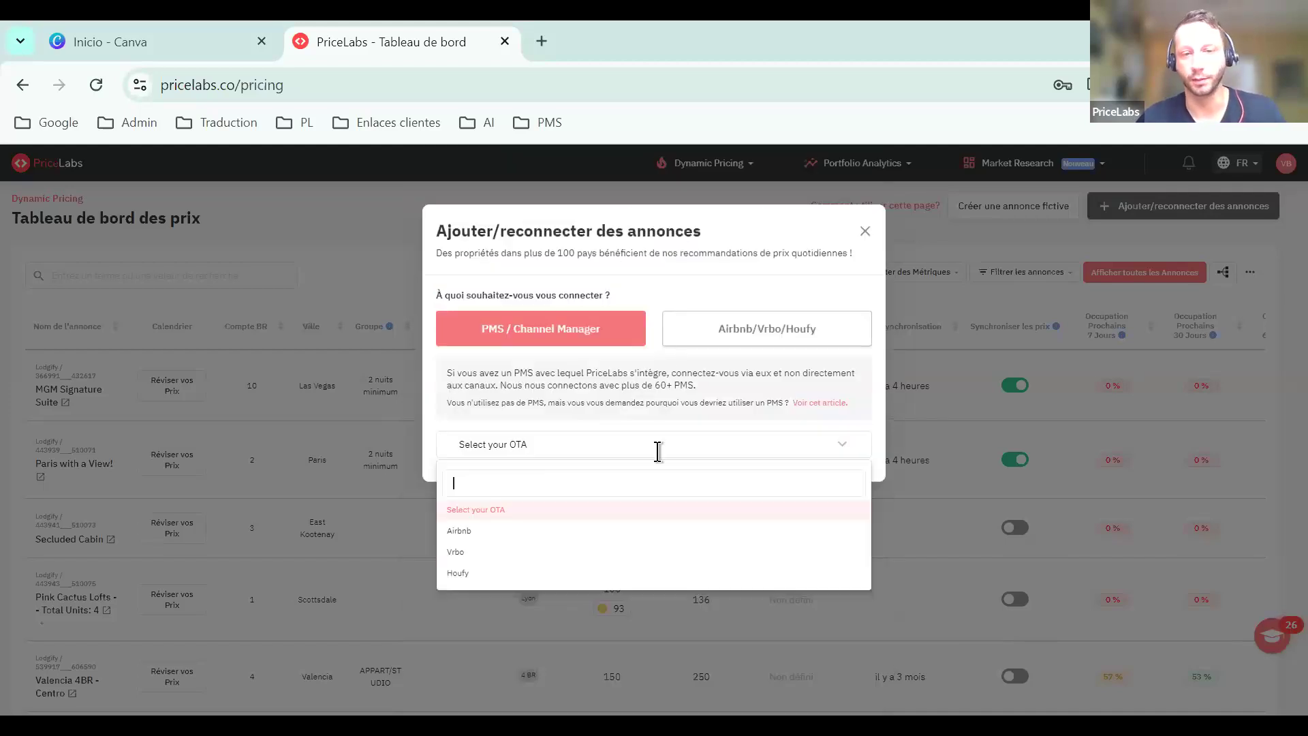
{"action": "left_click", "coordinate": [602, 529]}
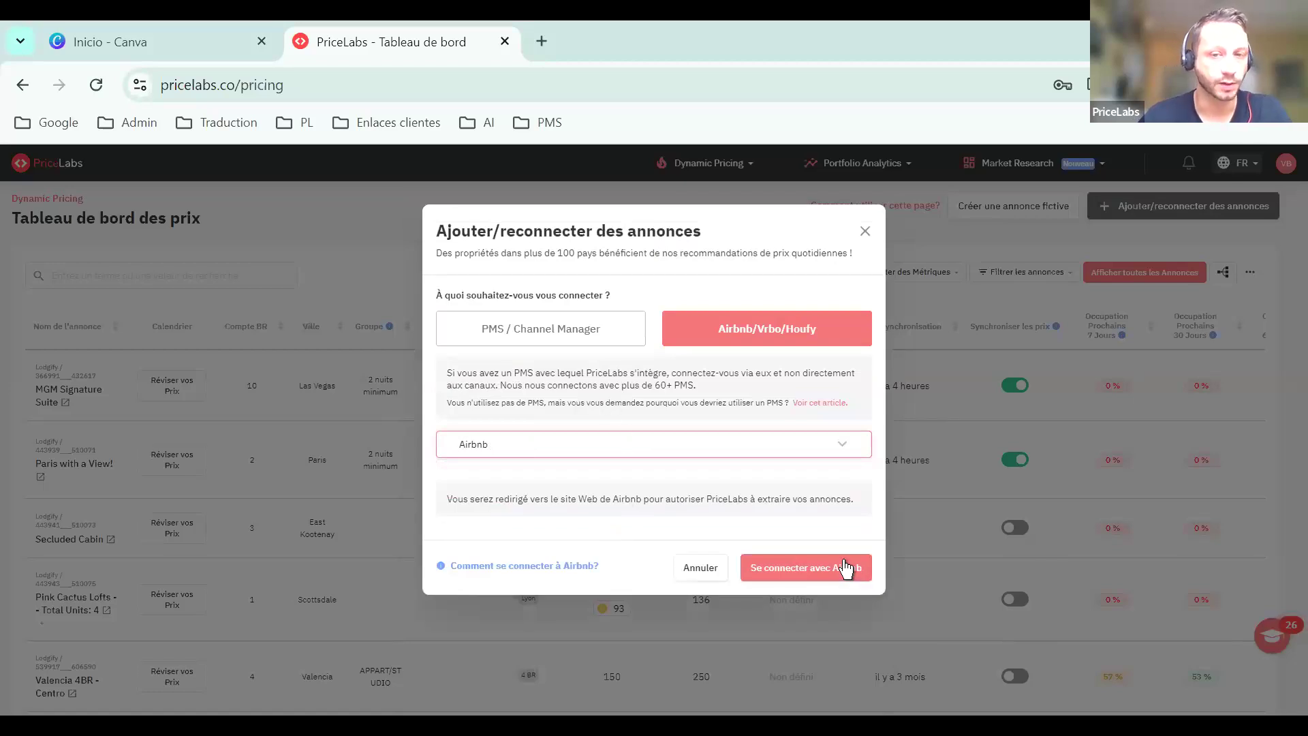
{"action": "left_click", "coordinate": [863, 233]}
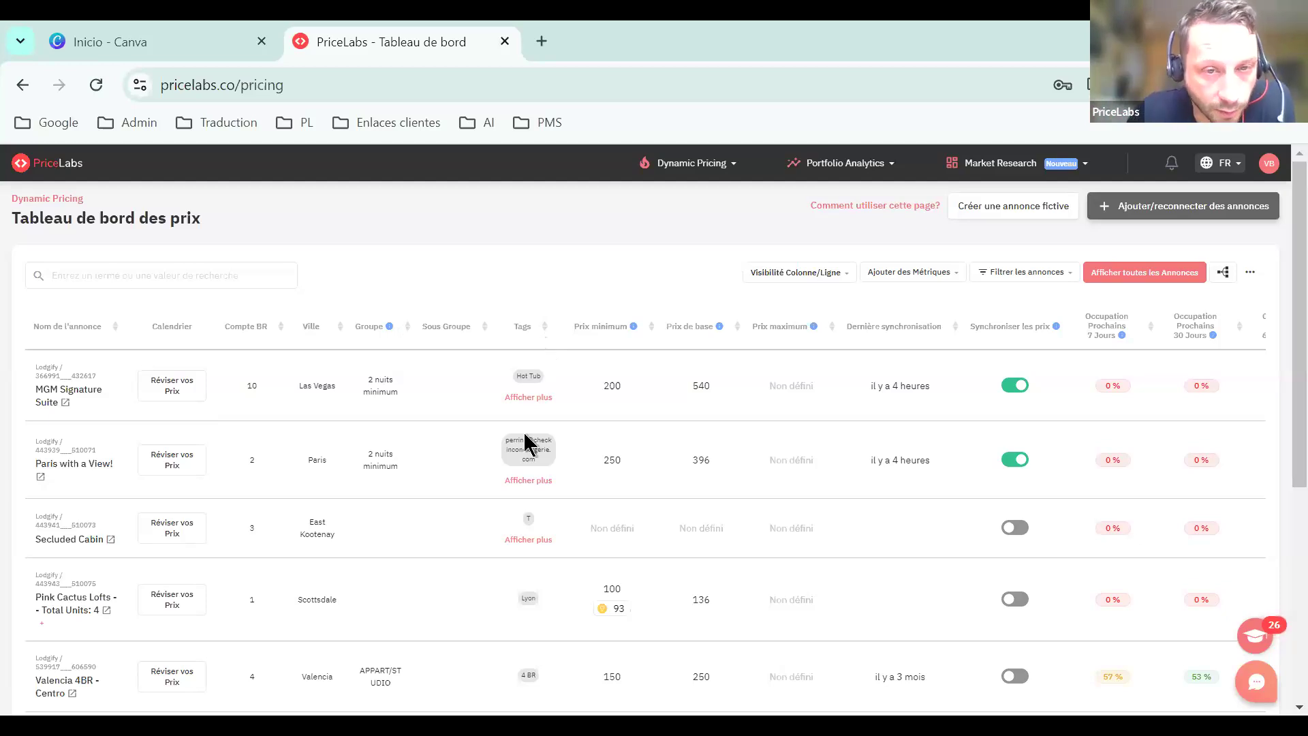
Examine the tags assigned to the listings and the last synchronisation time of MGM Signature Suite
{"action": "left_click_drag", "start_coordinate": [549, 373], "coordinate": [500, 395]}
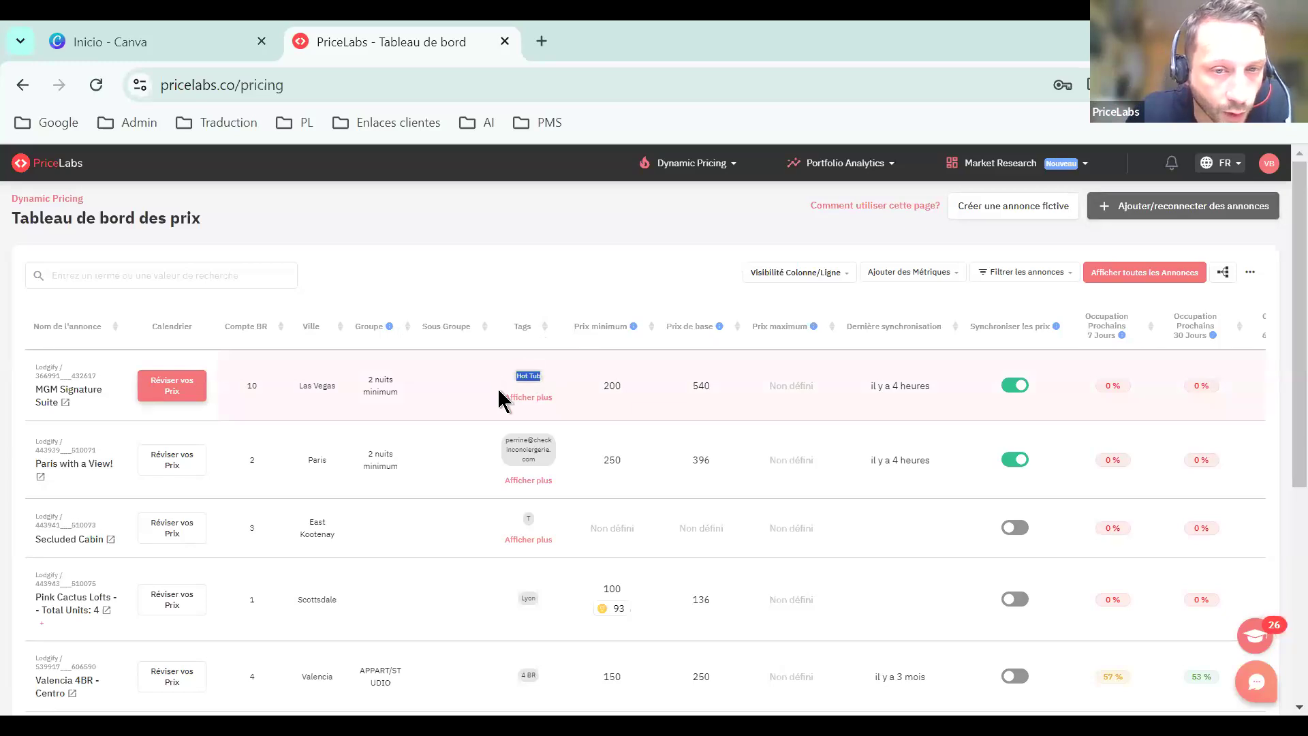
{"action": "left_click", "coordinate": [559, 464]}
{"action": "left_click_drag", "start_coordinate": [511, 451], "coordinate": [535, 460]}
{"action": "scroll", "coordinate": [542, 583], "scroll_direction": "down", "scroll_amount": 2}
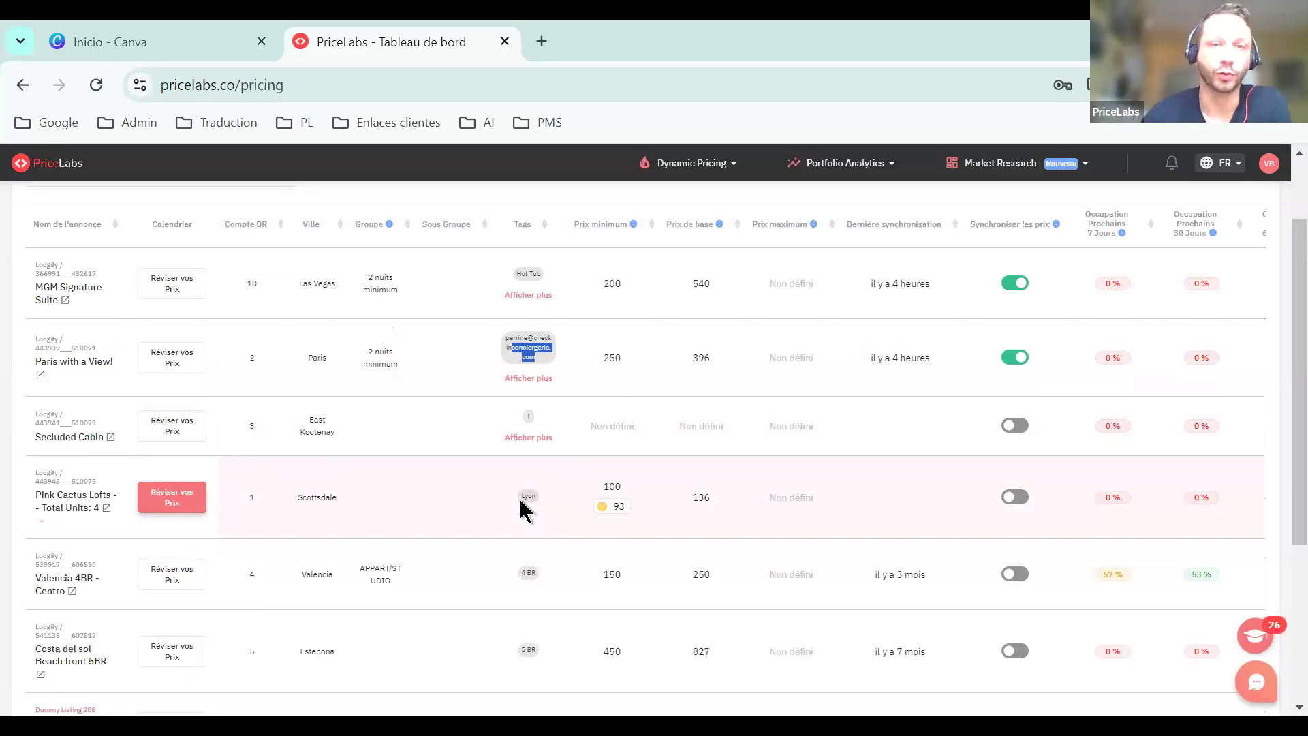
{"action": "scroll", "coordinate": [654, 436], "scroll_direction": "up", "scroll_amount": 2}
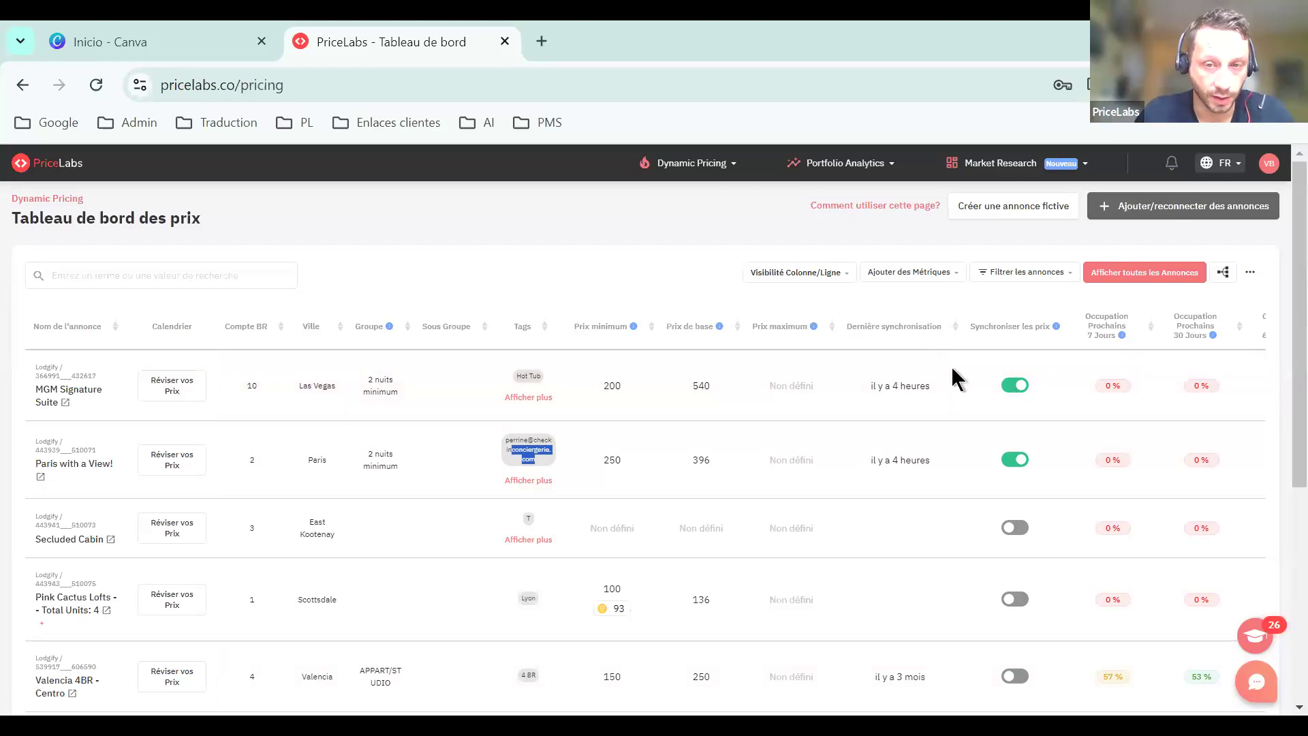
{"action": "left_click", "coordinate": [932, 386]}
{"action": "triple_click", "coordinate": [884, 385]}
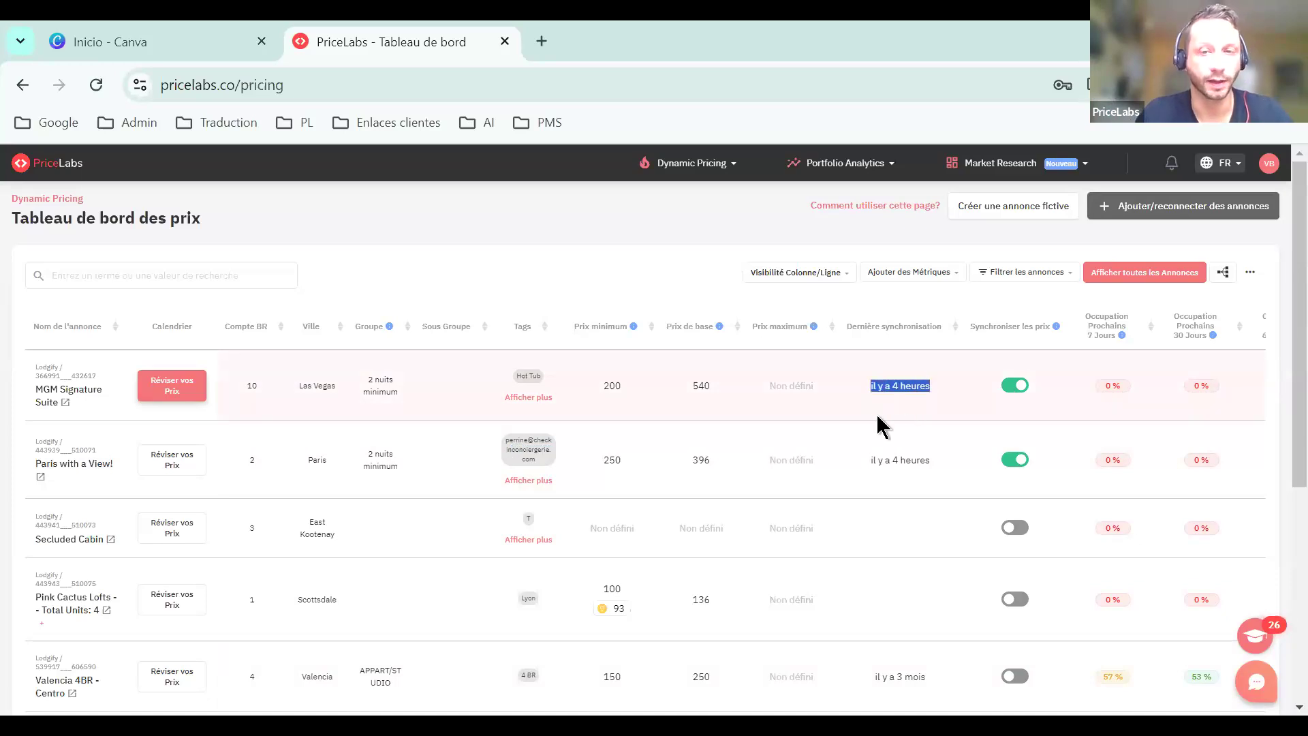
{"action": "left_click", "coordinate": [864, 426]}
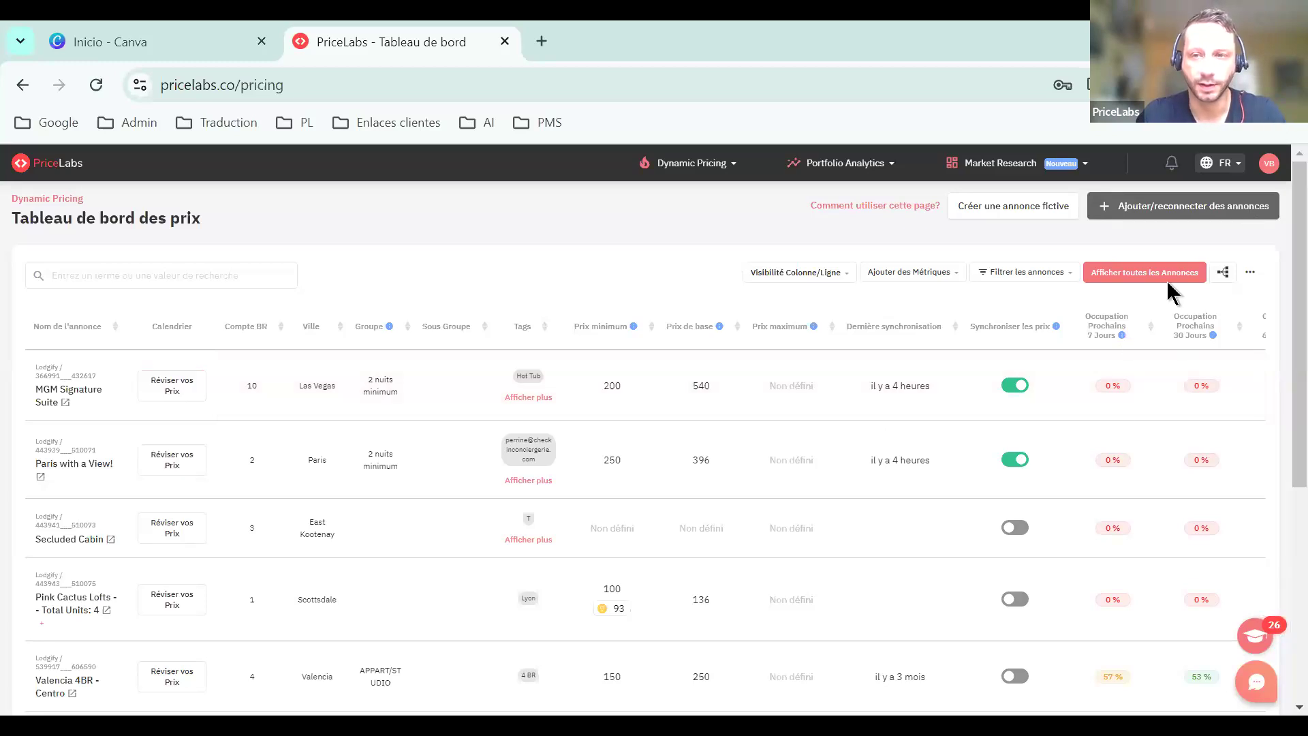
Reduce the browser page zoom to 50 % to view all the occupancy columns of the pricing dashboard
{"action": "left_click", "coordinate": [1290, 86]}
{"action": "left_click", "coordinate": [1145, 462]}
{"action": "left_click", "coordinate": [779, 207]}
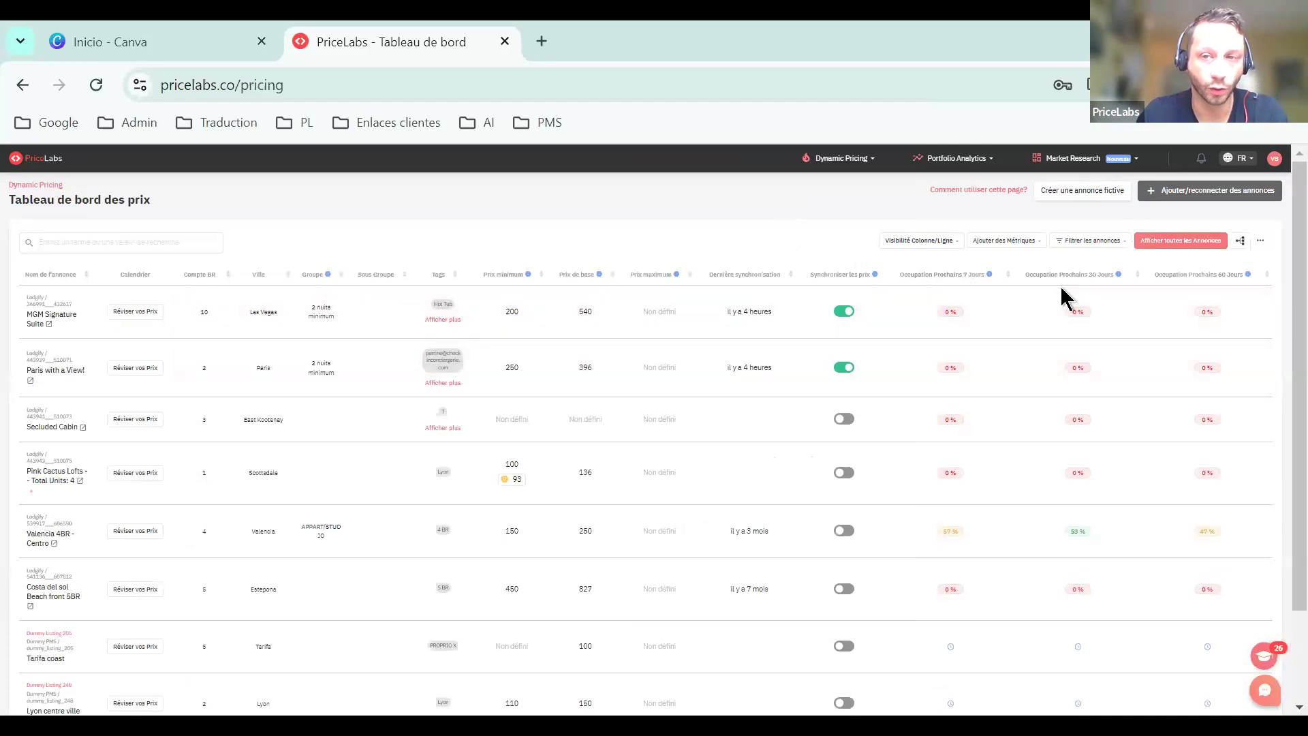
{"action": "mouse_move", "coordinate": [1175, 327]}
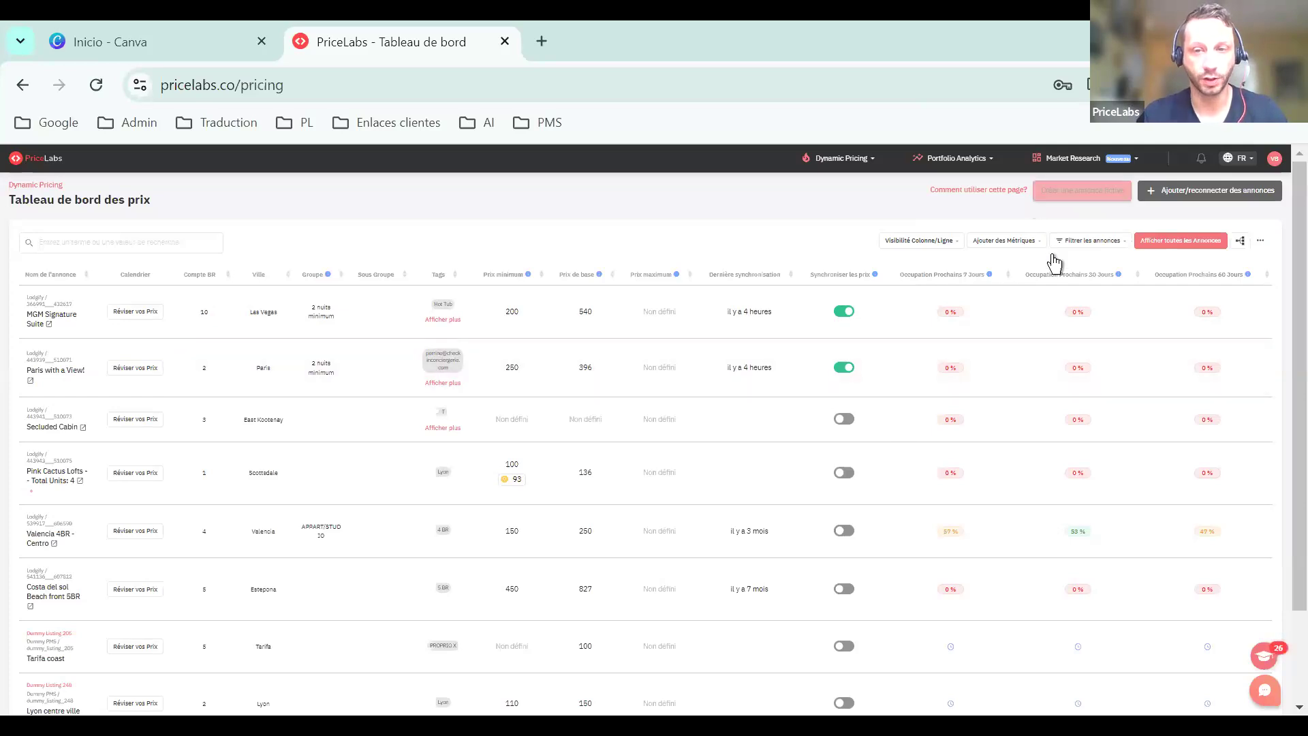
Change the first dashboard metric to adjusted occupancy (Occupation ajustée) for the next 7 days
{"action": "left_click", "coordinate": [1015, 246]}
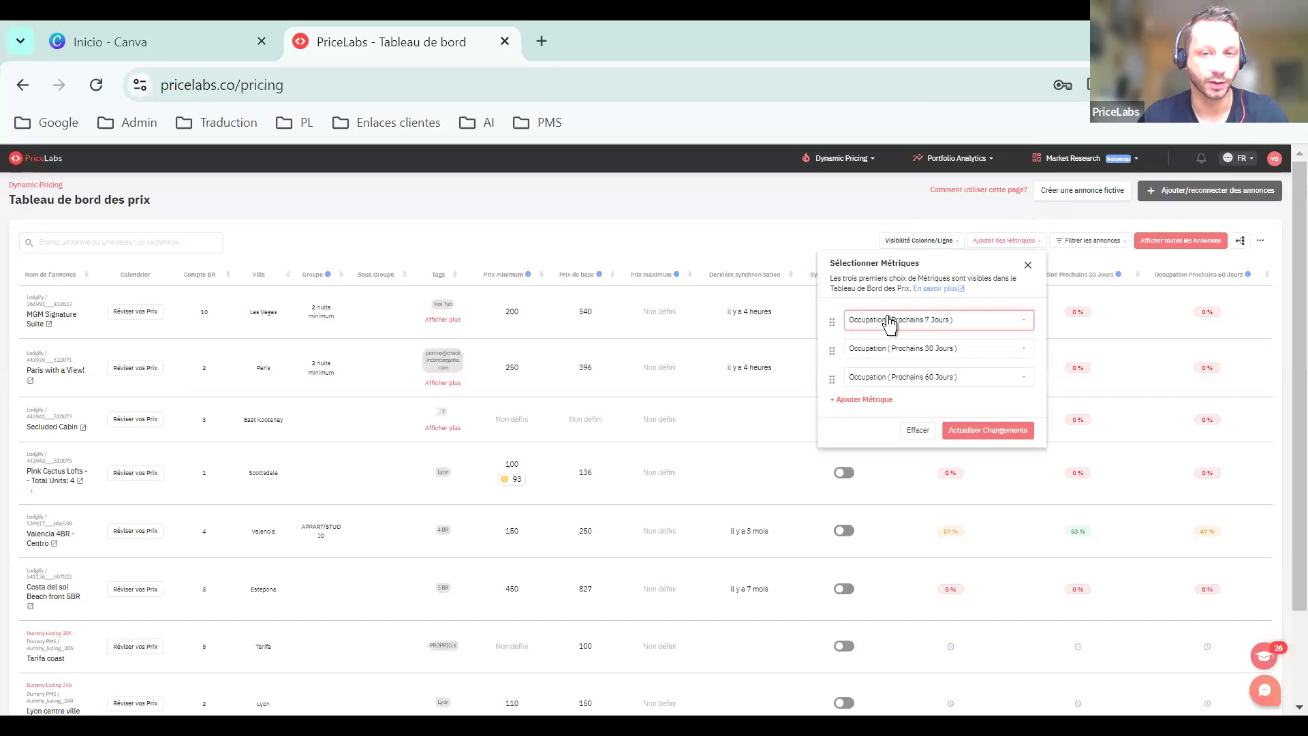
{"action": "left_click", "coordinate": [889, 322]}
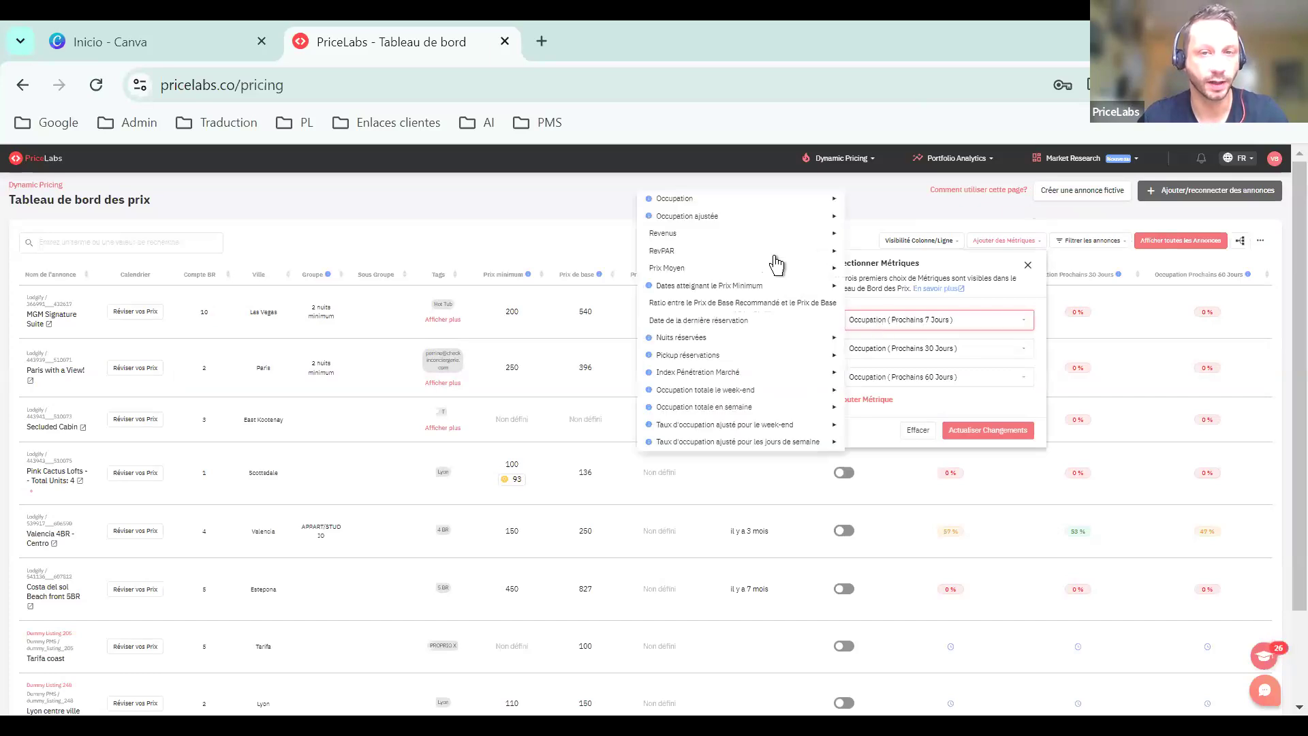
{"action": "mouse_move", "coordinate": [753, 232]}
{"action": "mouse_move", "coordinate": [793, 218]}
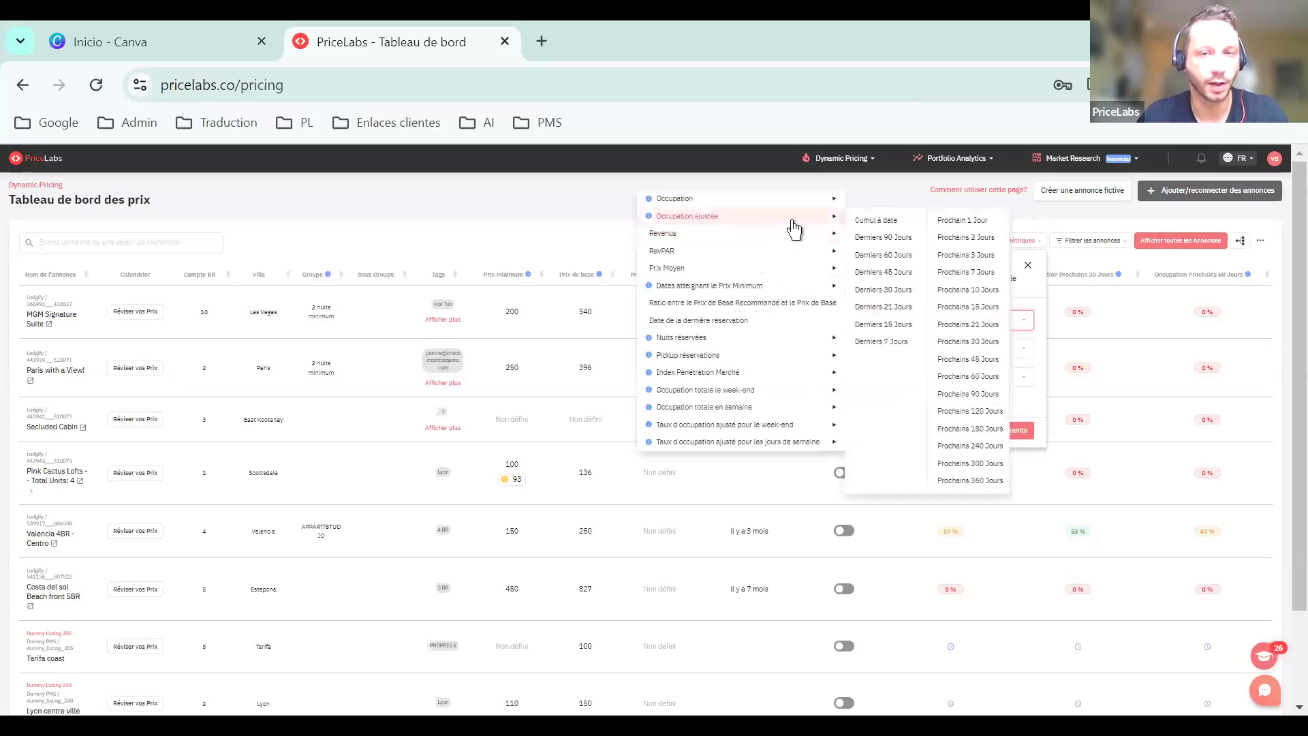
{"action": "left_click", "coordinate": [983, 272]}
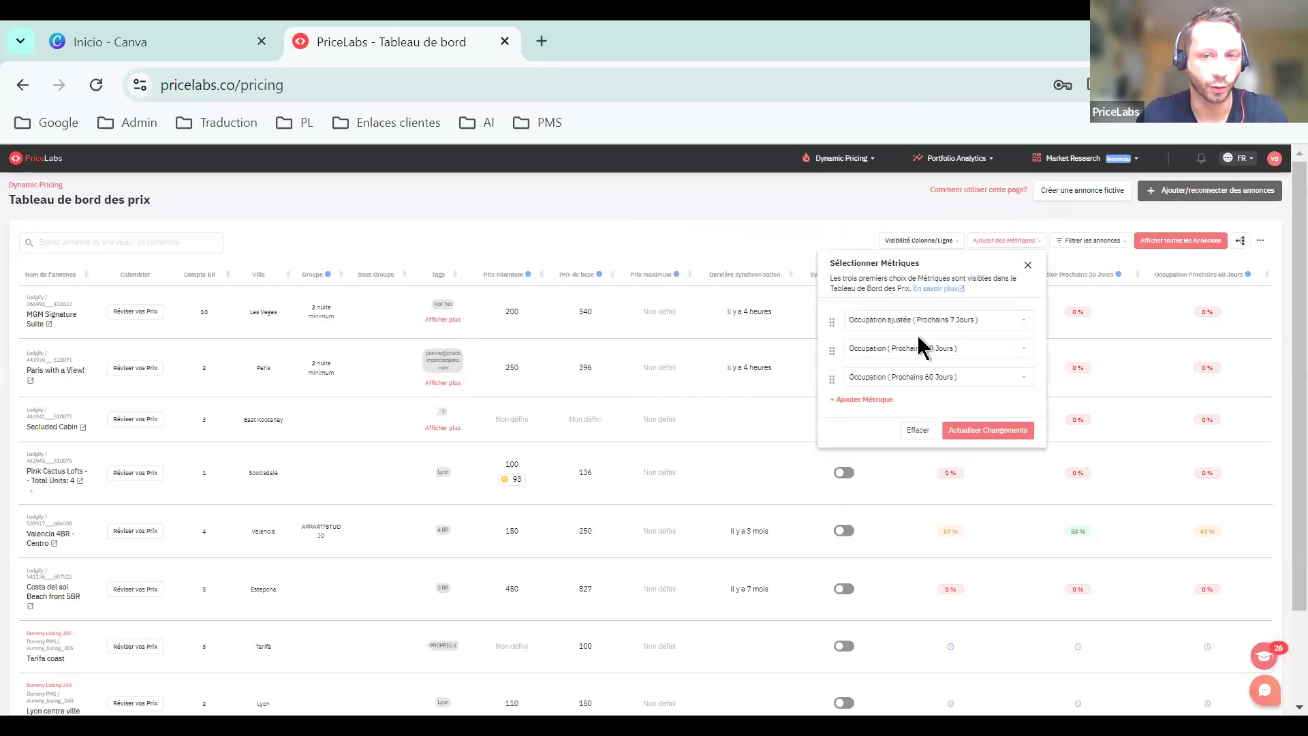
Set the second and third metrics to adjusted occupancy for the next 30 and 60 days, and apply the changes
{"action": "left_click", "coordinate": [906, 351]}
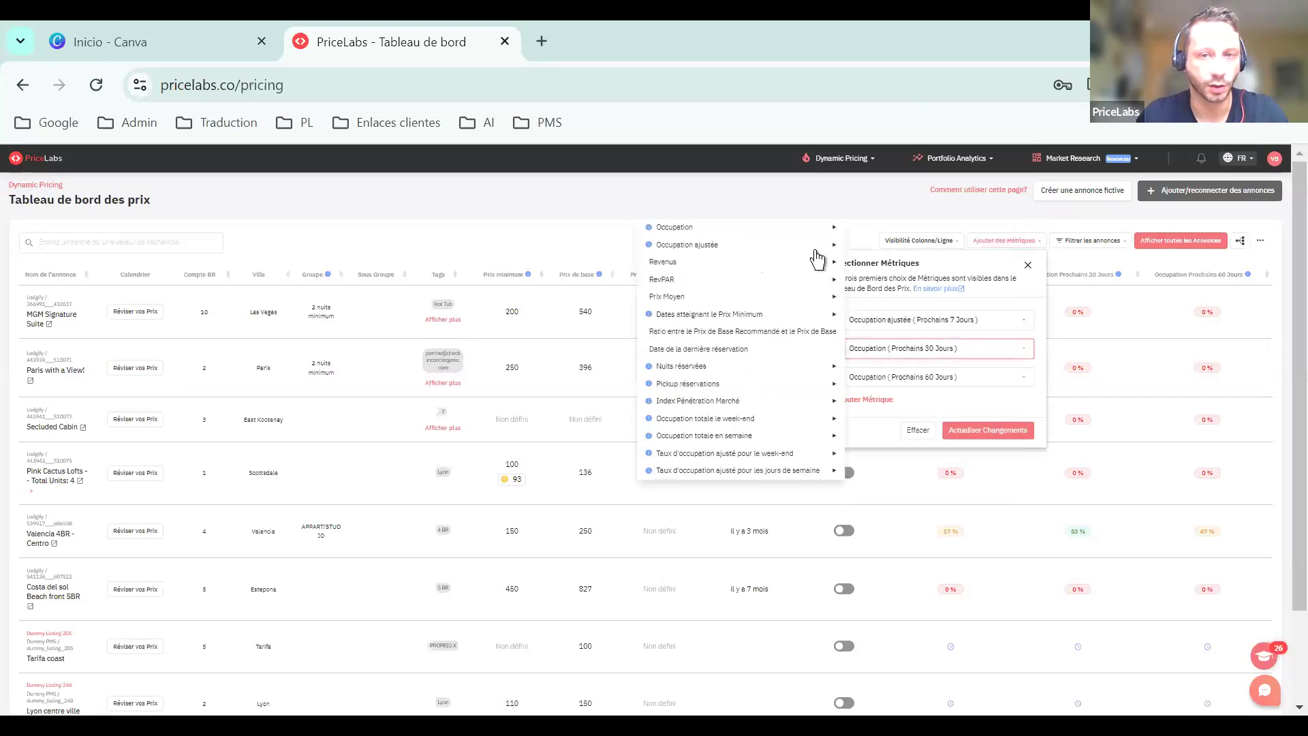
{"action": "mouse_move", "coordinate": [821, 247]}
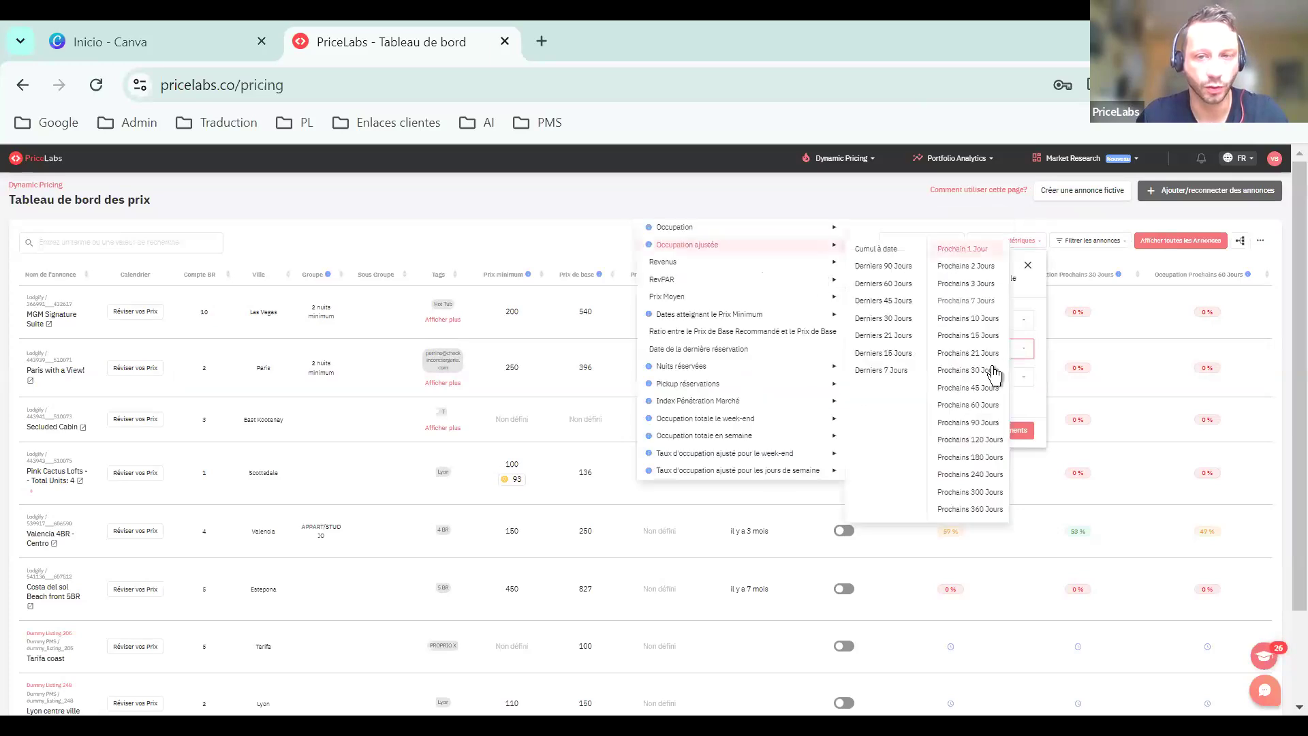
{"action": "left_click", "coordinate": [974, 376]}
{"action": "left_click", "coordinate": [970, 378]}
{"action": "mouse_move", "coordinate": [821, 274]}
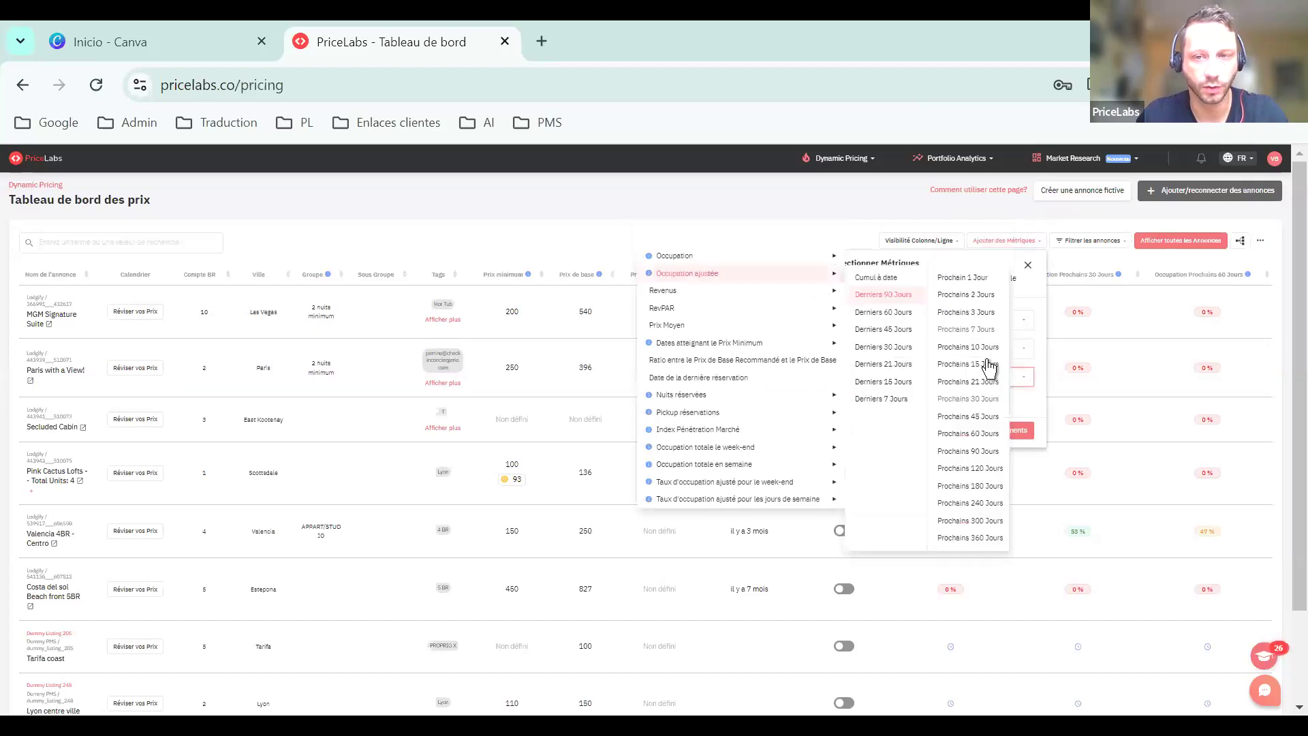
{"action": "left_click", "coordinate": [974, 433]}
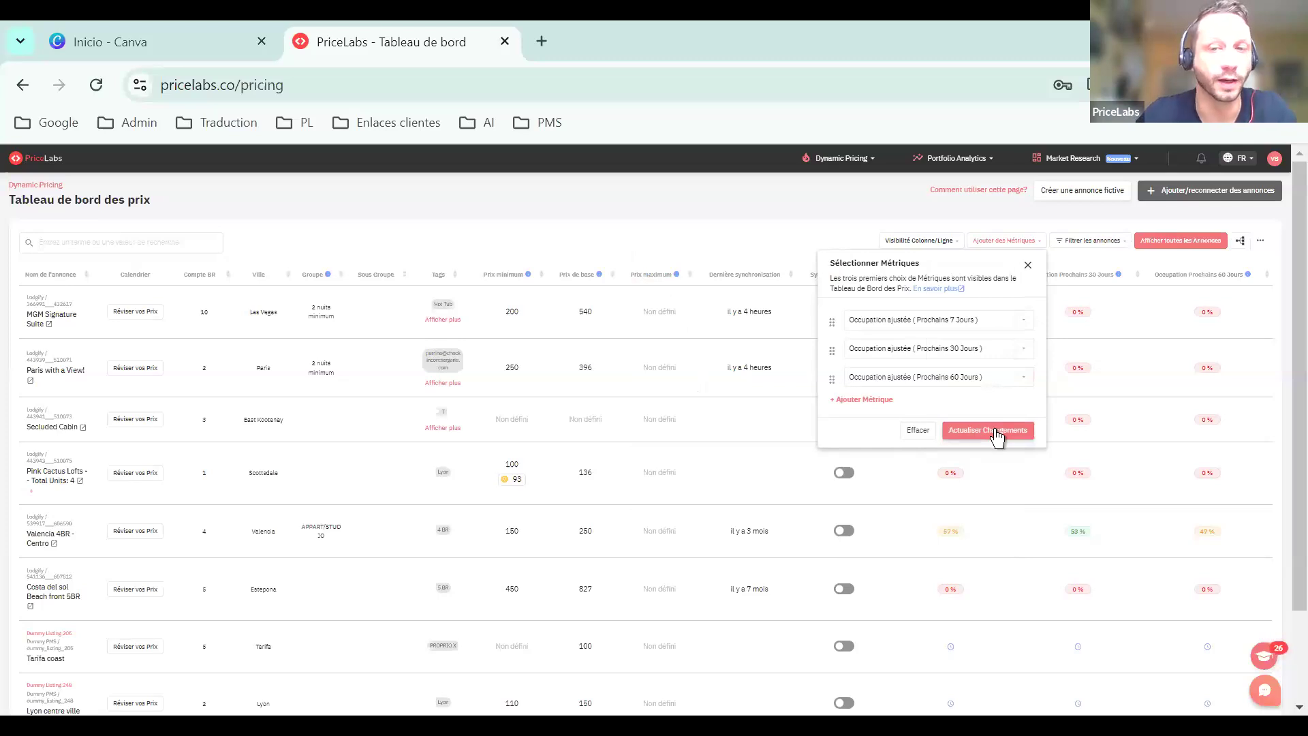
{"action": "left_click", "coordinate": [995, 430]}
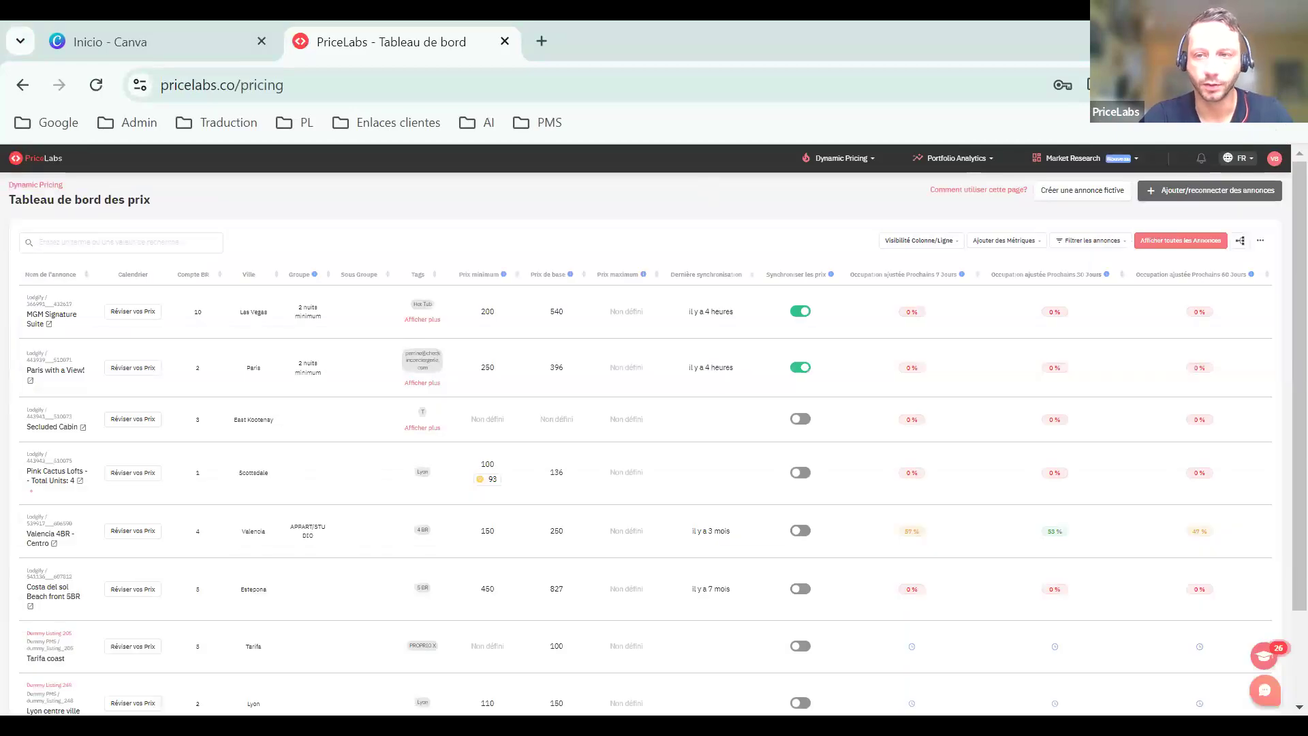
Increase the browser page zoom by one level to make the pricing dashboard easier to read
{"action": "key", "text": "alt+f"}
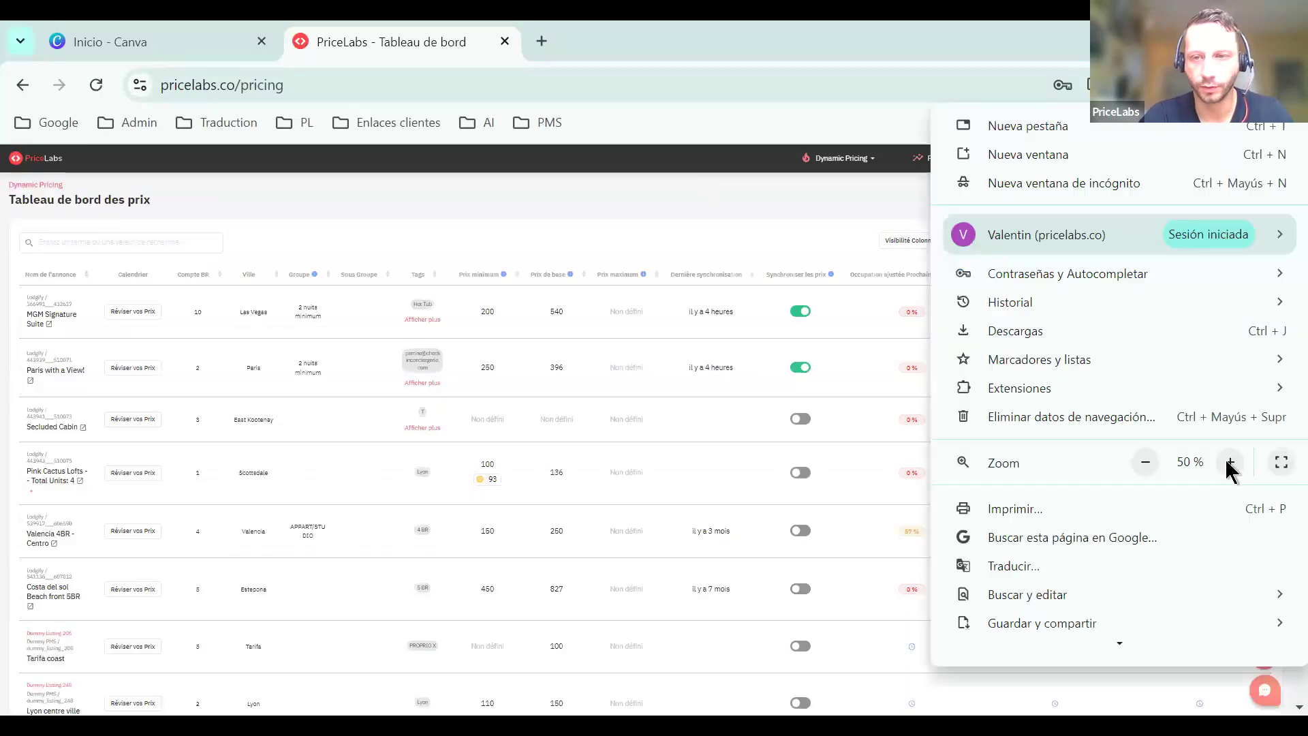
{"action": "left_click", "coordinate": [1230, 462]}
{"action": "left_click", "coordinate": [598, 249]}
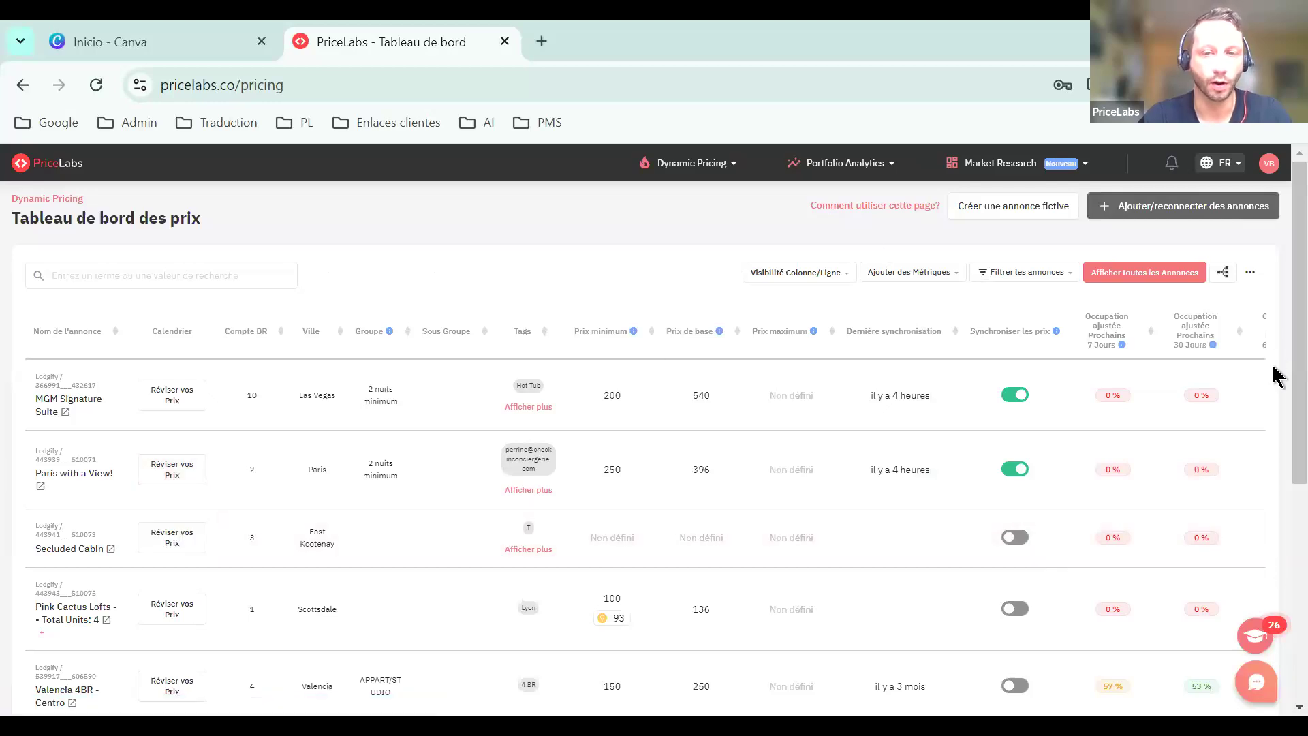
Review the column and row visibility options and the selected metrics, and close them without changes
{"action": "left_click", "coordinate": [823, 291]}
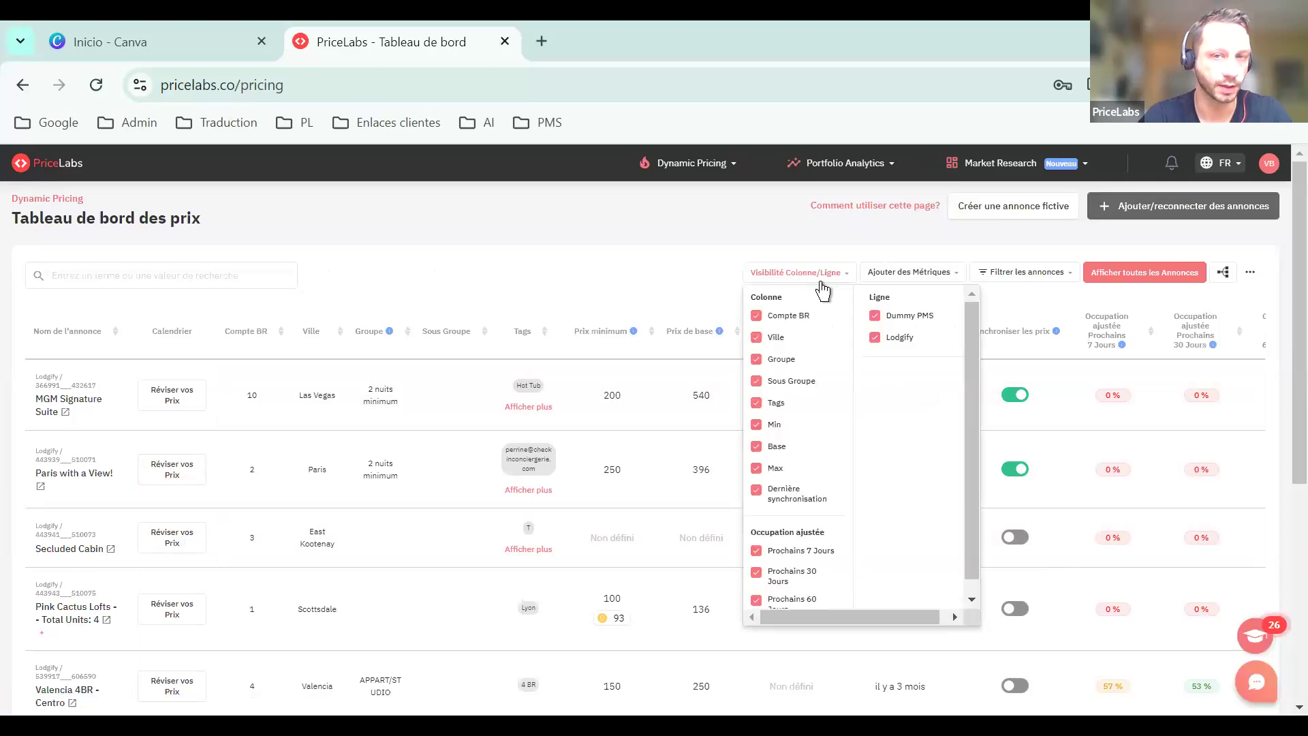
{"action": "left_click", "coordinate": [901, 277]}
{"action": "left_click", "coordinate": [900, 277]}
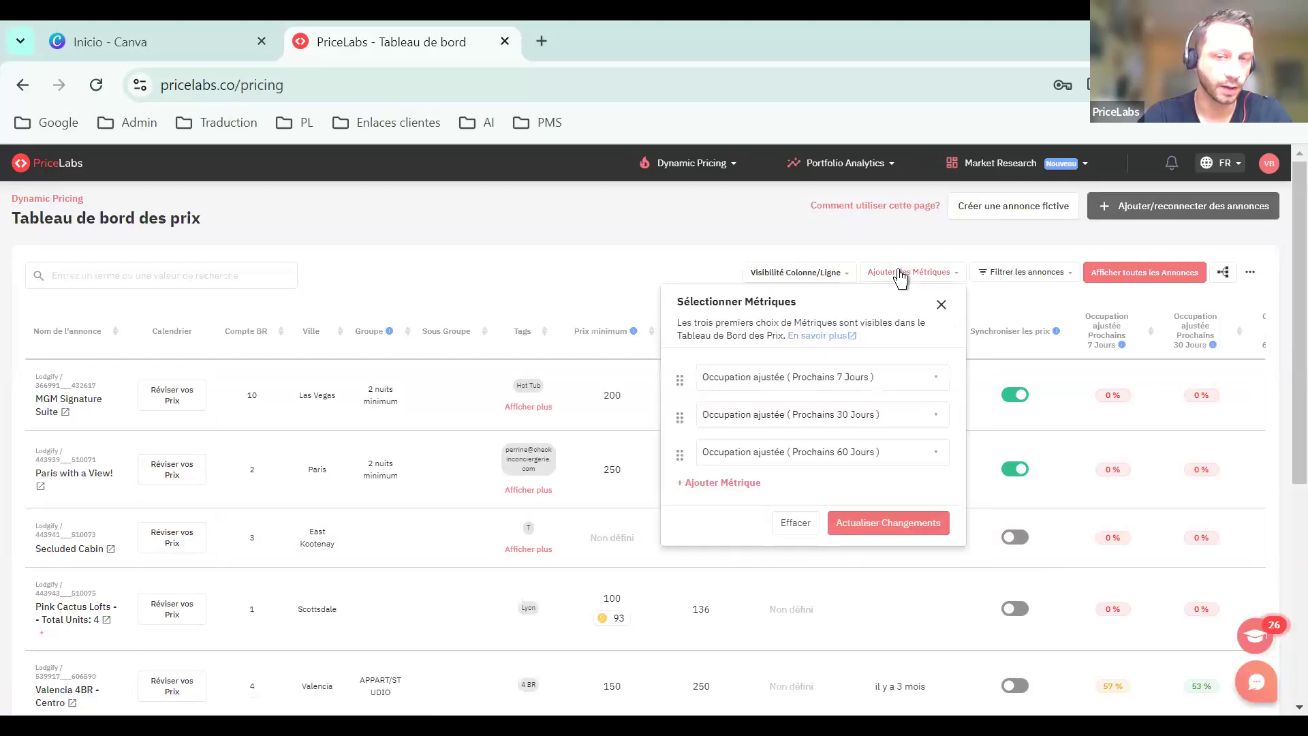
{"action": "left_click", "coordinate": [935, 302]}
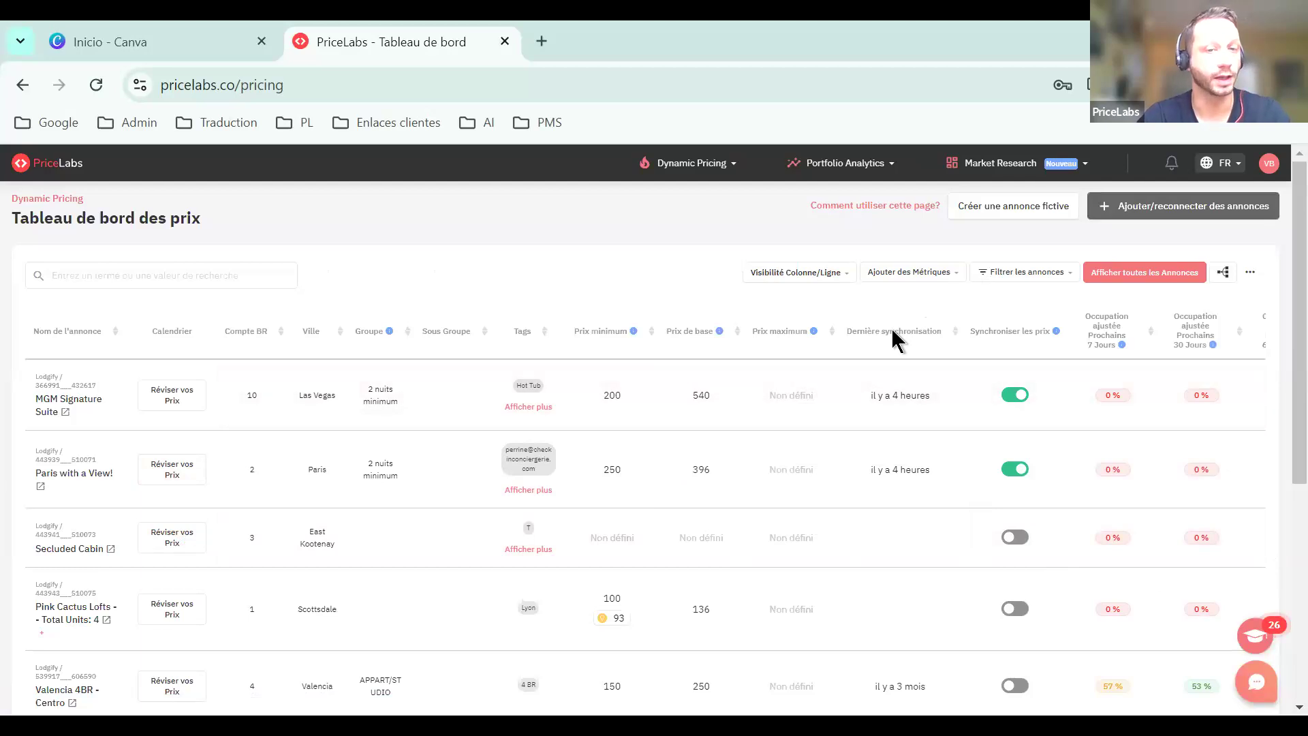
Look at the listing filter options and close them without applying any filter
{"action": "left_click", "coordinate": [1037, 282]}
{"action": "left_click", "coordinate": [1020, 275]}
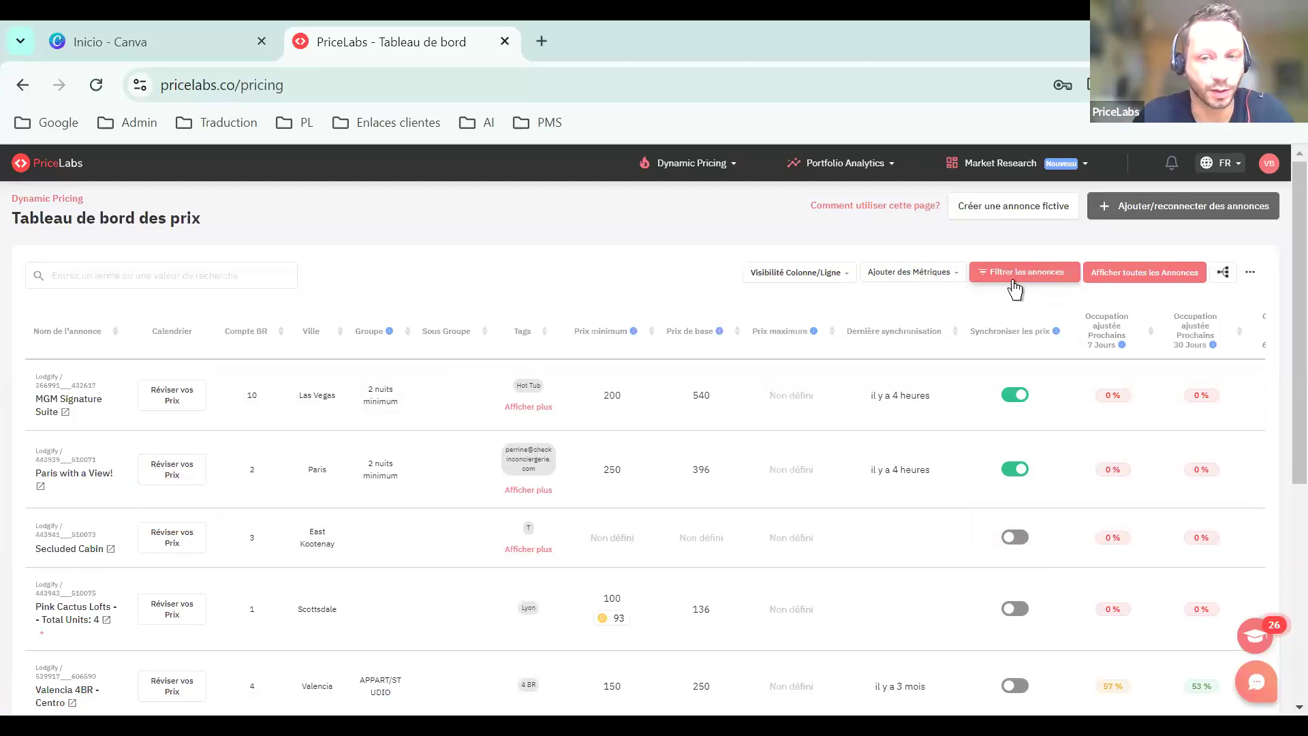
{"action": "left_click", "coordinate": [1058, 285]}
{"action": "left_click", "coordinate": [1055, 304]}
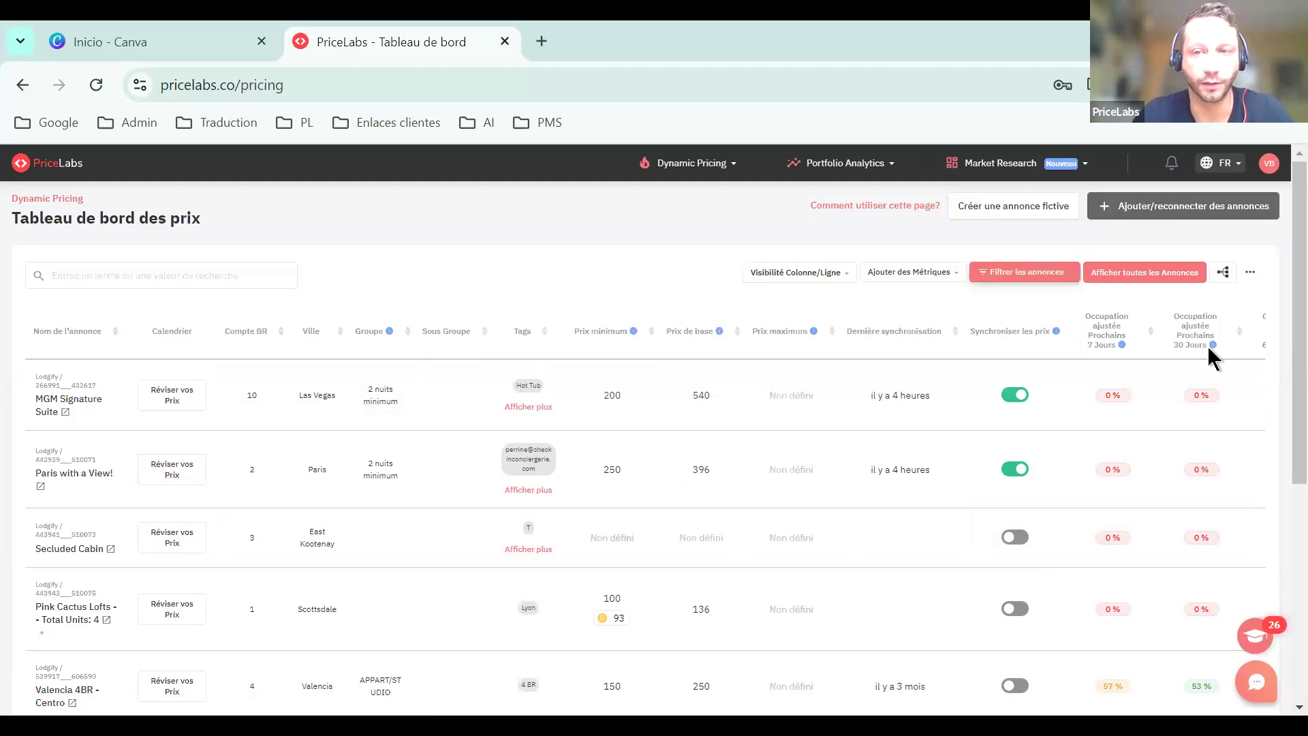
{"action": "left_click", "coordinate": [1198, 338]}
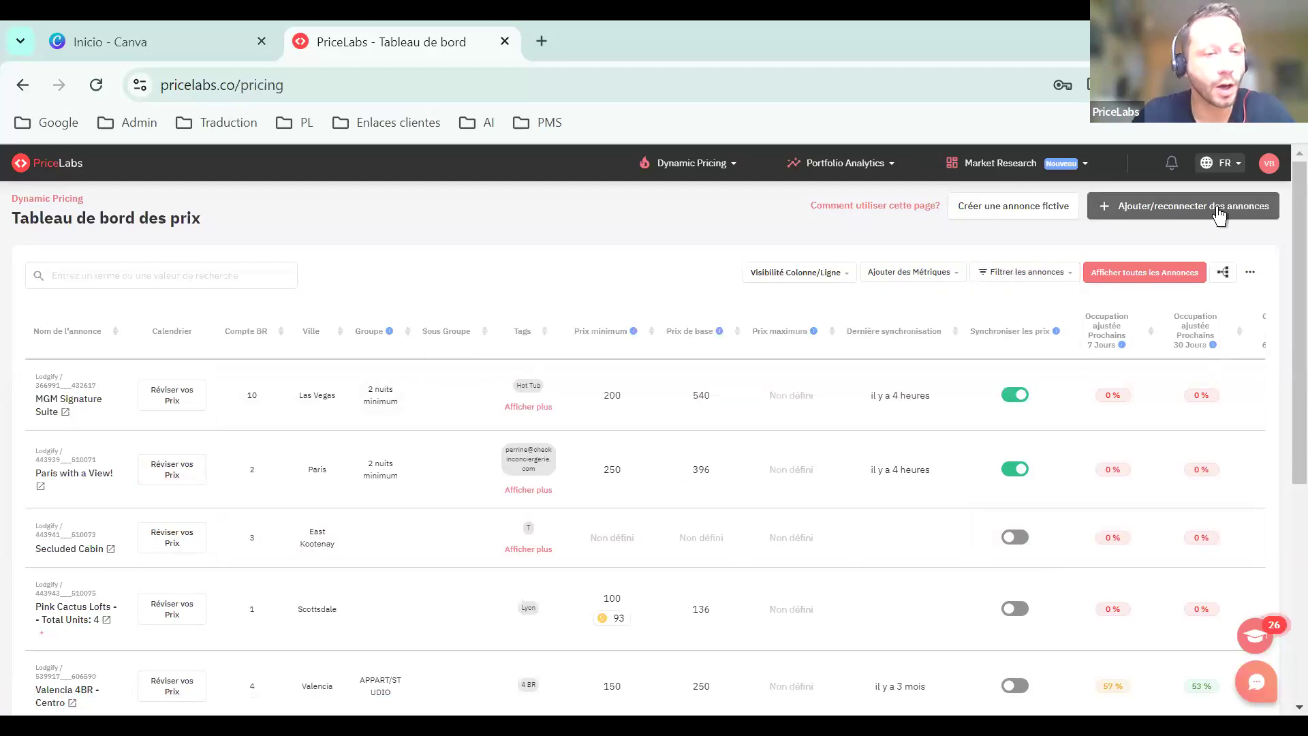
Open the price review for the Paris with a View! listing and examine its minimum, base and maximum price fields
{"action": "left_click", "coordinate": [140, 476]}
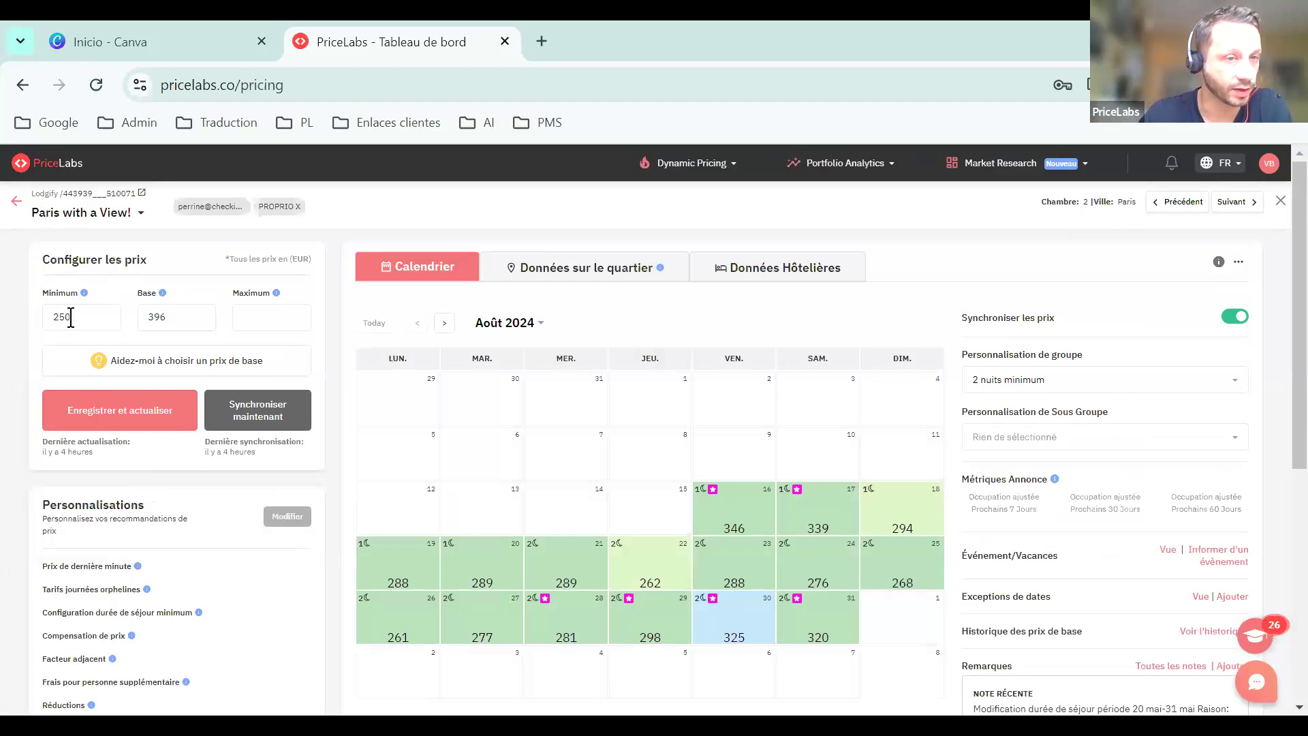
{"action": "left_click", "coordinate": [180, 322]}
{"action": "key", "text": "Tab"}
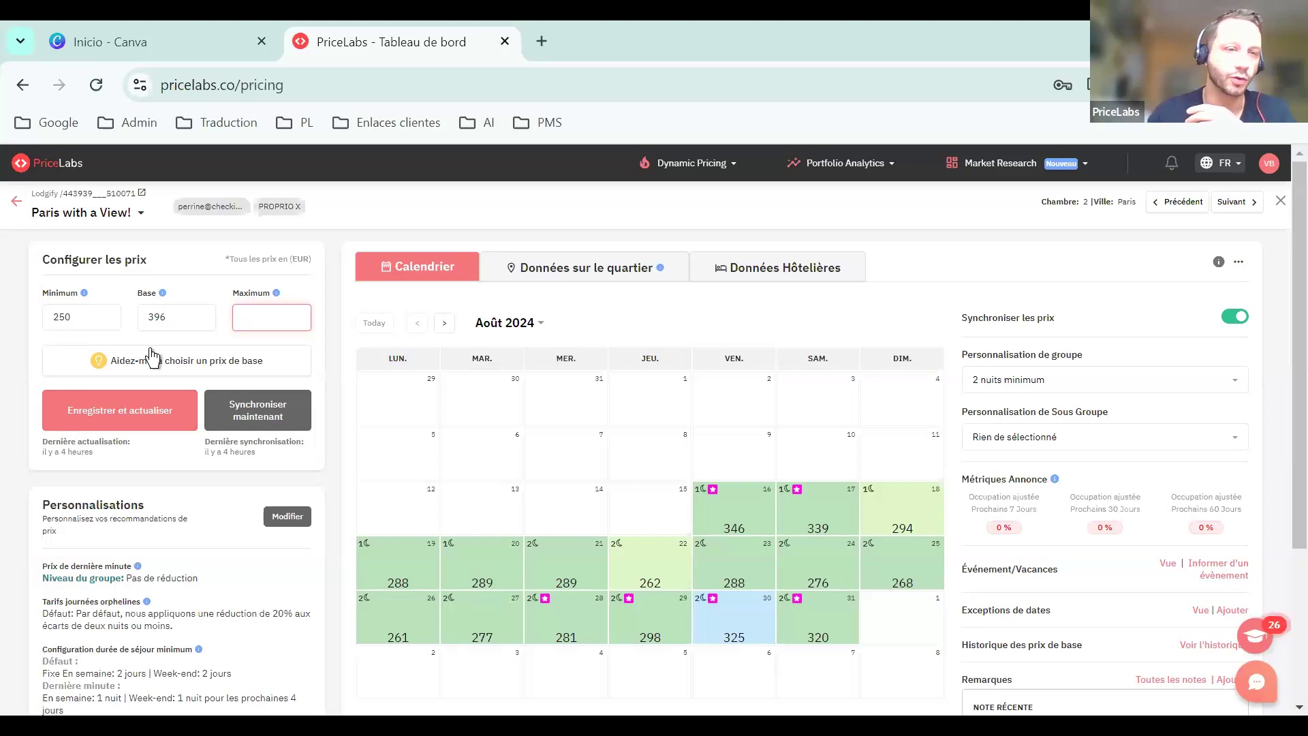
Set the Paris with a View! listing's base price to 395 EUR, then save and refresh its prices
{"action": "left_click", "coordinate": [194, 306]}
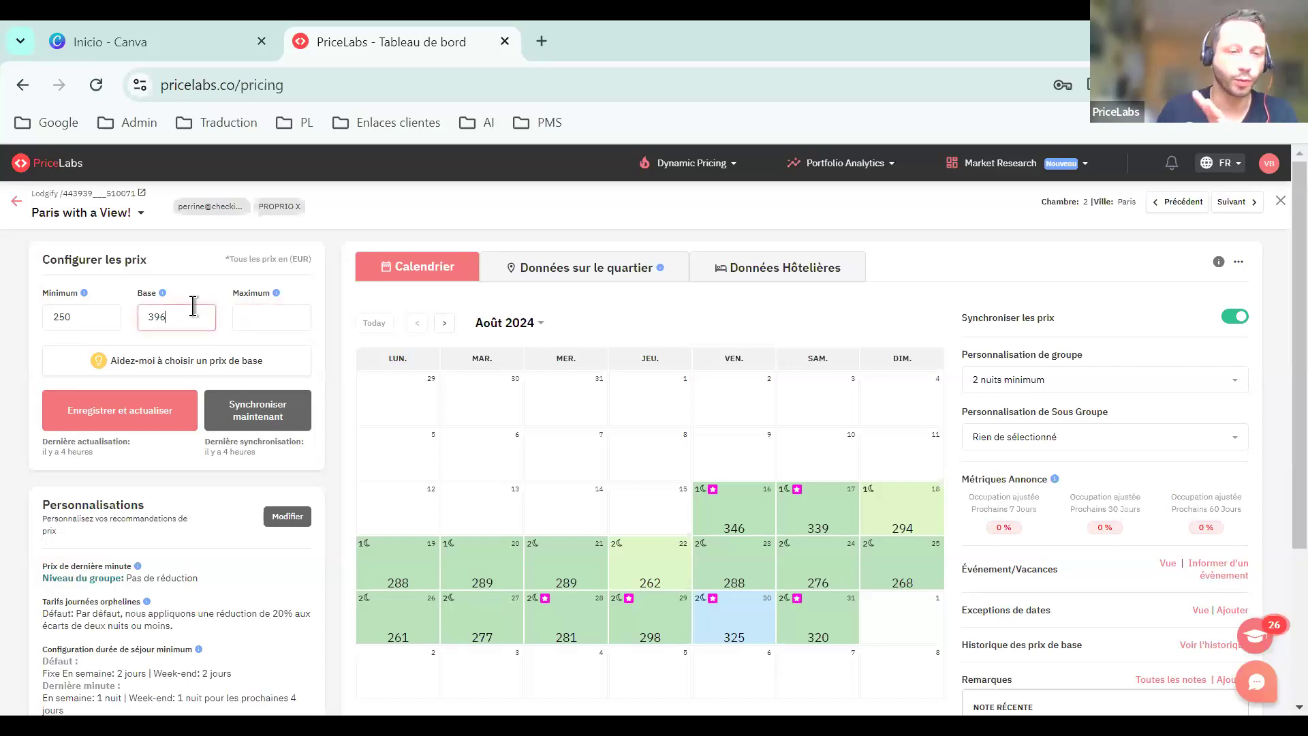
{"action": "key", "text": "BackSpace"}
{"action": "type", "text": "5"}
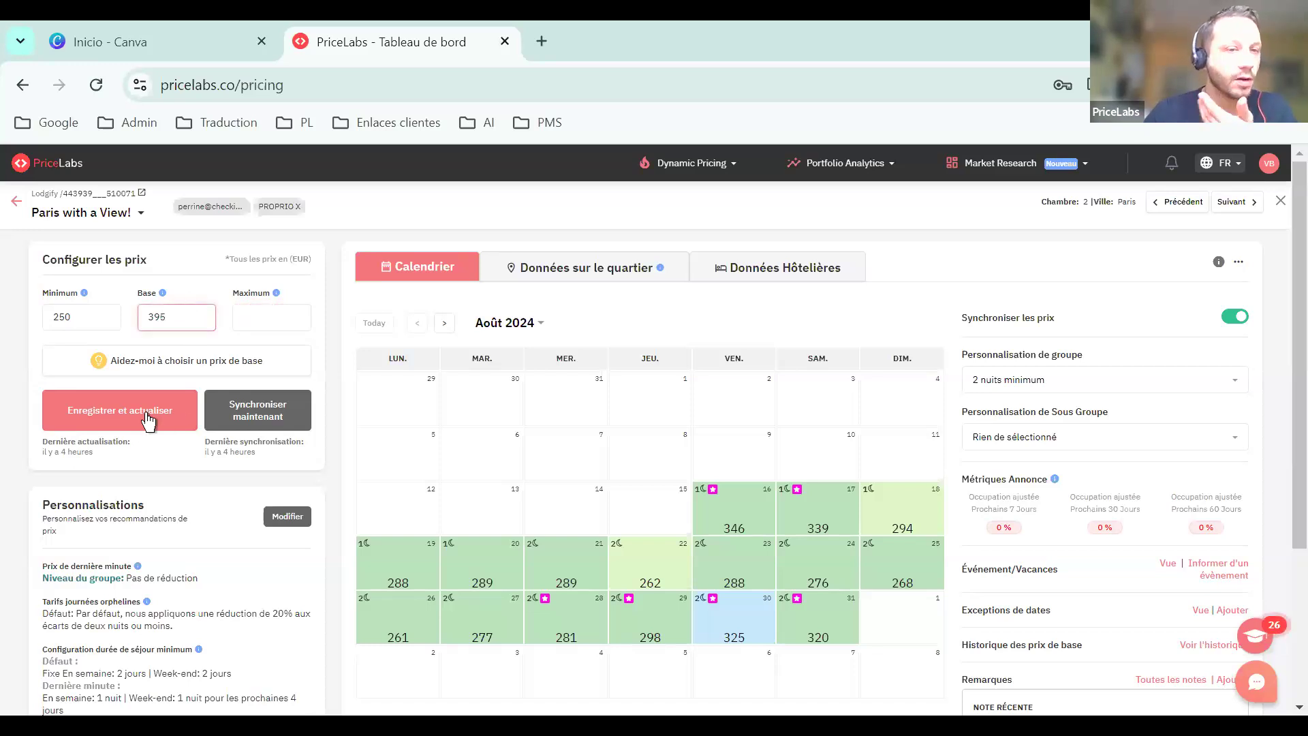
{"action": "left_click", "coordinate": [148, 420]}
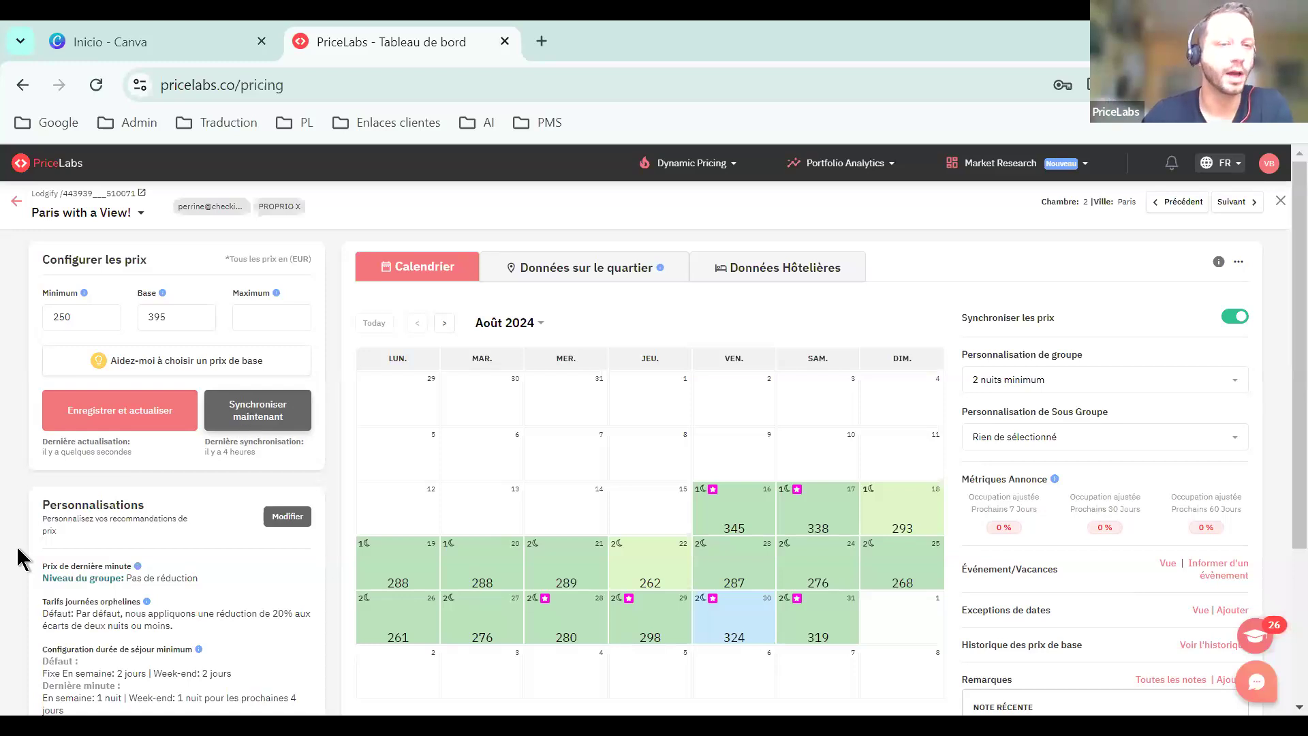
Review the listing's customisations, including last-minute prices, orphan-day rates, minimum-stay rules and far-out rates
{"action": "scroll", "coordinate": [51, 450], "scroll_direction": "down", "scroll_amount": 2}
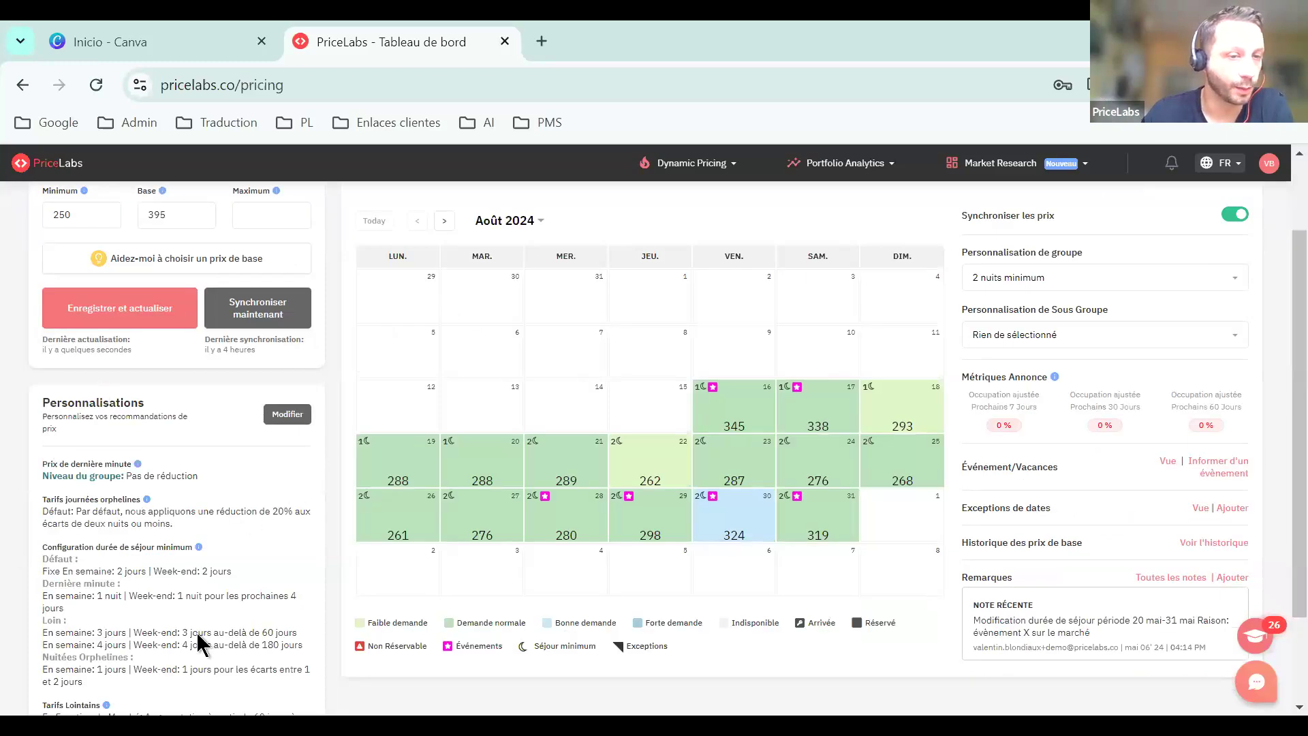
{"action": "scroll", "coordinate": [205, 646], "scroll_direction": "down", "scroll_amount": 2}
{"action": "left_click_drag", "start_coordinate": [105, 356], "coordinate": [200, 333]}
{"action": "left_click", "coordinate": [214, 505]}
{"action": "scroll", "coordinate": [214, 505], "scroll_direction": "up", "scroll_amount": 1}
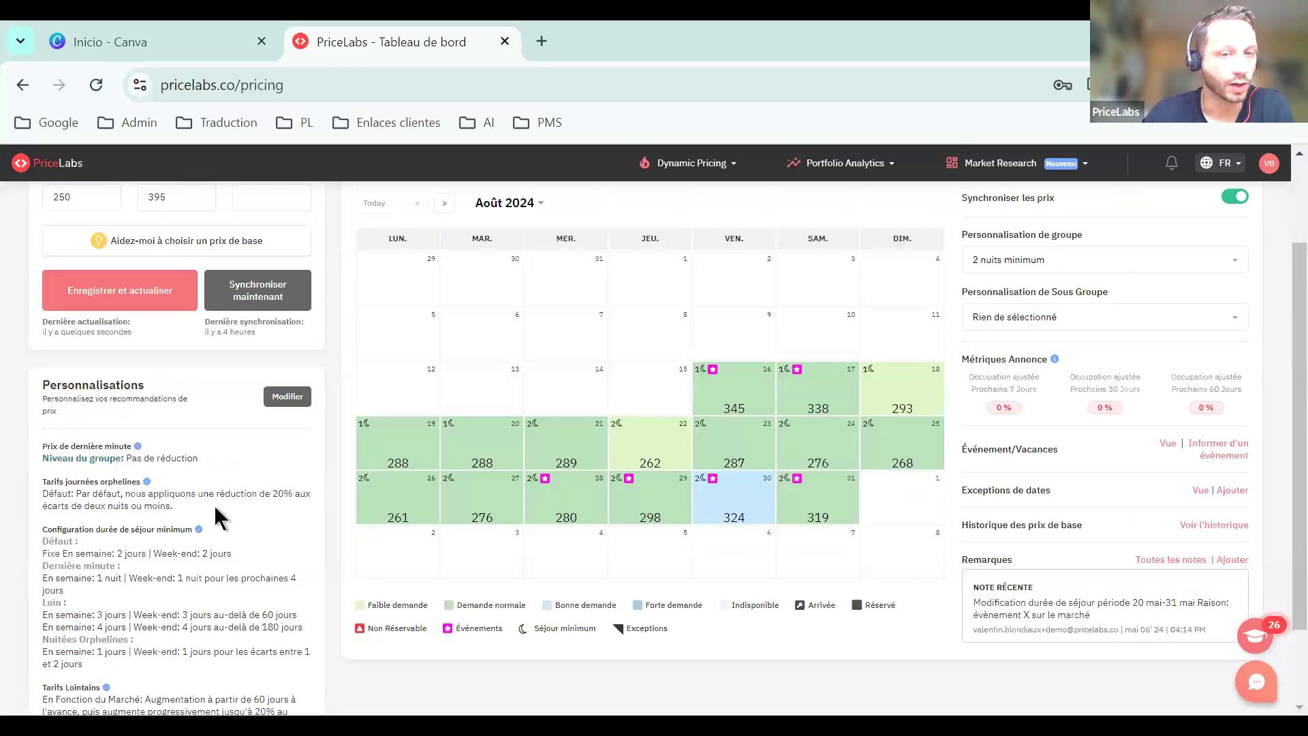
{"action": "scroll", "coordinate": [202, 527], "scroll_direction": "up", "scroll_amount": 1}
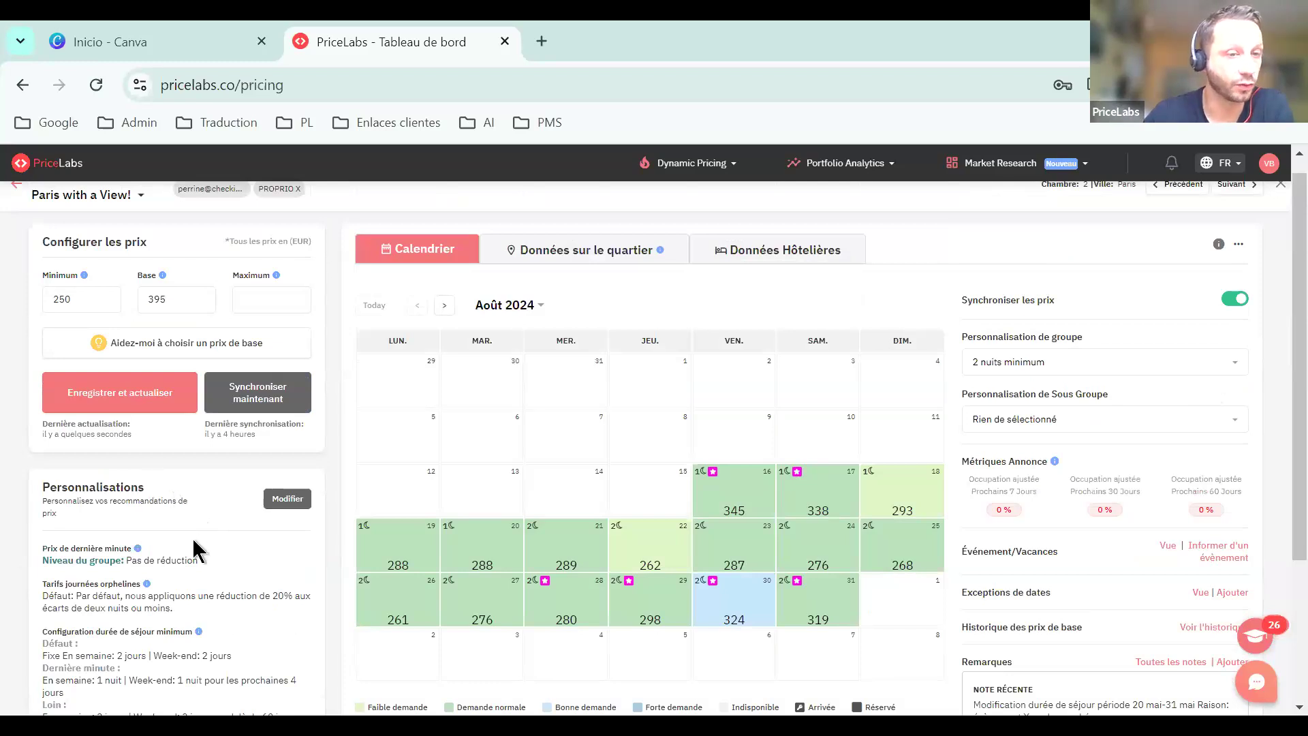
{"action": "scroll", "coordinate": [192, 537], "scroll_direction": "down", "scroll_amount": 1}
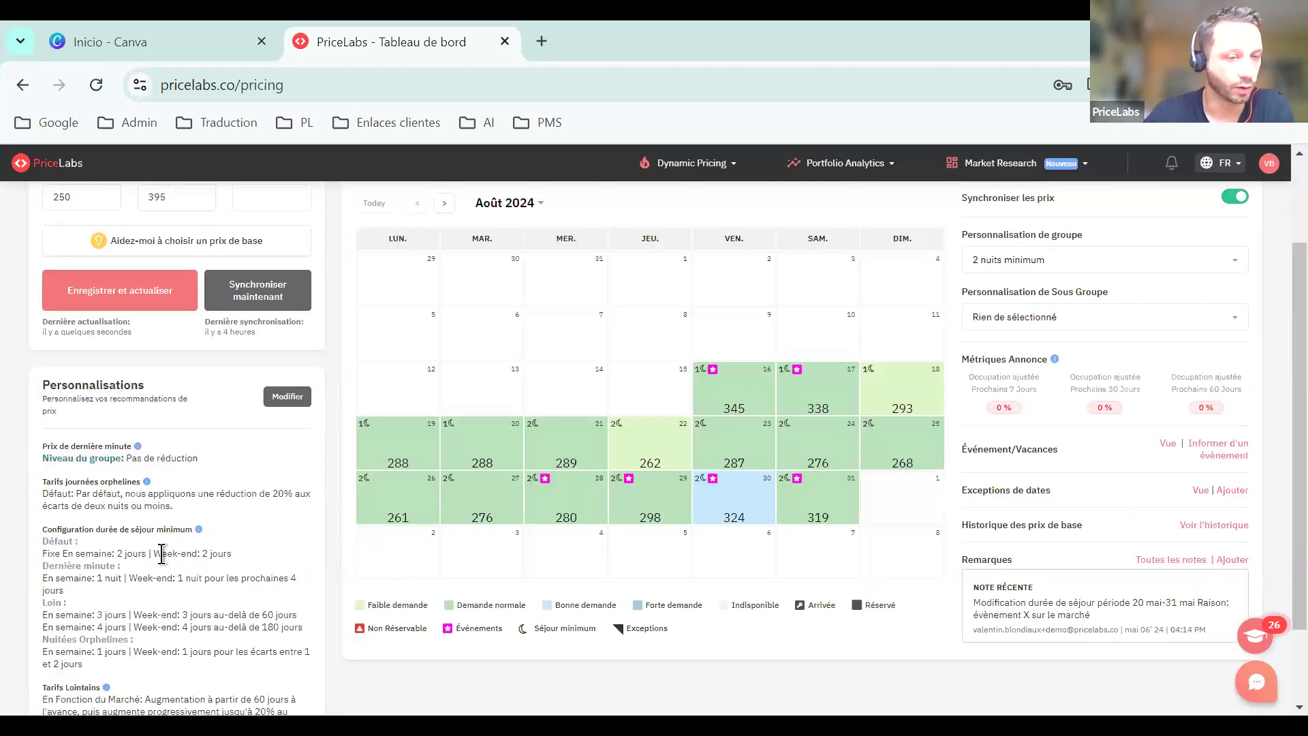
{"action": "scroll", "coordinate": [162, 553], "scroll_direction": "up", "scroll_amount": 2}
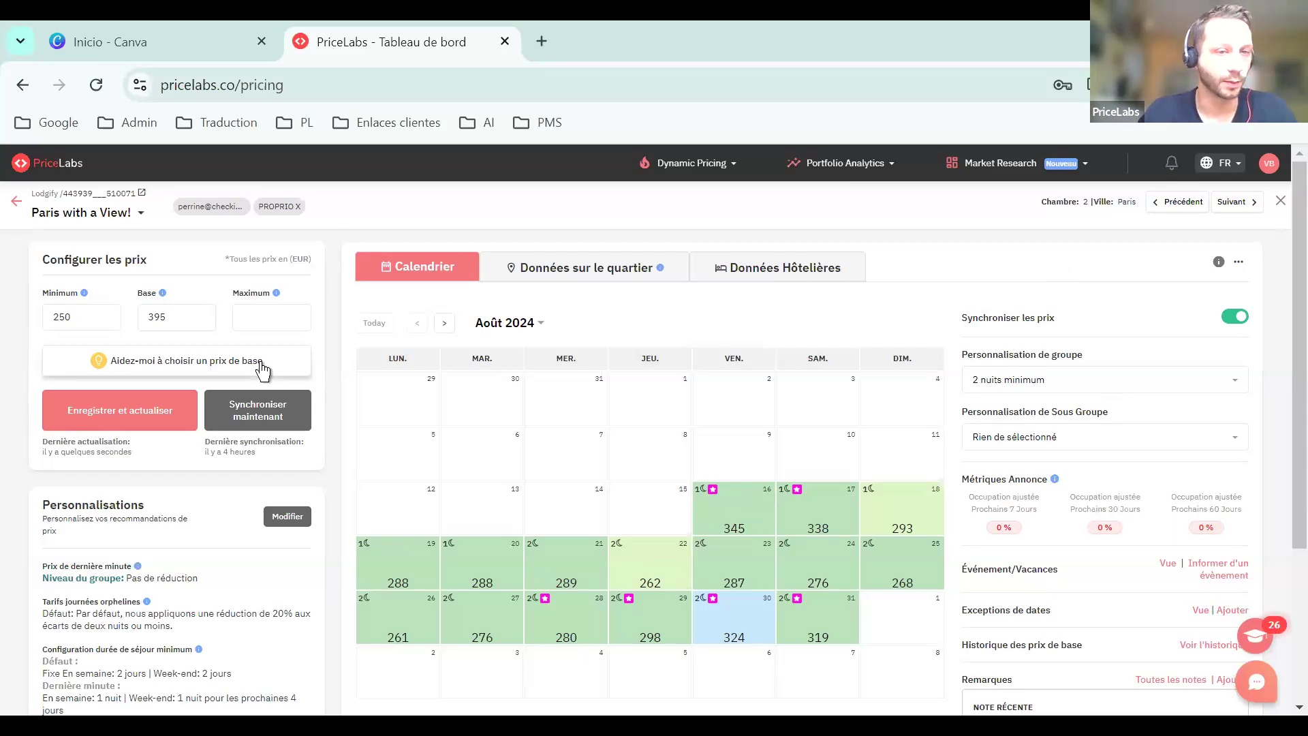
Open the base price helper for the listing and choose the market-based price (En fonction du marché)
{"action": "left_click", "coordinate": [179, 322]}
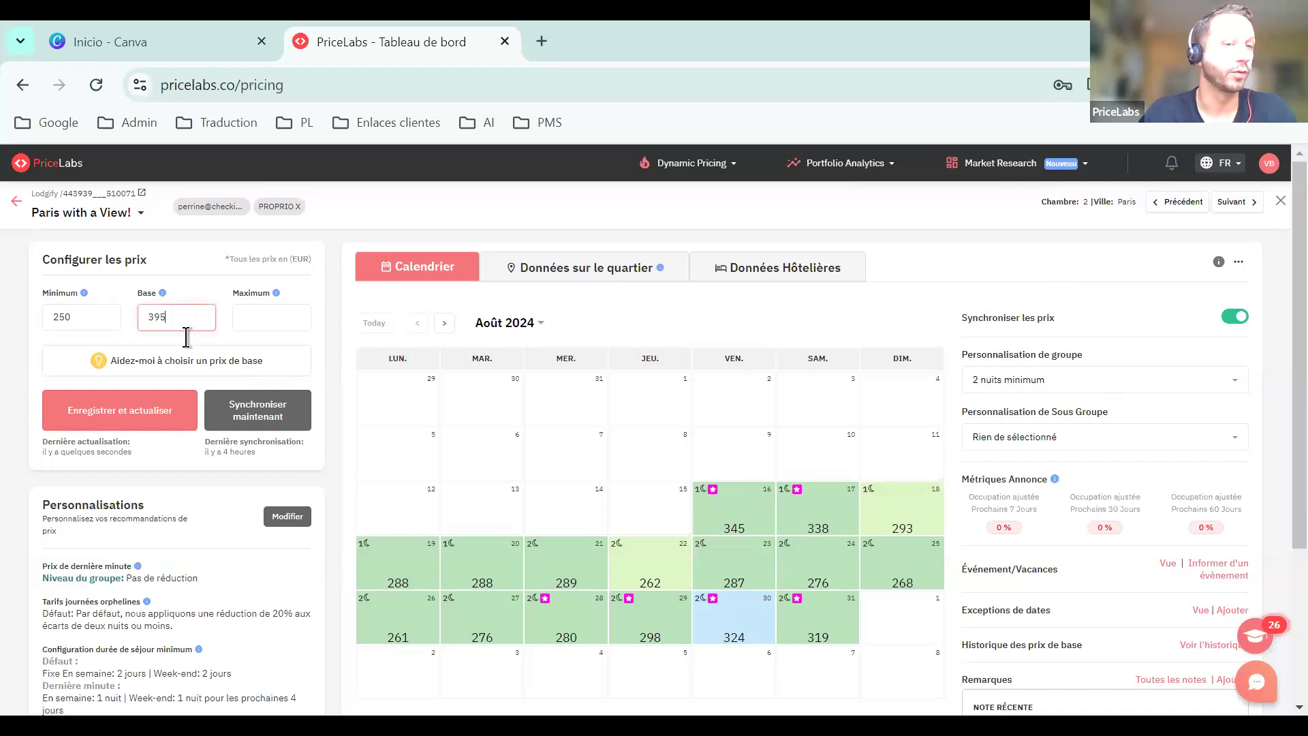
{"action": "key", "text": "shift+Tab"}
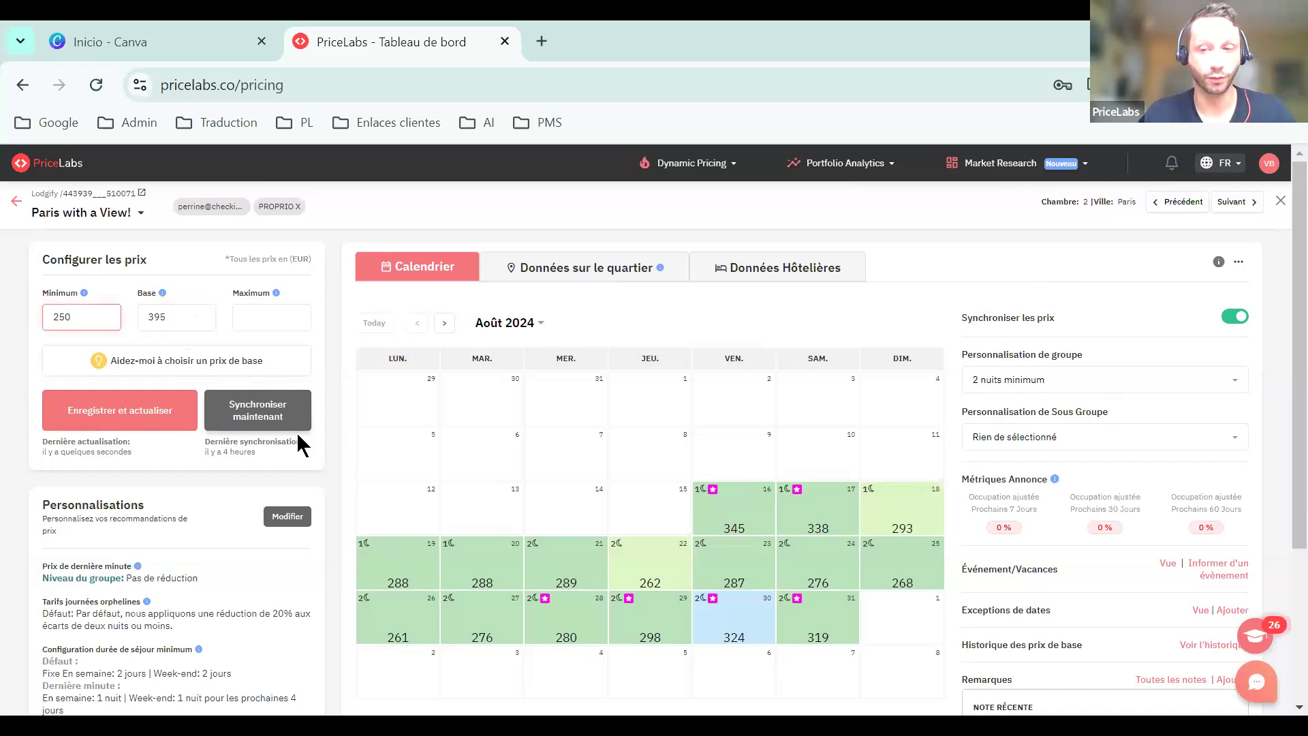
{"action": "left_click", "coordinate": [203, 375]}
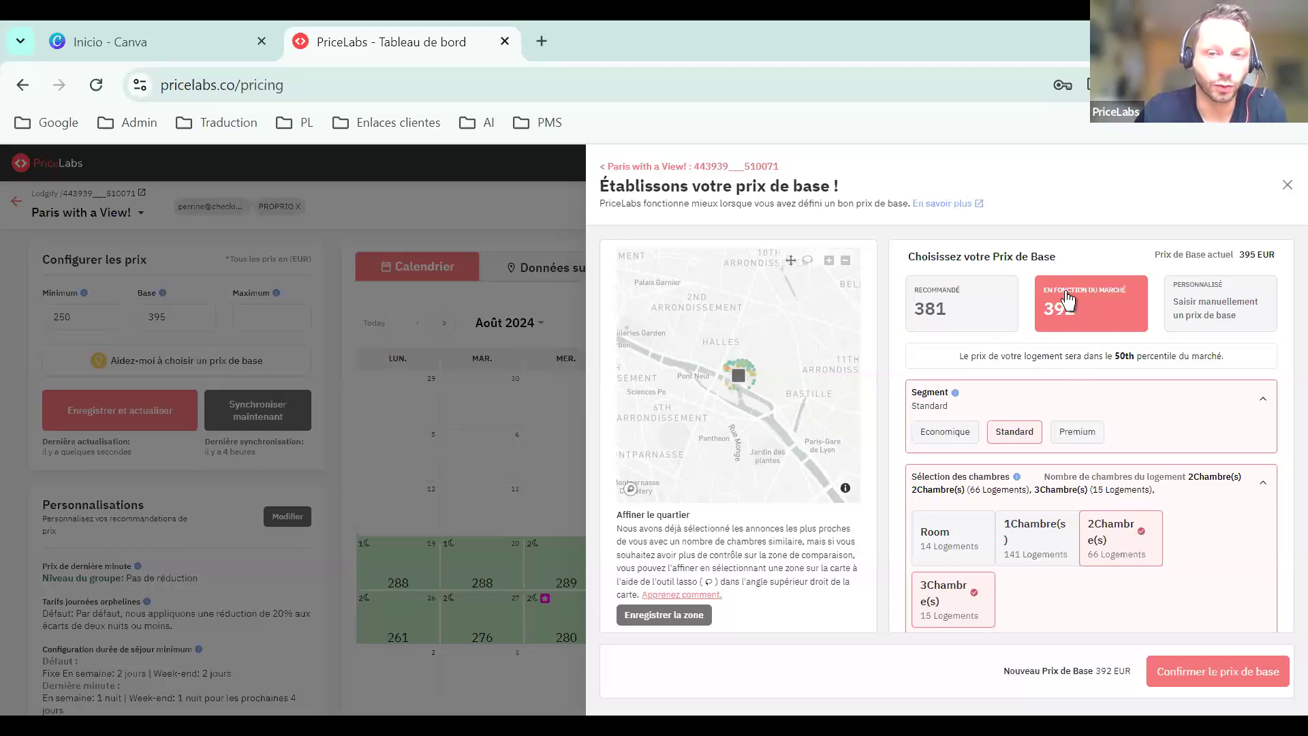
{"action": "scroll", "coordinate": [1112, 359], "scroll_direction": "down", "scroll_amount": 1}
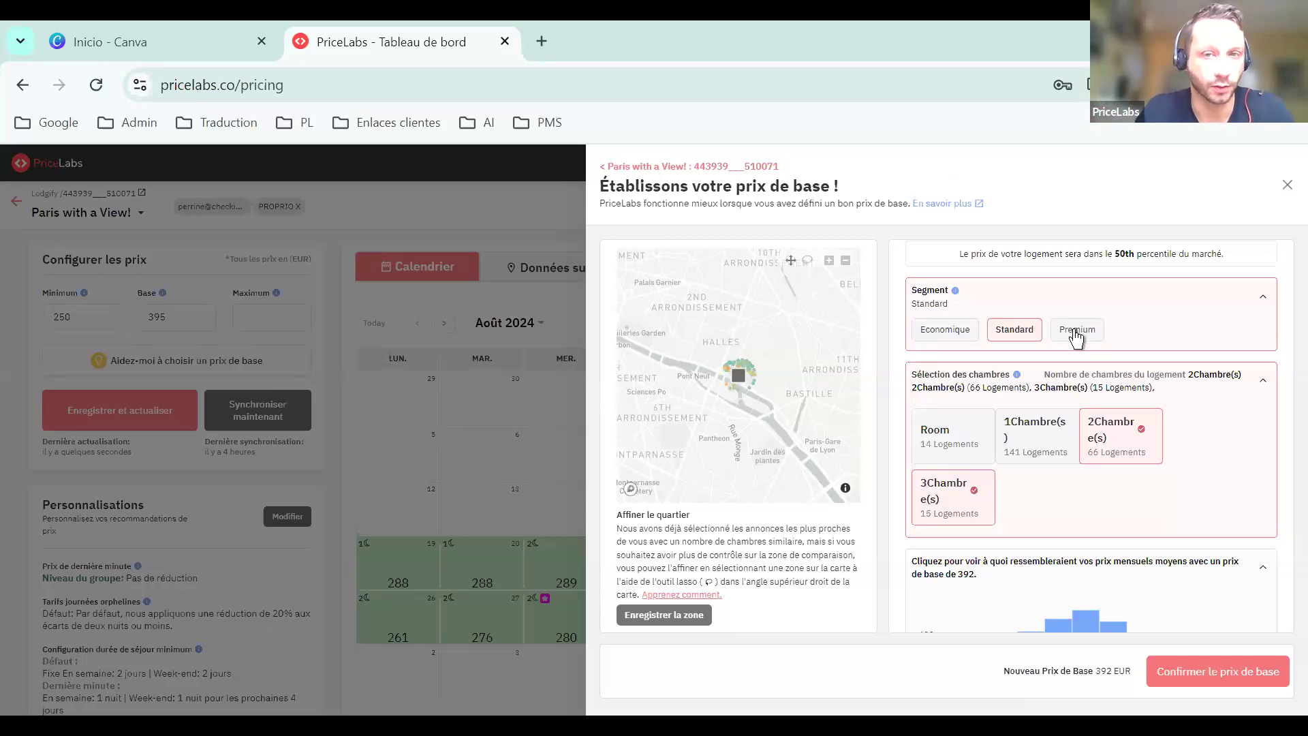
Examine the comparable listings around the property on the neighbourhood map
{"action": "scroll", "coordinate": [749, 397], "scroll_direction": "up", "scroll_amount": 1}
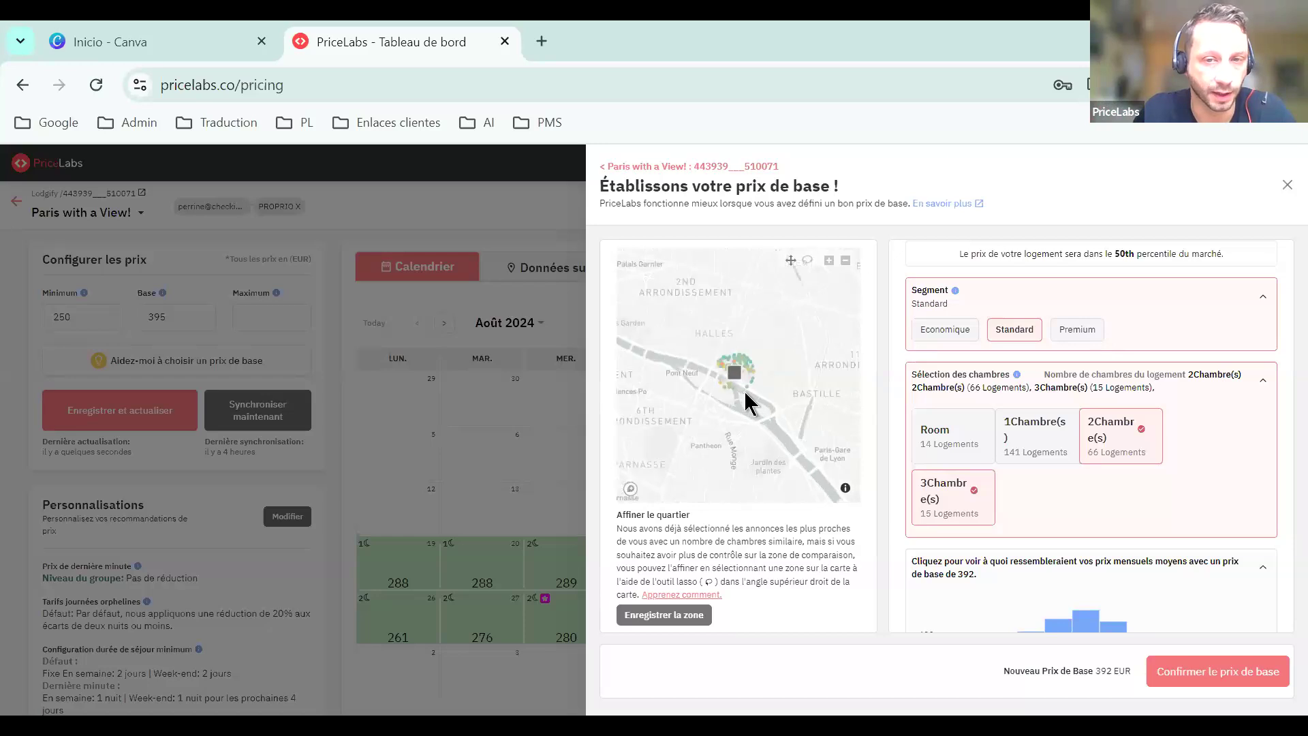
{"action": "scroll", "coordinate": [747, 393], "scroll_direction": "up", "scroll_amount": 1}
{"action": "scroll", "coordinate": [745, 389], "scroll_direction": "up", "scroll_amount": 1}
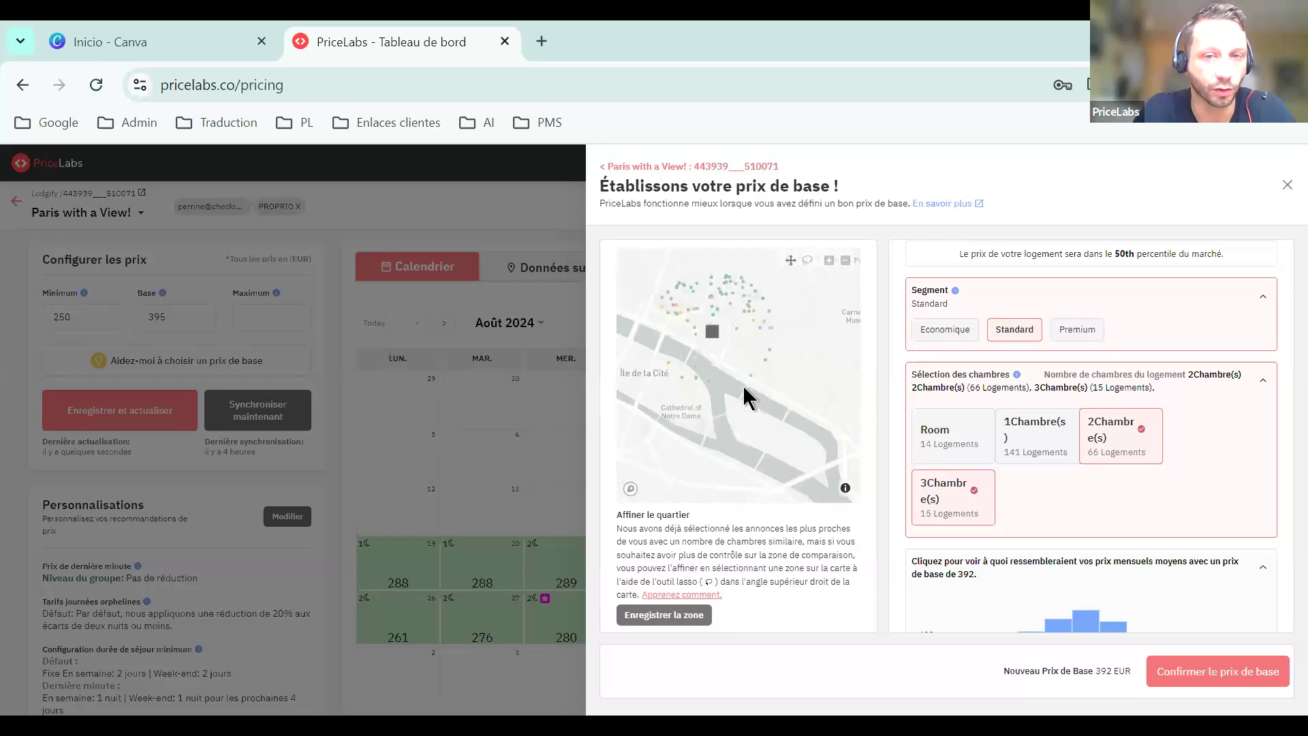
{"action": "scroll", "coordinate": [744, 383], "scroll_direction": "up", "scroll_amount": 1}
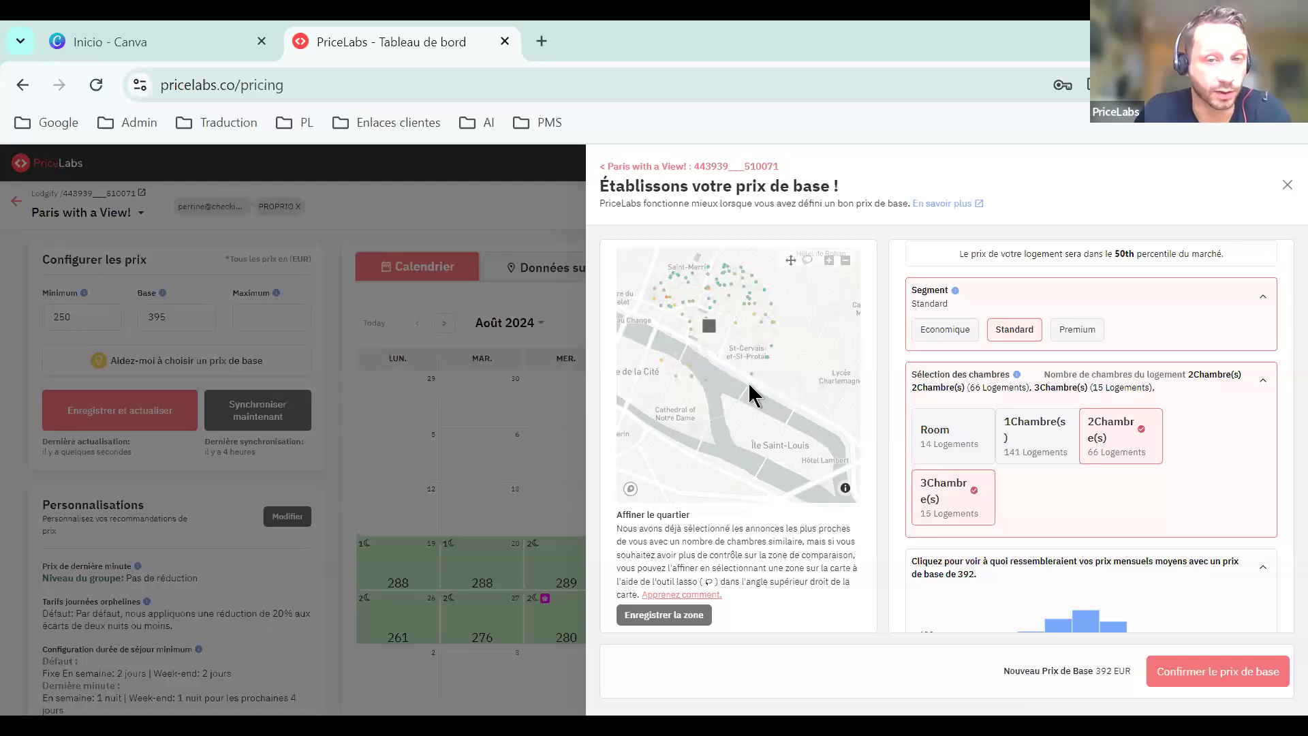
{"action": "left_click_drag", "start_coordinate": [707, 304], "coordinate": [767, 443]}
{"action": "scroll", "coordinate": [768, 443], "scroll_direction": "up", "scroll_amount": 3}
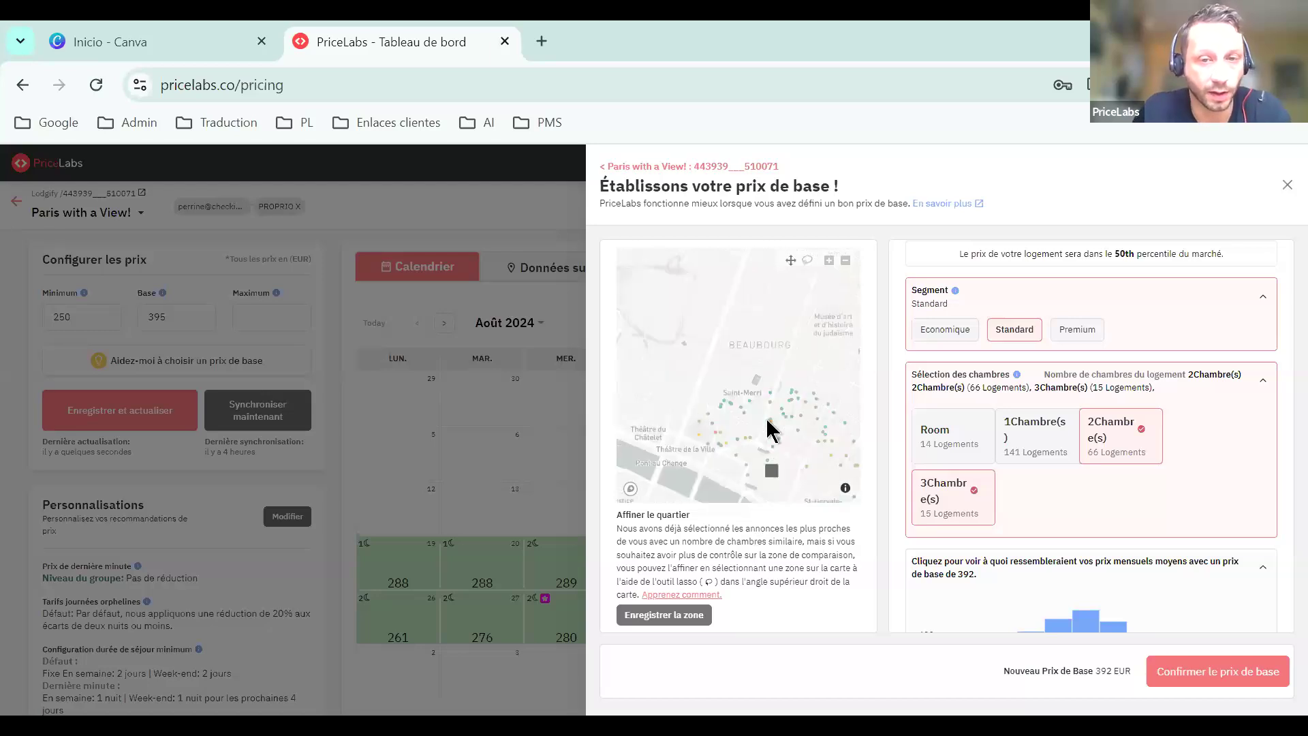
{"action": "mouse_move", "coordinate": [766, 418]}
{"action": "left_click_drag", "start_coordinate": [736, 362], "coordinate": [636, 264]}
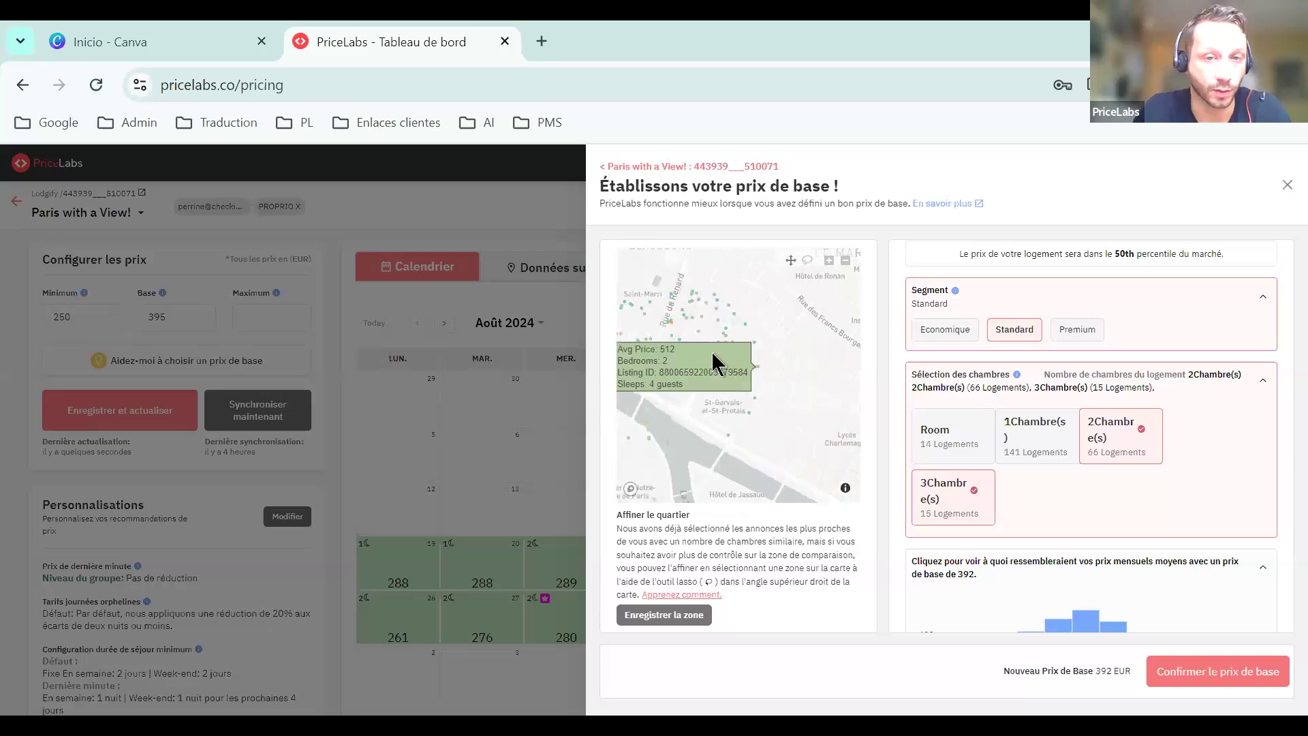
Open a comparable two-bedroom listing's Airbnb page from the map, and return to the base price helper
{"action": "mouse_move", "coordinate": [709, 350]}
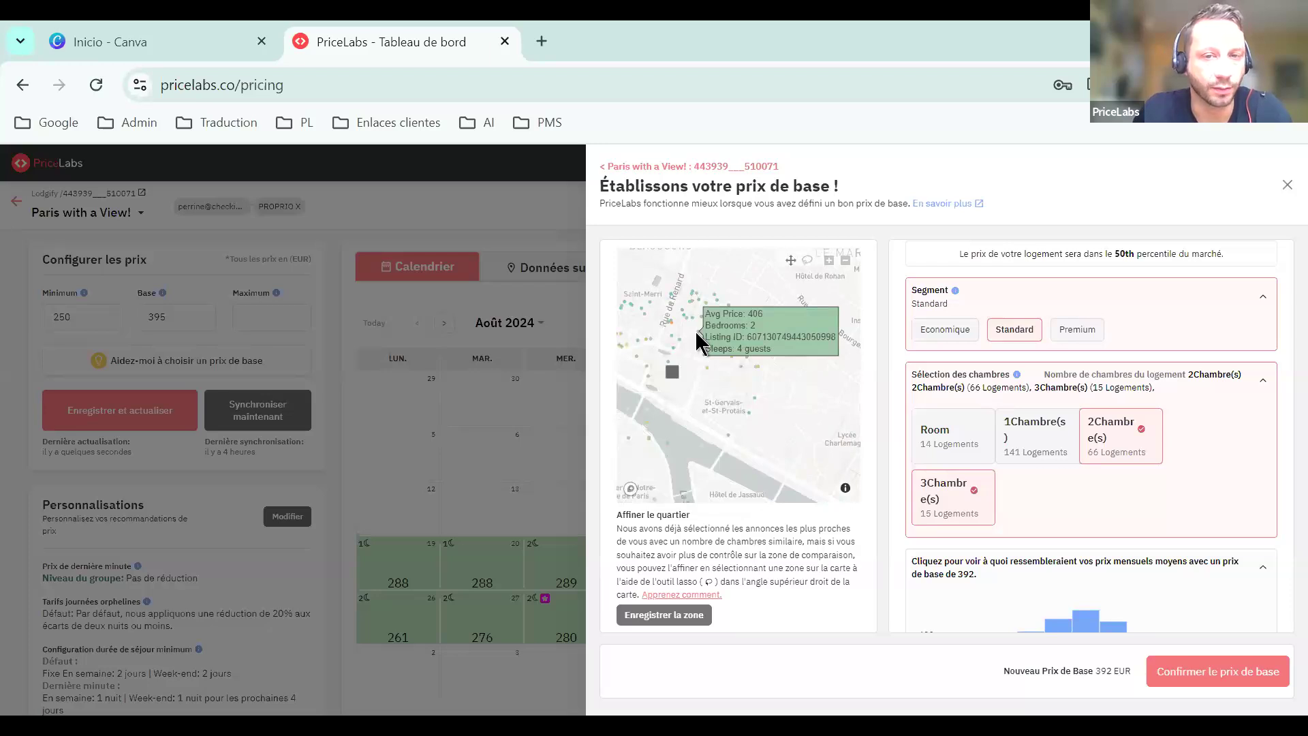
{"action": "left_click", "coordinate": [697, 332]}
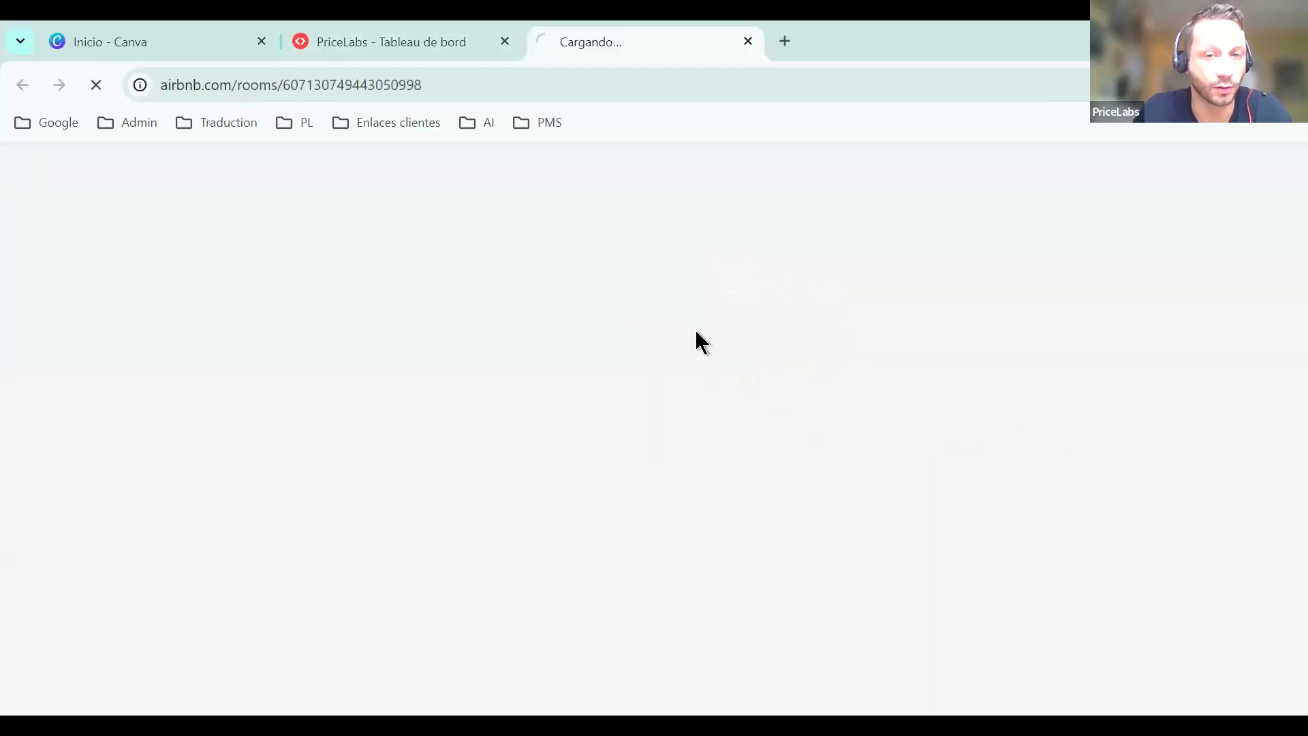
{"action": "key", "text": "ctrl+shift+Tab"}
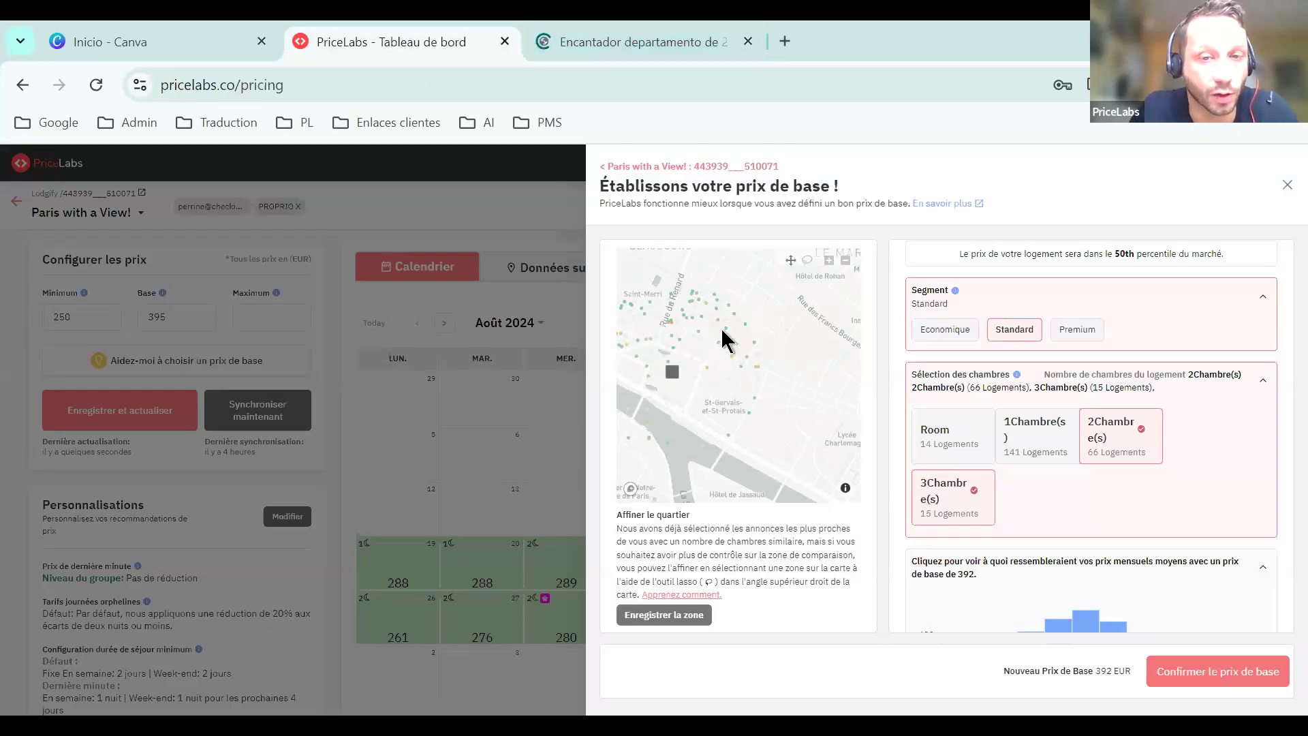
{"action": "scroll", "coordinate": [720, 347], "scroll_direction": "up", "scroll_amount": 2}
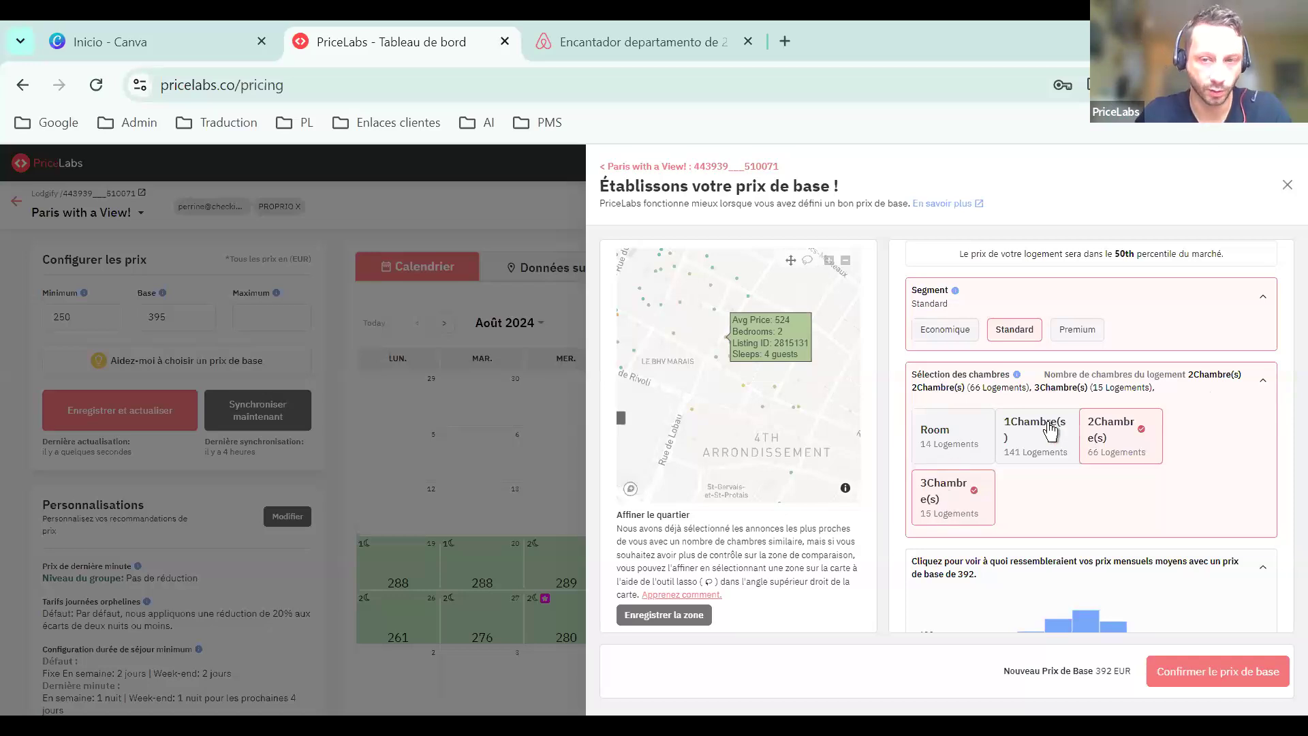
Try including the Room and 1-bedroom categories in the comparison, and restrict the bedroom selection to 2-bedroom homes only
{"action": "left_click", "coordinate": [1133, 444]}
{"action": "left_click", "coordinate": [1129, 459]}
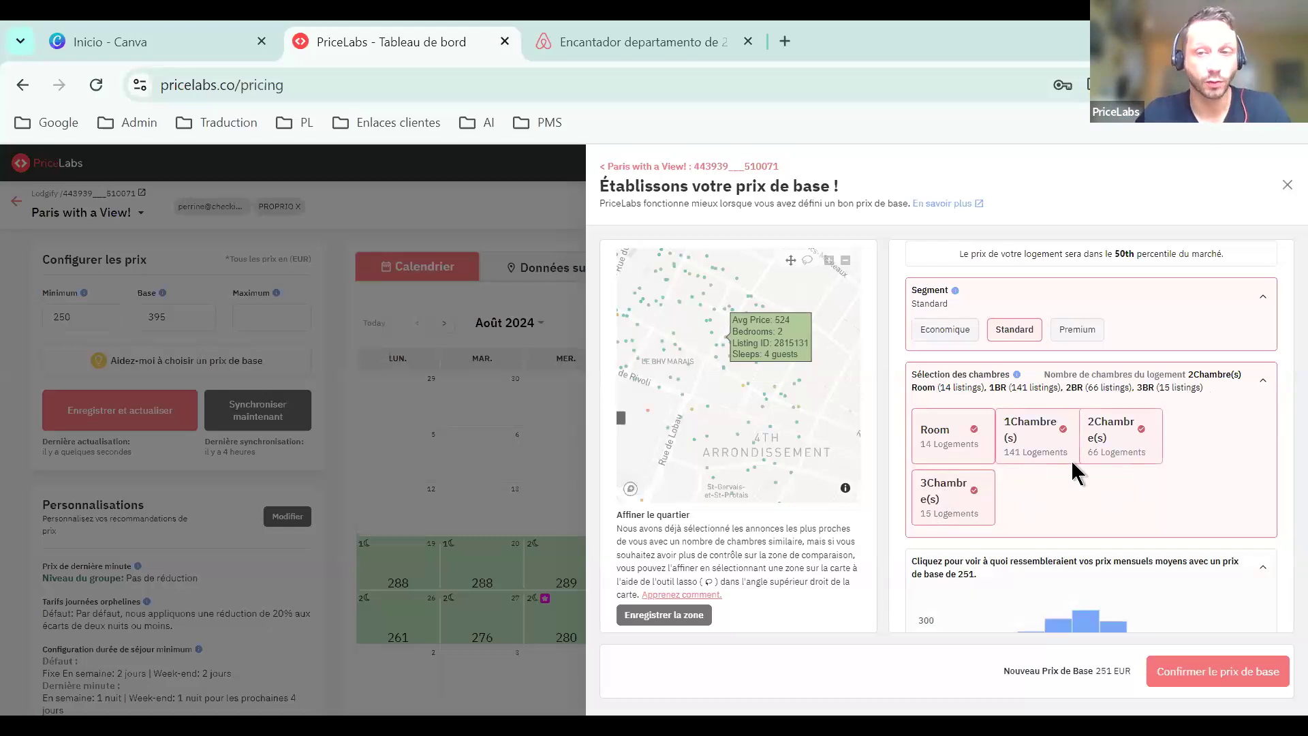
{"action": "left_click", "coordinate": [974, 449]}
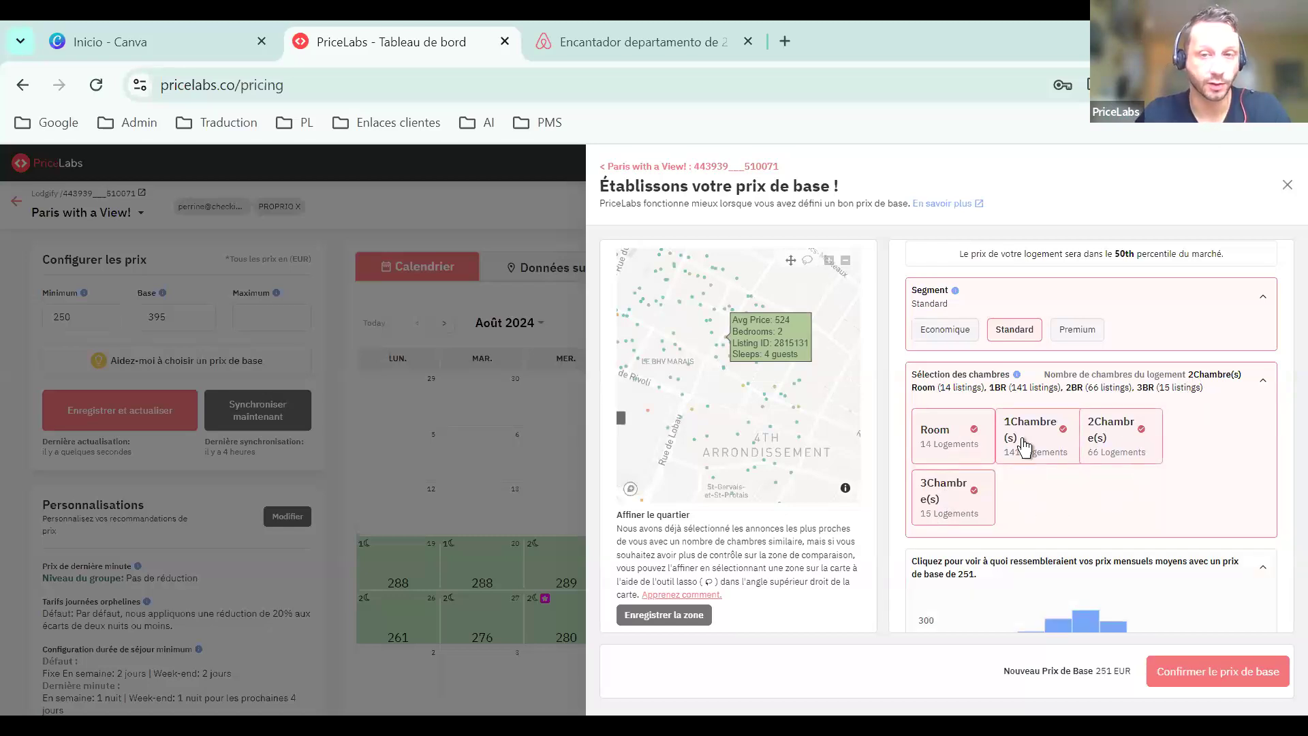
{"action": "left_click", "coordinate": [1013, 458]}
{"action": "left_click", "coordinate": [967, 485]}
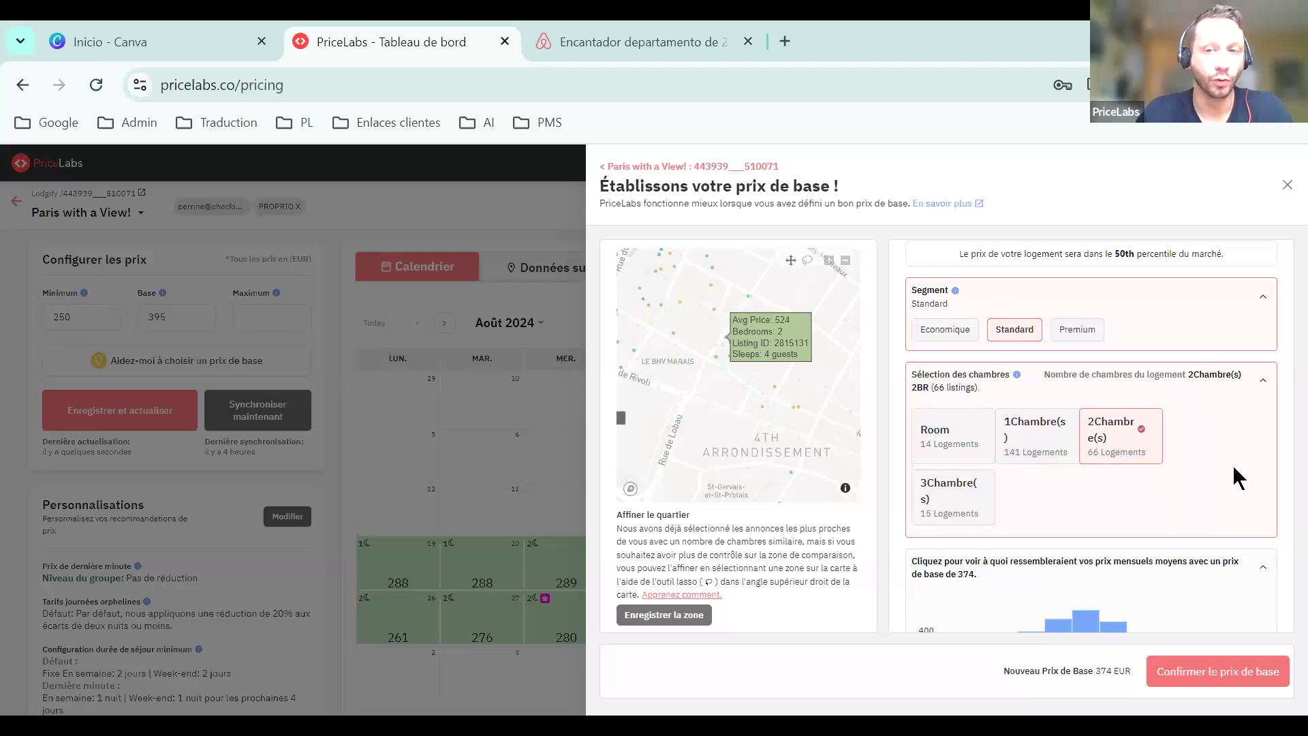
Try adding the 3-bedroom homes to the Standard segment comparison, and remove them again
{"action": "scroll", "coordinate": [1022, 334], "scroll_direction": "up", "scroll_amount": 2}
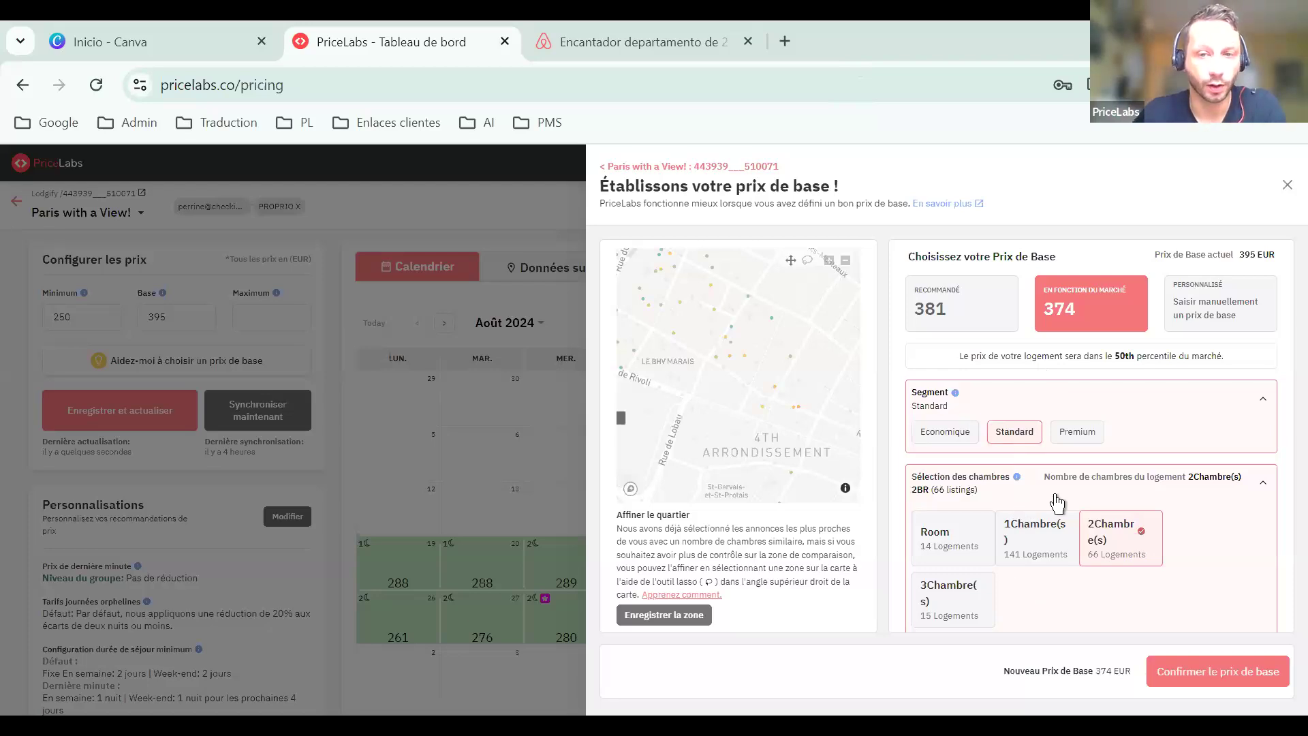
{"action": "scroll", "coordinate": [1056, 477], "scroll_direction": "down", "scroll_amount": 2}
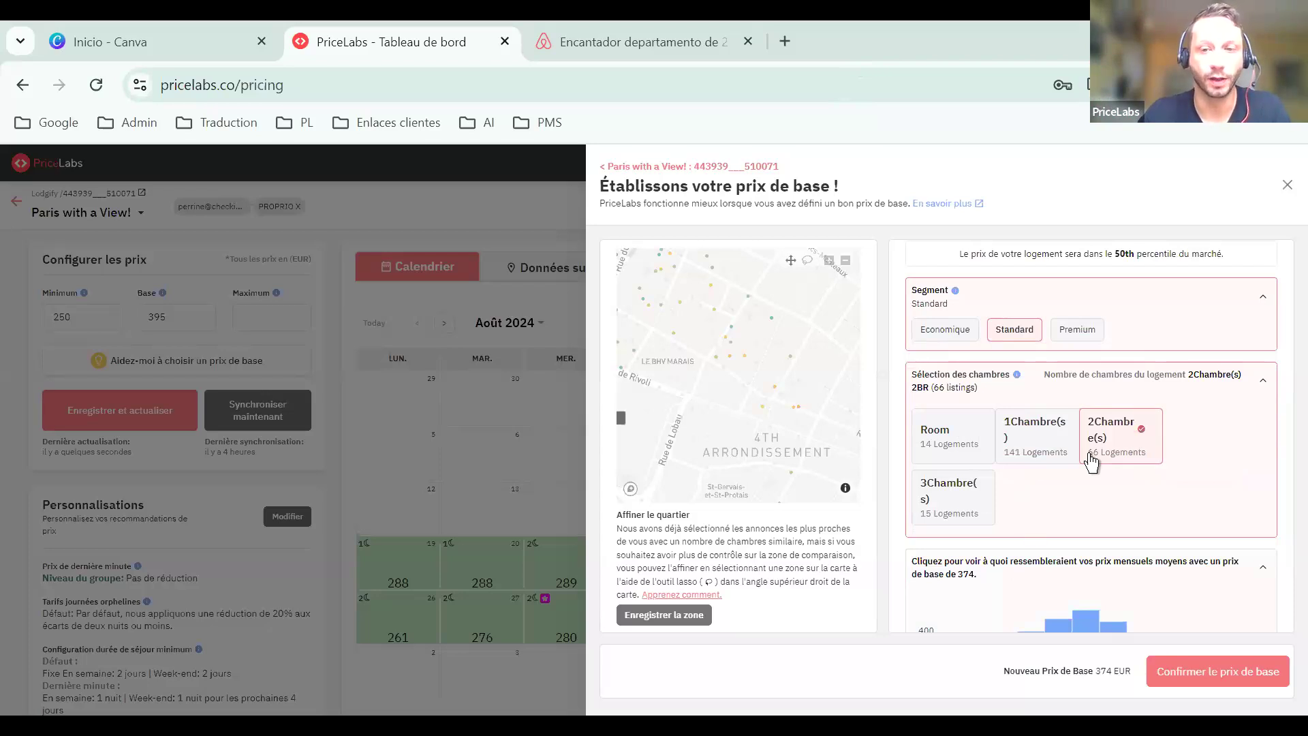
{"action": "left_click", "coordinate": [960, 517]}
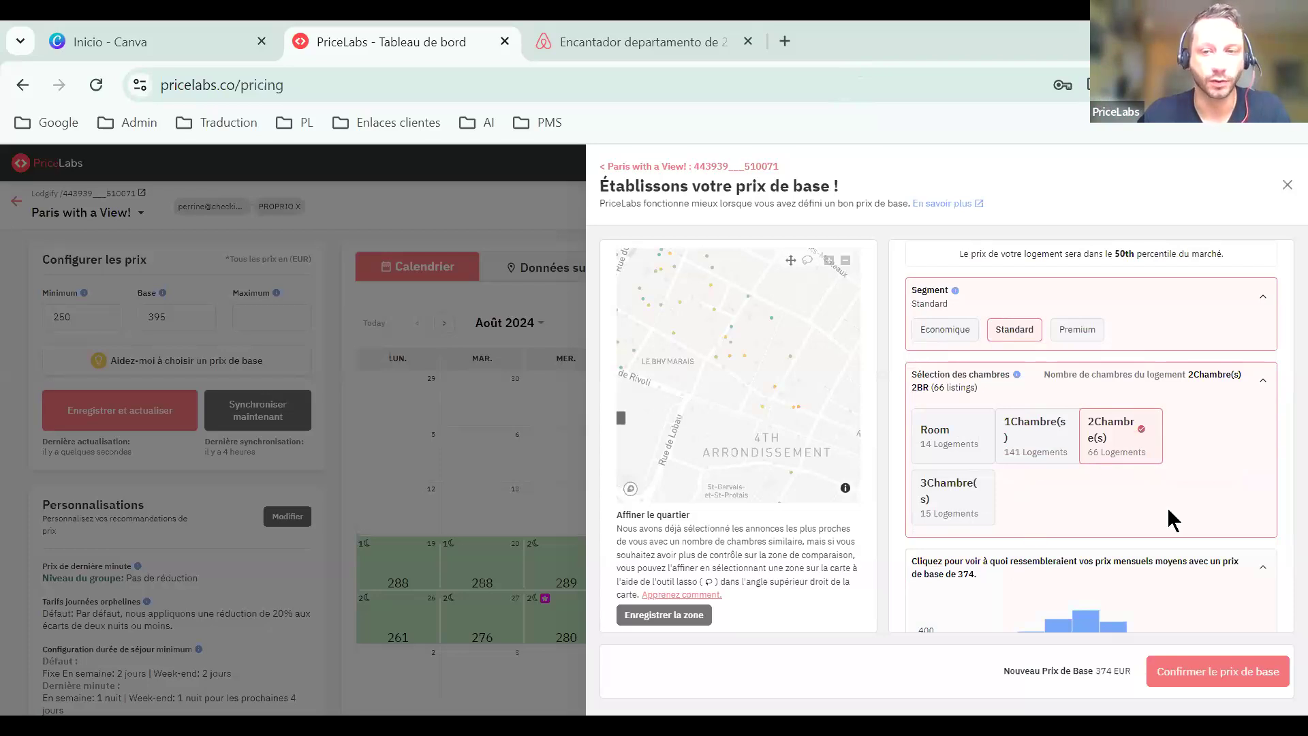
{"action": "left_click", "coordinate": [1082, 328]}
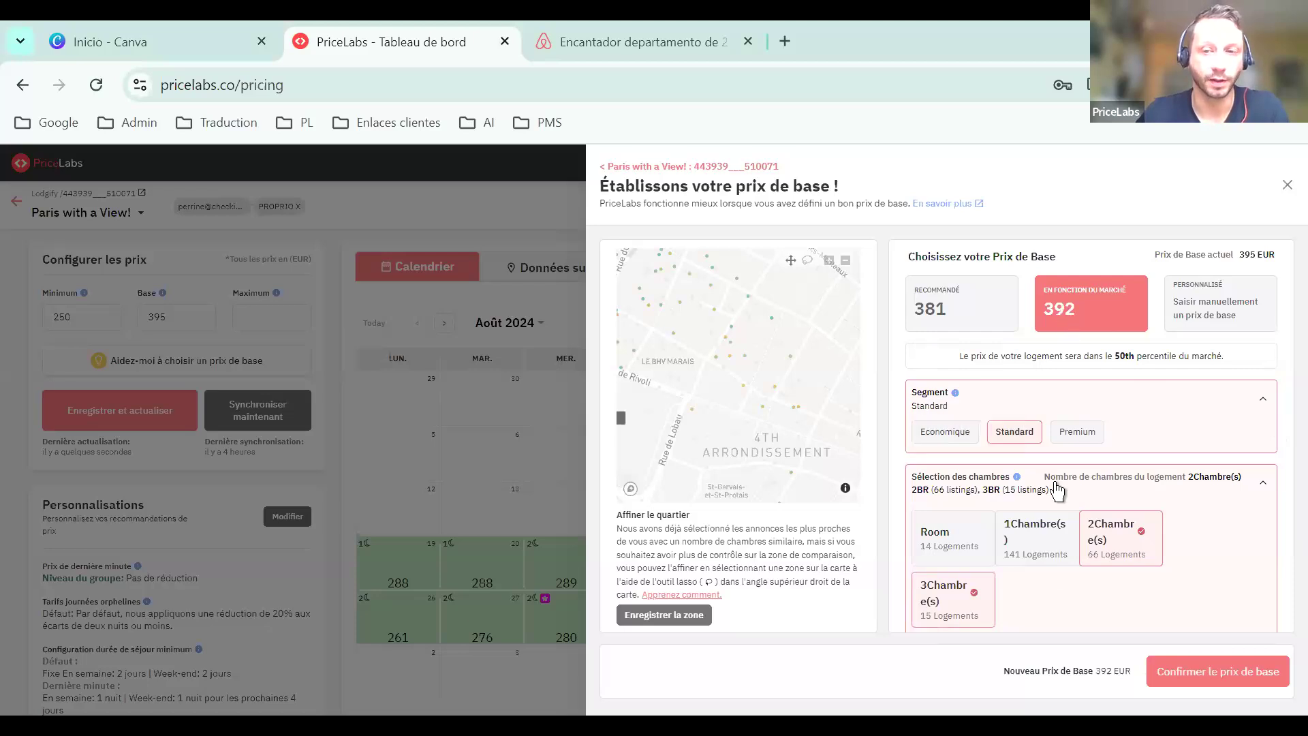
{"action": "left_click", "coordinate": [960, 606]}
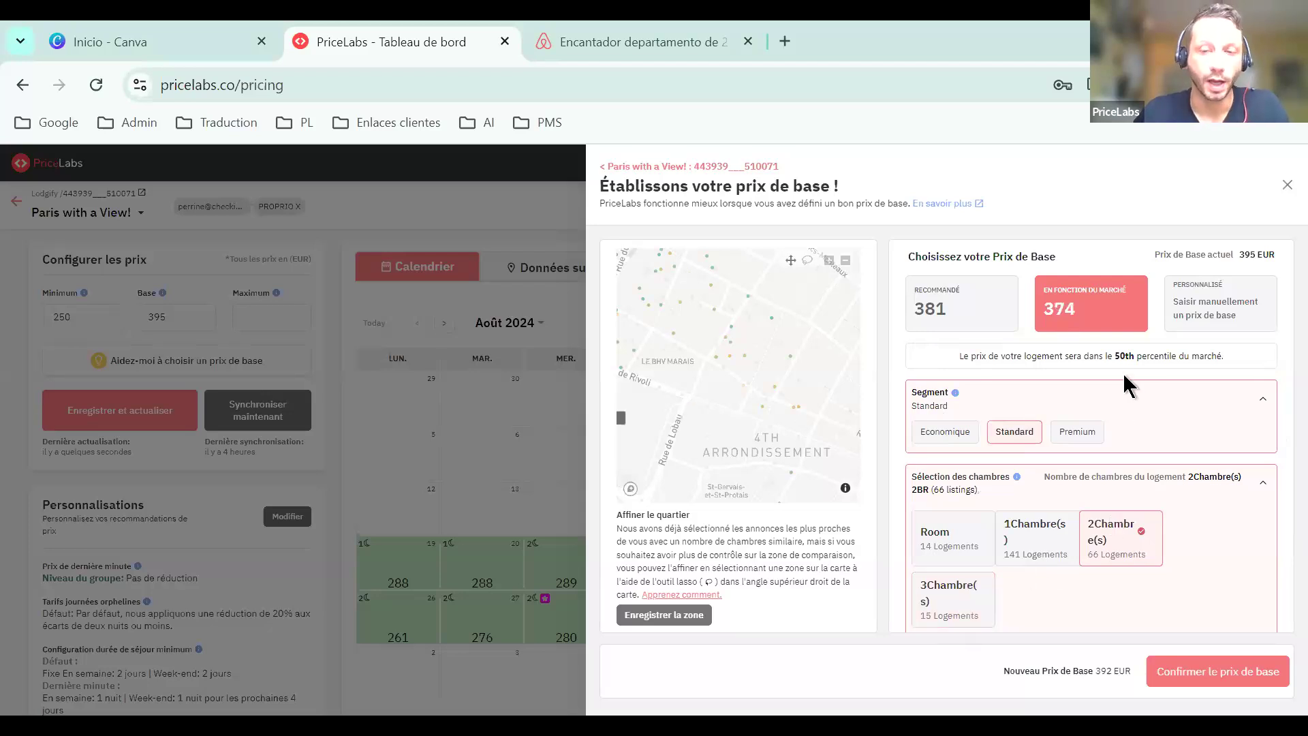
Review the chart of average monthly prices, and confirm 374 EUR as the listing's new base price
{"action": "scroll", "coordinate": [1056, 571], "scroll_direction": "down", "scroll_amount": 4}
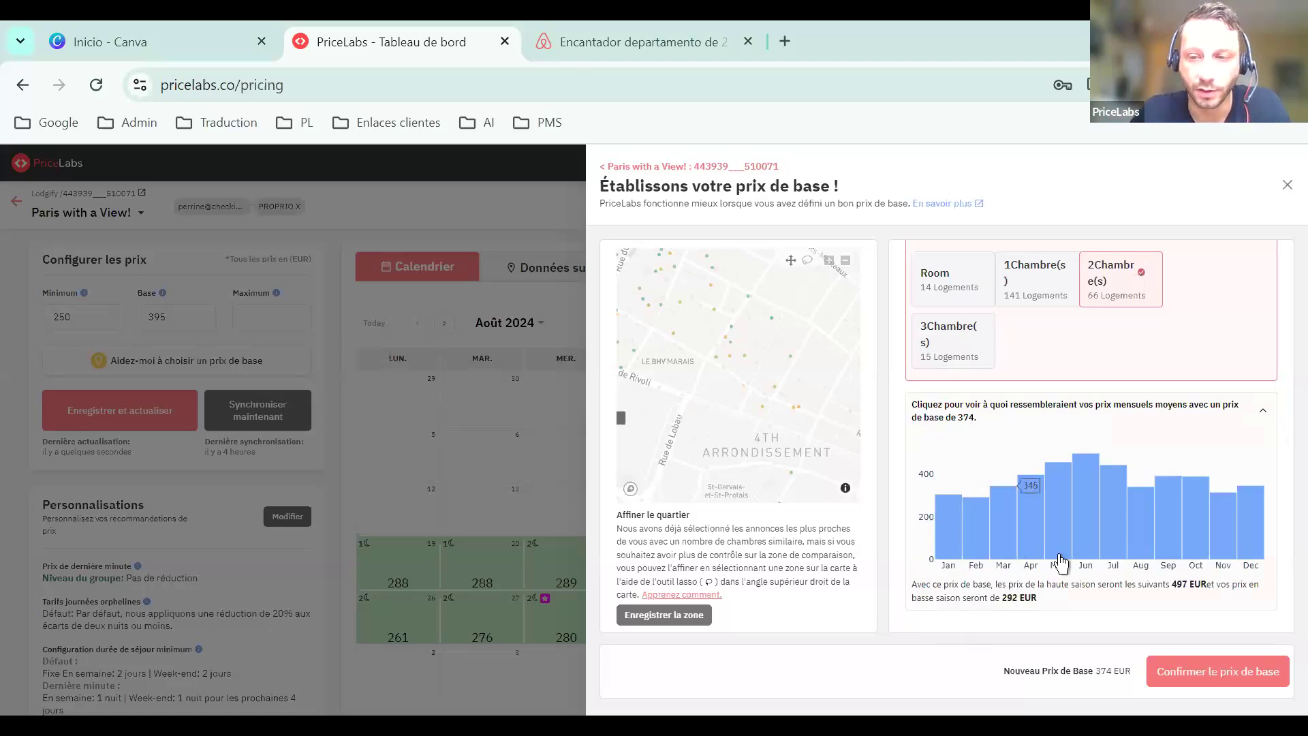
{"action": "mouse_move", "coordinate": [1090, 532]}
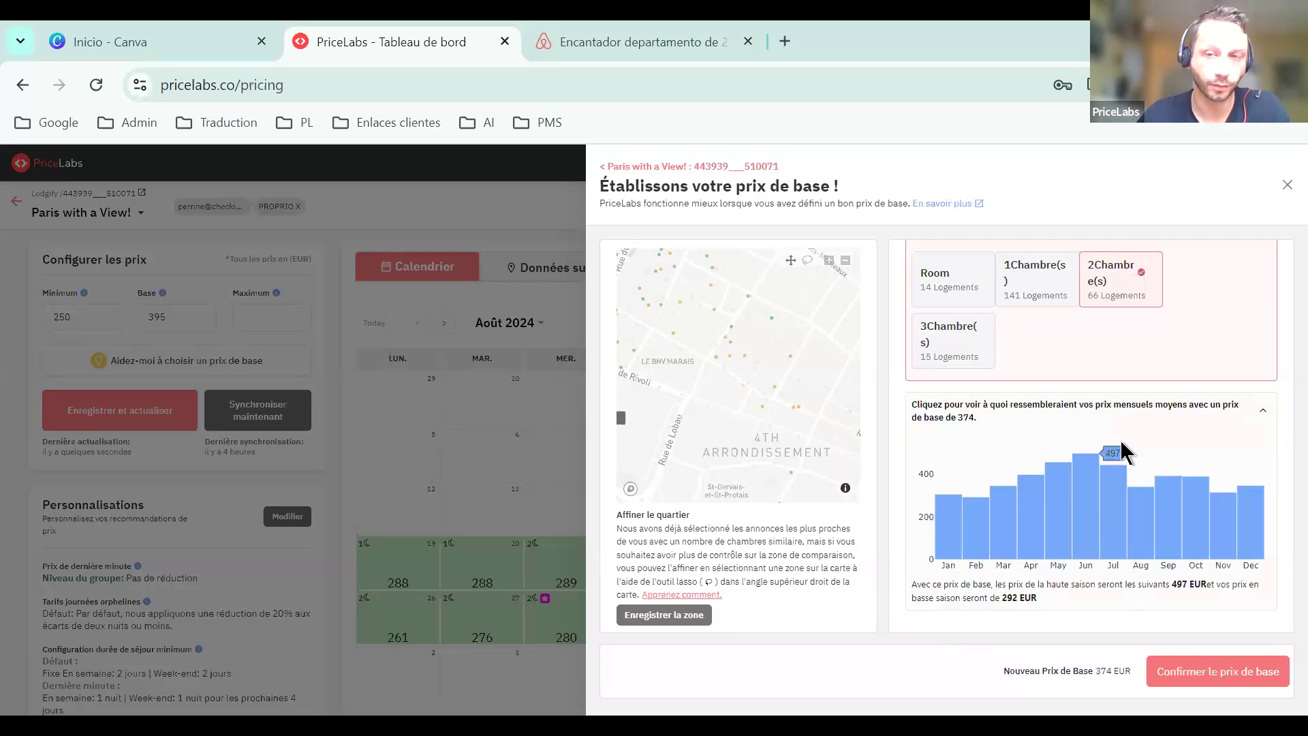
{"action": "scroll", "coordinate": [1144, 430], "scroll_direction": "up", "scroll_amount": 2}
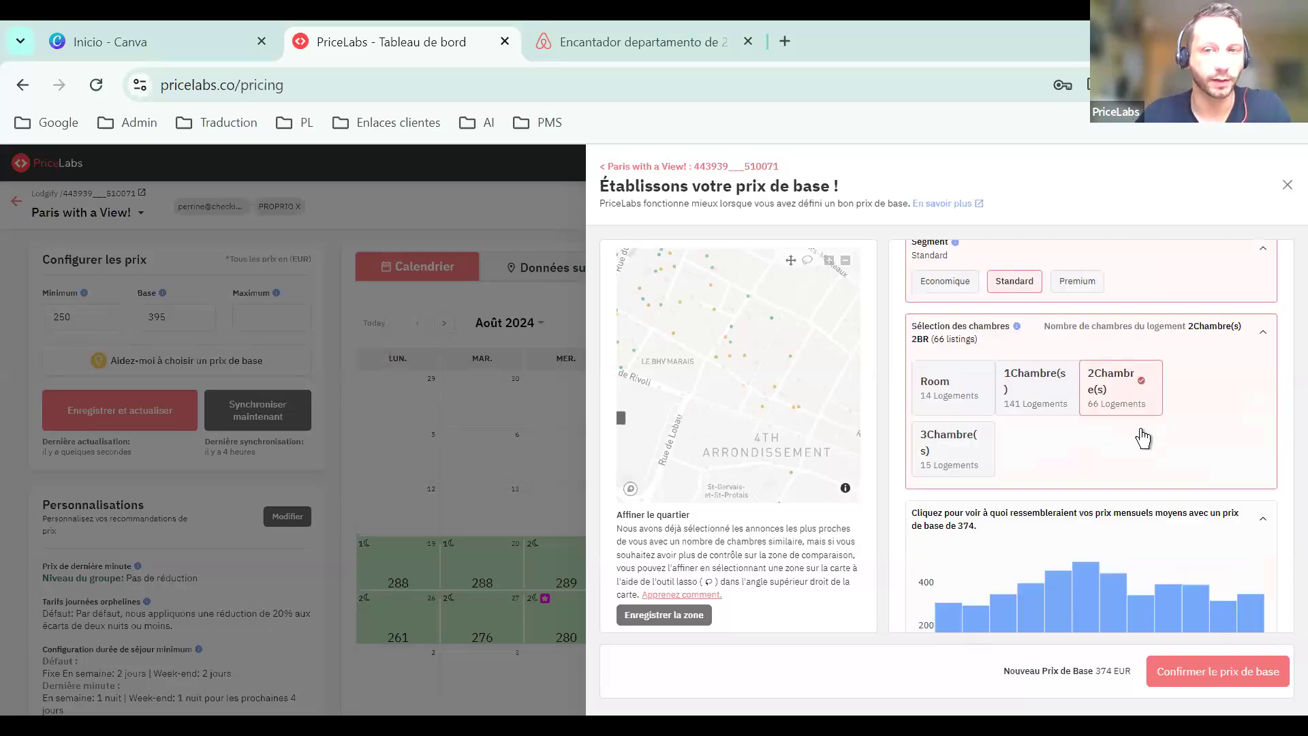
{"action": "scroll", "coordinate": [1090, 456], "scroll_direction": "up", "scroll_amount": 3}
{"action": "scroll", "coordinate": [1159, 518], "scroll_direction": "down", "scroll_amount": 5}
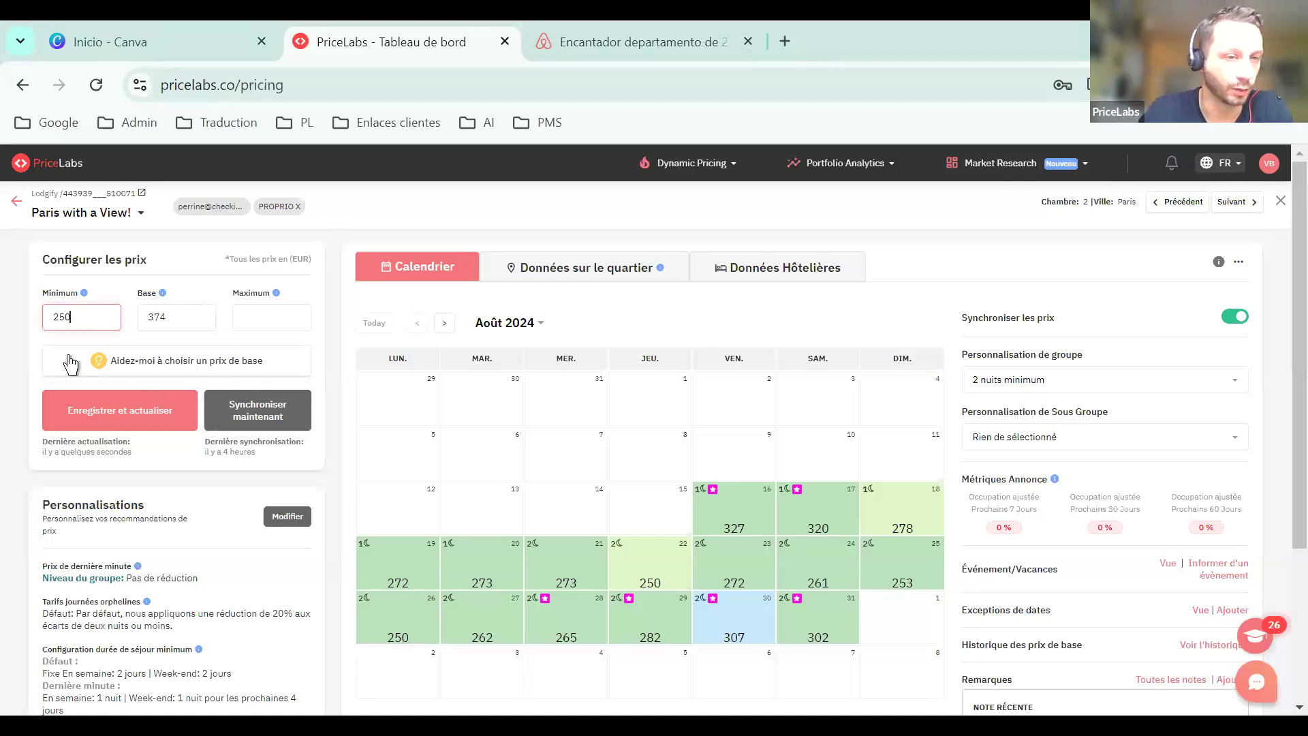
Examine the listing's minimum and base price fields alongside the August 2024 price calendar
{"action": "left_click", "coordinate": [94, 322]}
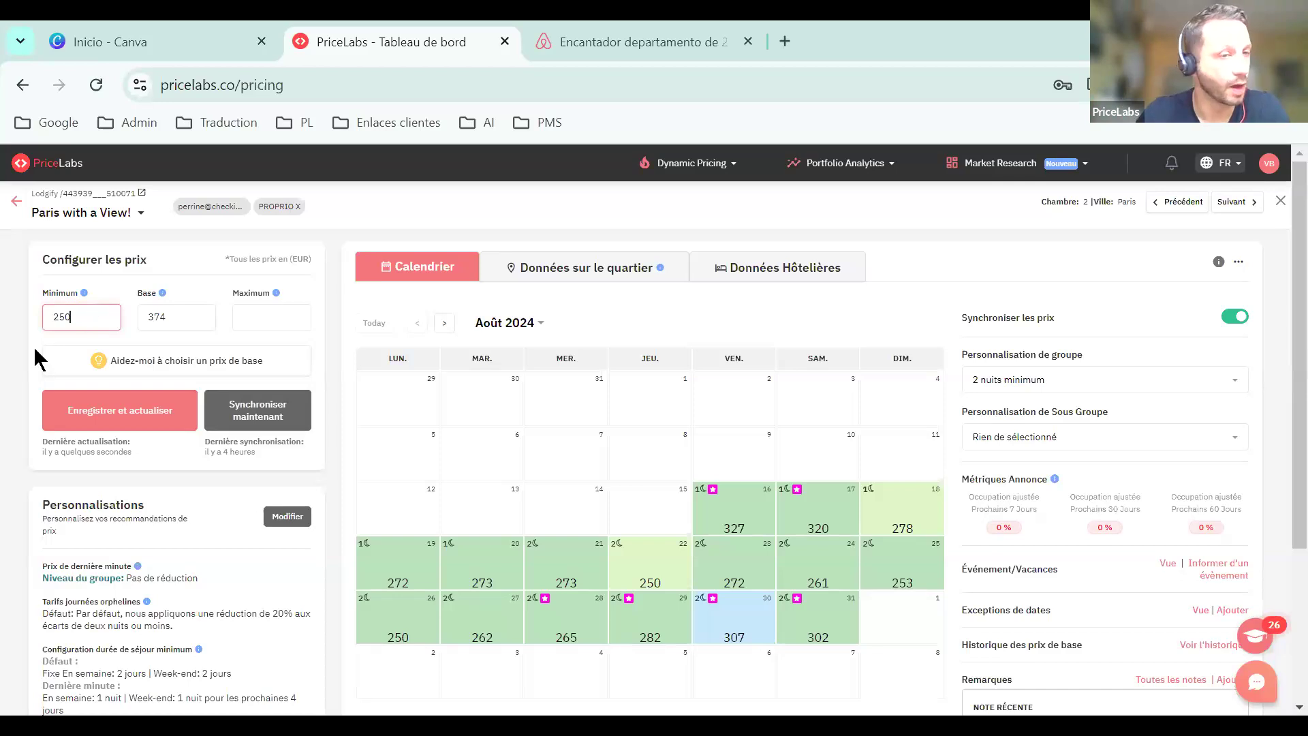
{"action": "left_click", "coordinate": [172, 318]}
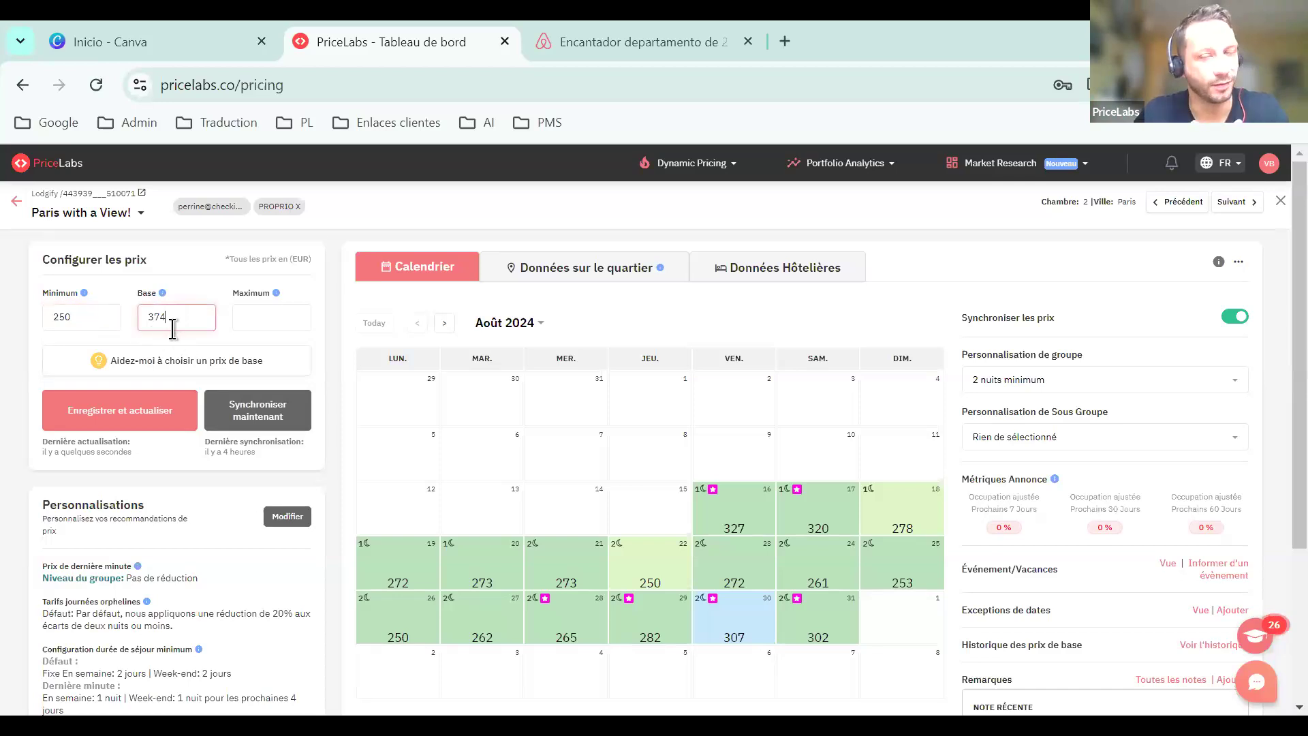
Open the listing's neighbourhood data and inspect its future prices against market percentiles for 2 September 2024
{"action": "left_click", "coordinate": [99, 317]}
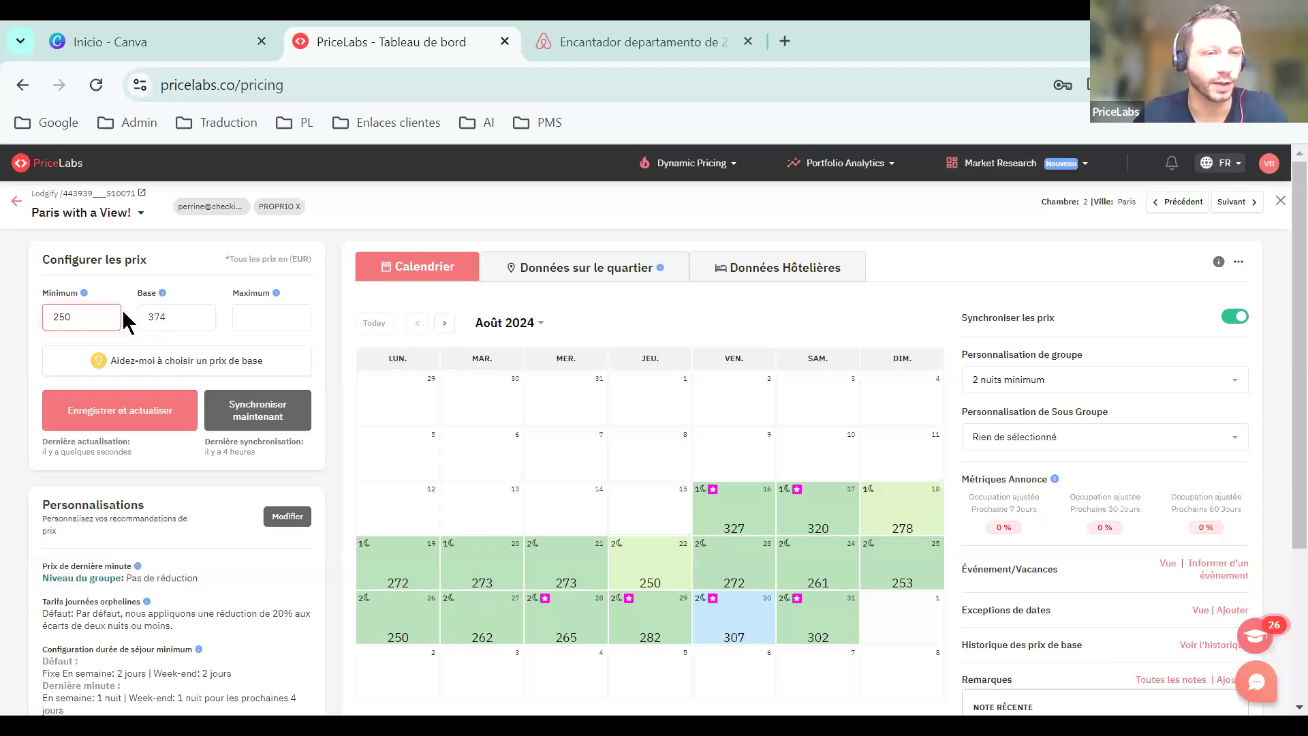
{"action": "left_click", "coordinate": [164, 318]}
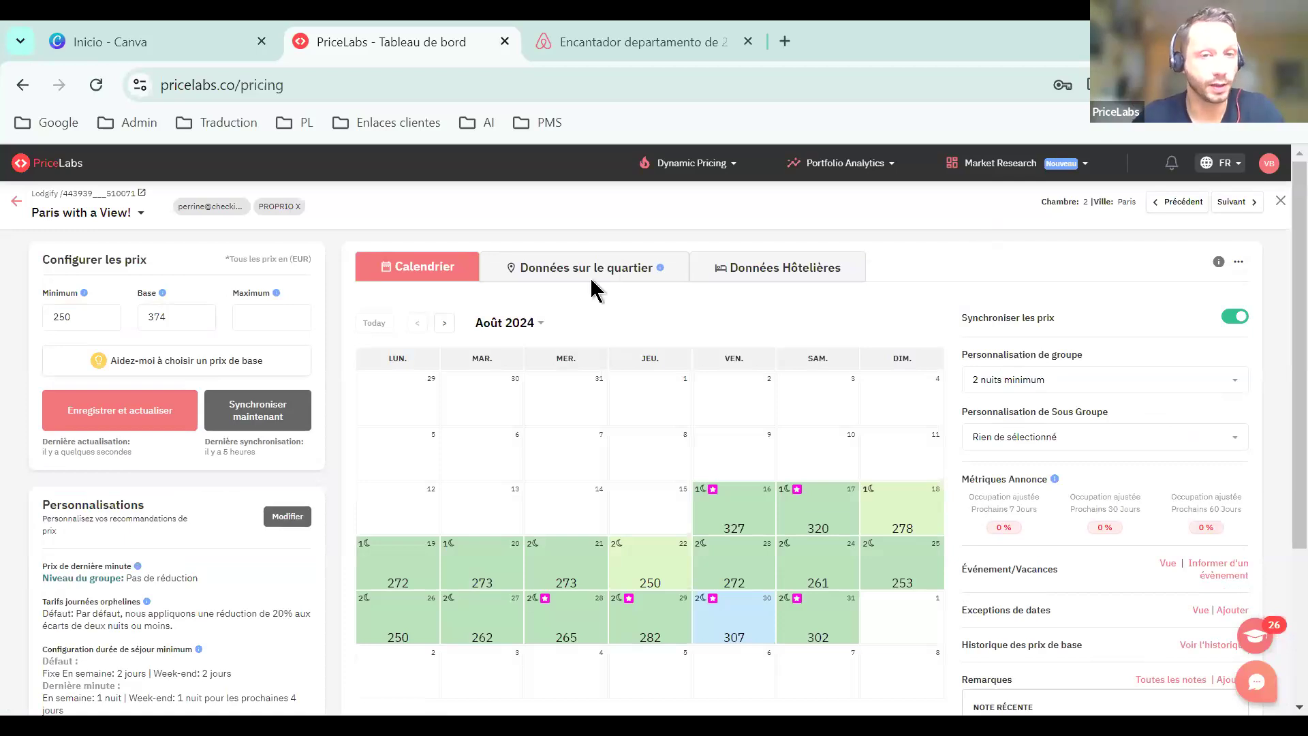
{"action": "left_click", "coordinate": [545, 258]}
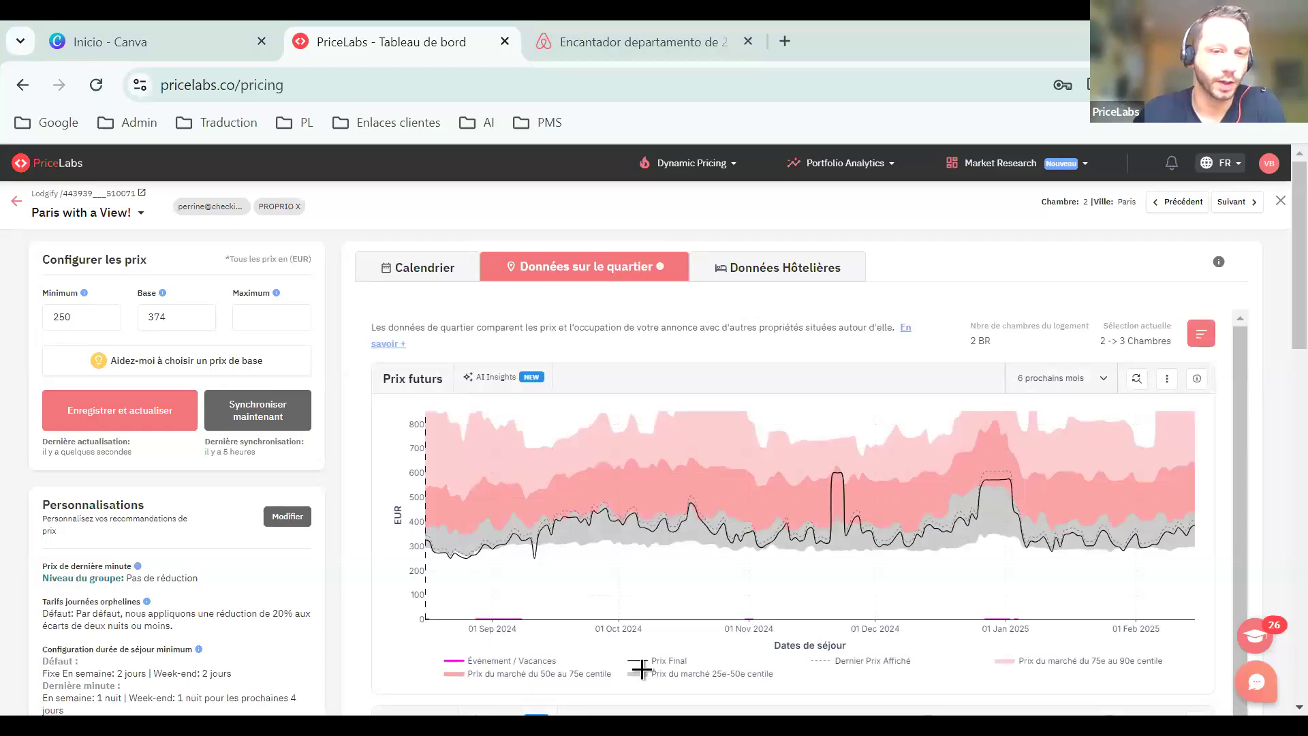
{"action": "mouse_move", "coordinate": [497, 412]}
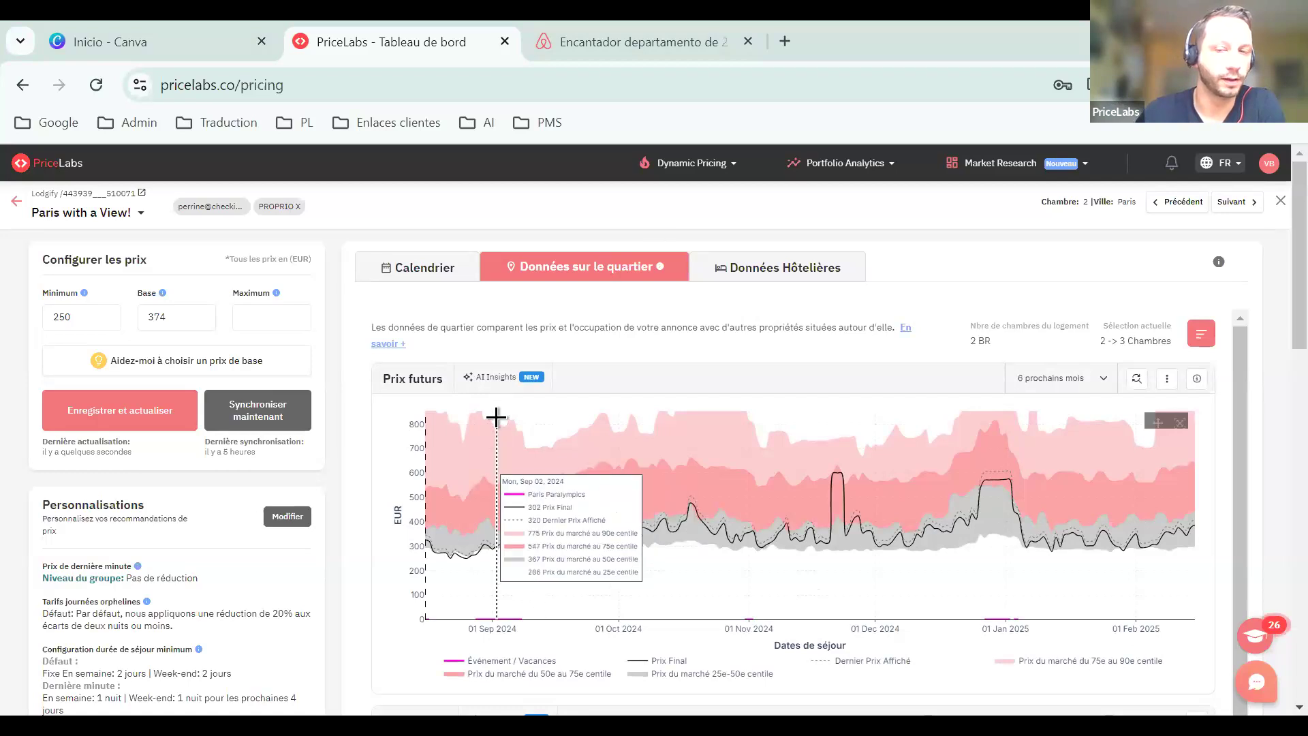
Limit the neighbourhood data comparison to 2-bedroom homes, and extend the future prices chart to the next 12 months
{"action": "left_click", "coordinate": [1203, 333]}
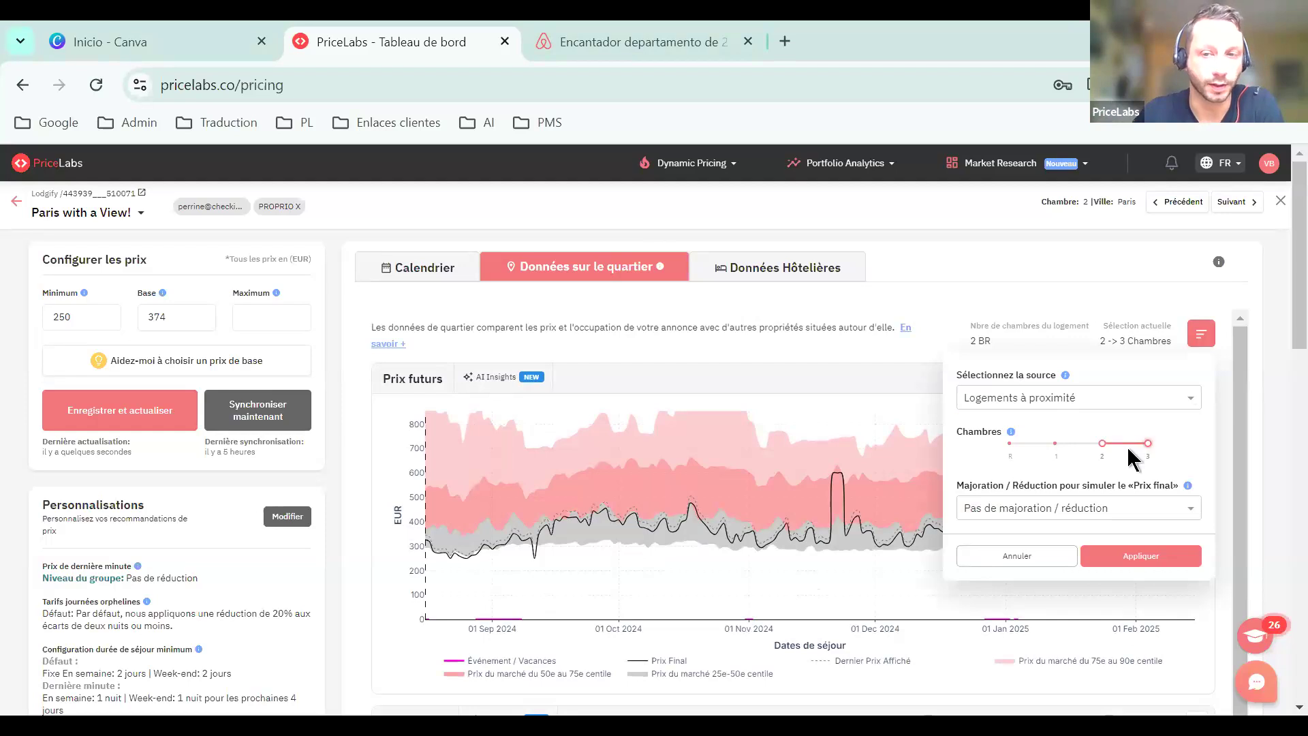
{"action": "left_click_drag", "start_coordinate": [1148, 444], "coordinate": [1123, 455]}
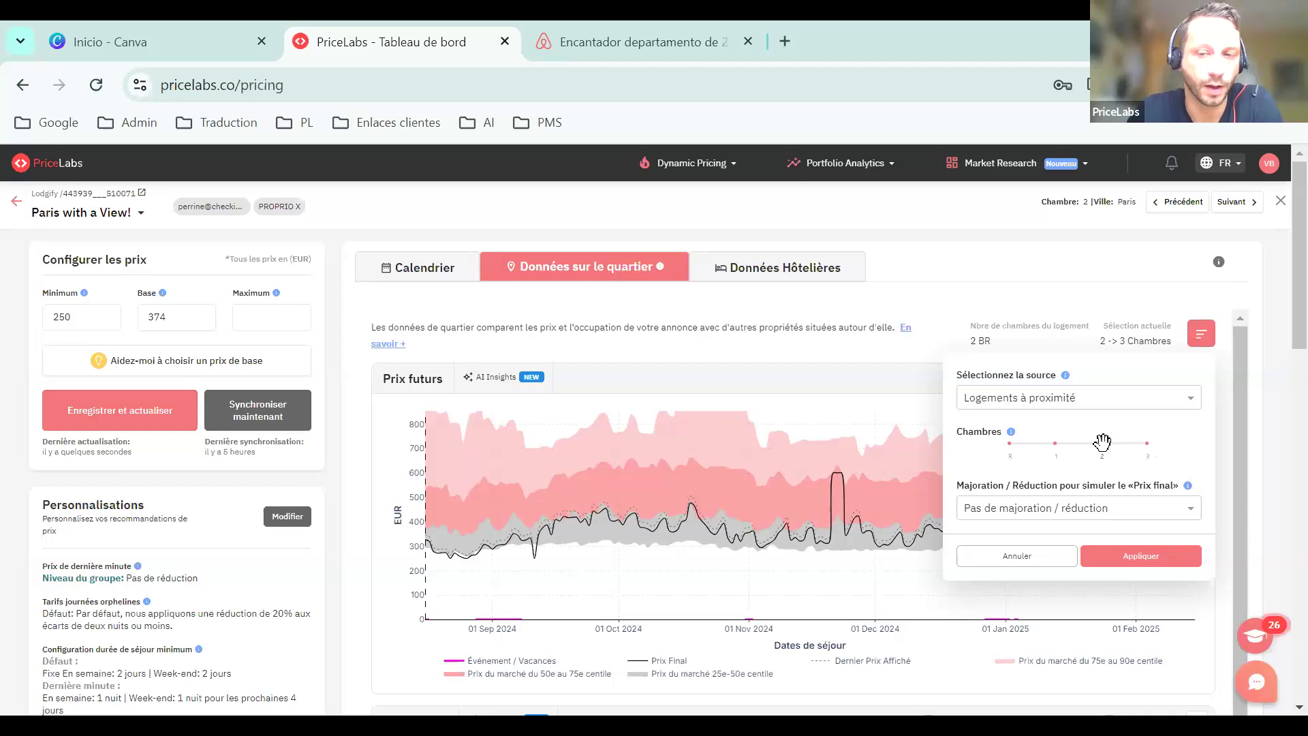
{"action": "left_click", "coordinate": [1144, 560]}
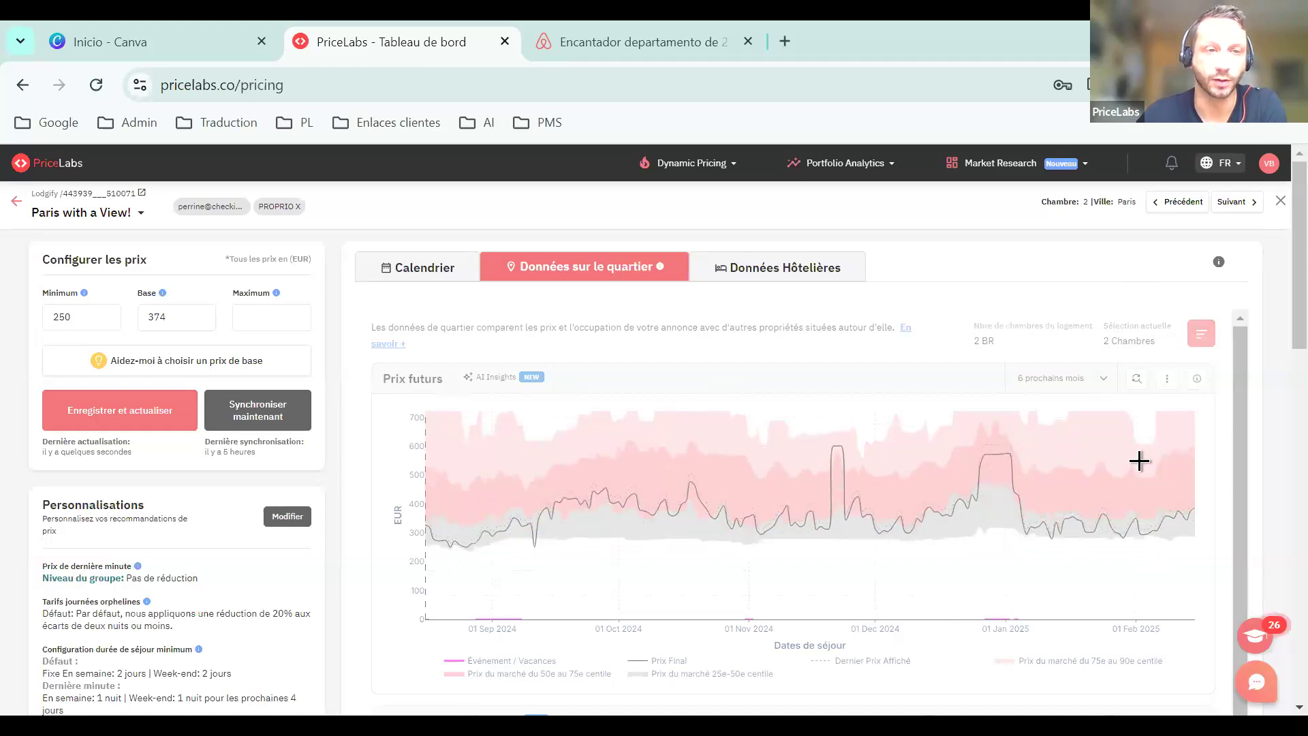
{"action": "left_click", "coordinate": [1082, 379]}
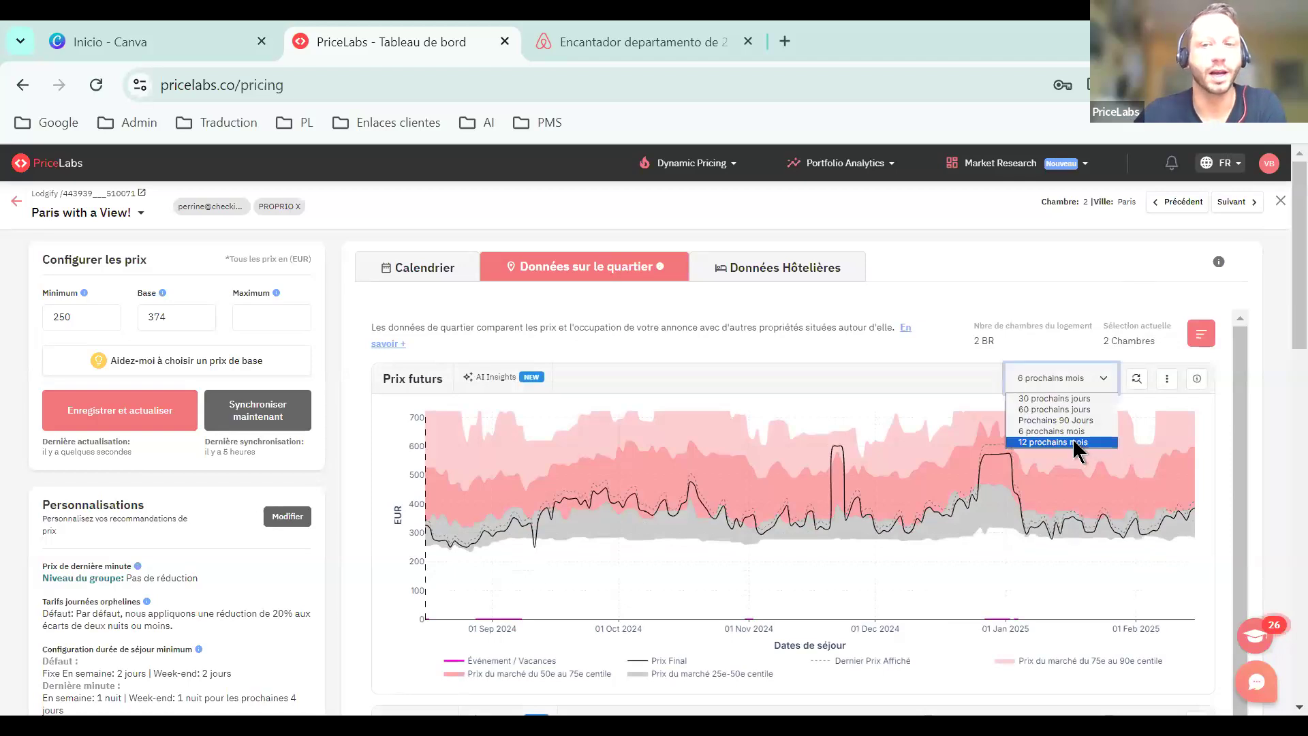
{"action": "left_click", "coordinate": [1061, 441]}
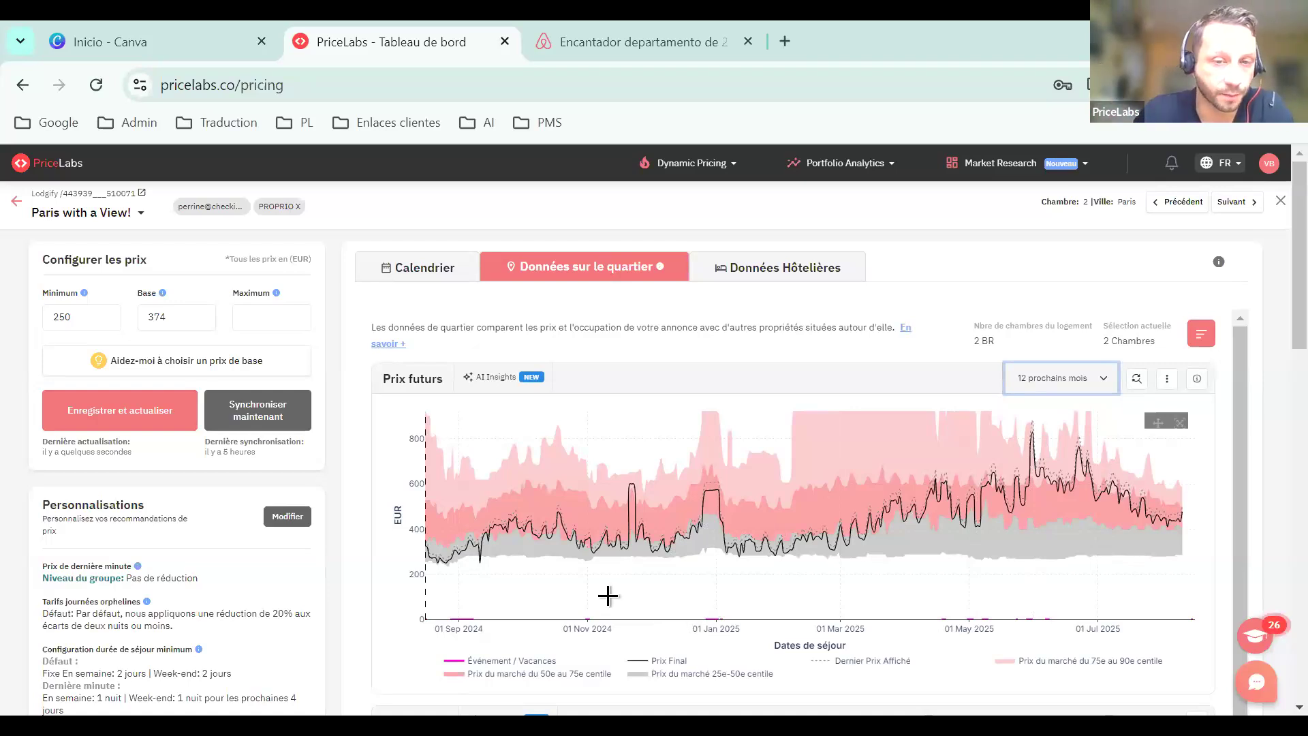
{"action": "mouse_move", "coordinate": [573, 556]}
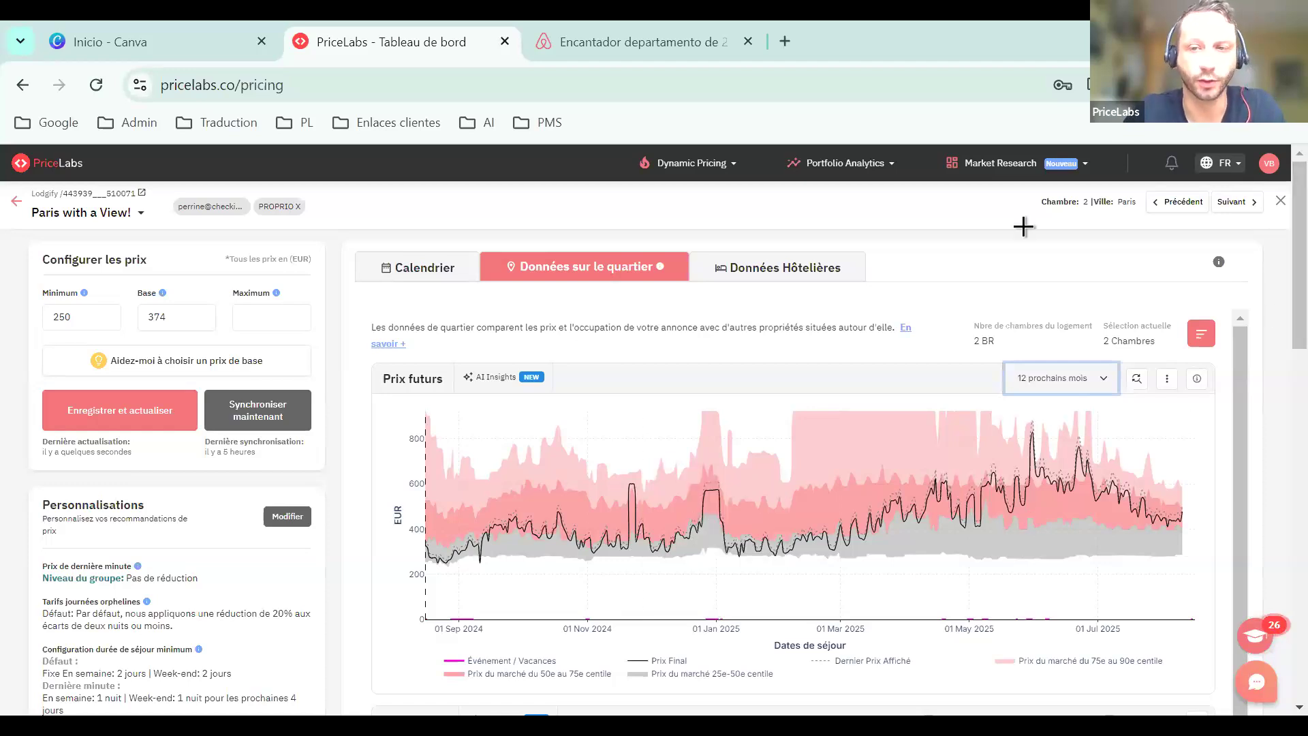
Read the AI price analysis of the future prices chart, and briefly overlay the median booked price on it
{"action": "left_click", "coordinate": [500, 379]}
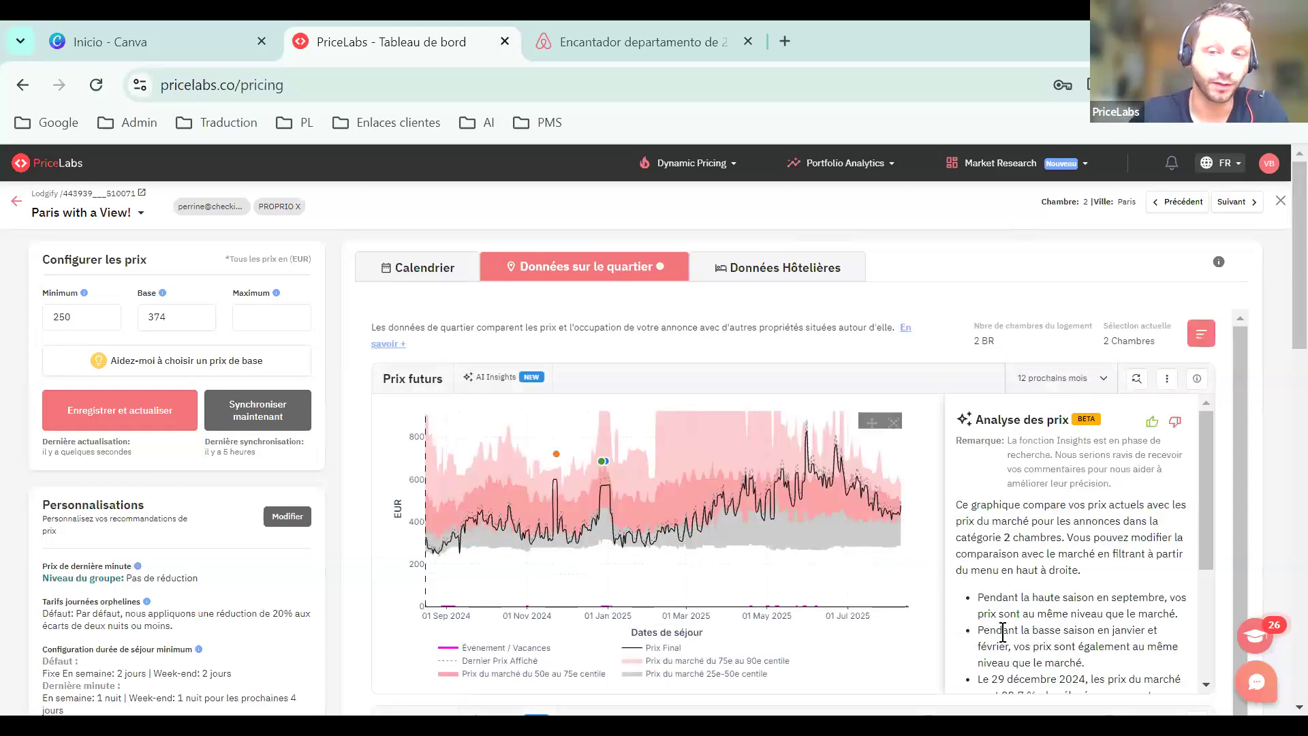
{"action": "scroll", "coordinate": [1049, 559], "scroll_direction": "down", "scroll_amount": 4}
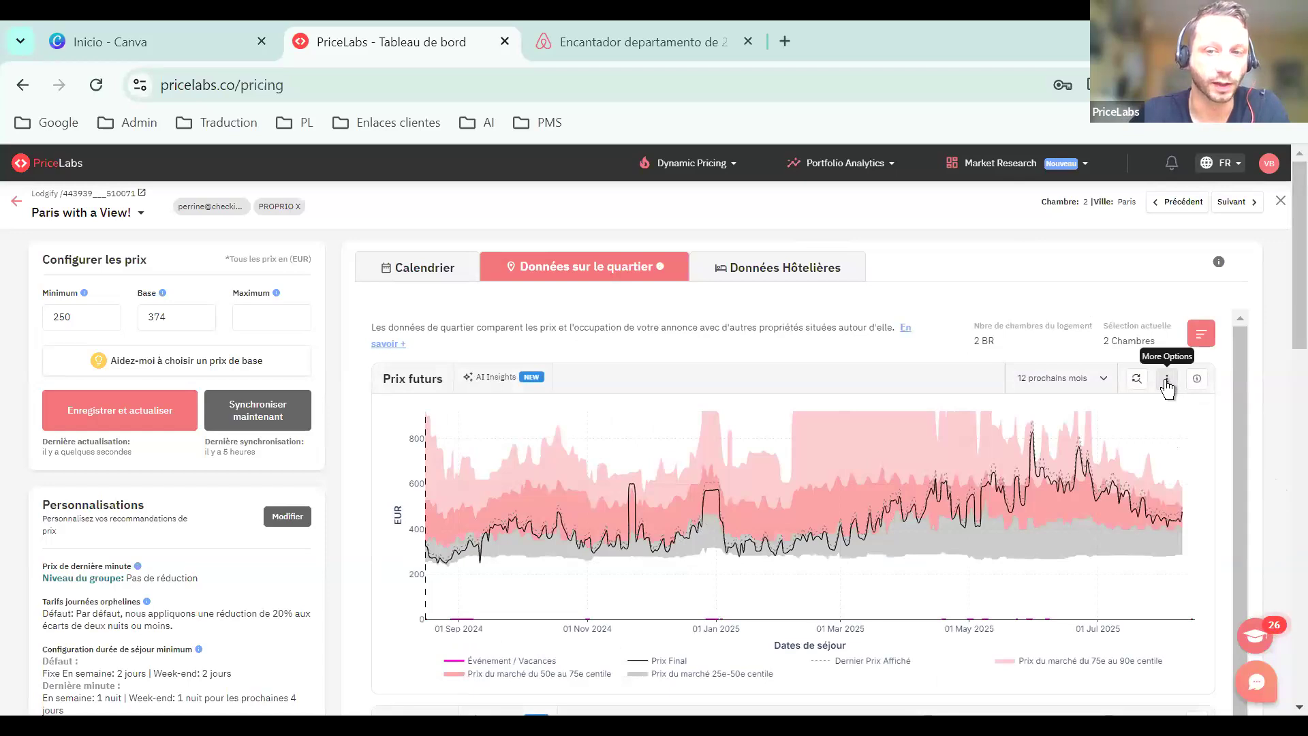
{"action": "left_click", "coordinate": [1167, 383]}
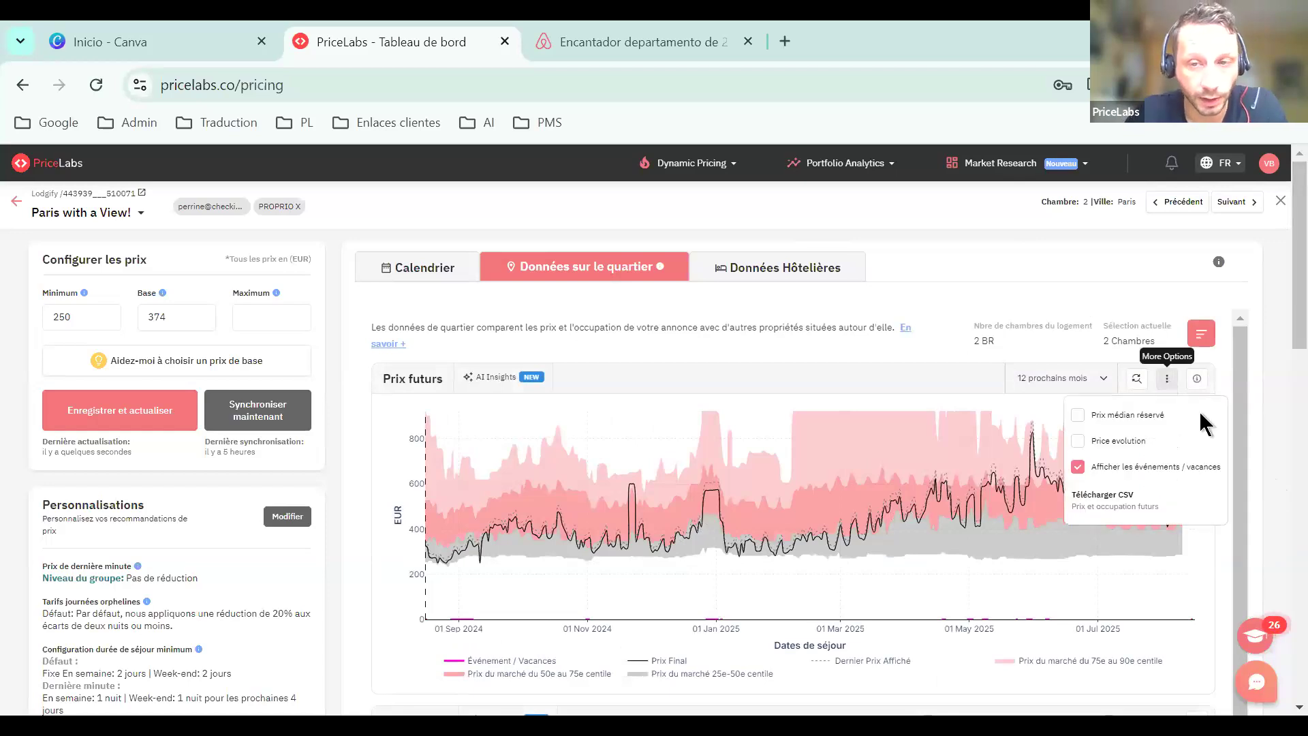
{"action": "left_click", "coordinate": [1082, 412]}
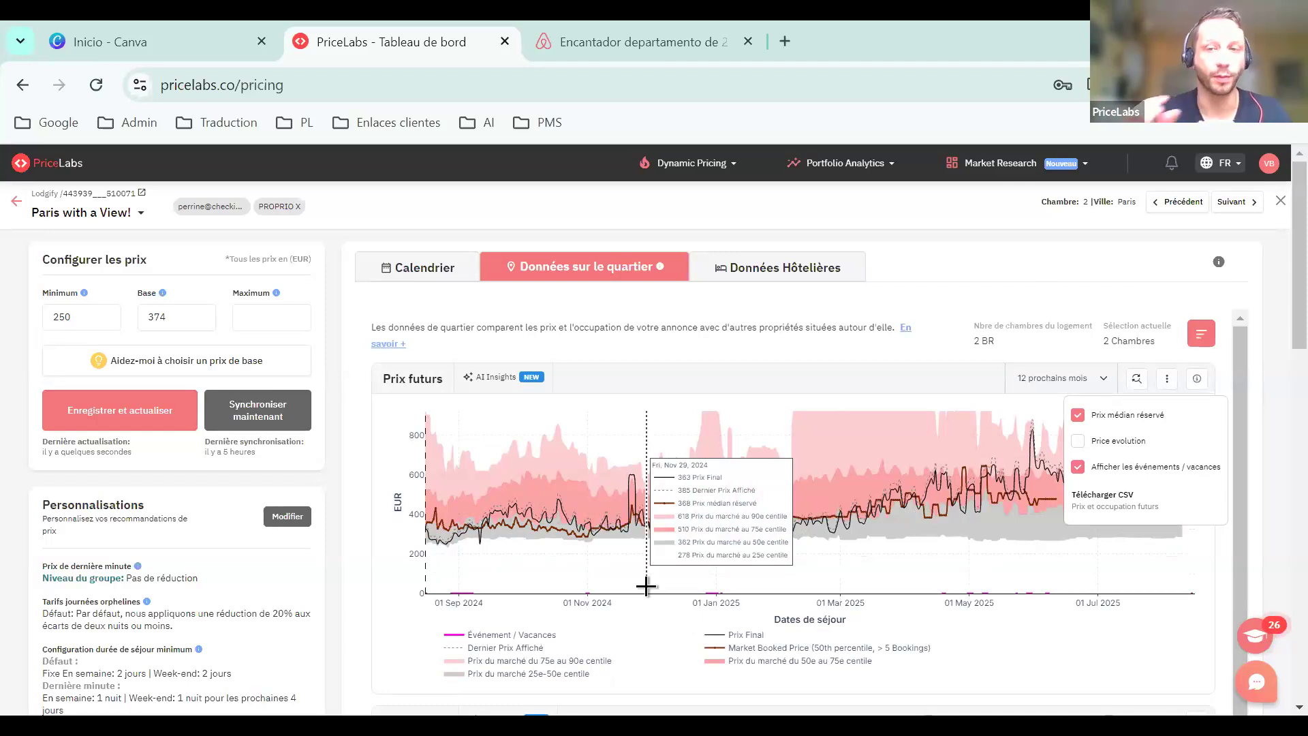
{"action": "left_click", "coordinate": [1078, 416]}
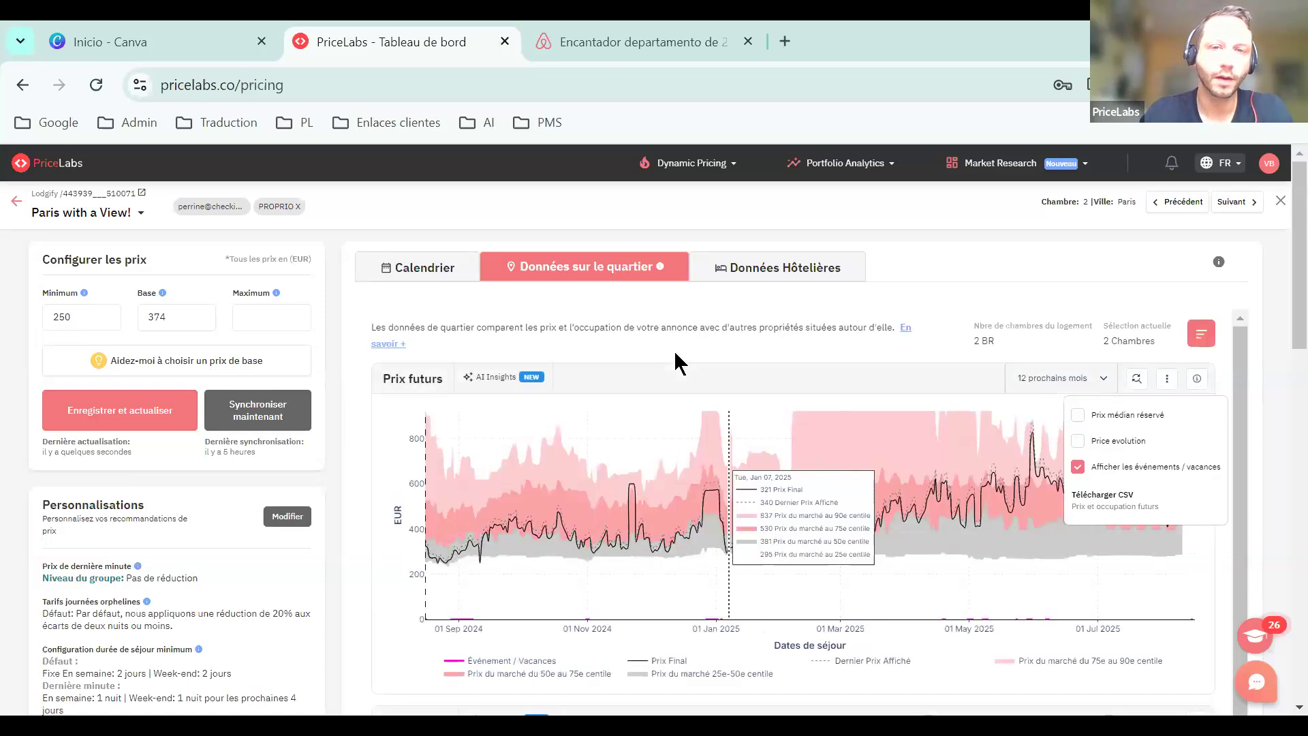
Add last year's data to the neighbourhood occupancy chart and compare the market's occupancy for late August 2024
{"action": "scroll", "coordinate": [678, 362], "scroll_direction": "down", "scroll_amount": 7}
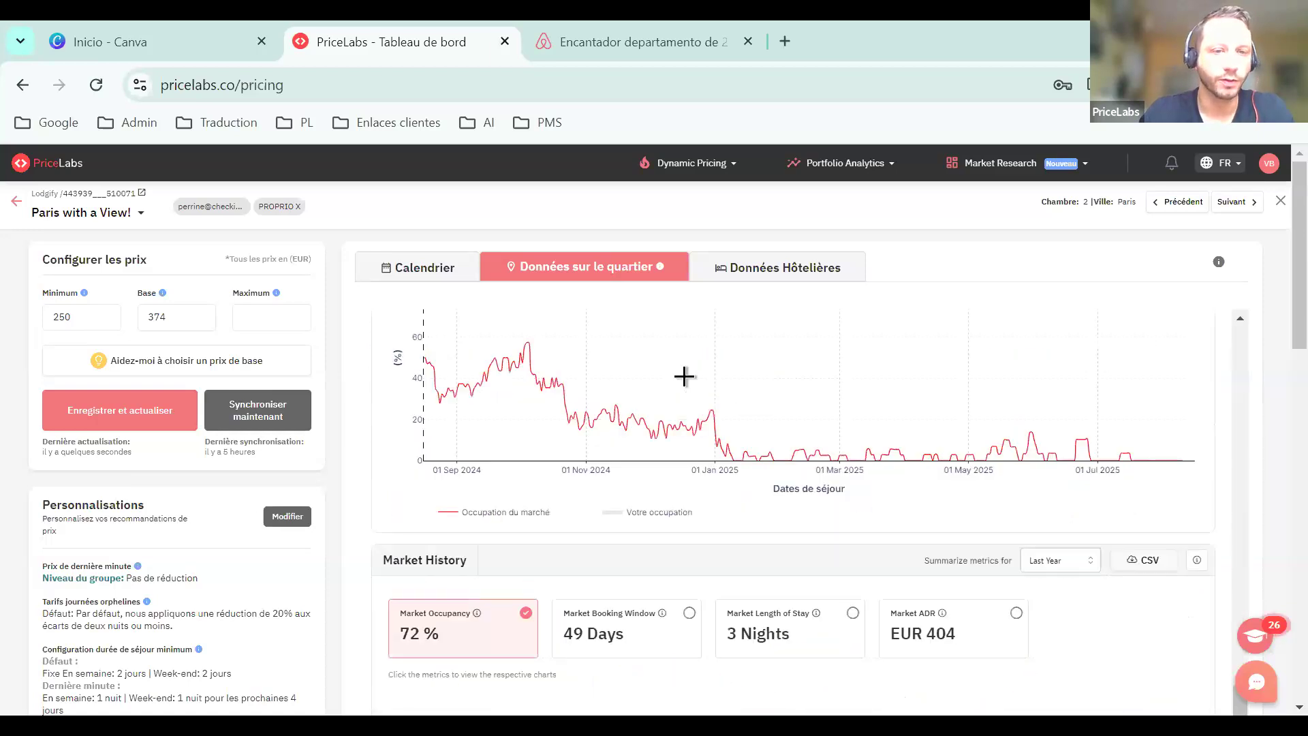
{"action": "scroll", "coordinate": [686, 382], "scroll_direction": "up", "scroll_amount": 2}
{"action": "scroll", "coordinate": [727, 426], "scroll_direction": "down", "scroll_amount": 1}
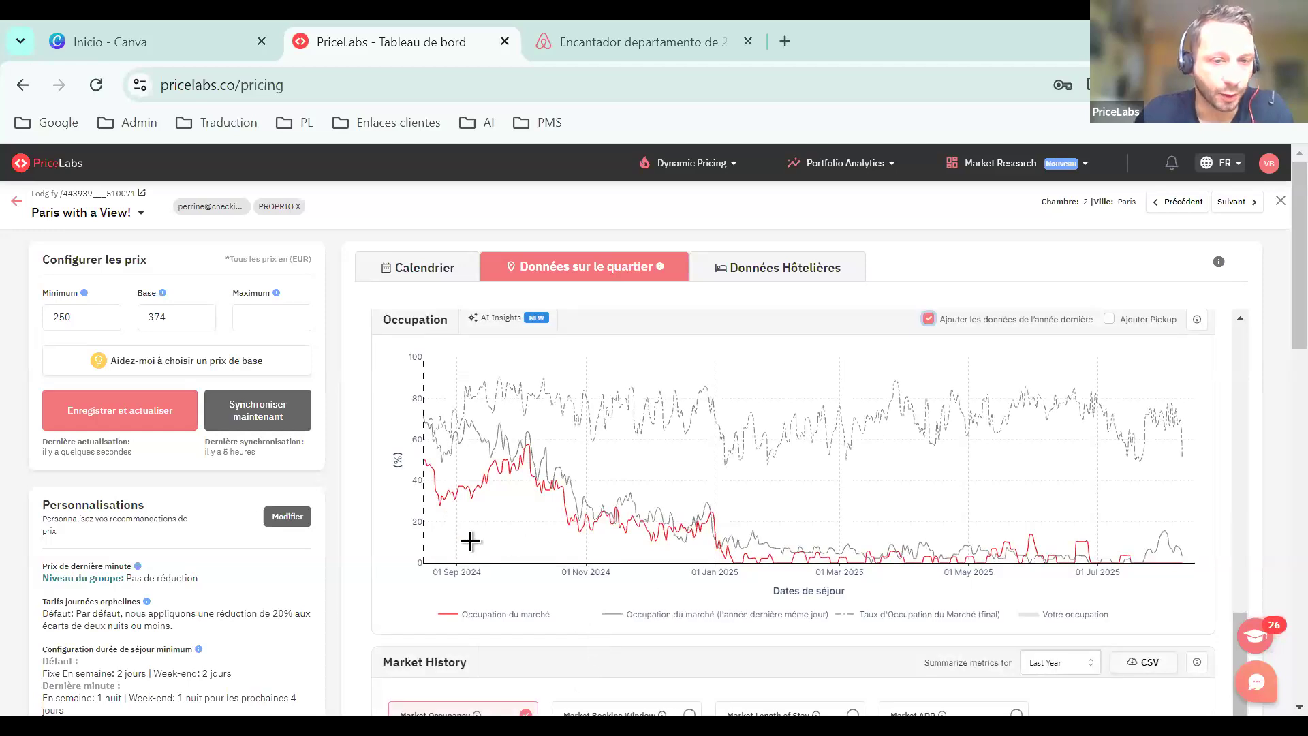
{"action": "mouse_move", "coordinate": [480, 464]}
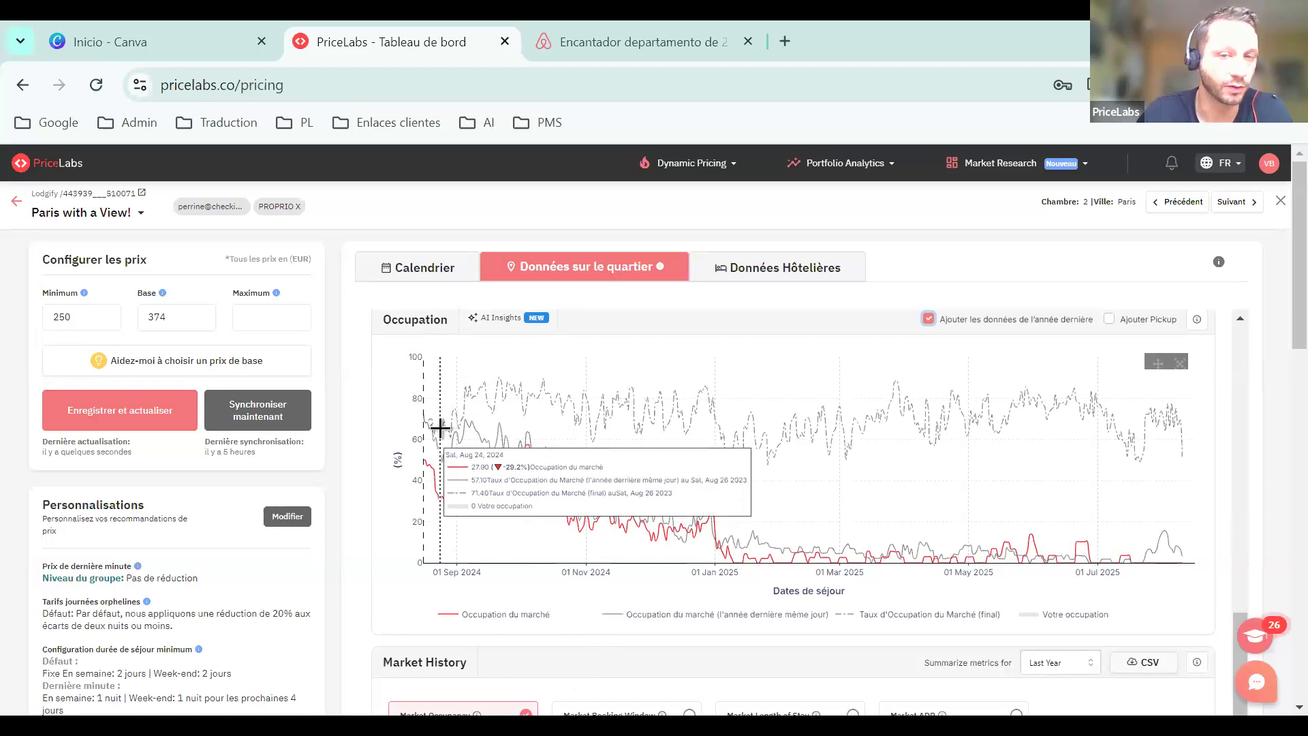
Examine the Market History charts for last year's monthly occupancy, booking window and ADR
{"action": "scroll", "coordinate": [421, 436], "scroll_direction": "down", "scroll_amount": 1}
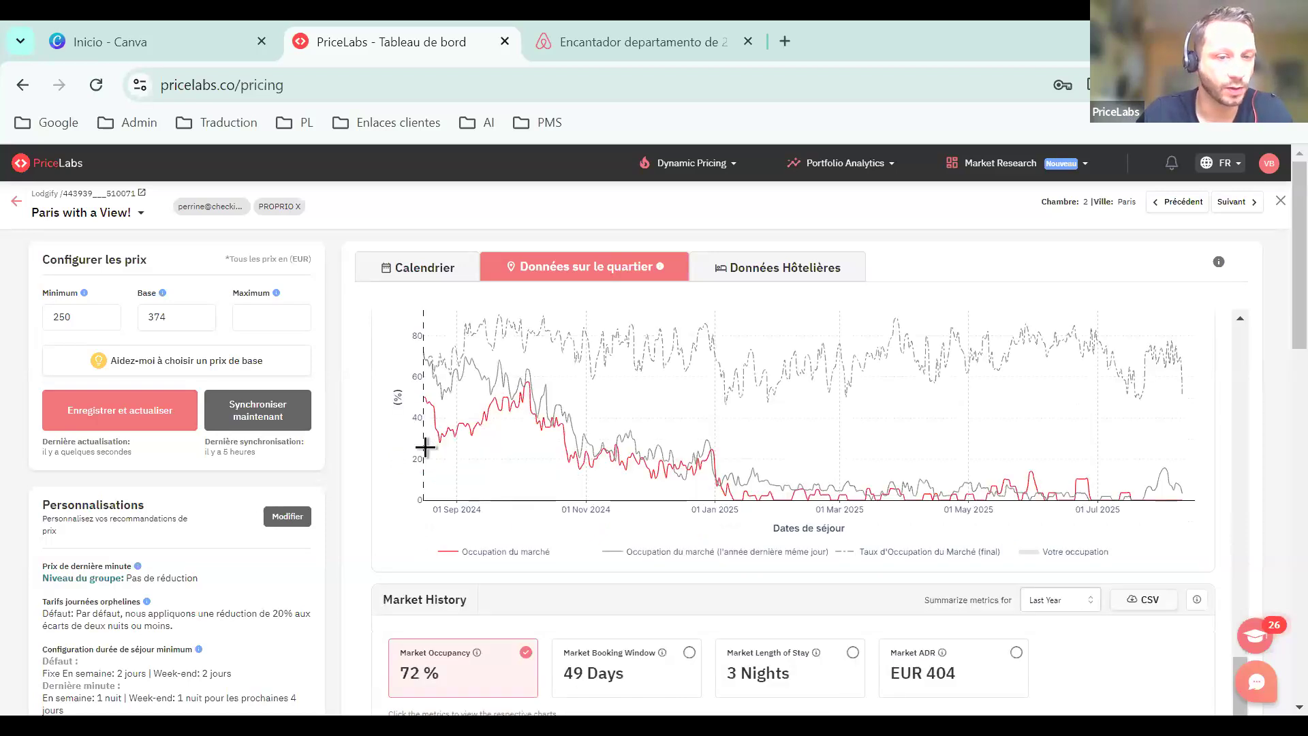
{"action": "scroll", "coordinate": [477, 481], "scroll_direction": "down", "scroll_amount": 1}
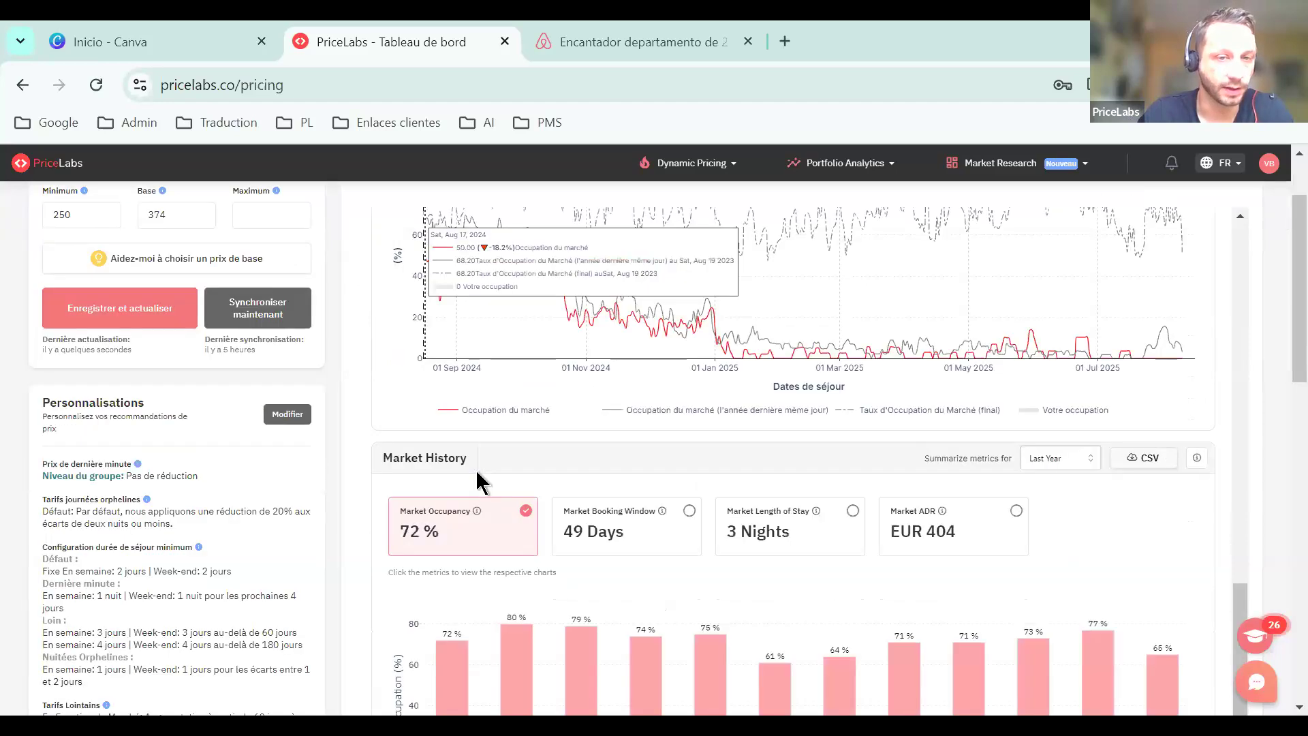
{"action": "scroll", "coordinate": [573, 484], "scroll_direction": "down", "scroll_amount": 1}
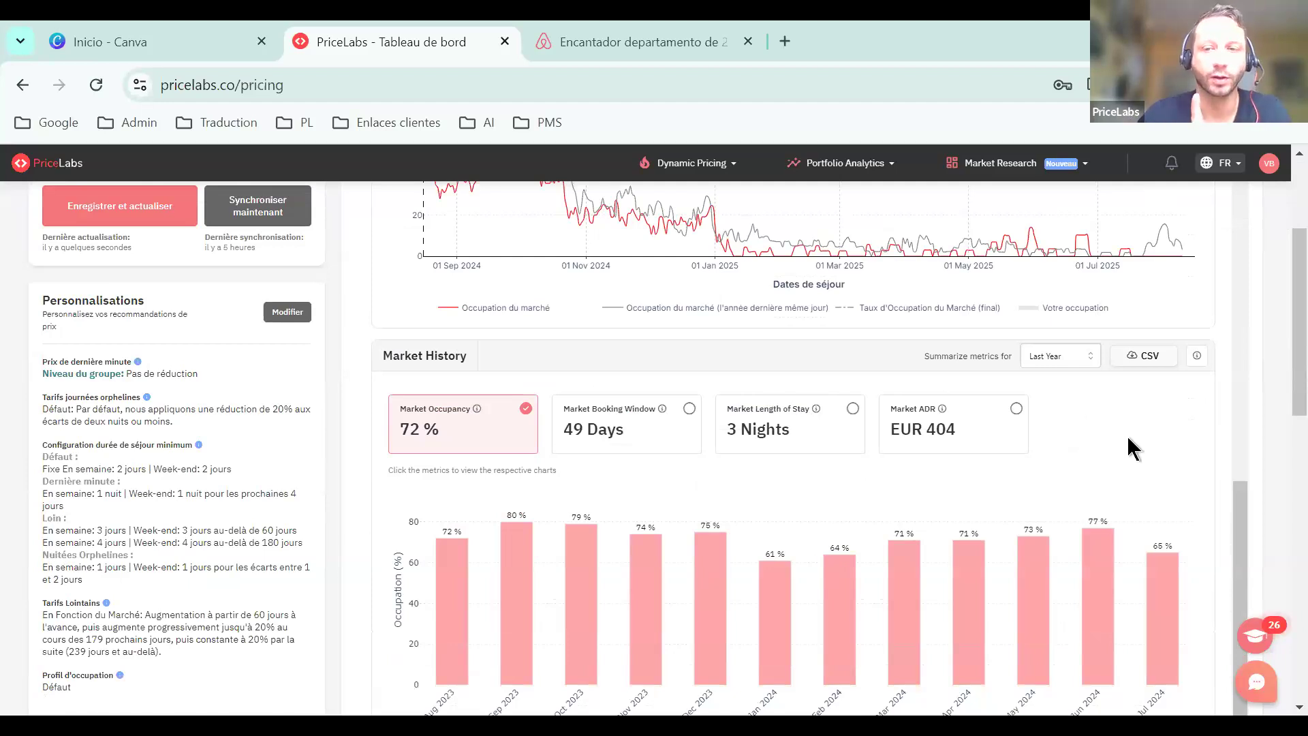
{"action": "scroll", "coordinate": [1133, 450], "scroll_direction": "down", "scroll_amount": 1}
{"action": "scroll", "coordinate": [1129, 437], "scroll_direction": "down", "scroll_amount": 1}
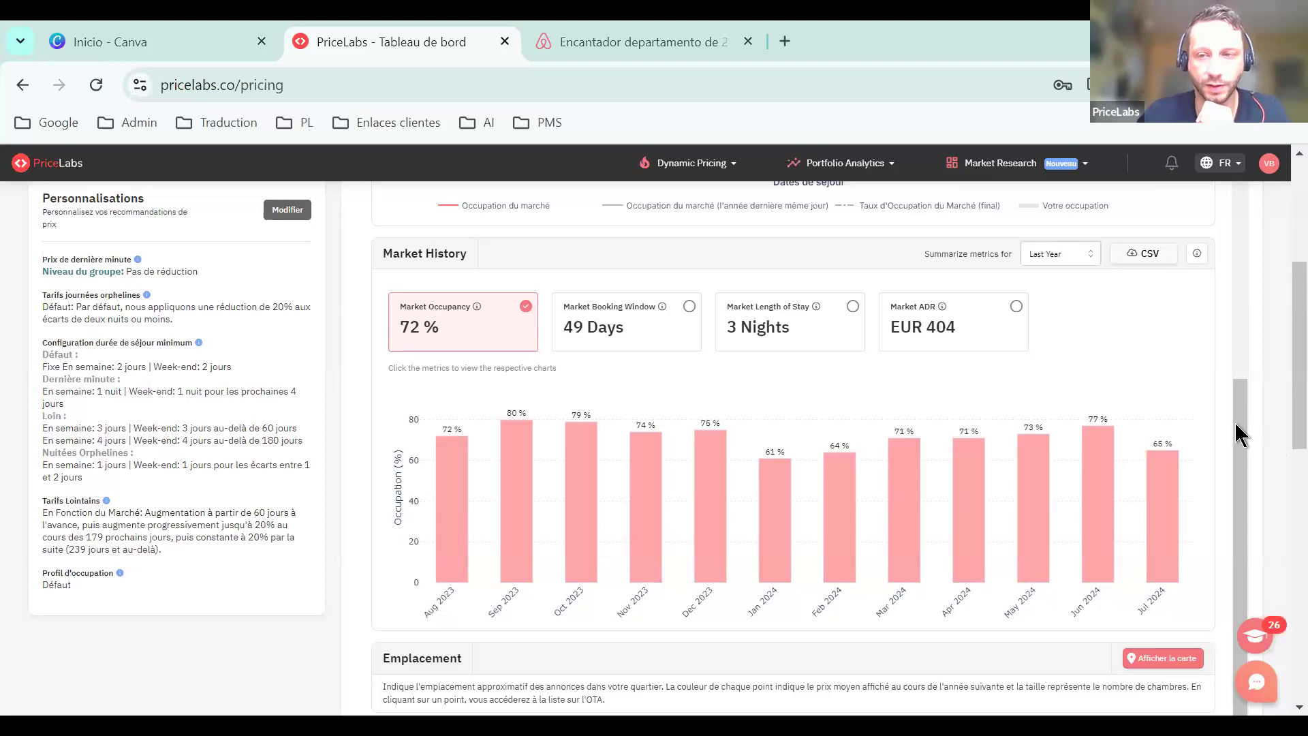
{"action": "scroll", "coordinate": [1236, 395], "scroll_direction": "up", "scroll_amount": 1}
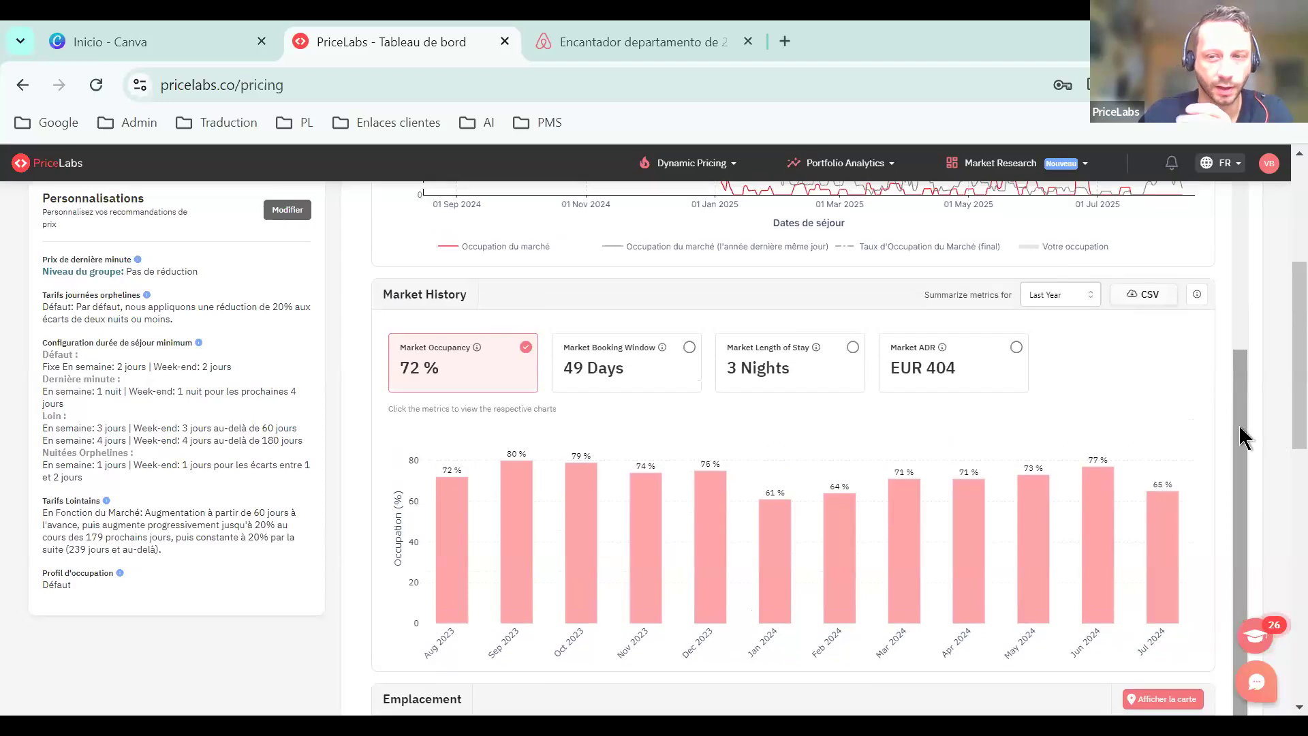
{"action": "scroll", "coordinate": [1232, 421], "scroll_direction": "down", "scroll_amount": 1}
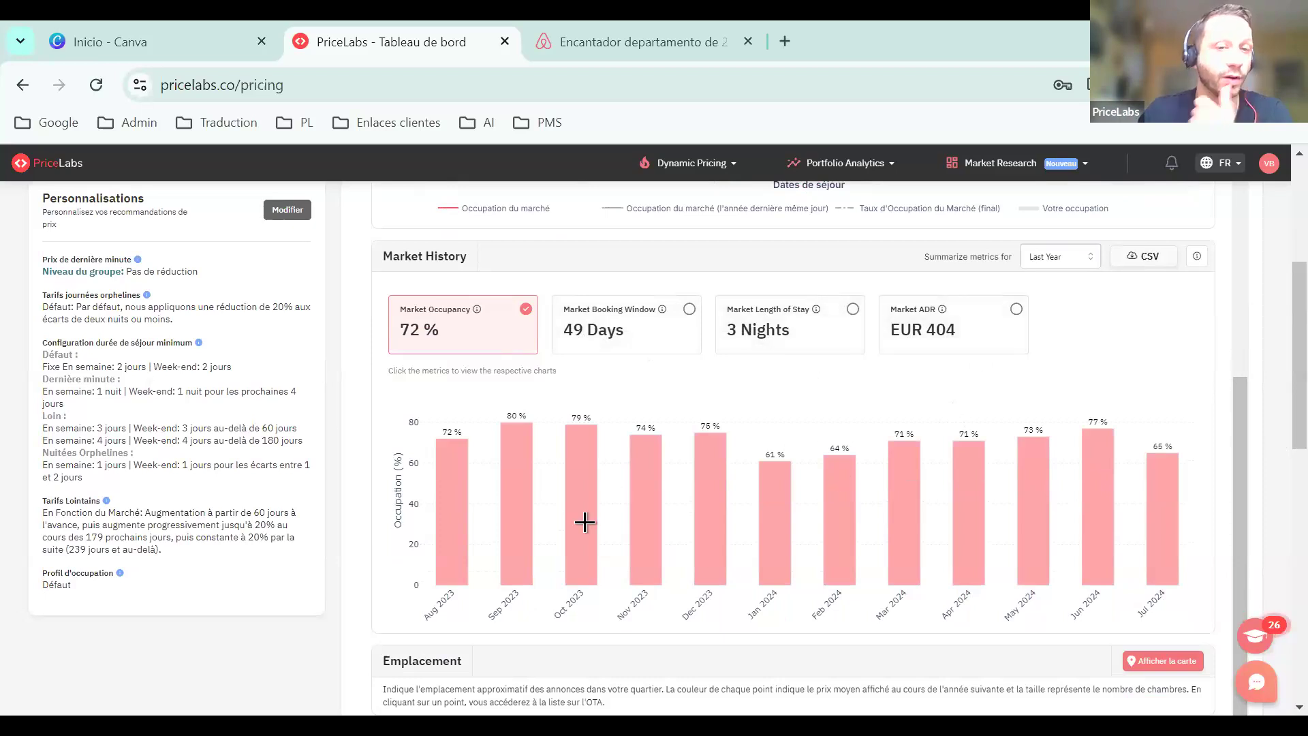
{"action": "left_click", "coordinate": [616, 309]}
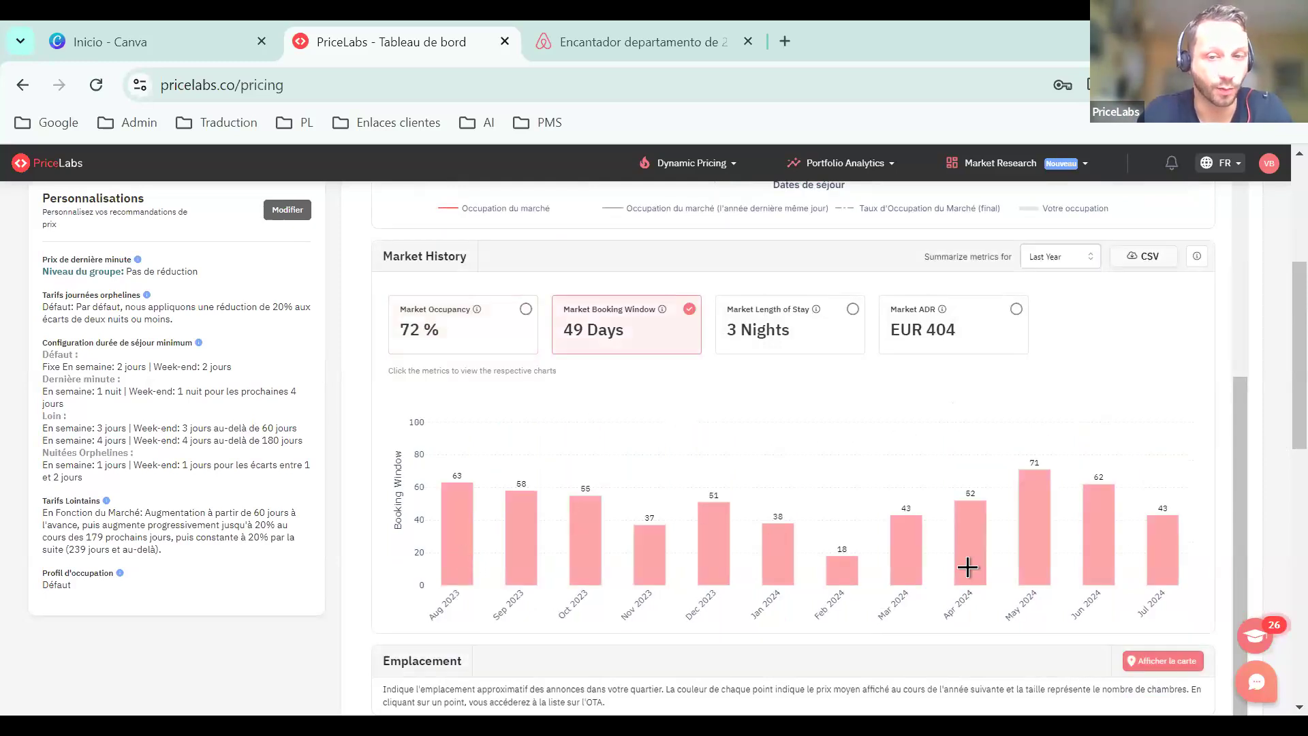
{"action": "left_click", "coordinate": [933, 337]}
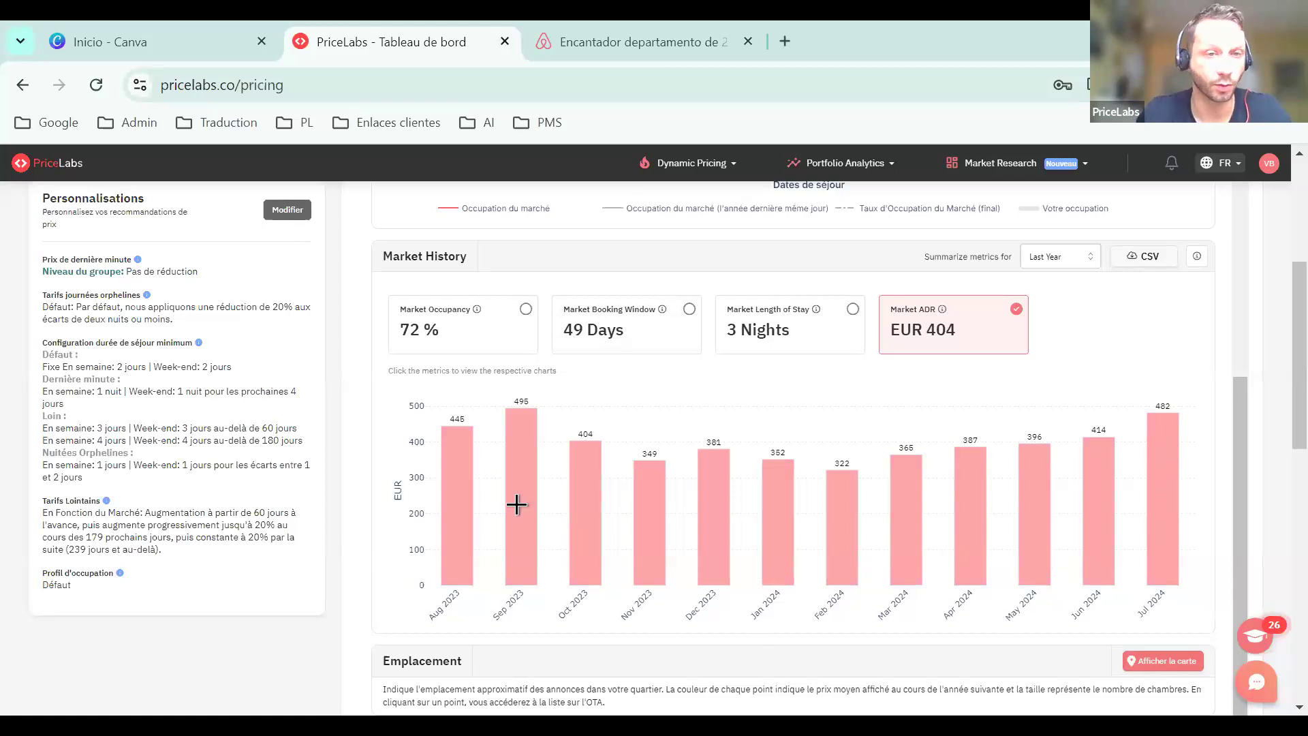
Return to the future prices chart and inspect the listing's price against the market for 4 January 2025
{"action": "scroll", "coordinate": [633, 569], "scroll_direction": "up", "scroll_amount": 4}
{"action": "scroll", "coordinate": [586, 556], "scroll_direction": "up", "scroll_amount": 3}
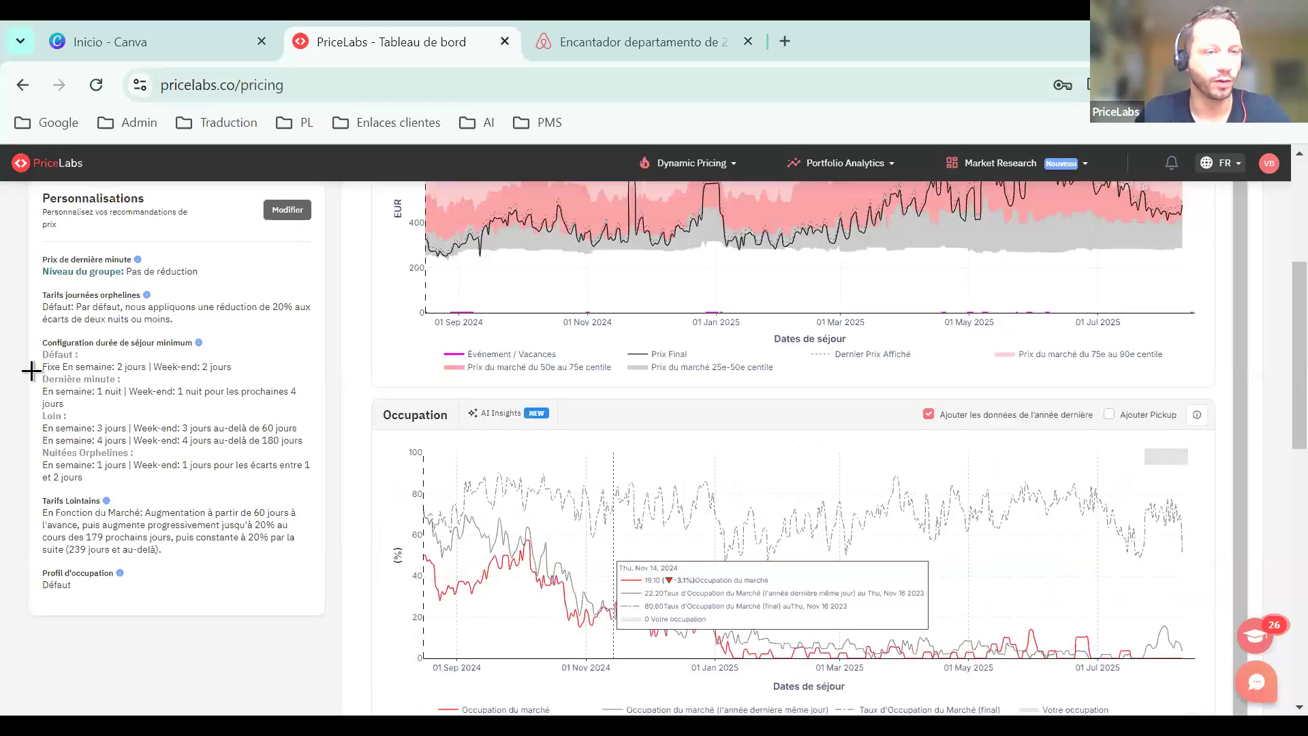
{"action": "scroll", "coordinate": [63, 276], "scroll_direction": "up", "scroll_amount": 5}
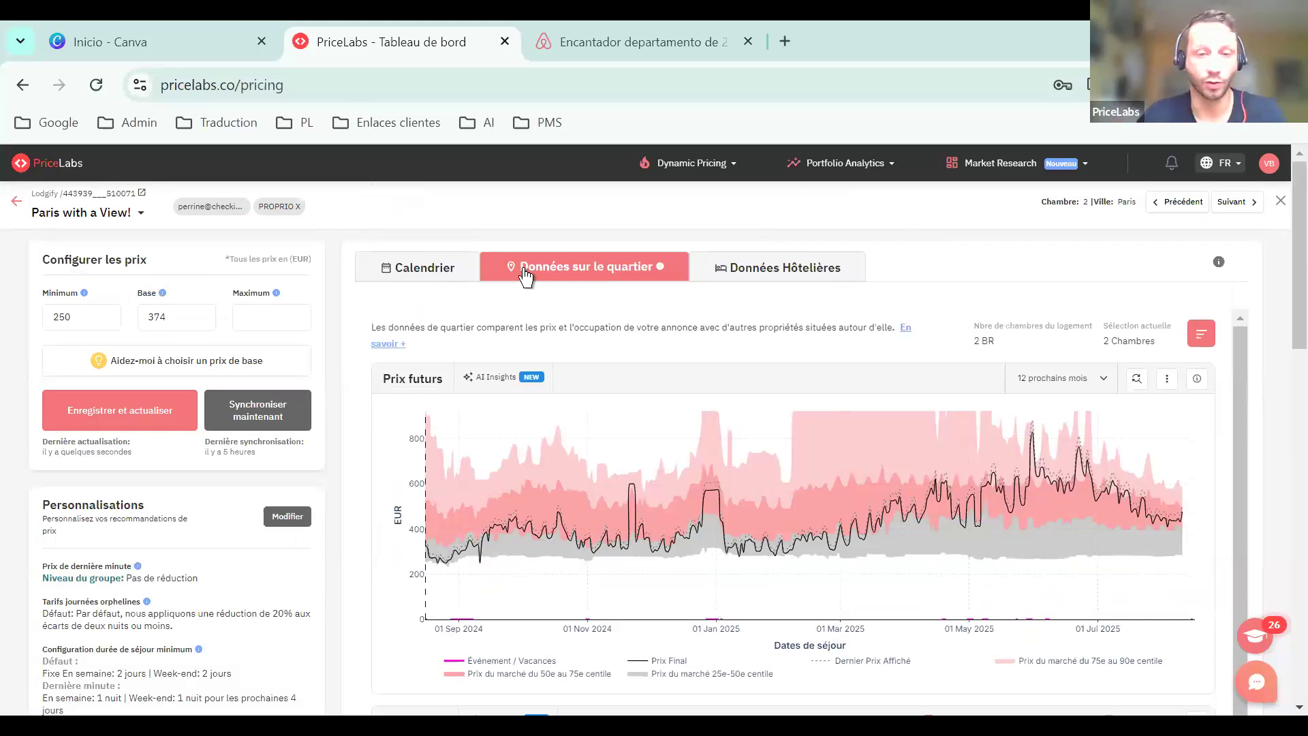
{"action": "mouse_move", "coordinate": [740, 525]}
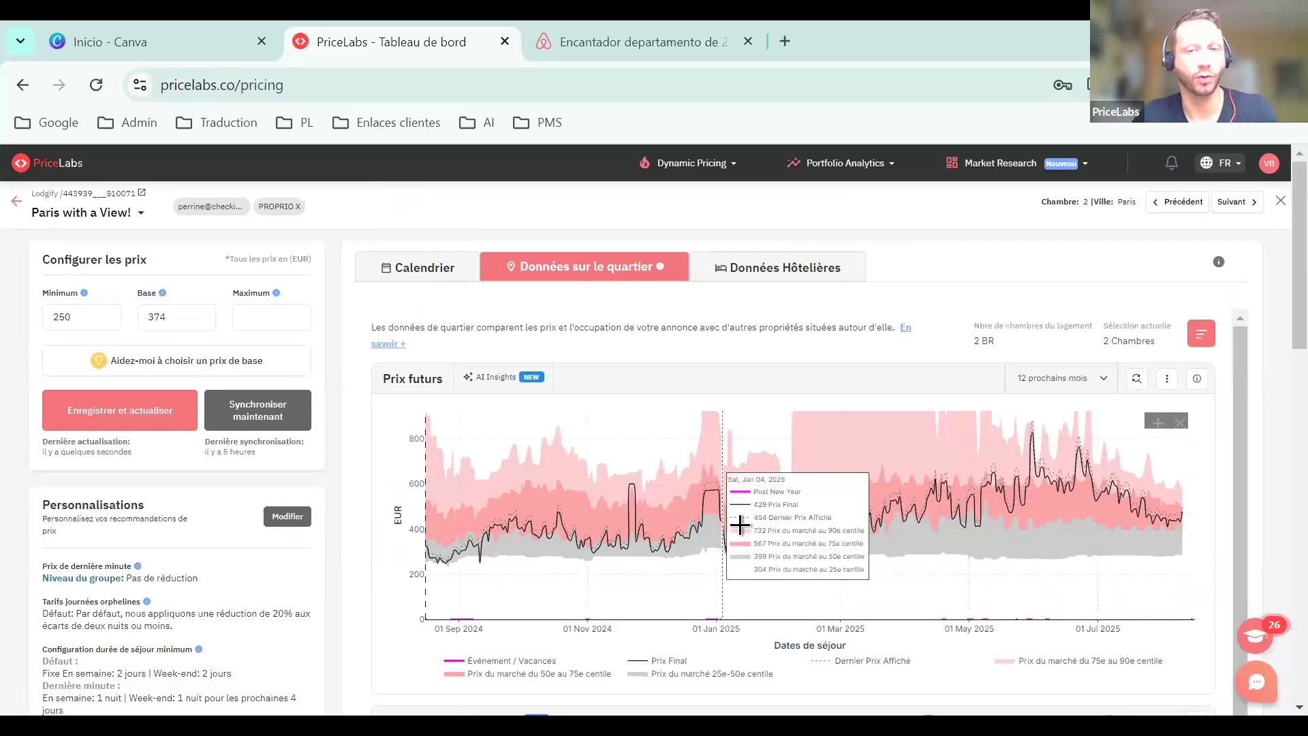
Edit the listing's customisations and bring up the suggested minimum-stay settings for its stay restrictions
{"action": "left_click", "coordinate": [284, 532]}
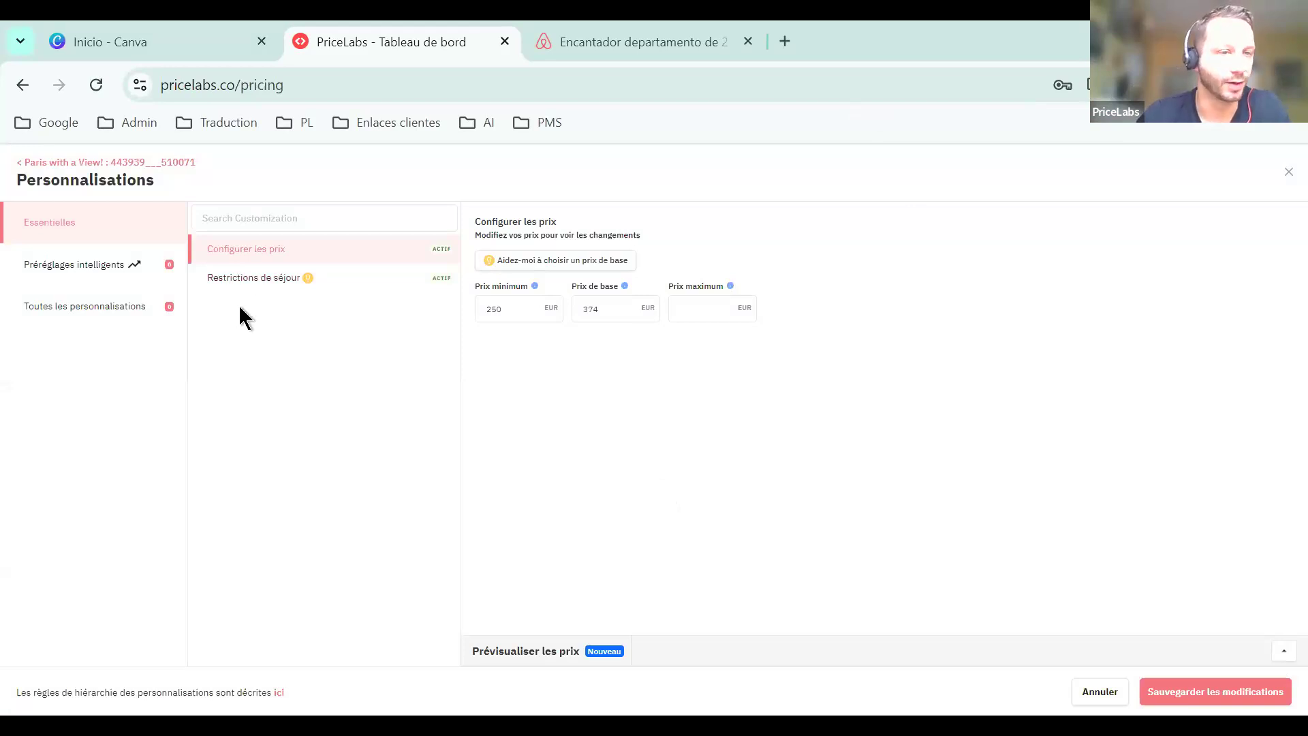
{"action": "left_click", "coordinate": [263, 279]}
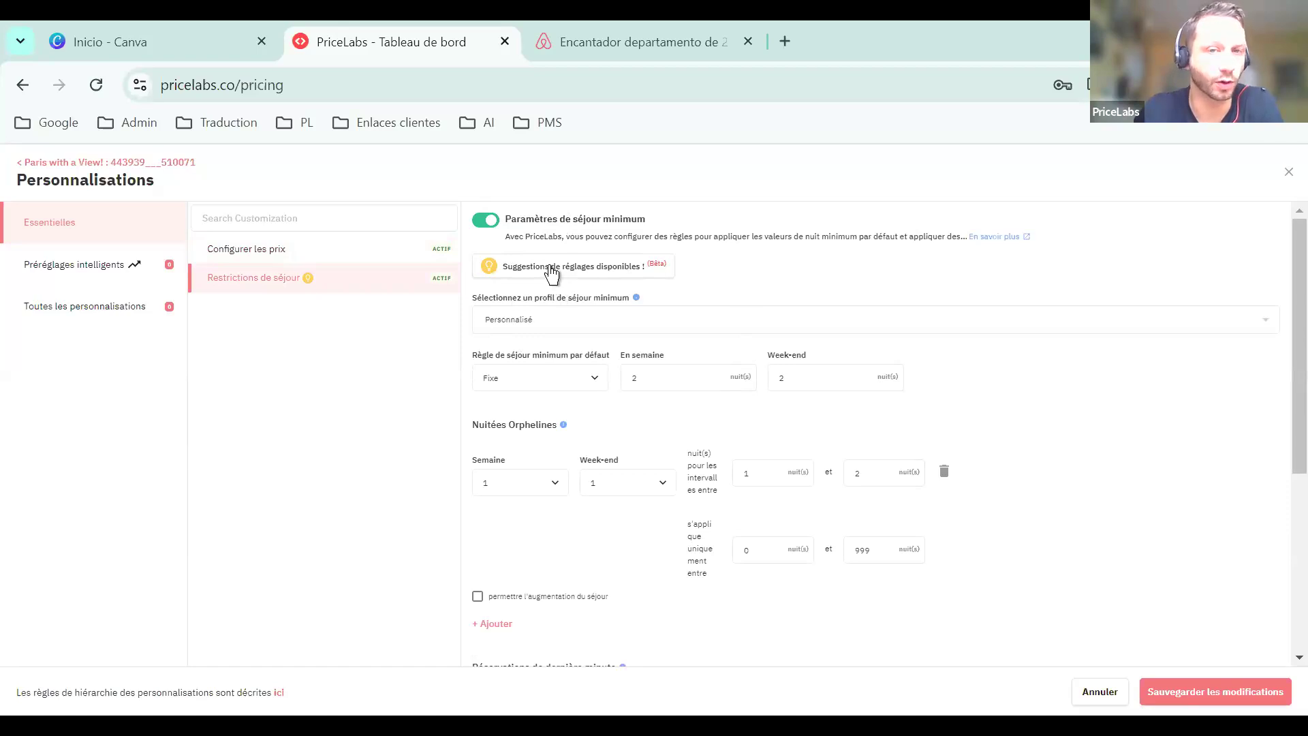
{"action": "left_click", "coordinate": [600, 267]}
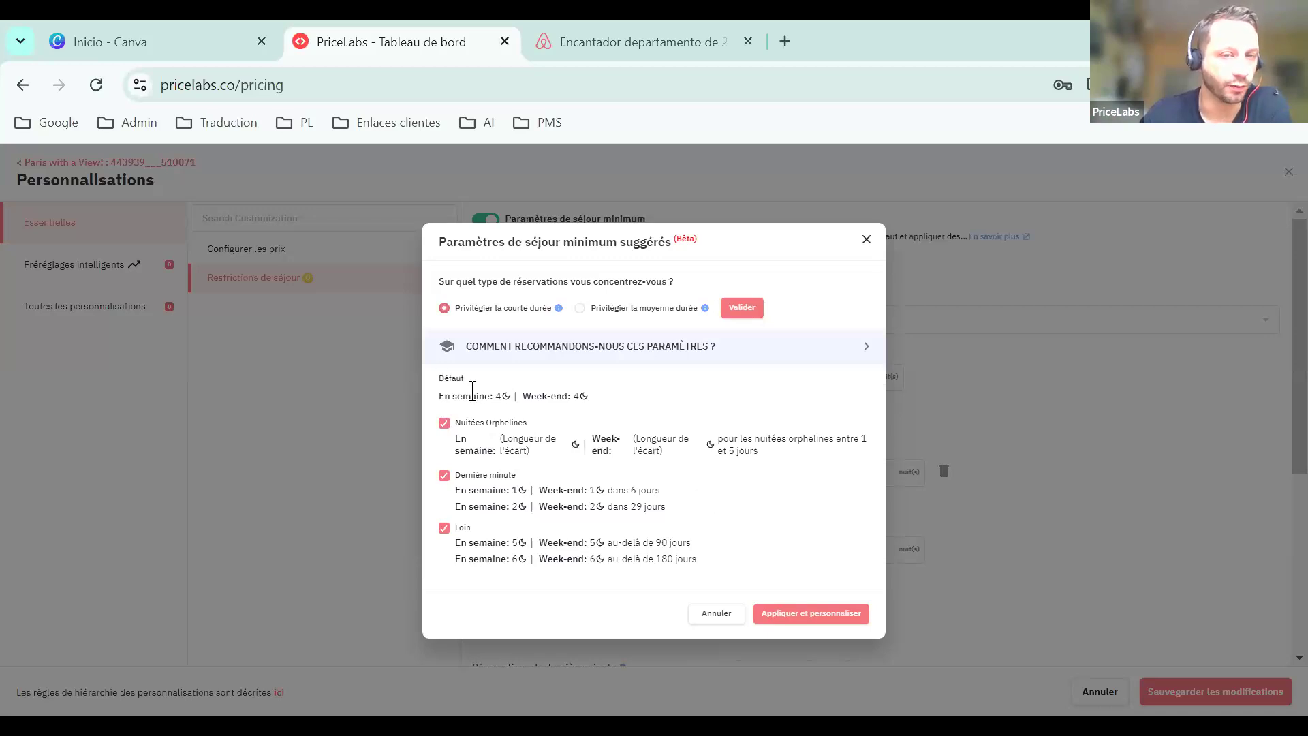
Try excluding the orphan-night and last-minute rules from the suggested minimum-stay settings, and close the suggestions without applying them
{"action": "left_click_drag", "start_coordinate": [501, 397], "coordinate": [620, 409]}
{"action": "left_click", "coordinate": [525, 410]}
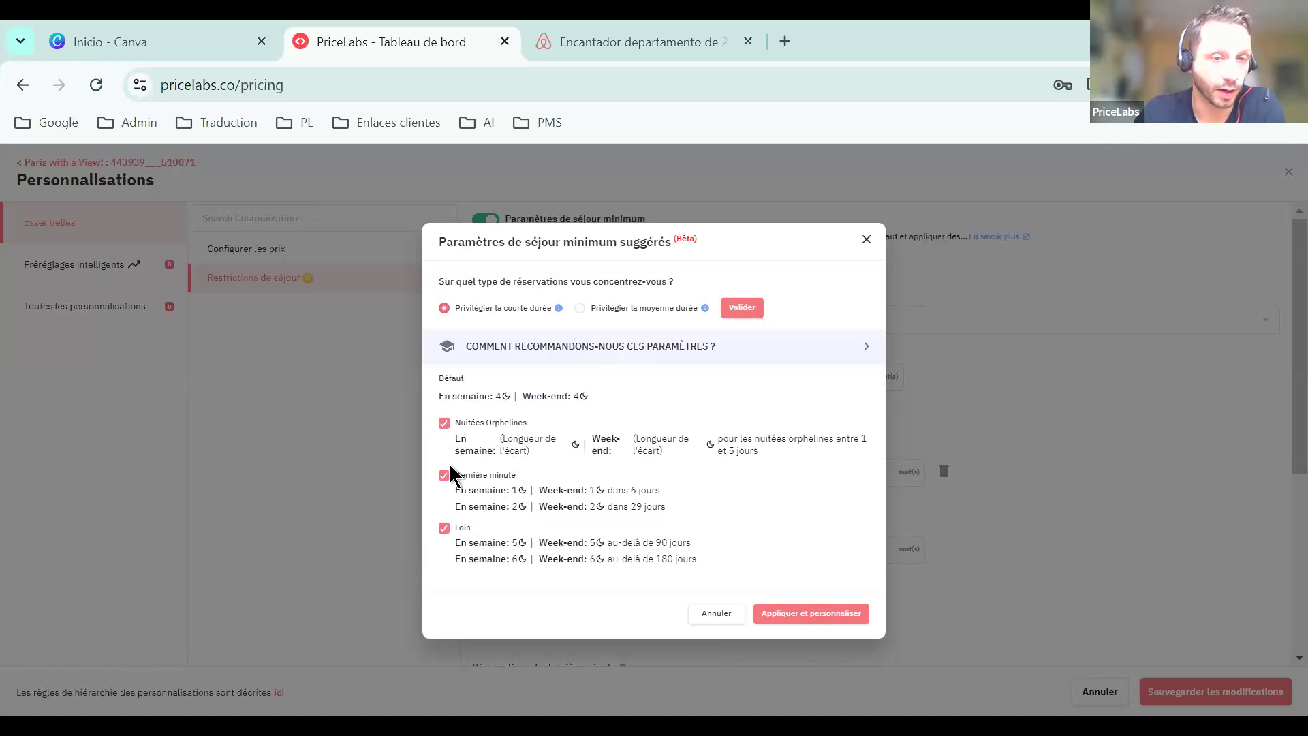
{"action": "left_click", "coordinate": [444, 423]}
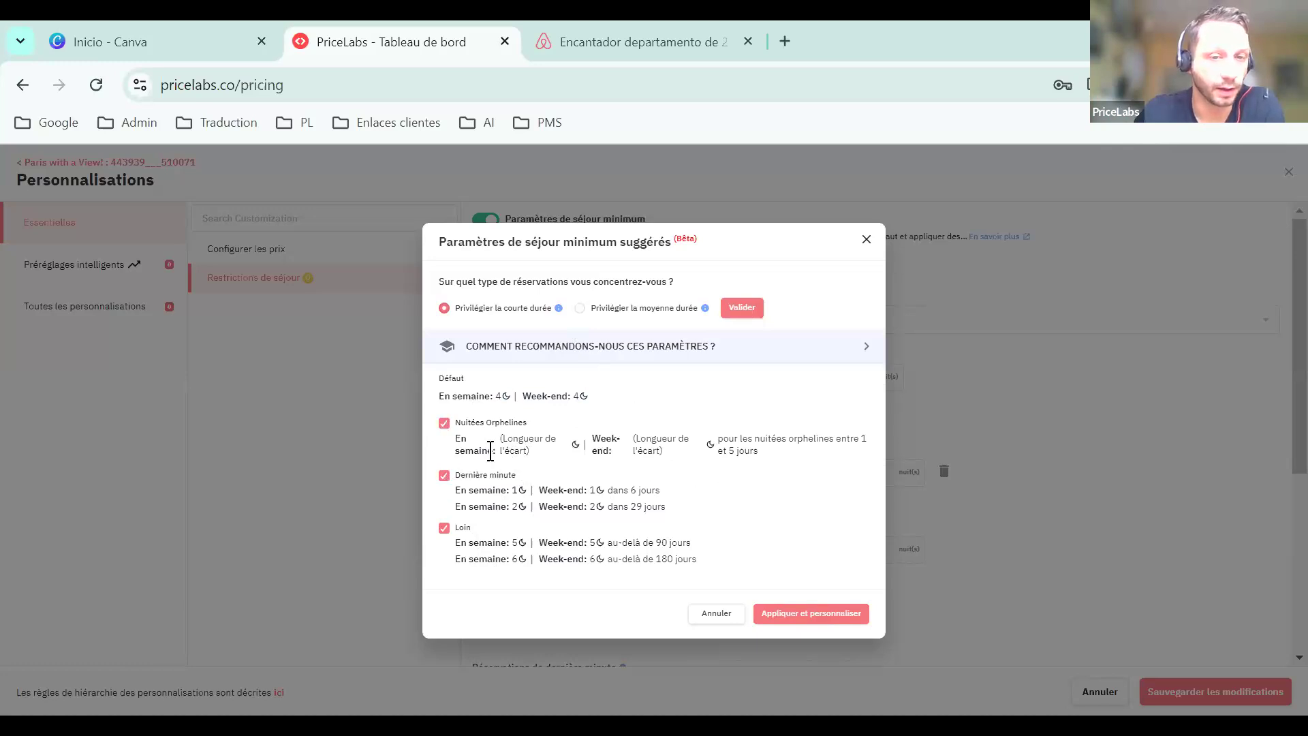
{"action": "left_click", "coordinate": [447, 476]}
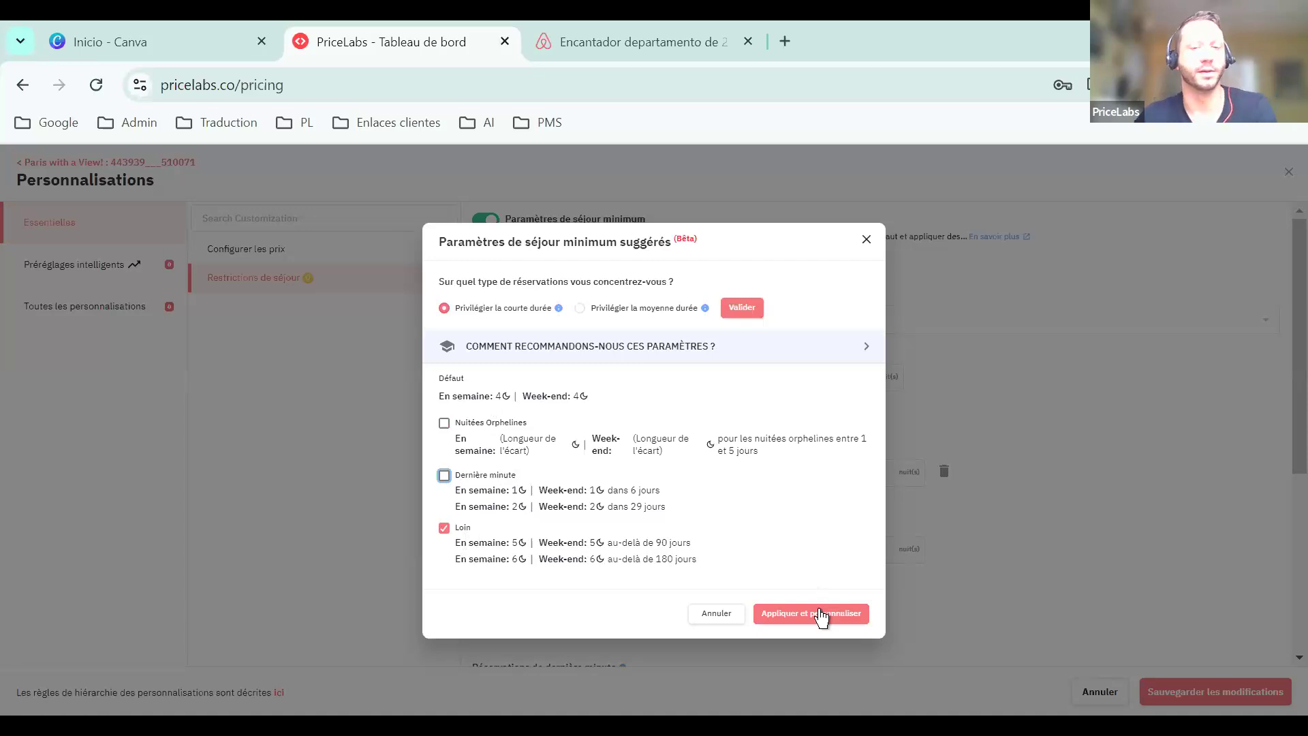
{"action": "left_click", "coordinate": [866, 239]}
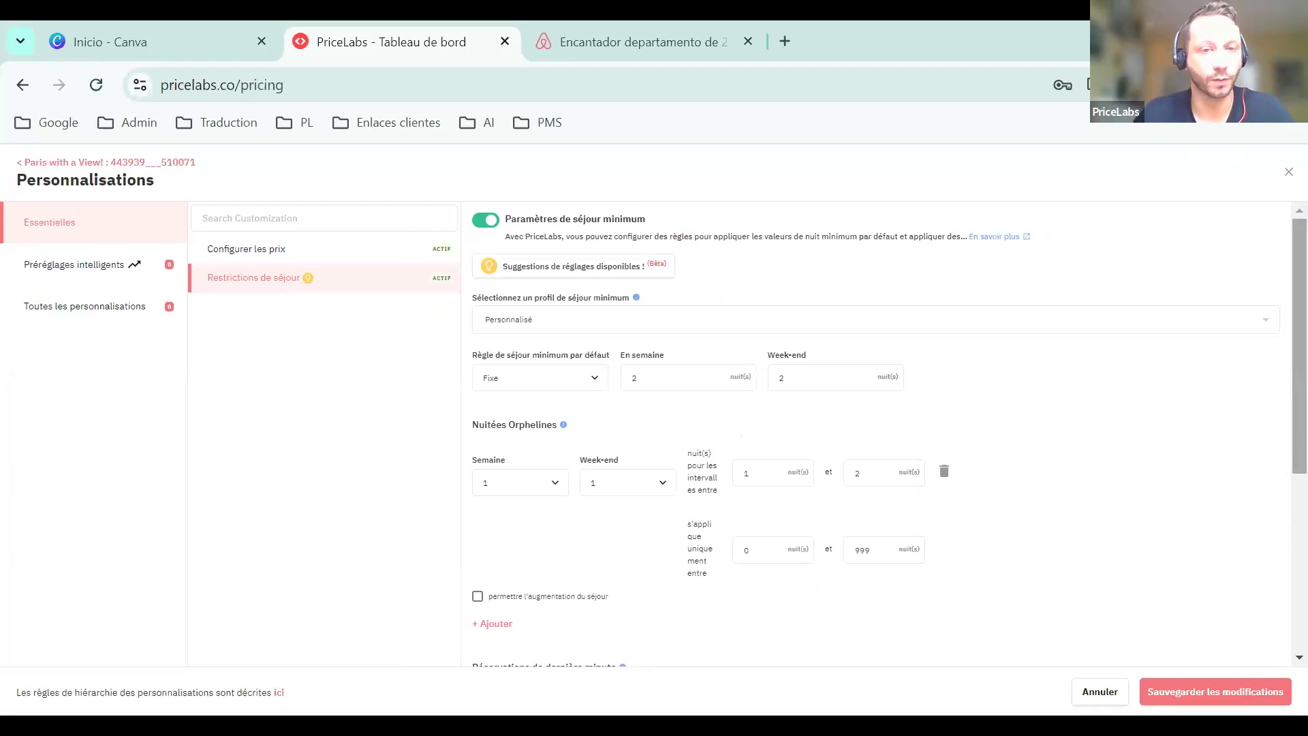
Review the default weekday and weekend minimum stays and the nights and day threshold of the future-bookings rule
{"action": "double_click", "coordinate": [647, 375]}
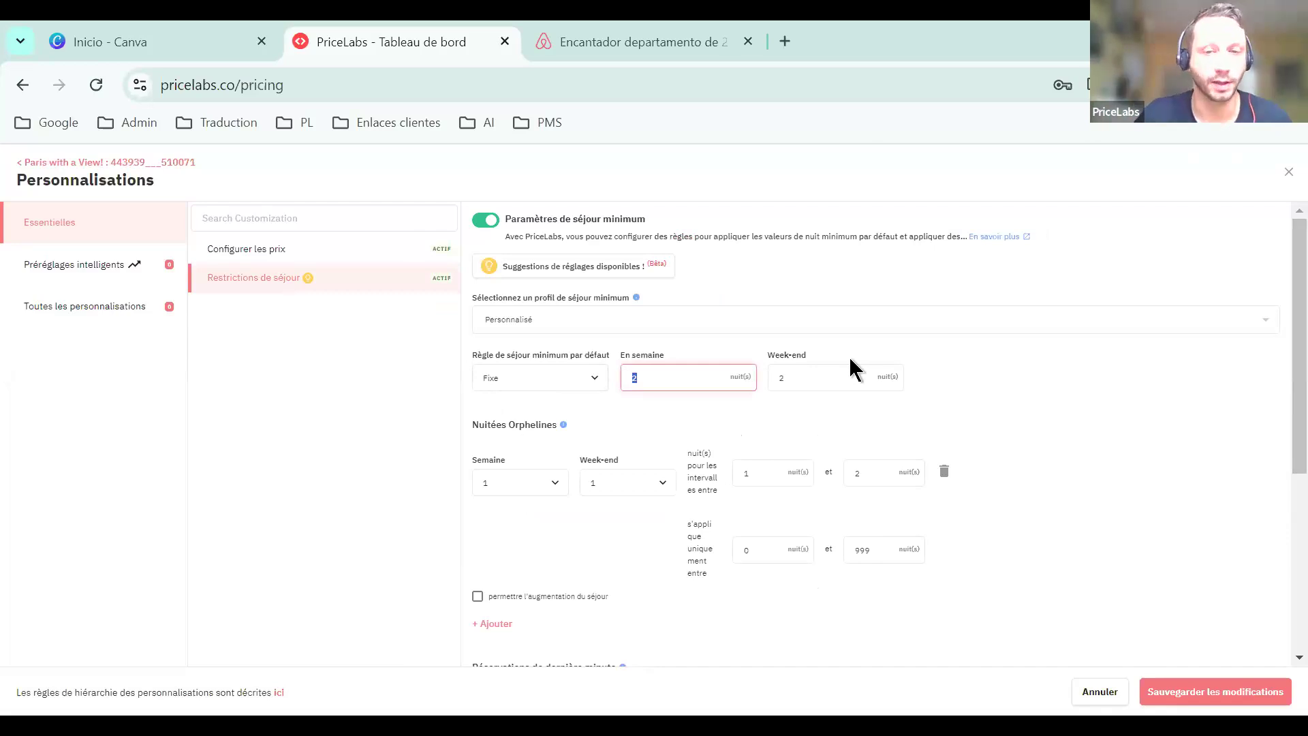
{"action": "left_click", "coordinate": [709, 374]}
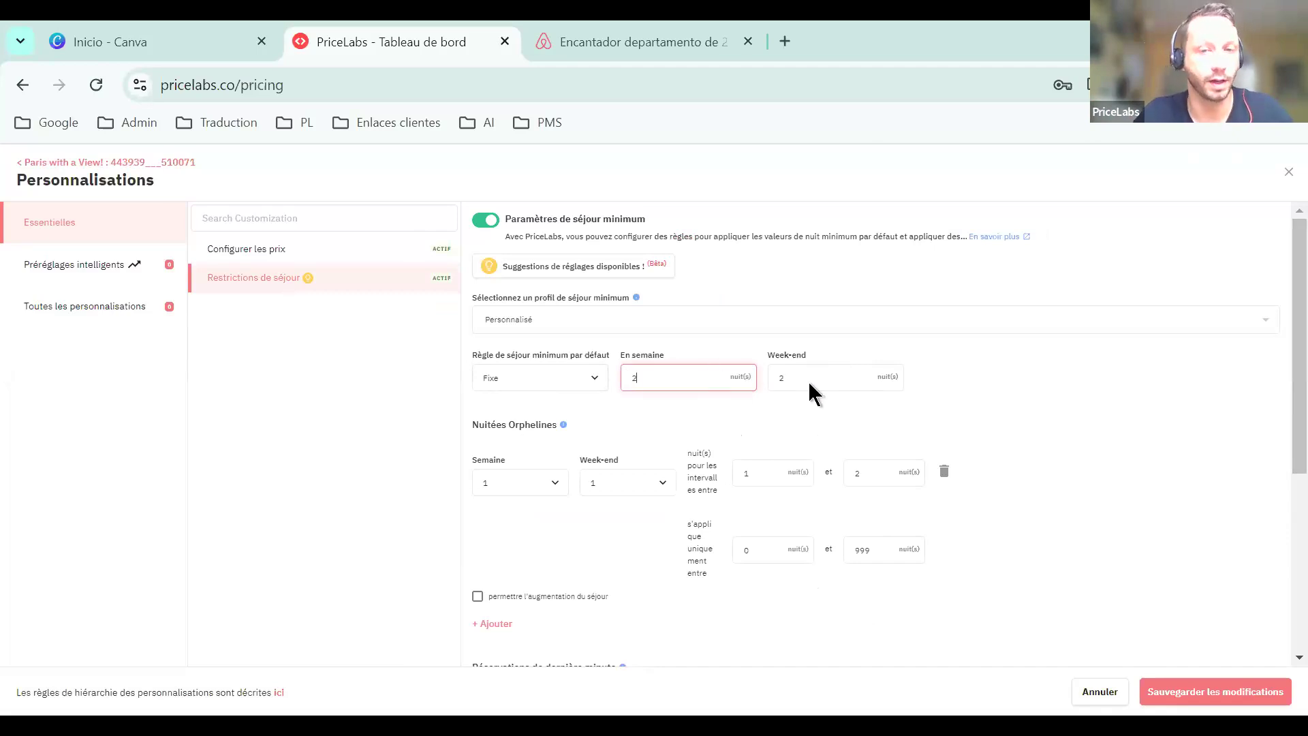
{"action": "key", "text": "Tab"}
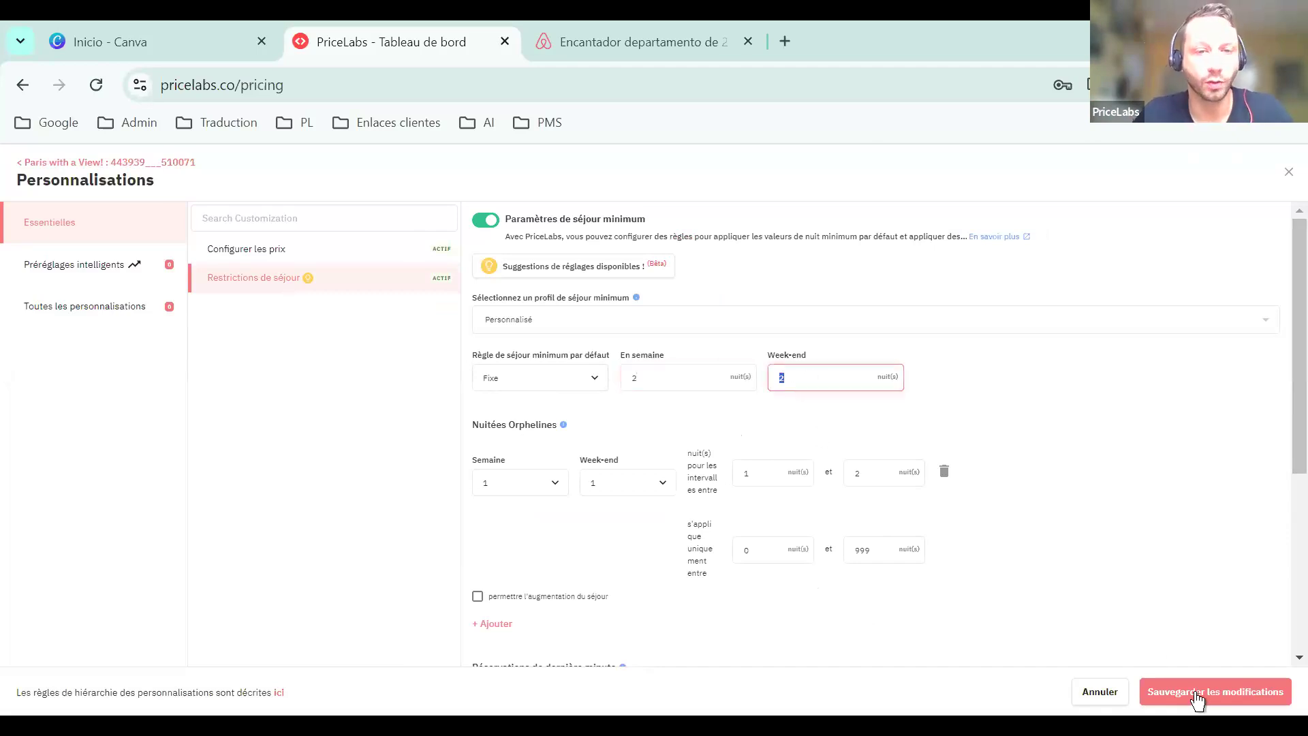
{"action": "scroll", "coordinate": [593, 377], "scroll_direction": "down", "scroll_amount": 5}
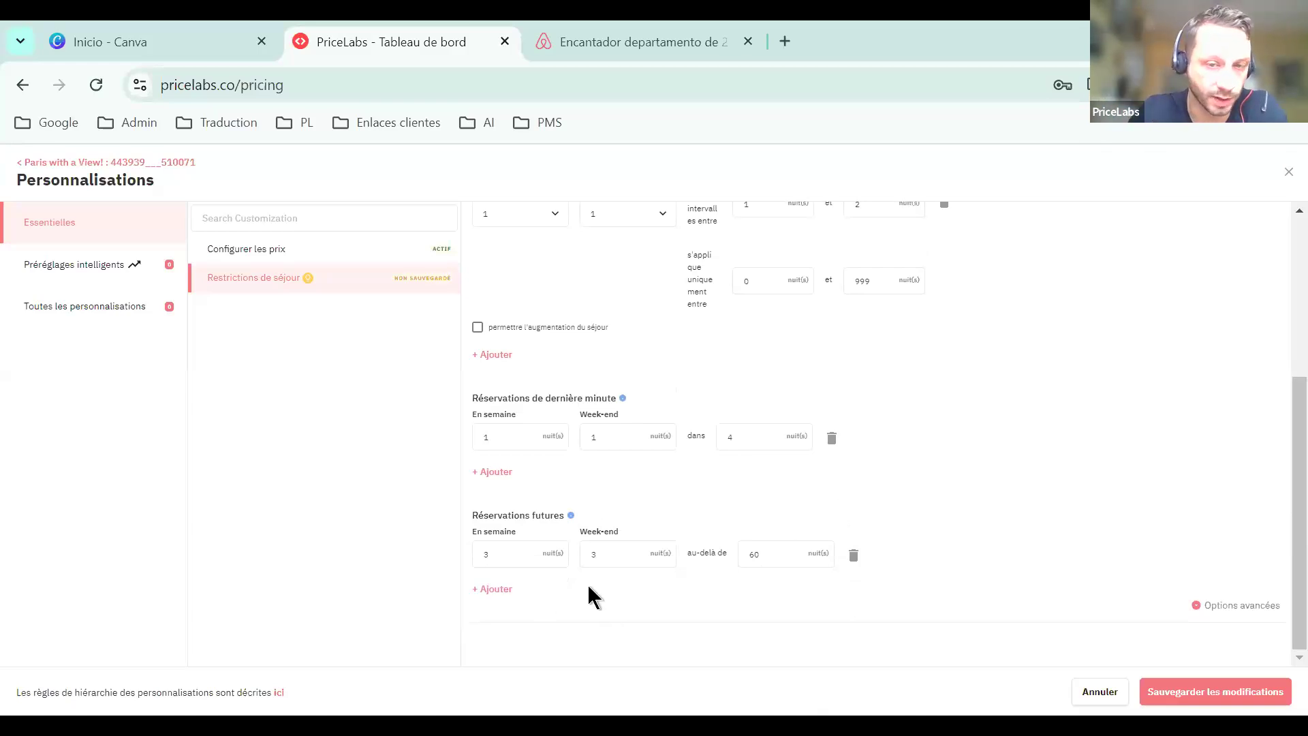
{"action": "double_click", "coordinate": [757, 554]}
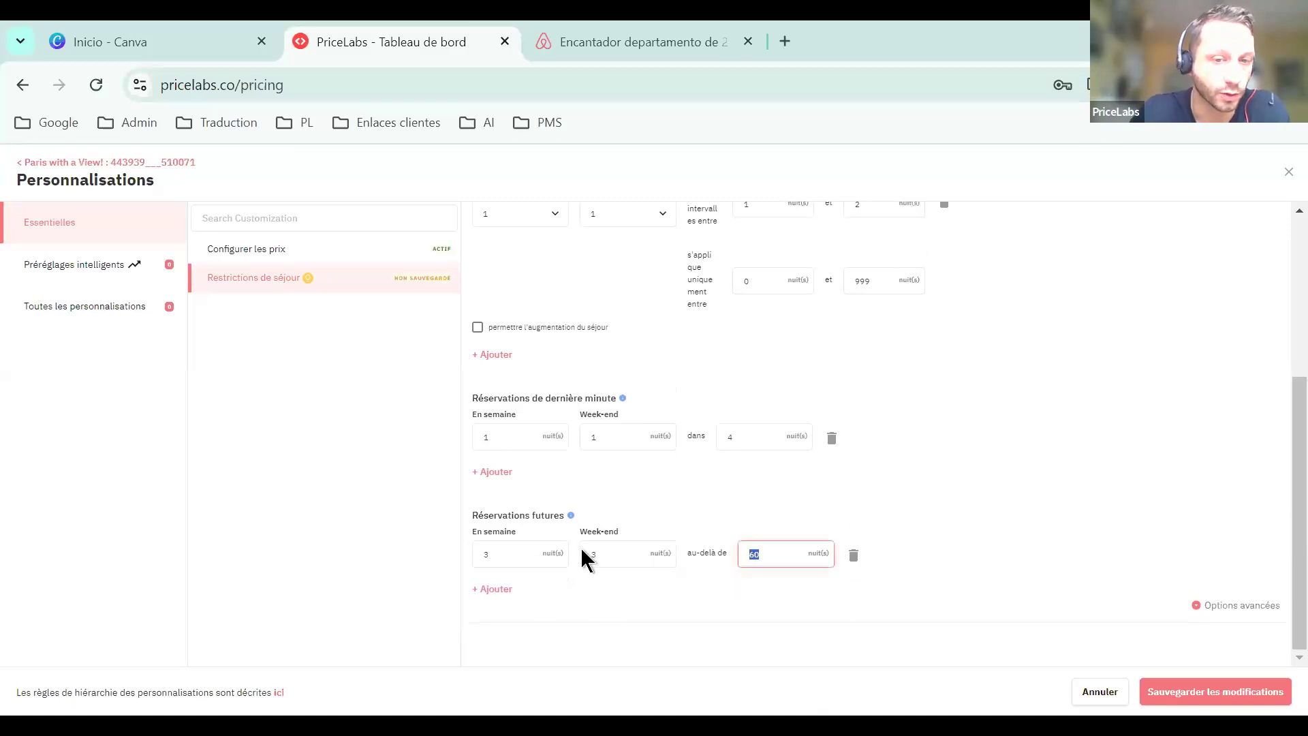
{"action": "double_click", "coordinate": [517, 557]}
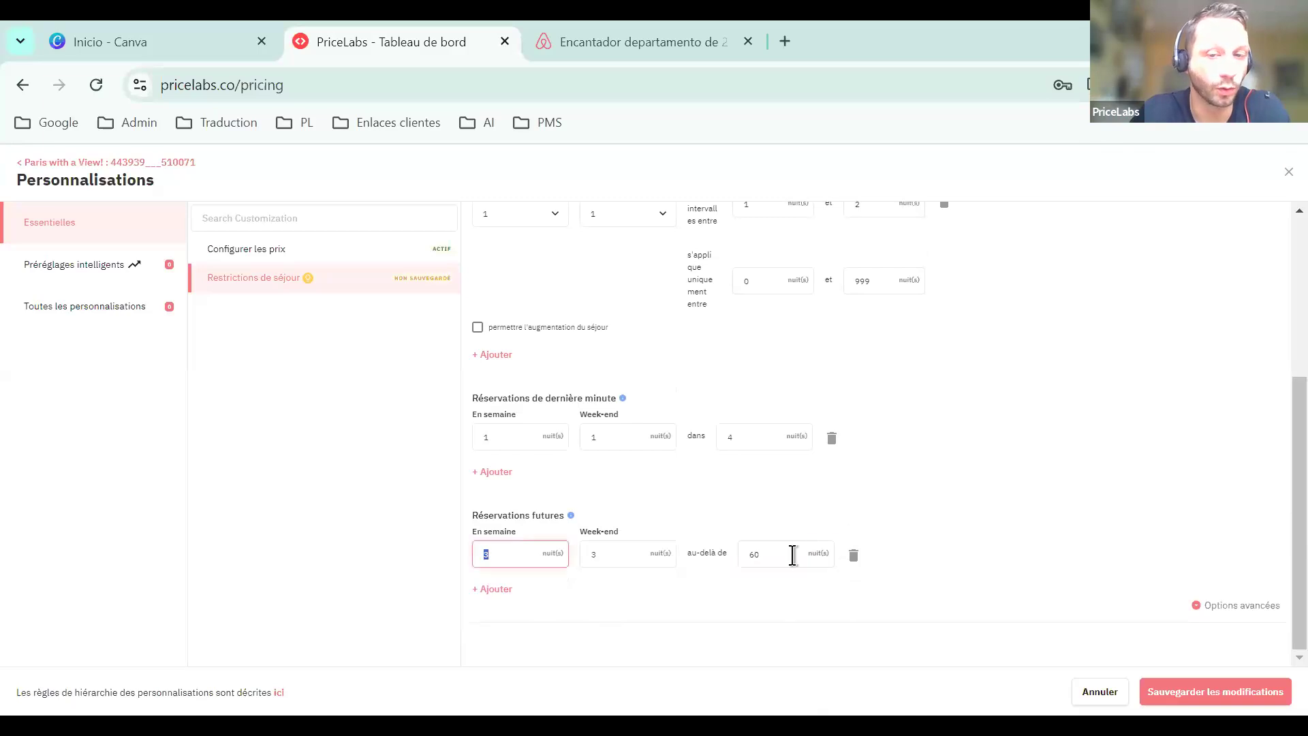
{"action": "key", "text": "Tab"}
{"action": "key", "text": "Tab"}
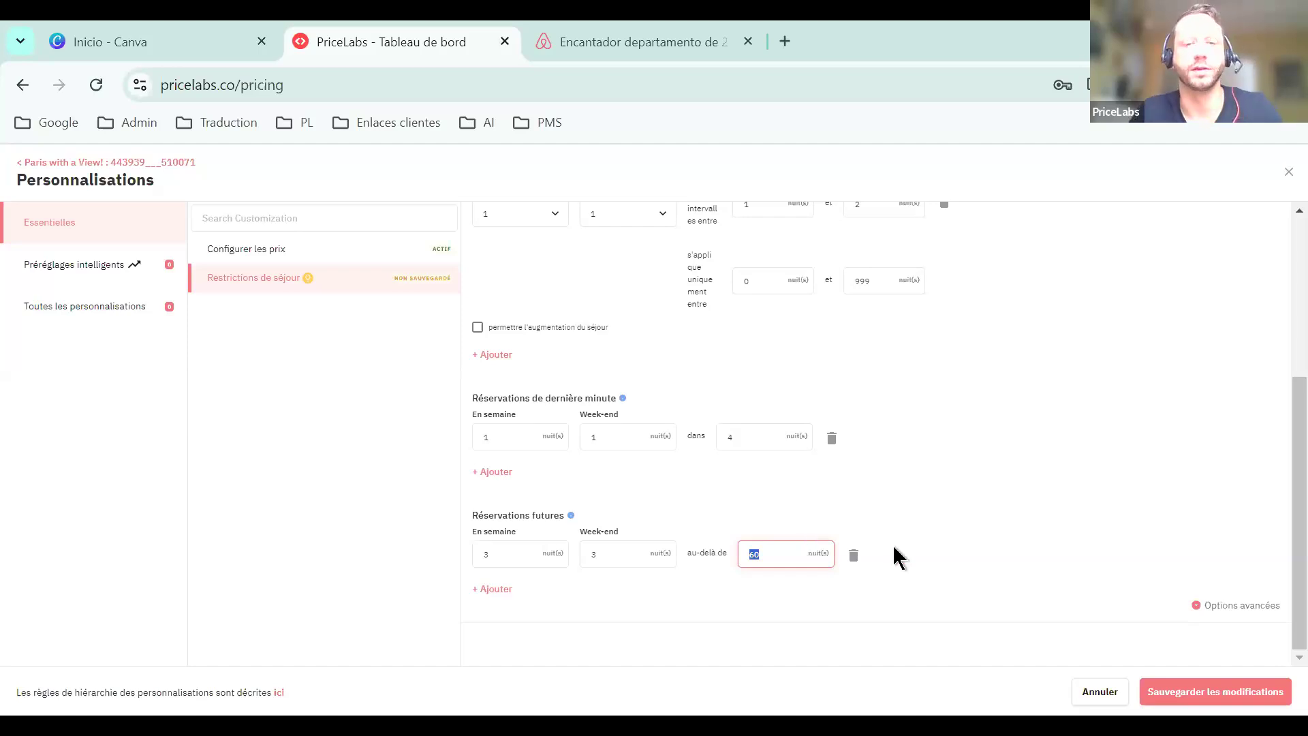
{"action": "double_click", "coordinate": [528, 549]}
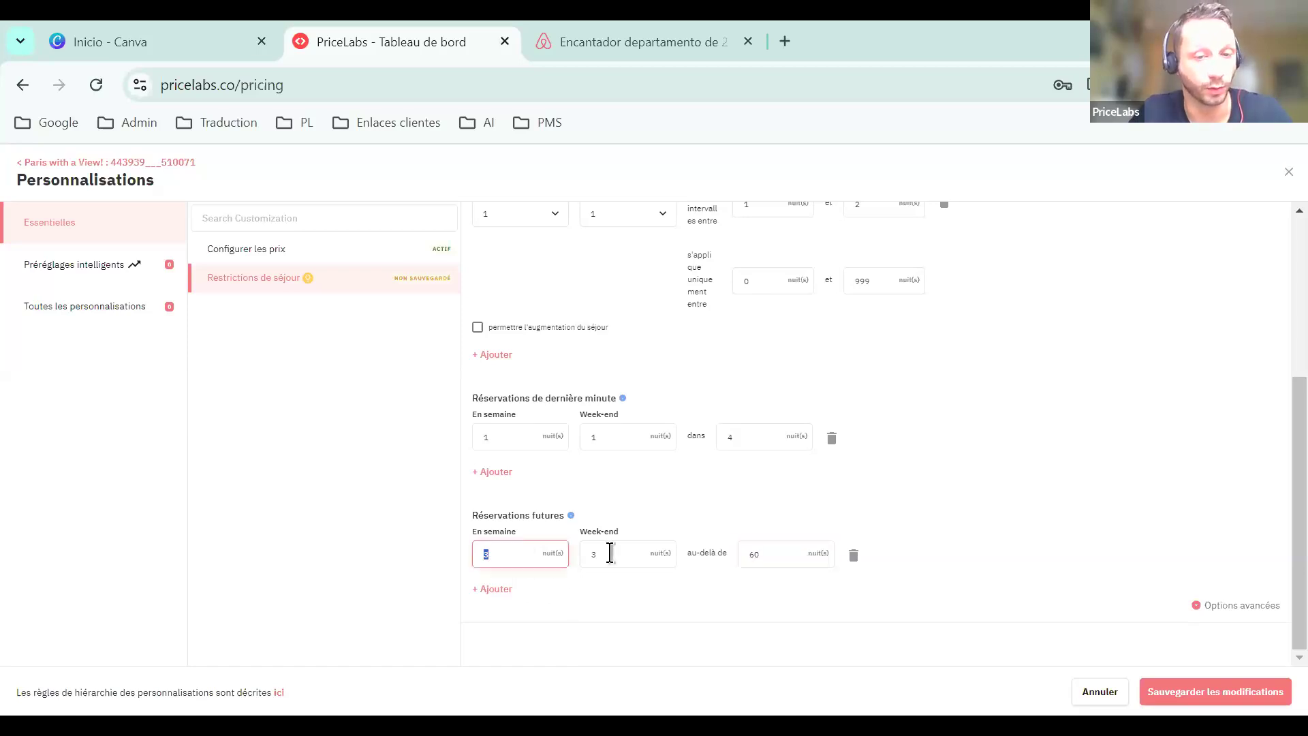
{"action": "key", "text": "Tab"}
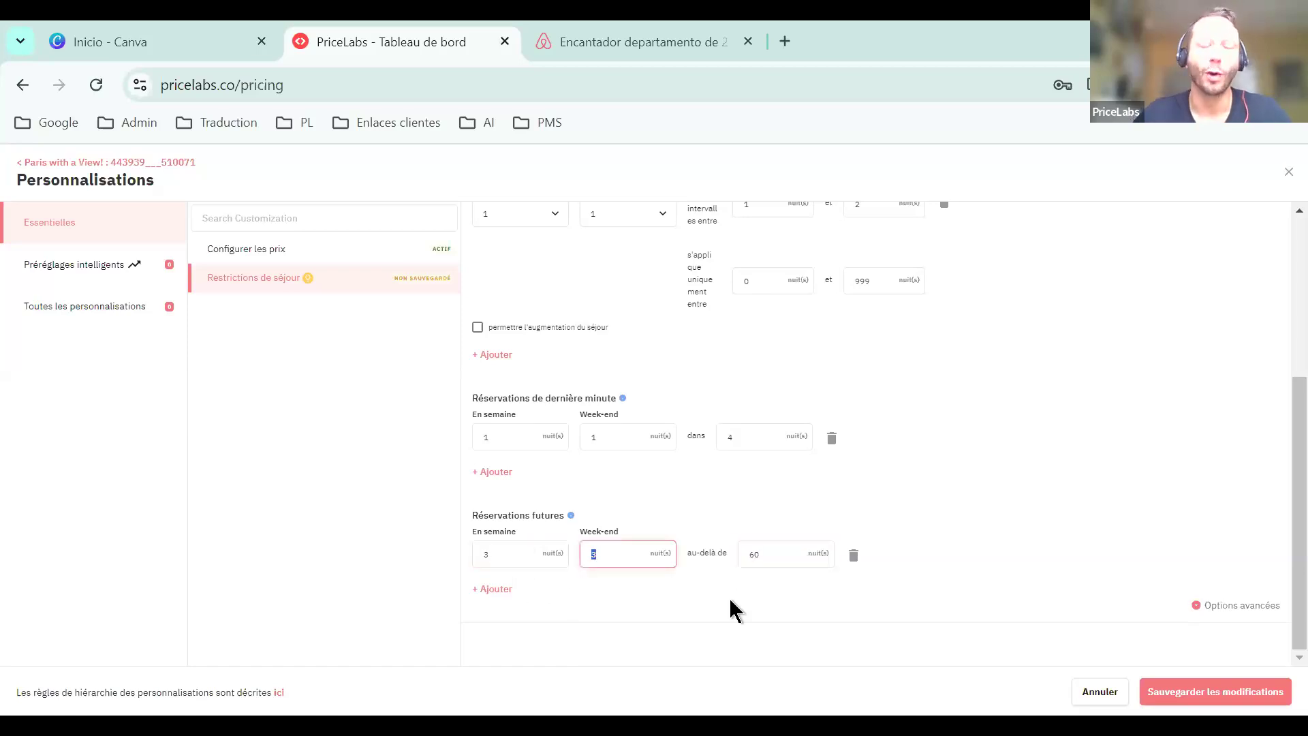
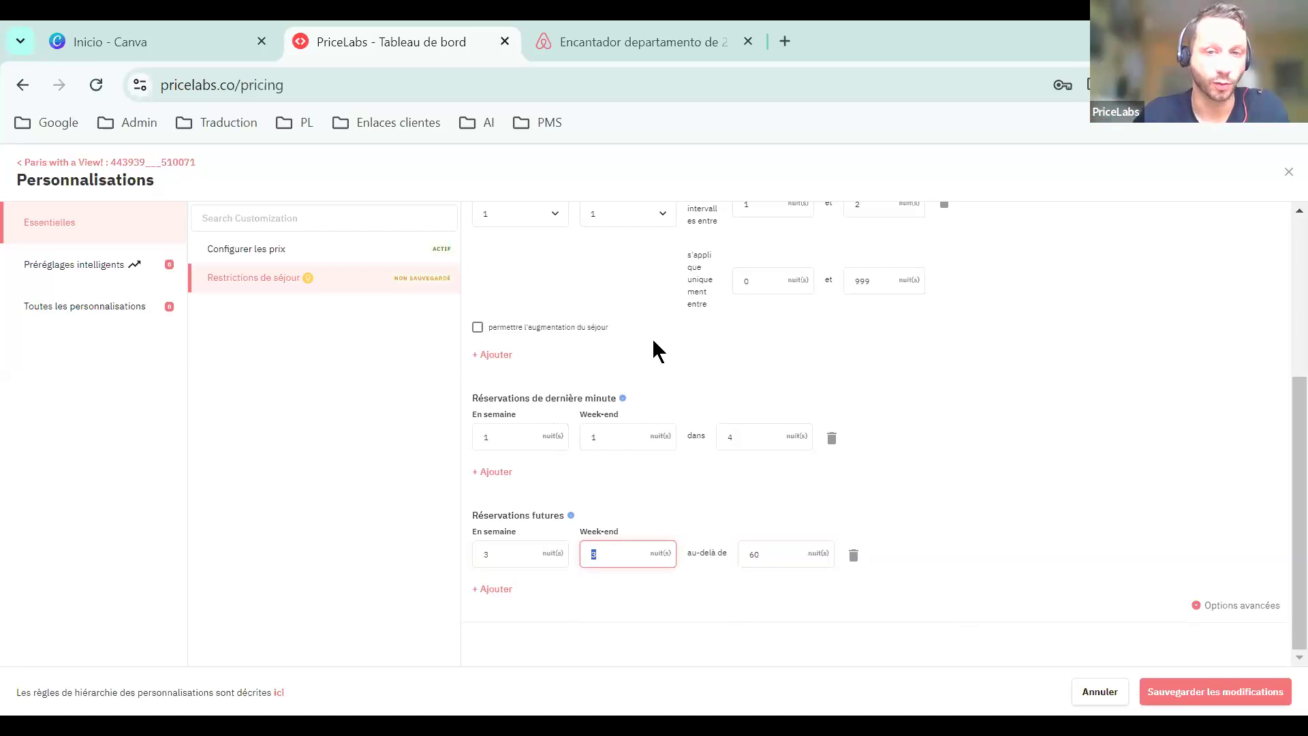
Review the last-minute bookings rule's weekday, weekend and day-window values, and return to the orphan-nights section
{"action": "scroll", "coordinate": [685, 239], "scroll_direction": "up", "scroll_amount": 2}
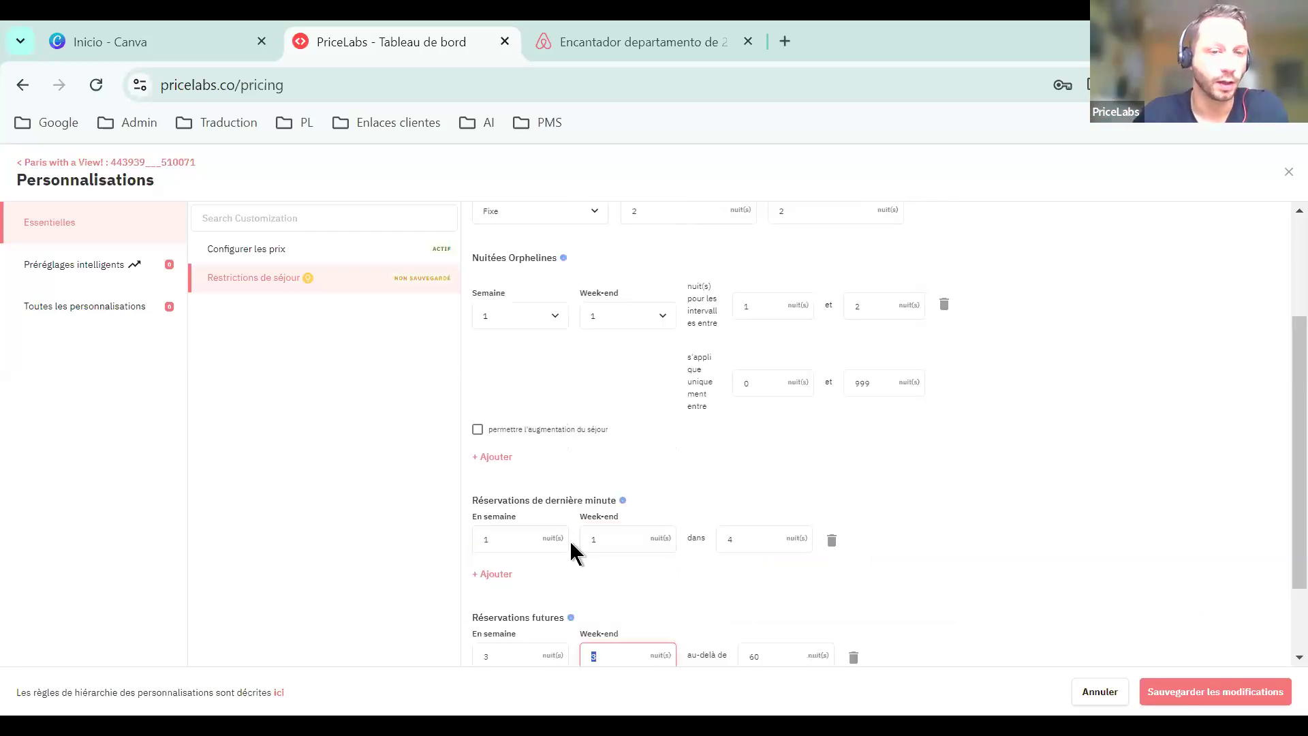
{"action": "scroll", "coordinate": [526, 455], "scroll_direction": "down", "scroll_amount": 2}
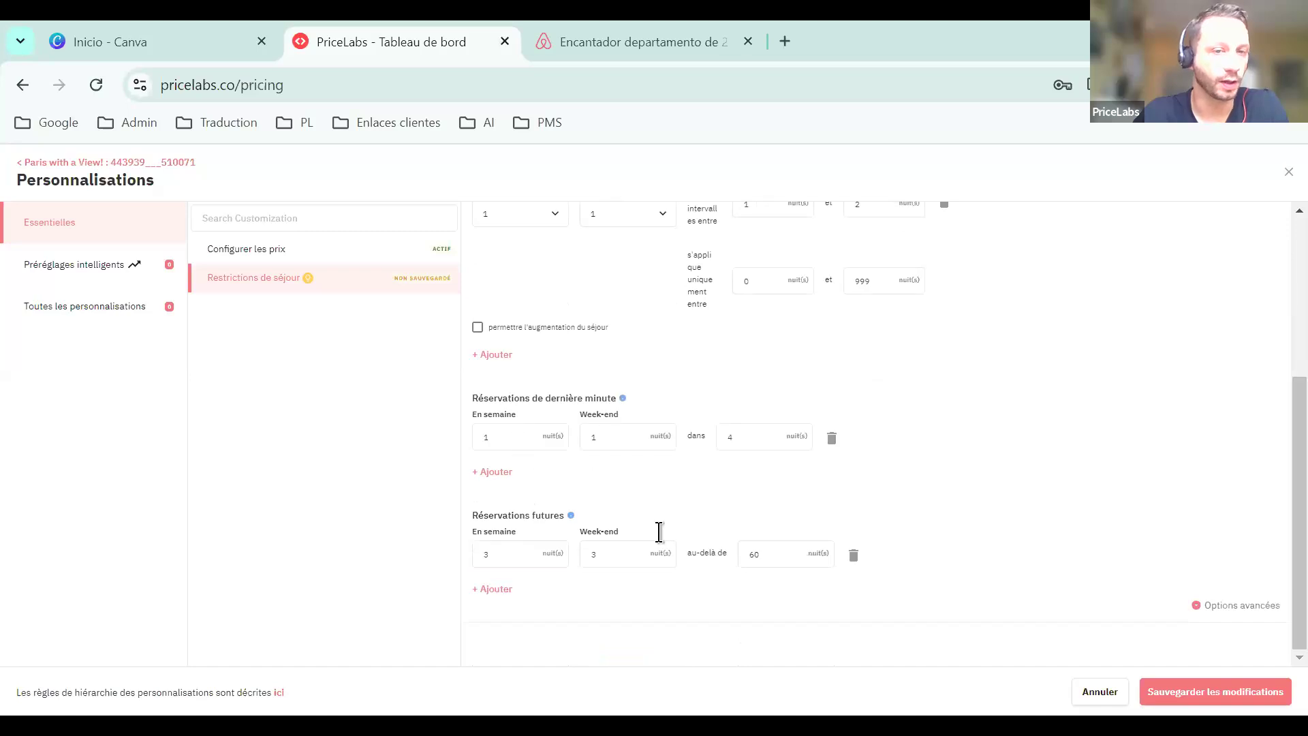
{"action": "key", "text": "Tab"}
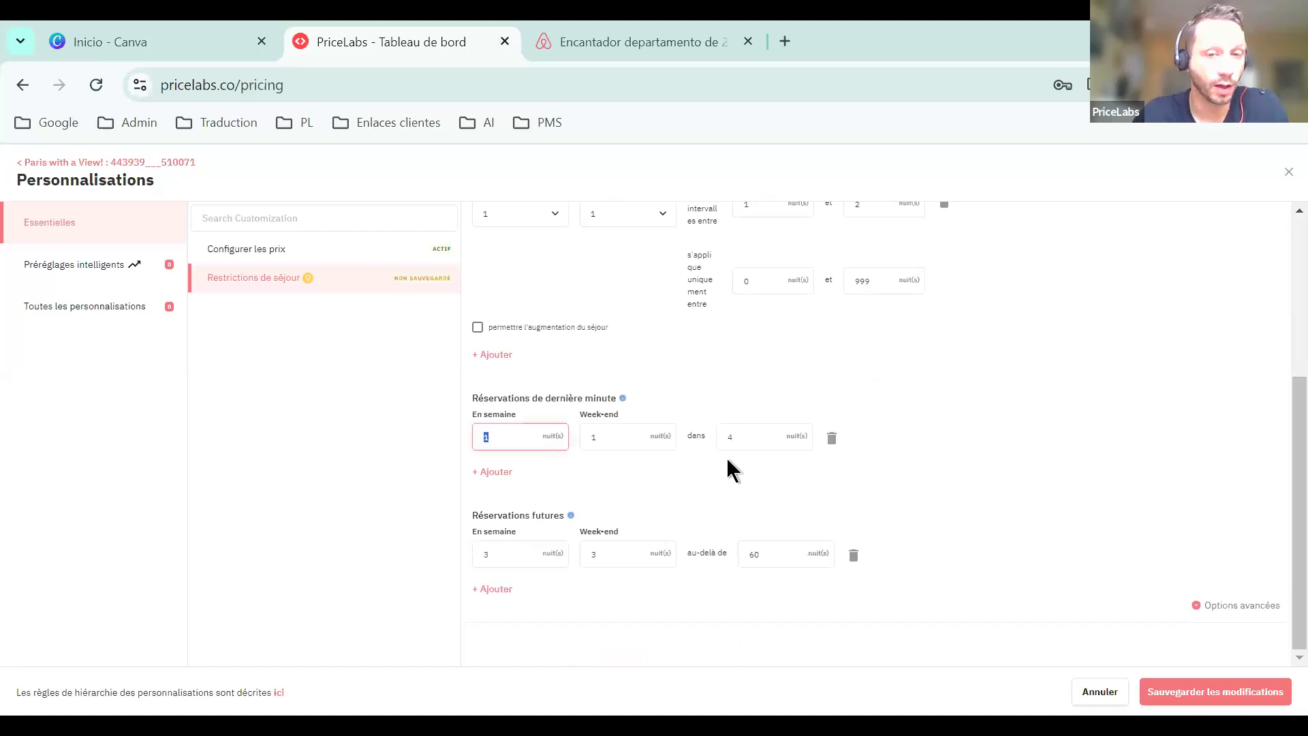
{"action": "key", "text": "Tab"}
{"action": "key", "text": "Tab"}
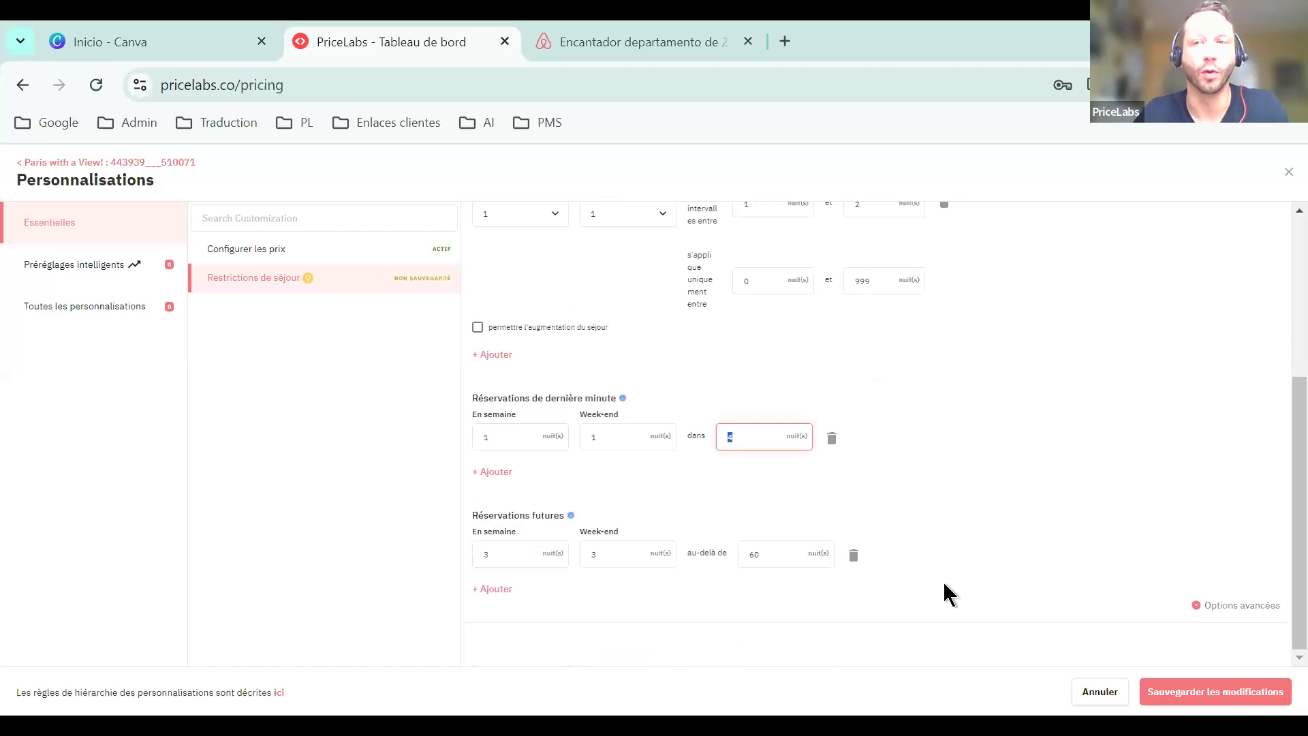
{"action": "scroll", "coordinate": [1036, 457], "scroll_direction": "up", "scroll_amount": 1}
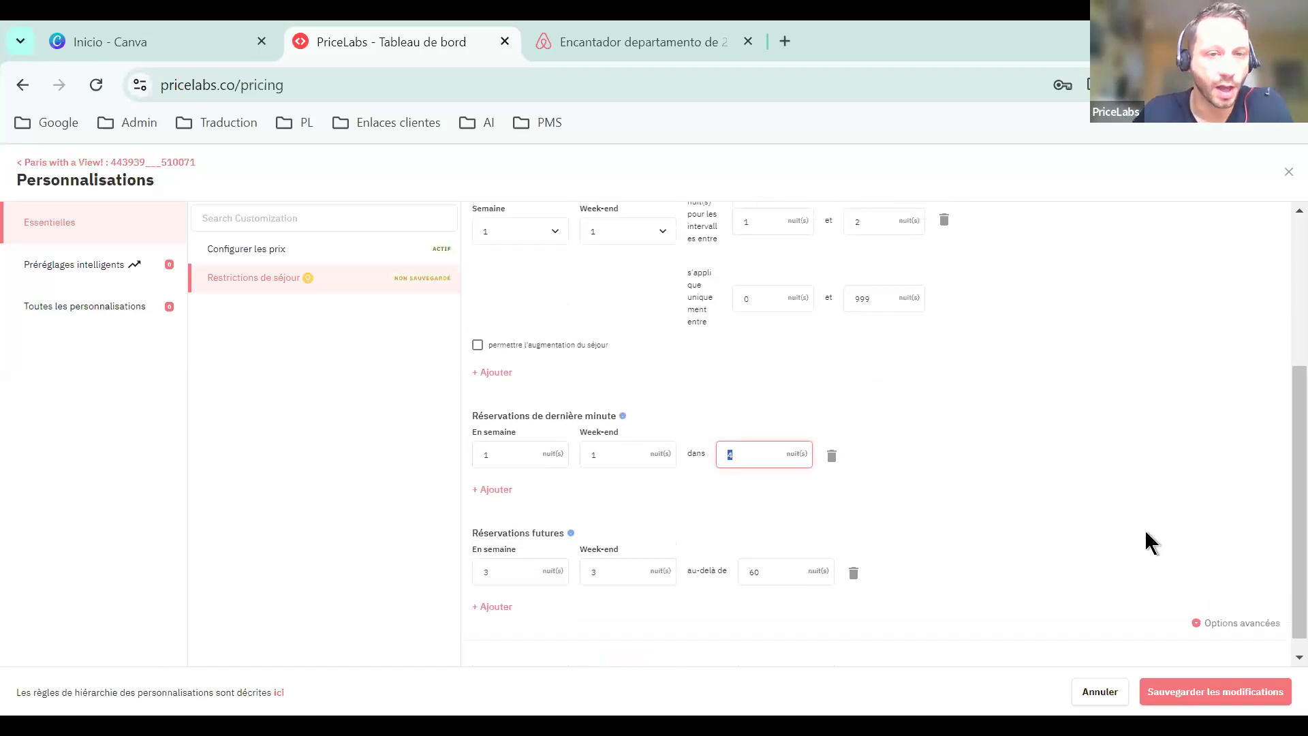
{"action": "scroll", "coordinate": [1043, 526], "scroll_direction": "up", "scroll_amount": 3}
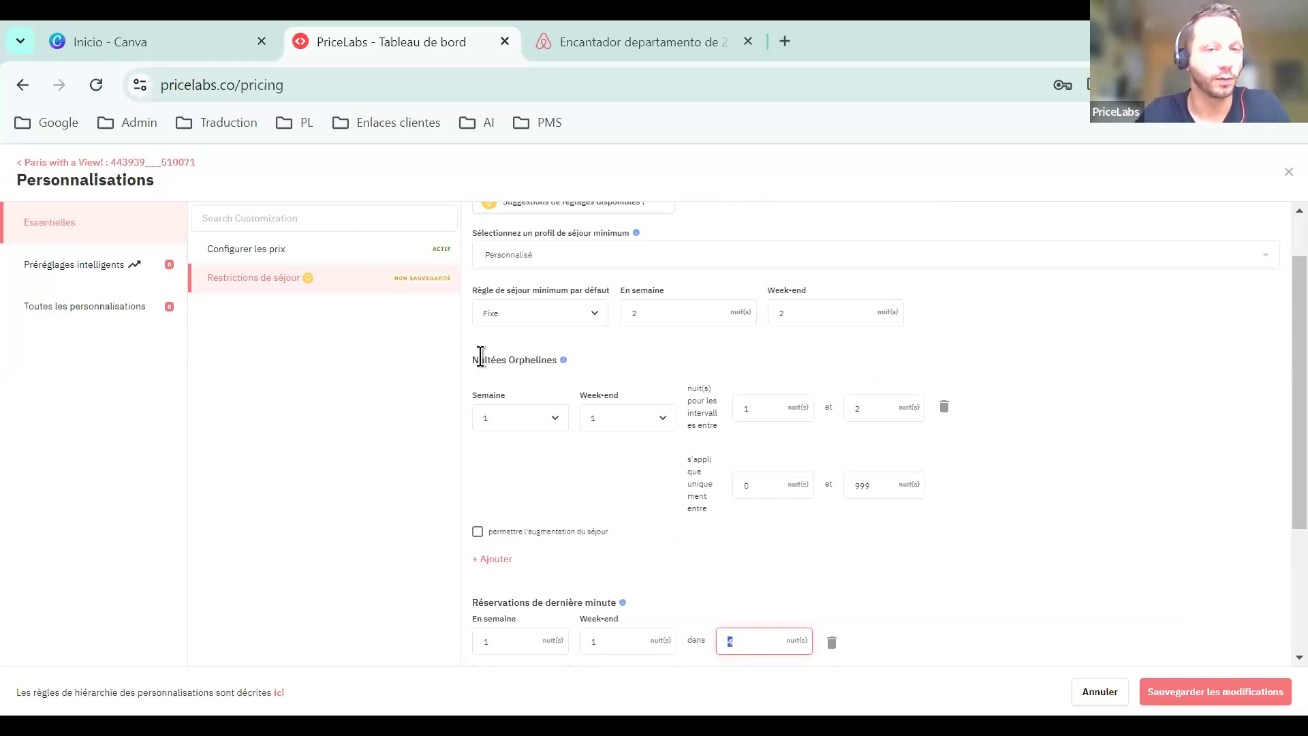
{"action": "left_click_drag", "start_coordinate": [480, 358], "coordinate": [524, 374]}
{"action": "left_click", "coordinate": [668, 455]}
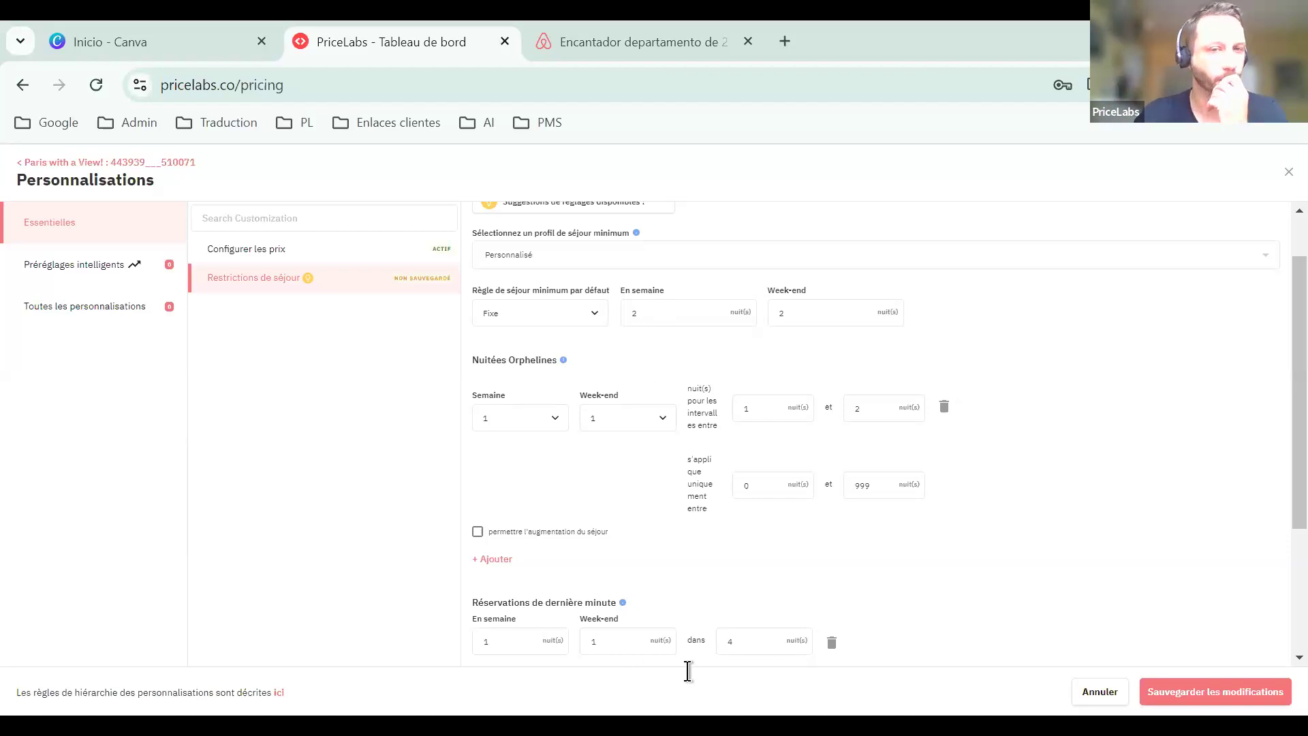
Set the upper limit of the orphan-nights gap interval to 1 night and check the booking window it applies to
{"action": "key", "text": "alt+Tab"}
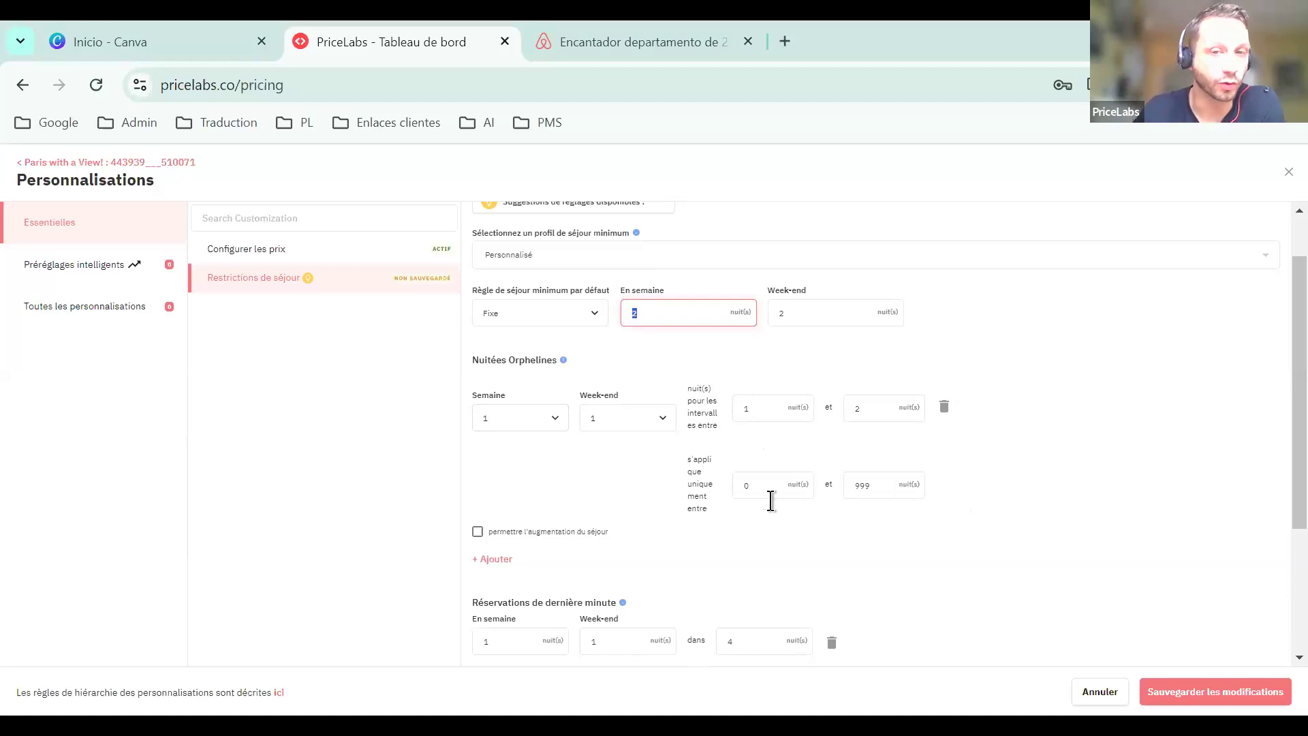
{"action": "double_click", "coordinate": [795, 415]}
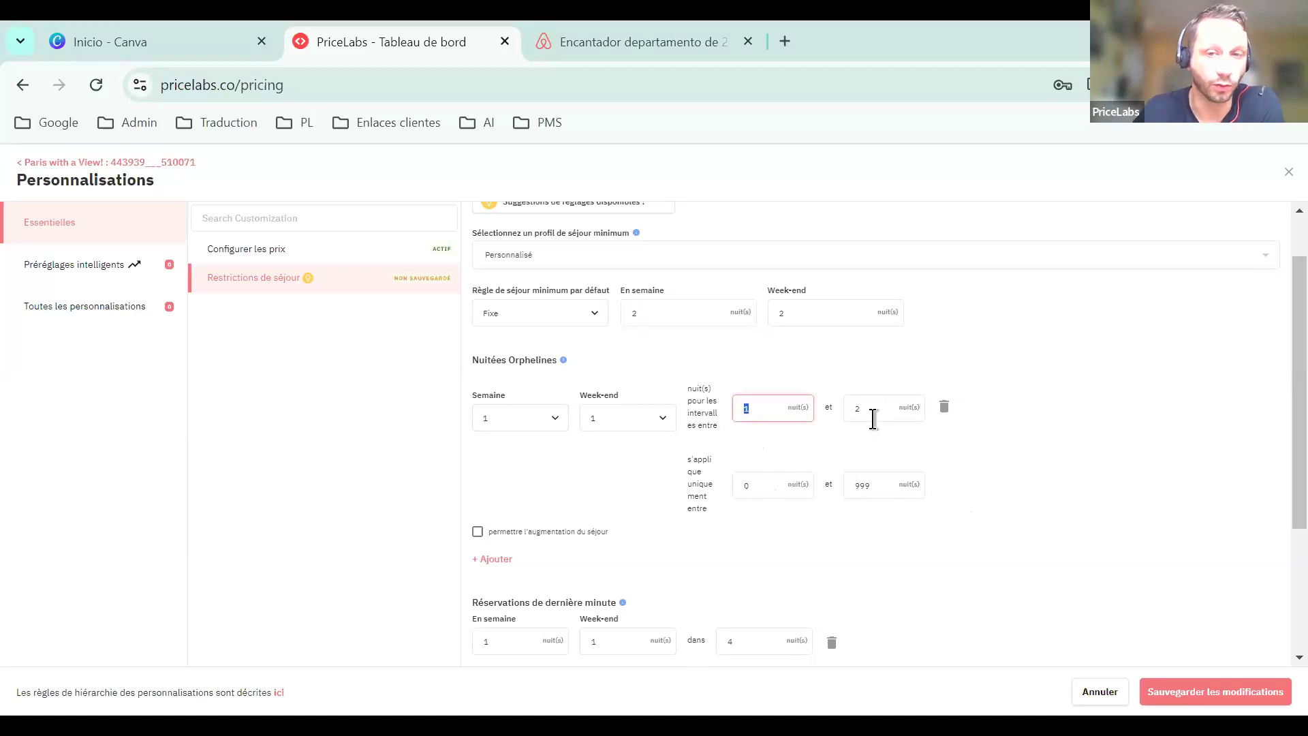
{"action": "key", "text": "Tab"}
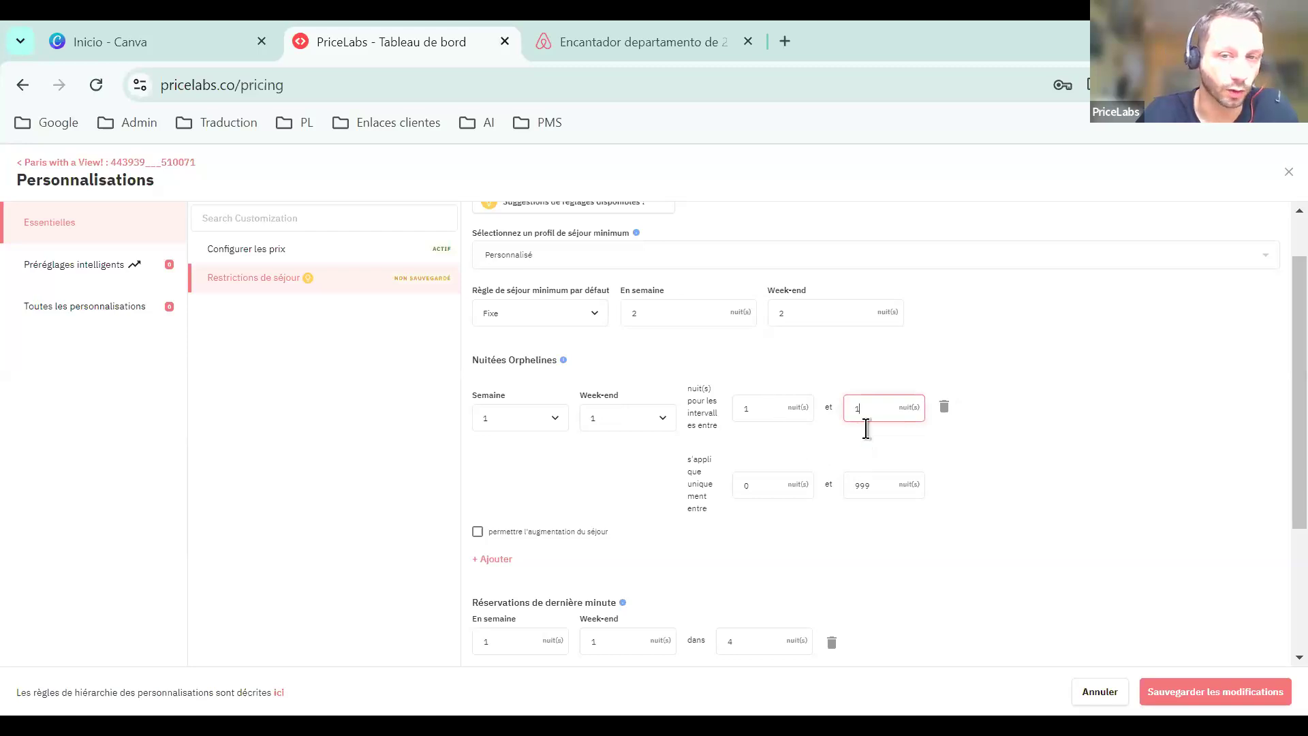
{"action": "key", "text": "shift+Tab"}
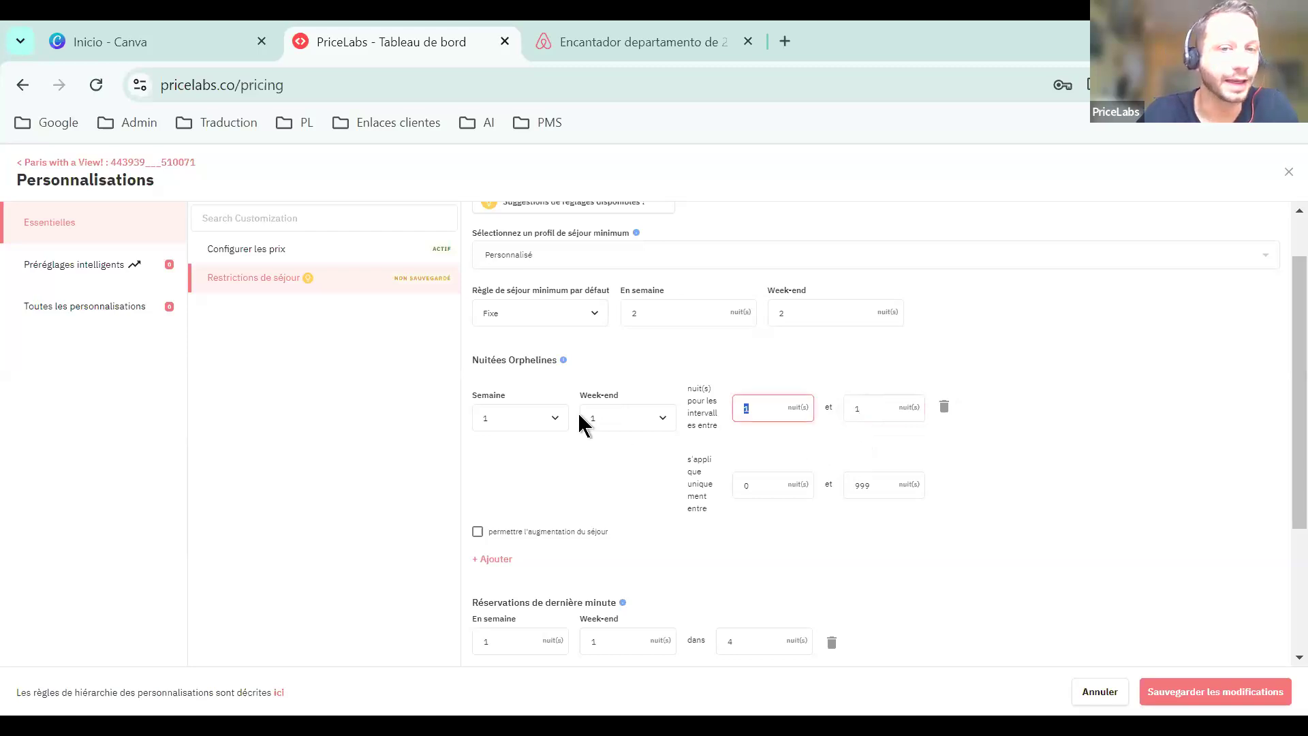
{"action": "key", "text": "Tab"}
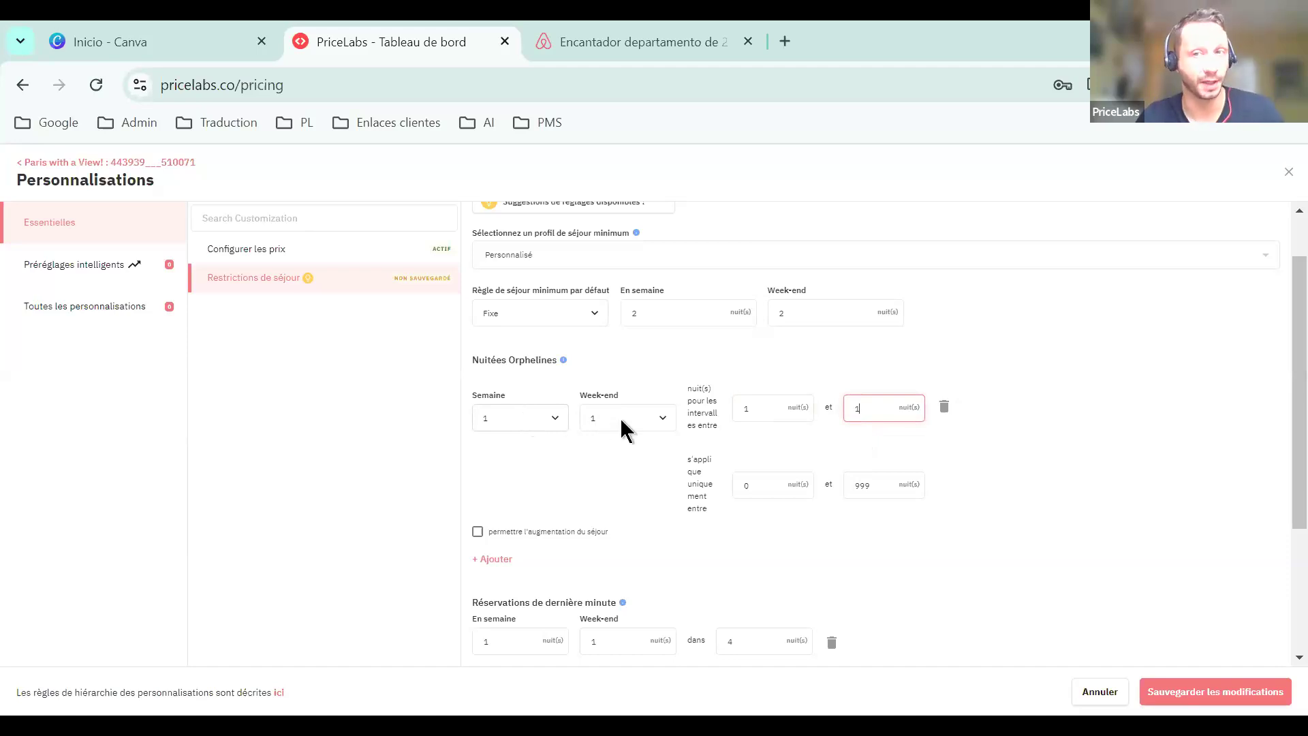
{"action": "left_click", "coordinate": [781, 417]}
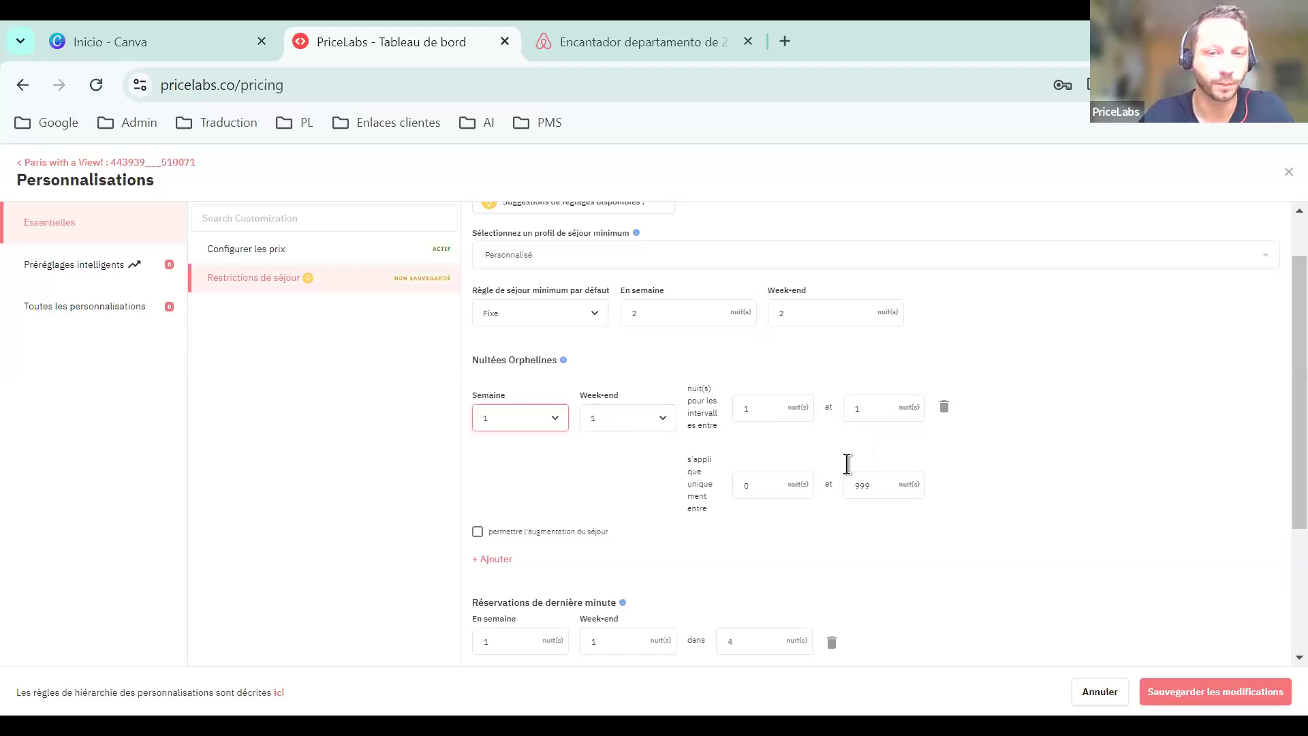
{"action": "left_click", "coordinate": [758, 484]}
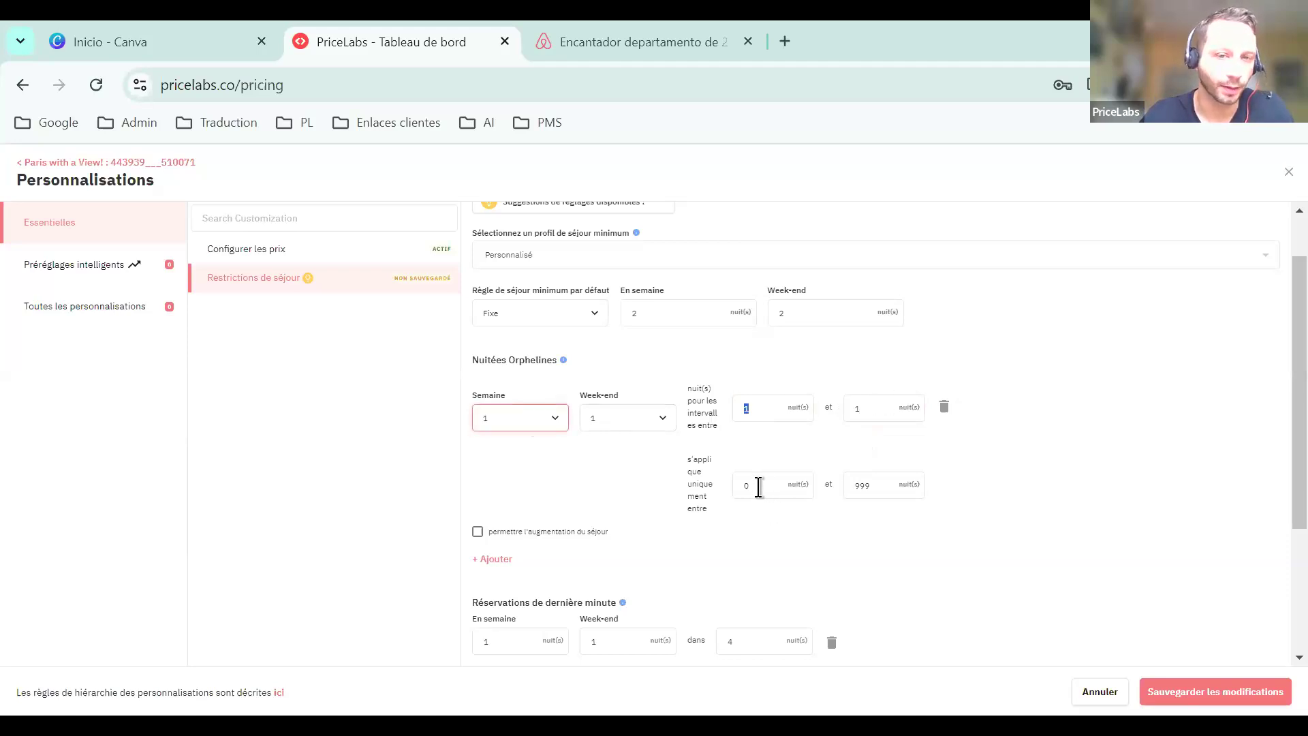
{"action": "left_click_drag", "start_coordinate": [758, 484], "coordinate": [743, 481]}
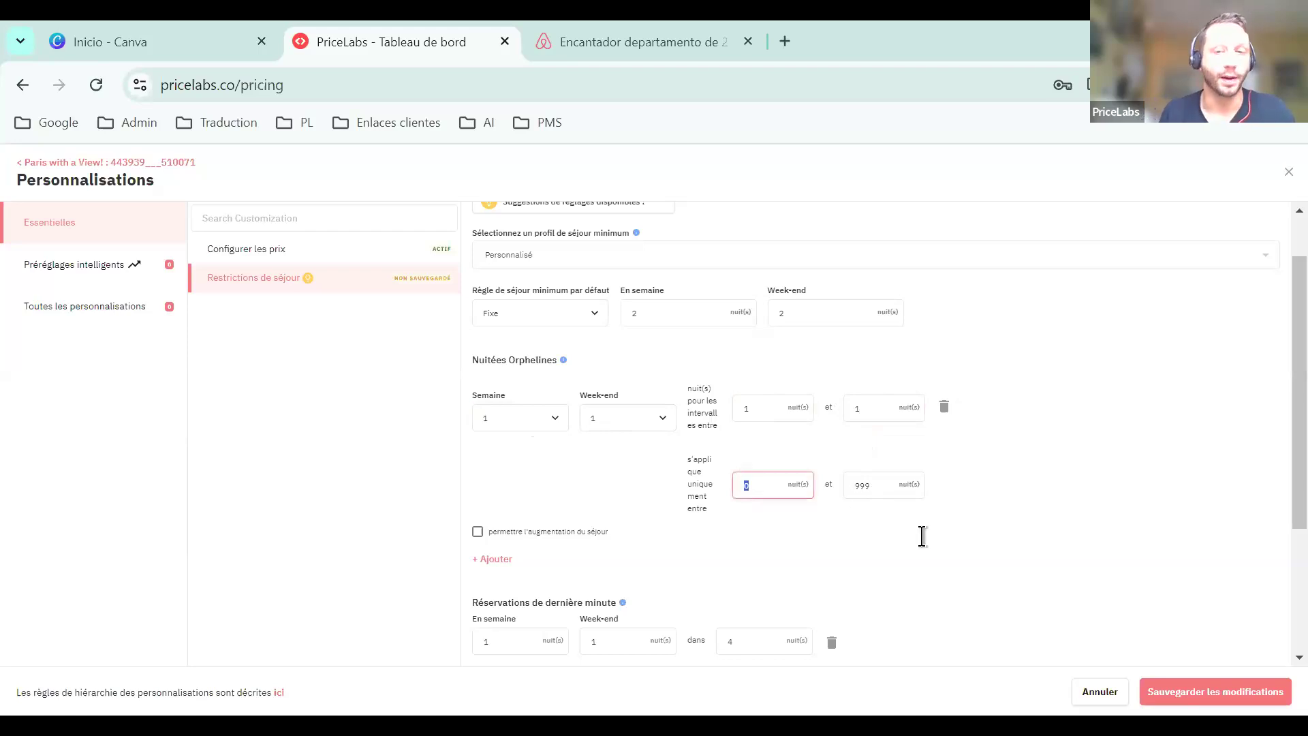
{"action": "key", "text": "Tab"}
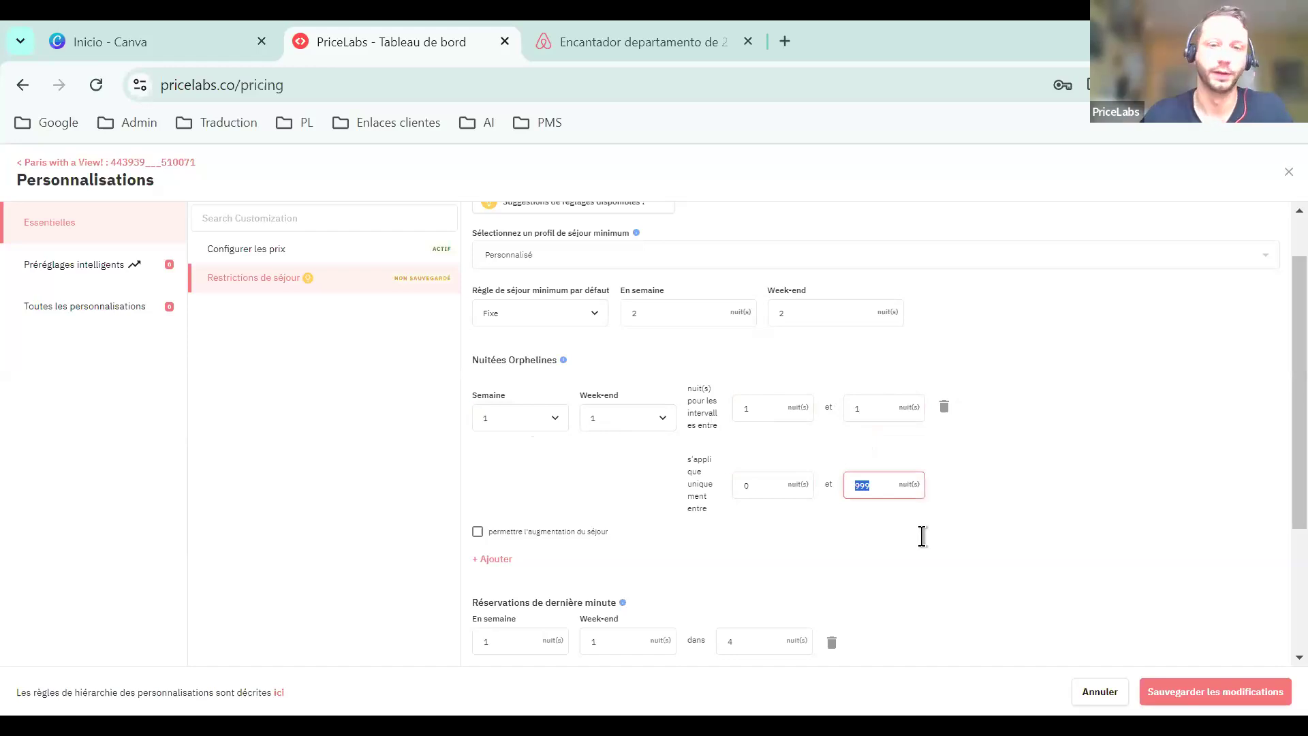
Set the fixed default minimum stay to 3 nights for both weekdays and weekends
{"action": "double_click", "coordinate": [669, 325]}
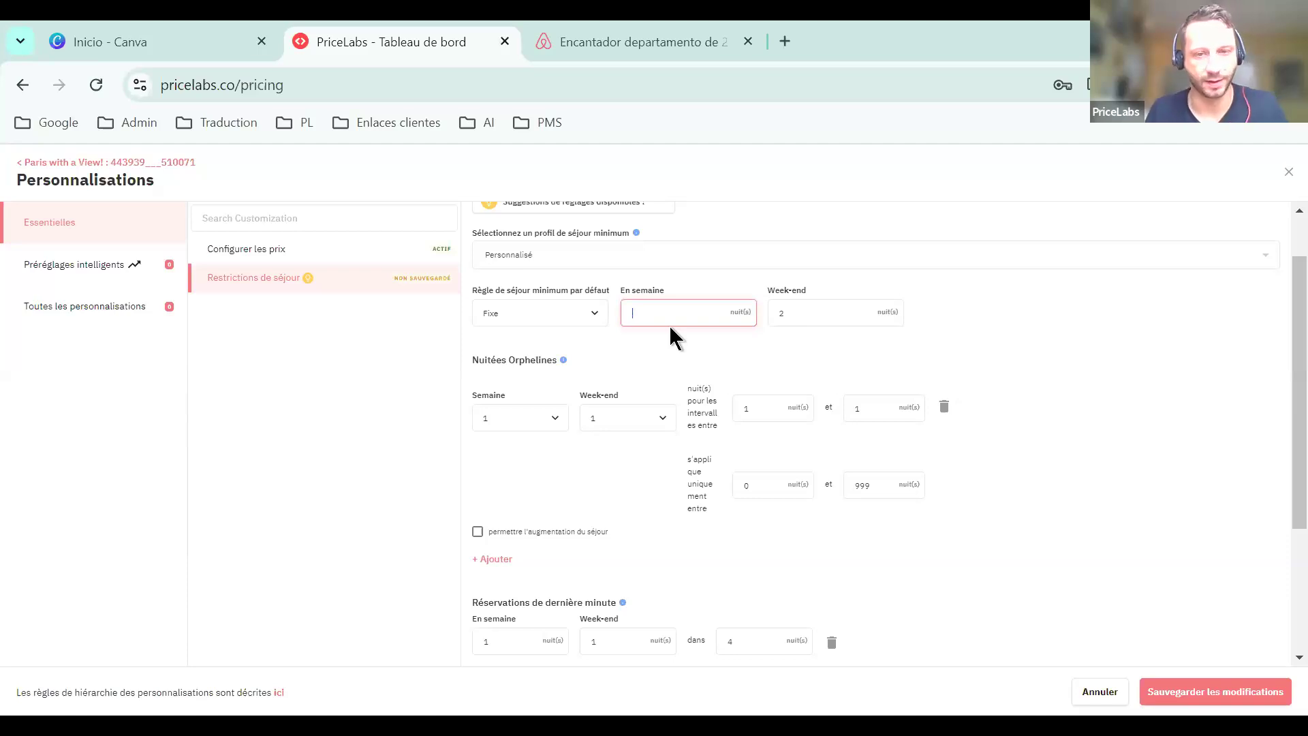
{"action": "type", "text": "3"}
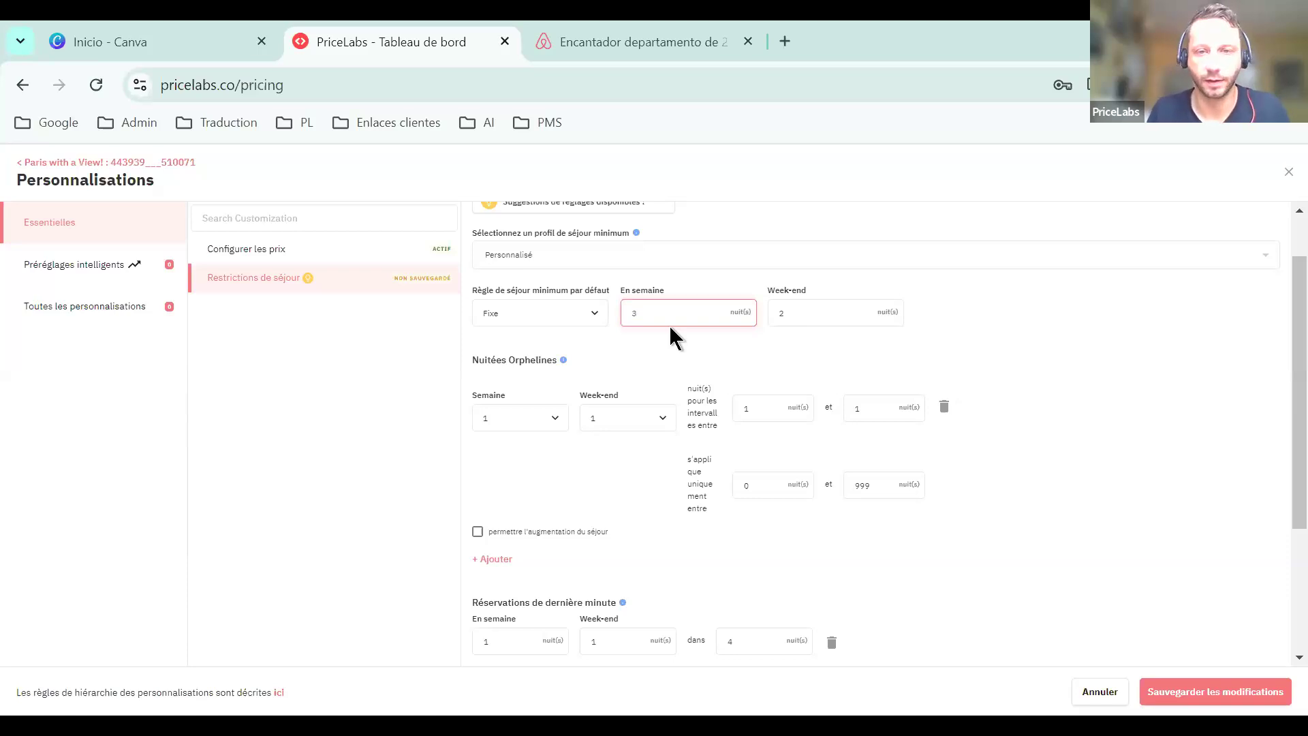
{"action": "type", "text": "3"}
{"action": "key", "text": "Tab"}
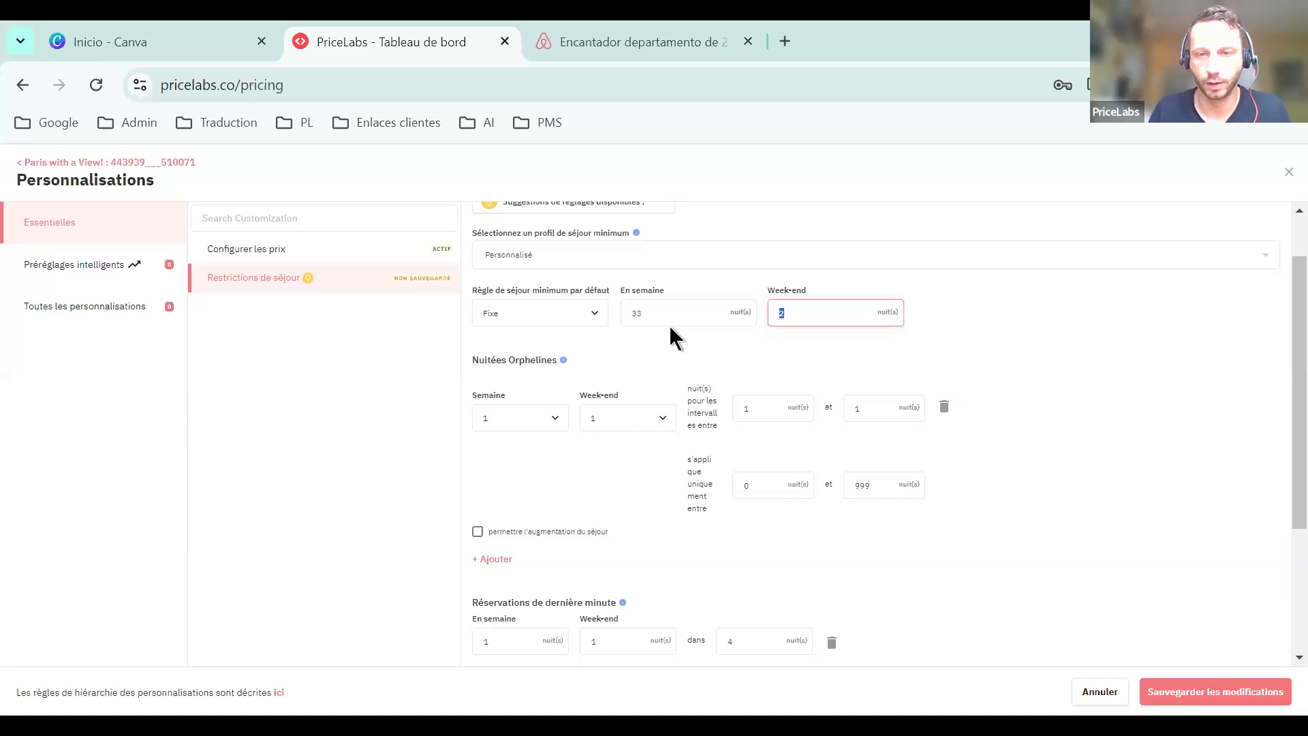
{"action": "type", "text": "3"}
{"action": "left_click", "coordinate": [669, 325]}
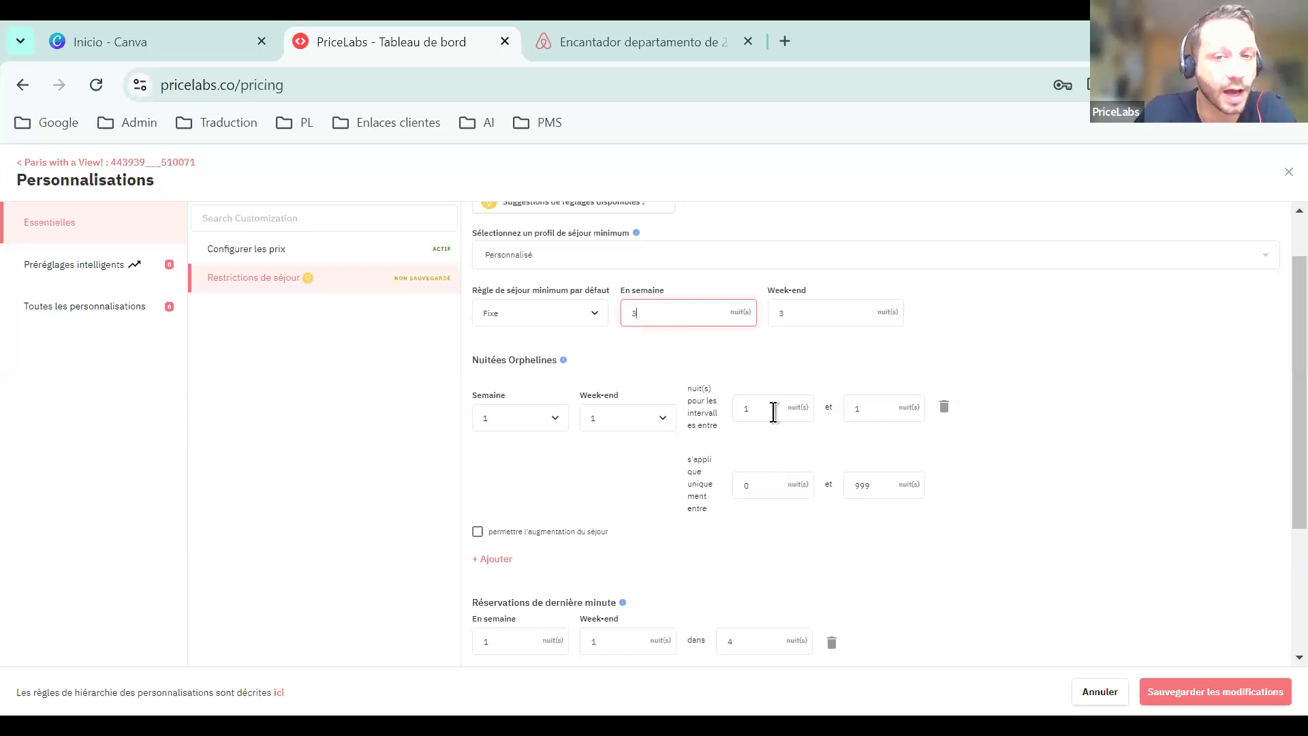
Set the orphan-night gap interval's upper limit to 2 nights and its weekday and weekend minimum stays to the gap length
{"action": "double_click", "coordinate": [812, 409]}
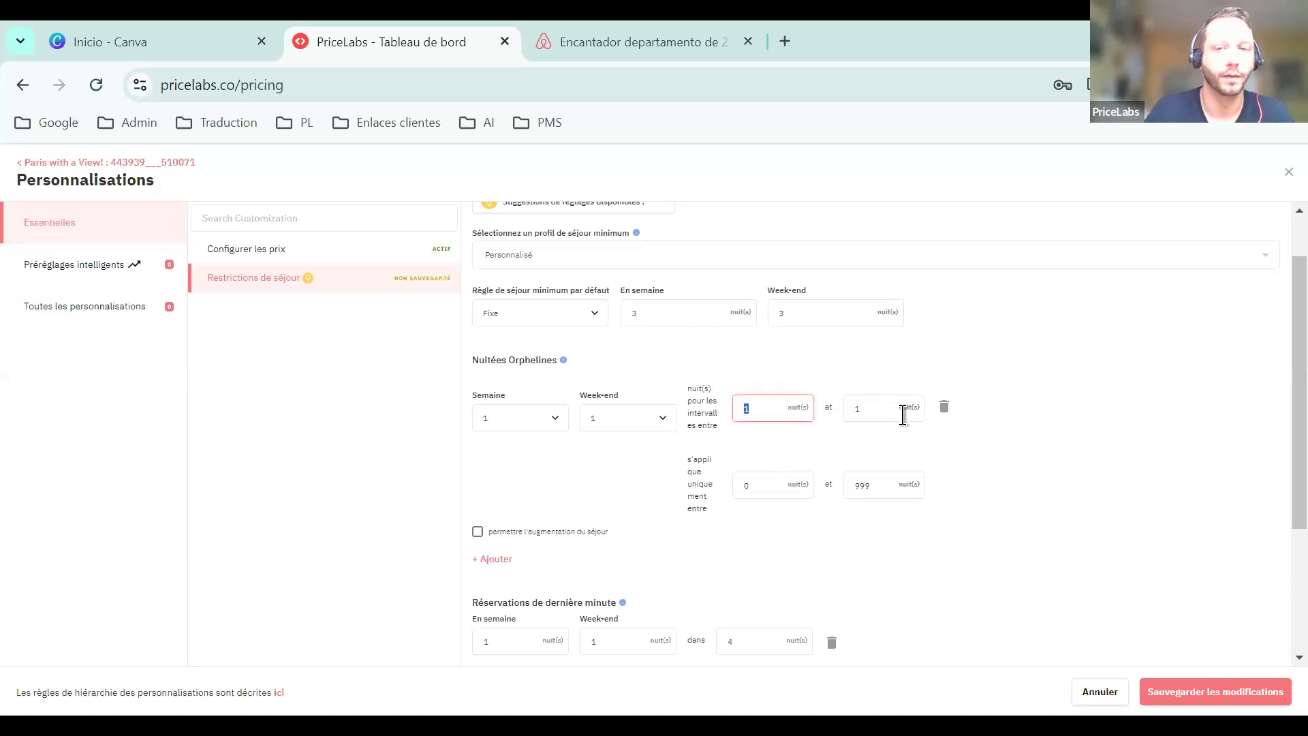
{"action": "left_click", "coordinate": [903, 414]}
{"action": "key", "text": "BackSpace"}
{"action": "type", "text": "2"}
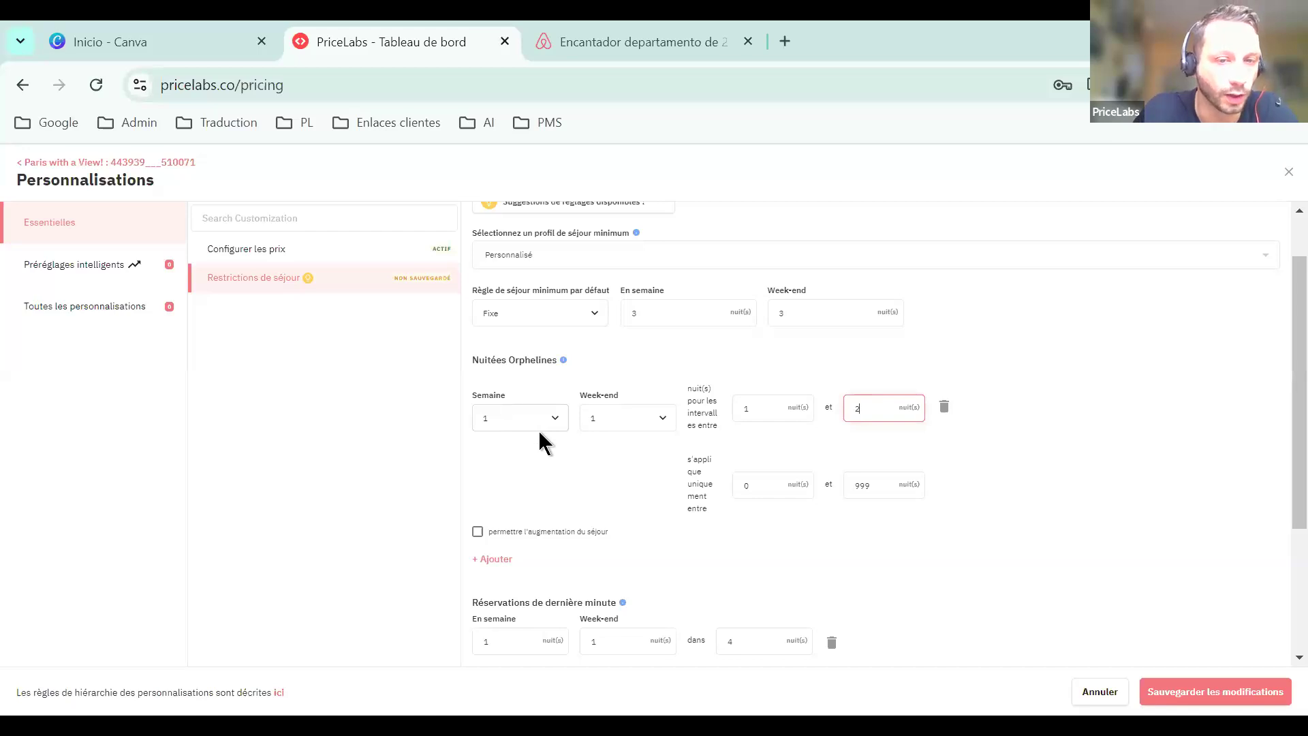
{"action": "left_click", "coordinate": [645, 436]}
{"action": "left_click", "coordinate": [646, 436]}
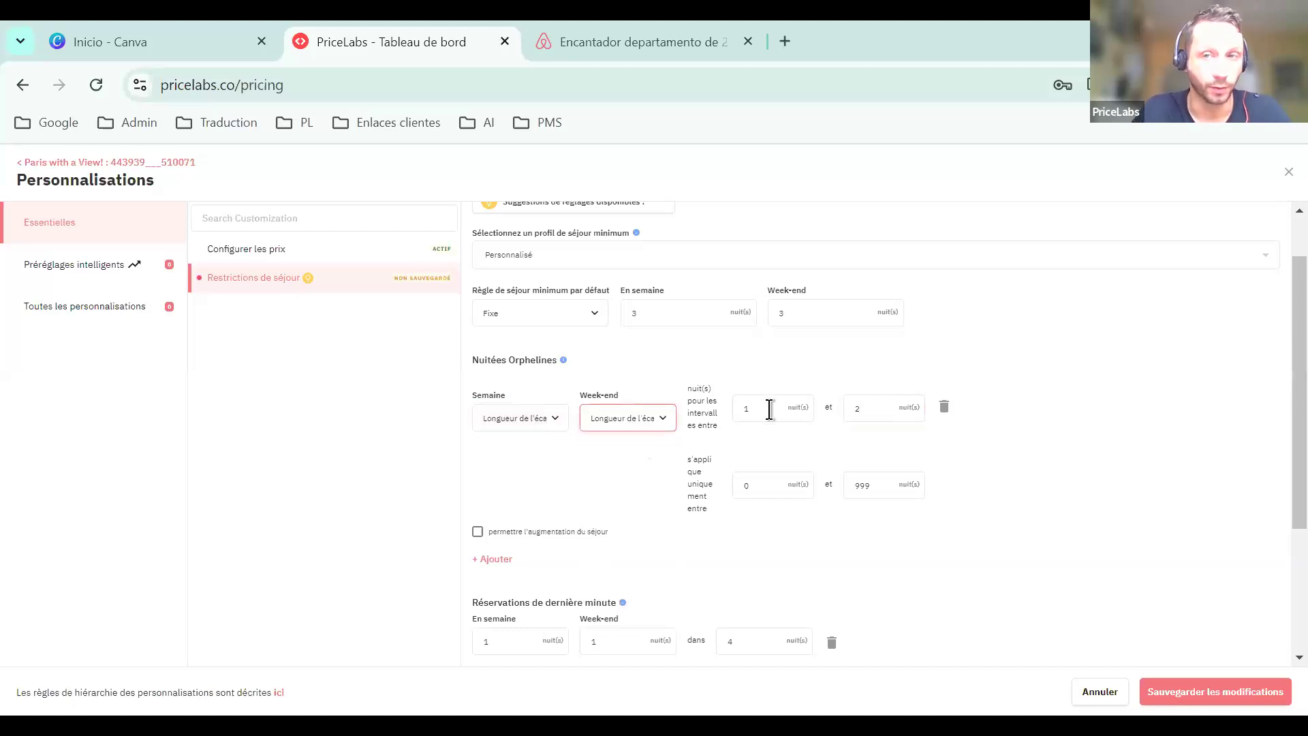
Check the orphan-night gap interval limits and weekend setting against the default weekday and weekend minimum stays
{"action": "double_click", "coordinate": [768, 408]}
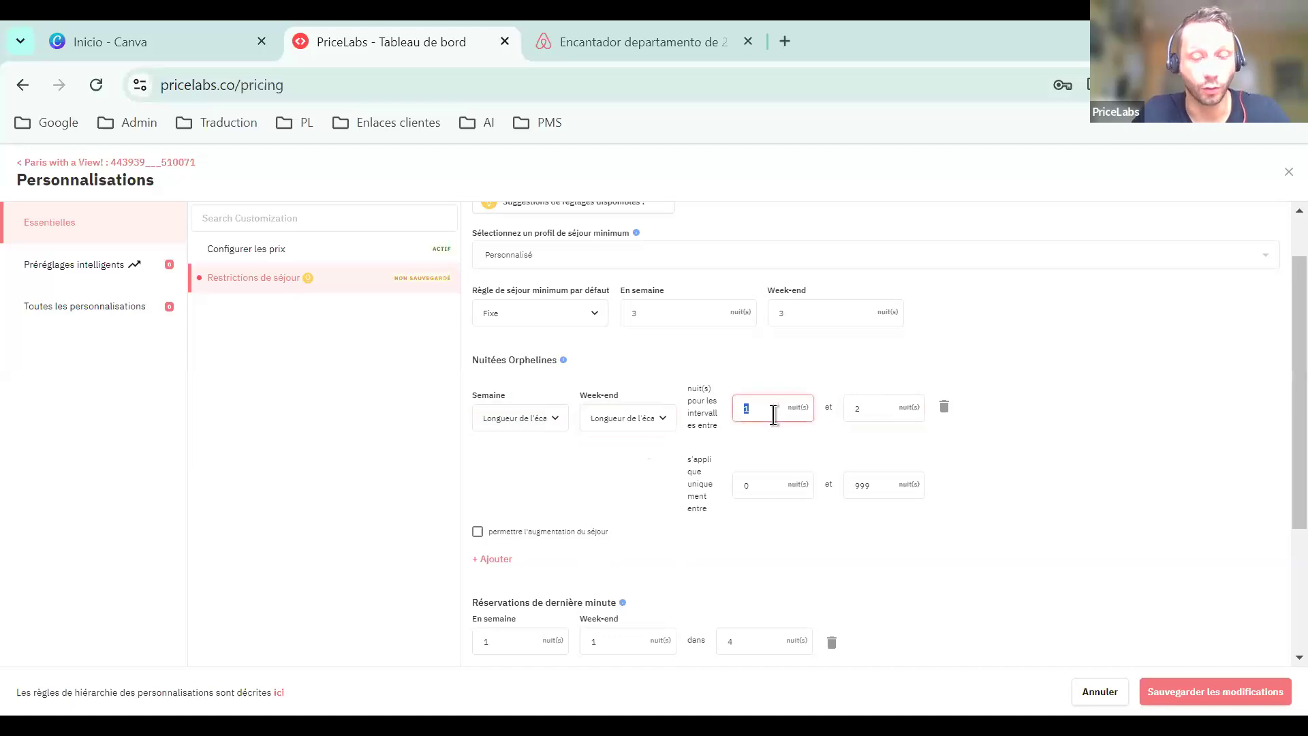
{"action": "left_click", "coordinate": [873, 413]}
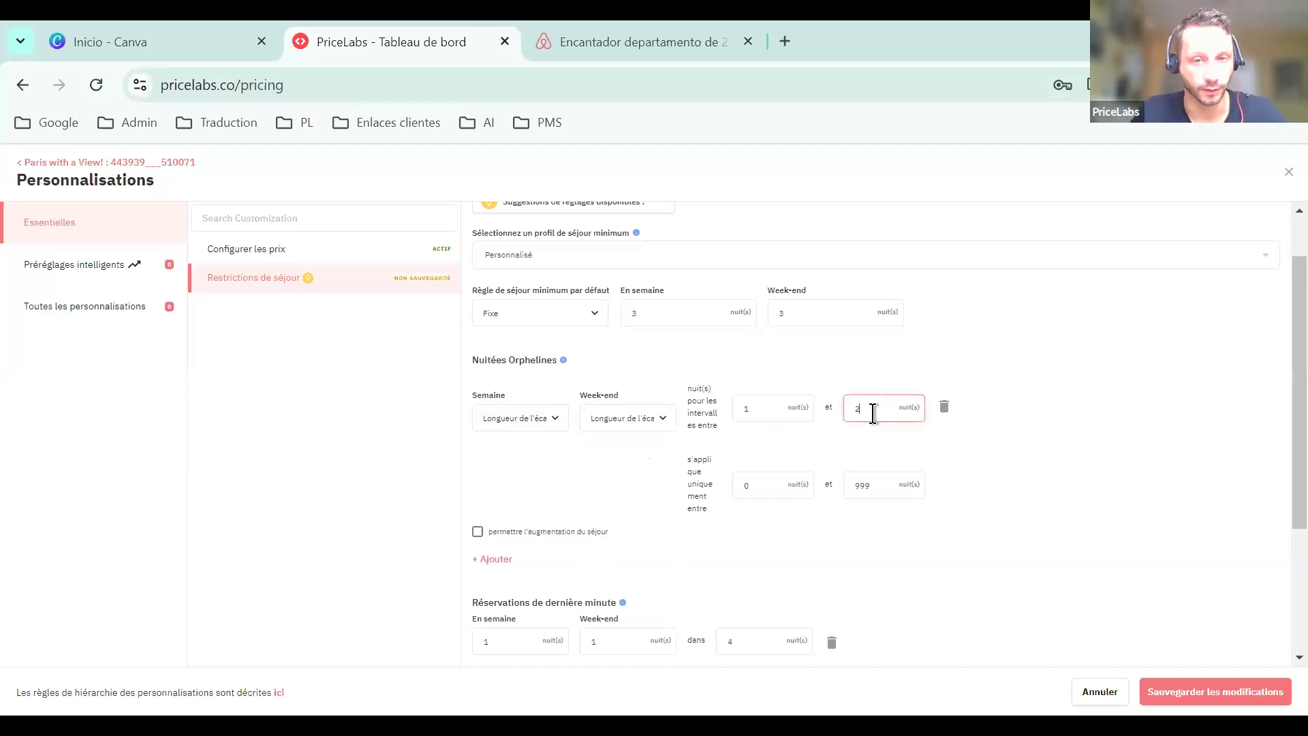
{"action": "left_click", "coordinate": [627, 419]}
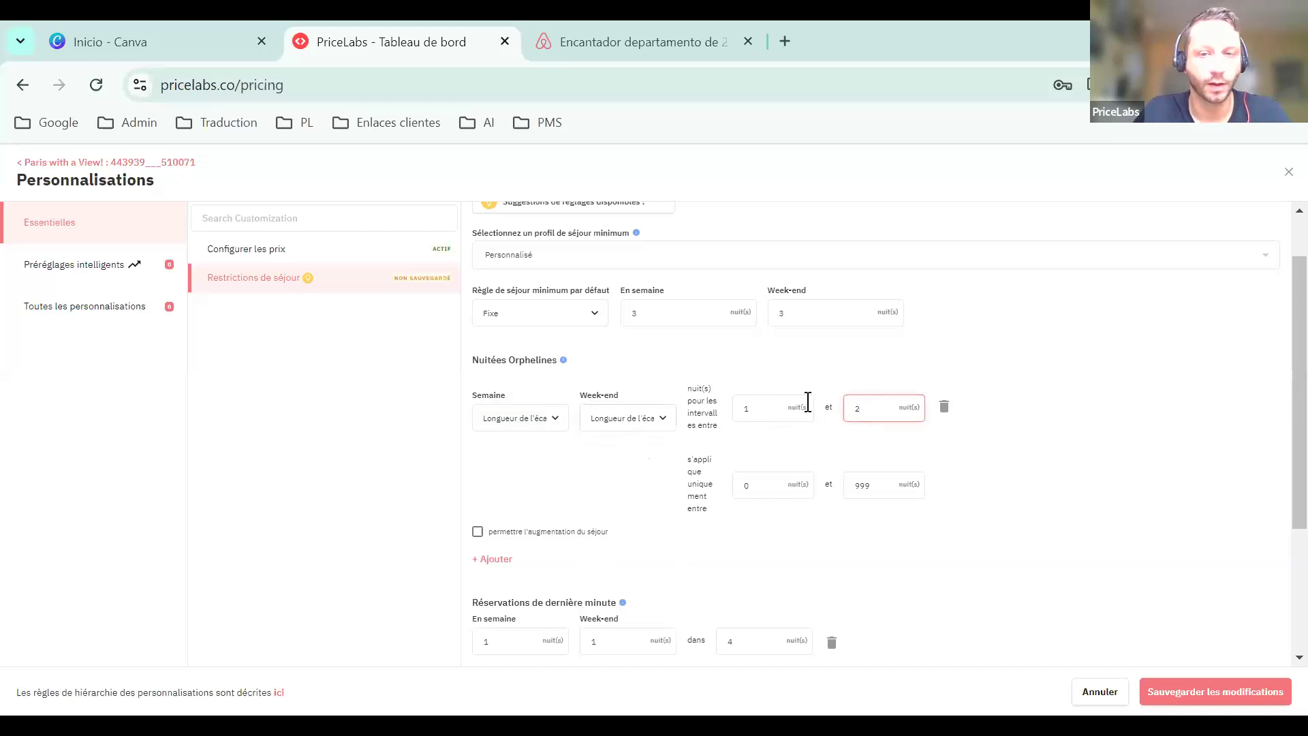
{"action": "scroll", "coordinate": [789, 348], "scroll_direction": "up", "scroll_amount": 1}
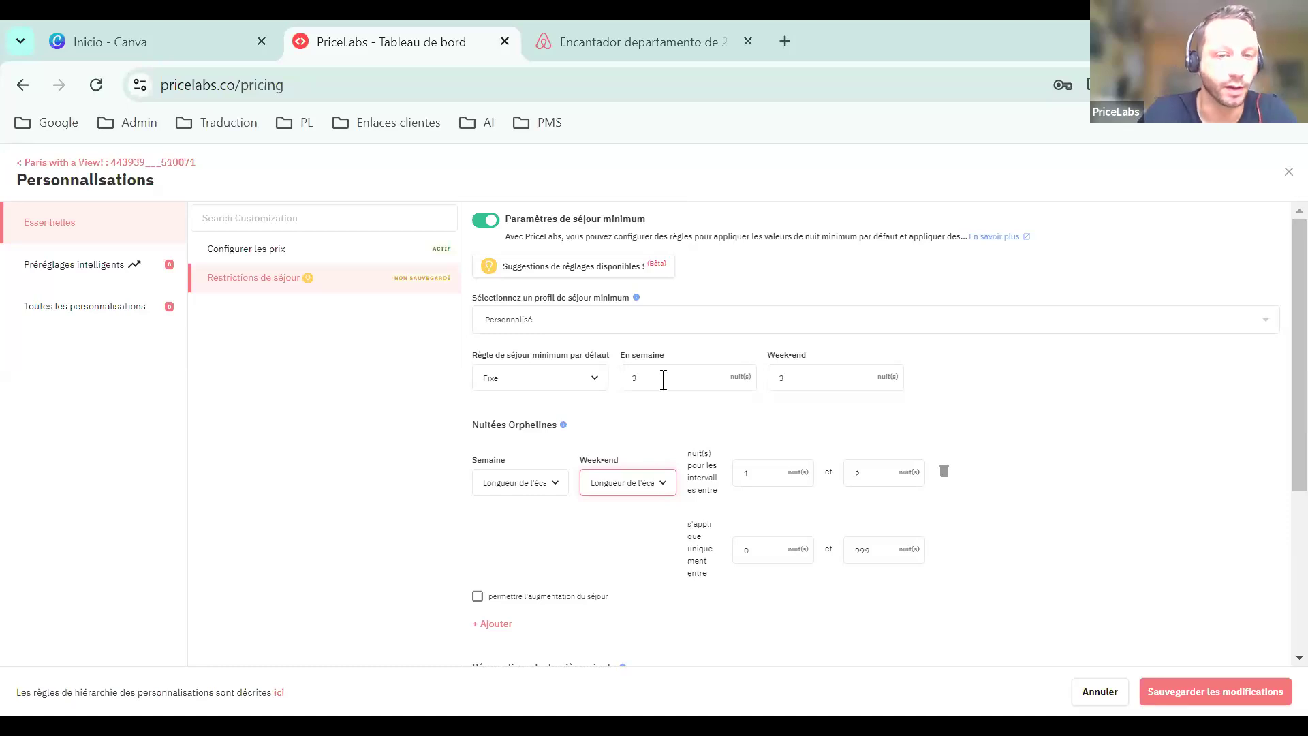
{"action": "scroll", "coordinate": [879, 436], "scroll_direction": "down", "scroll_amount": 1}
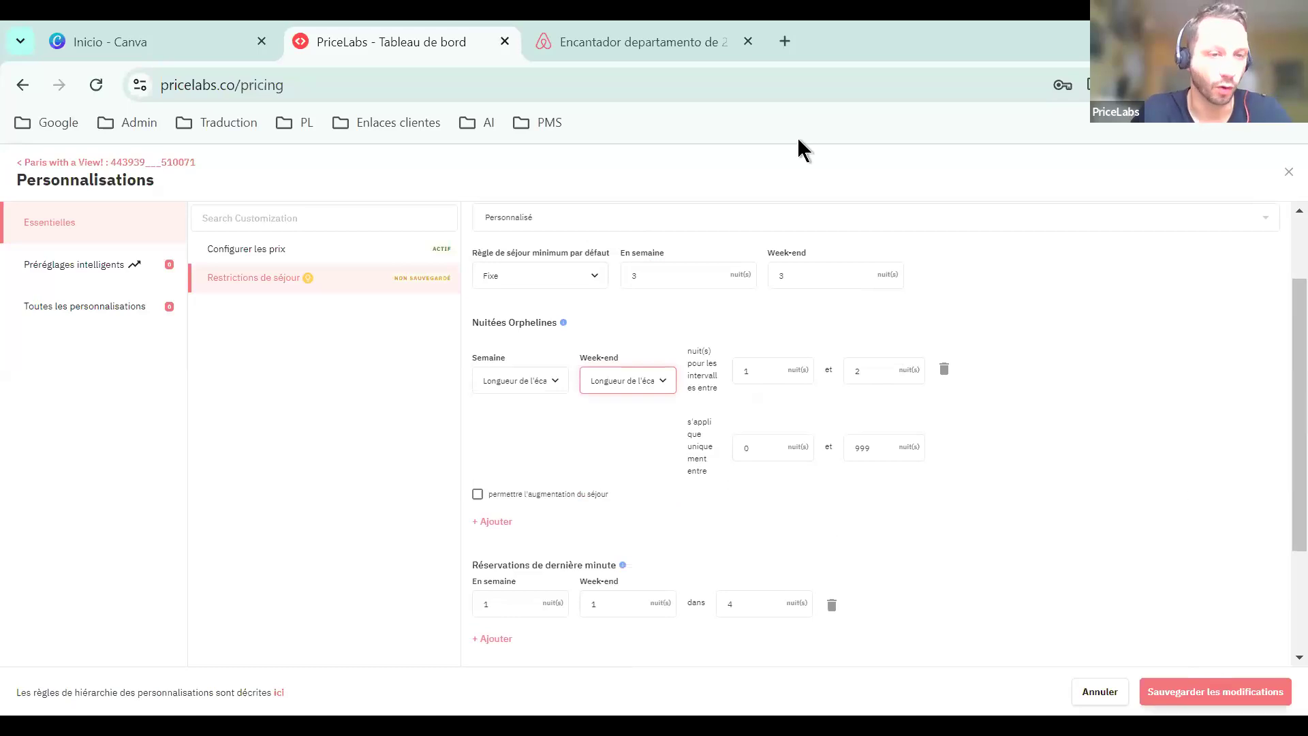
Discard the unsaved stay-restriction changes and open the listing's price calendar
{"action": "left_click", "coordinate": [75, 264]}
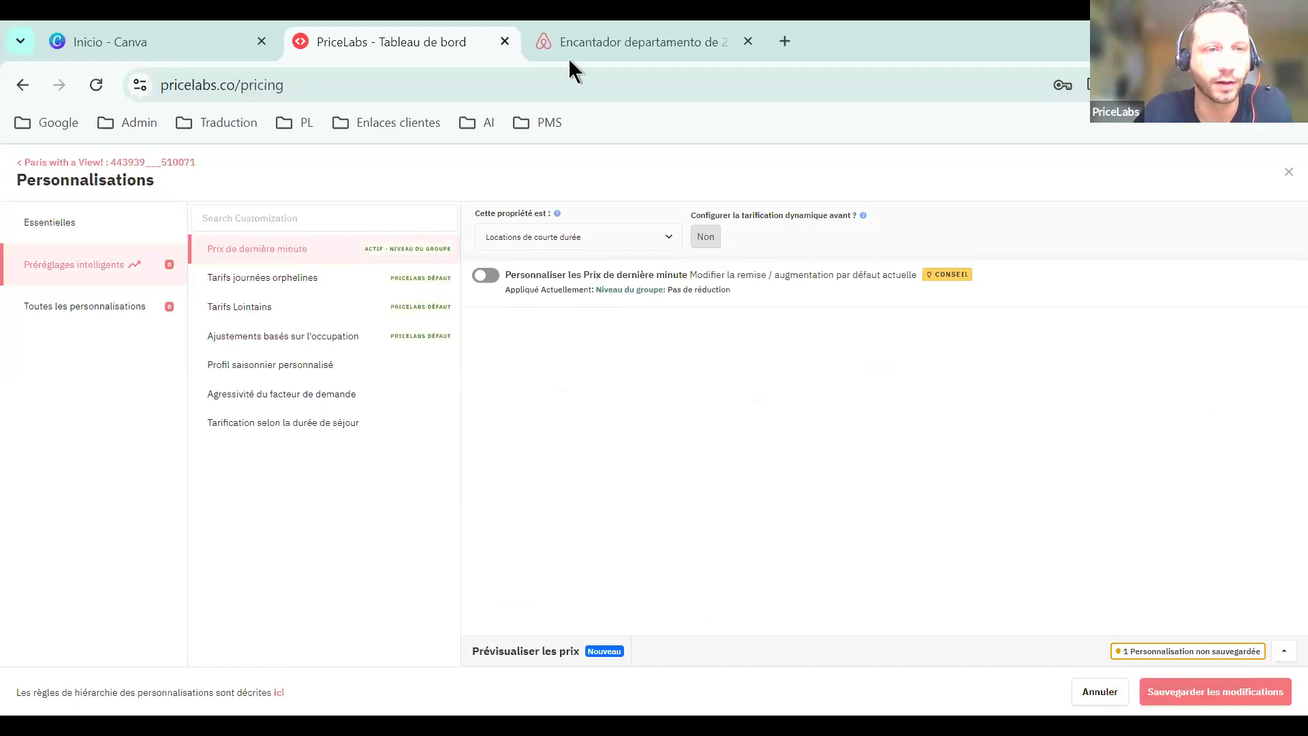
{"action": "left_click", "coordinate": [1100, 692]}
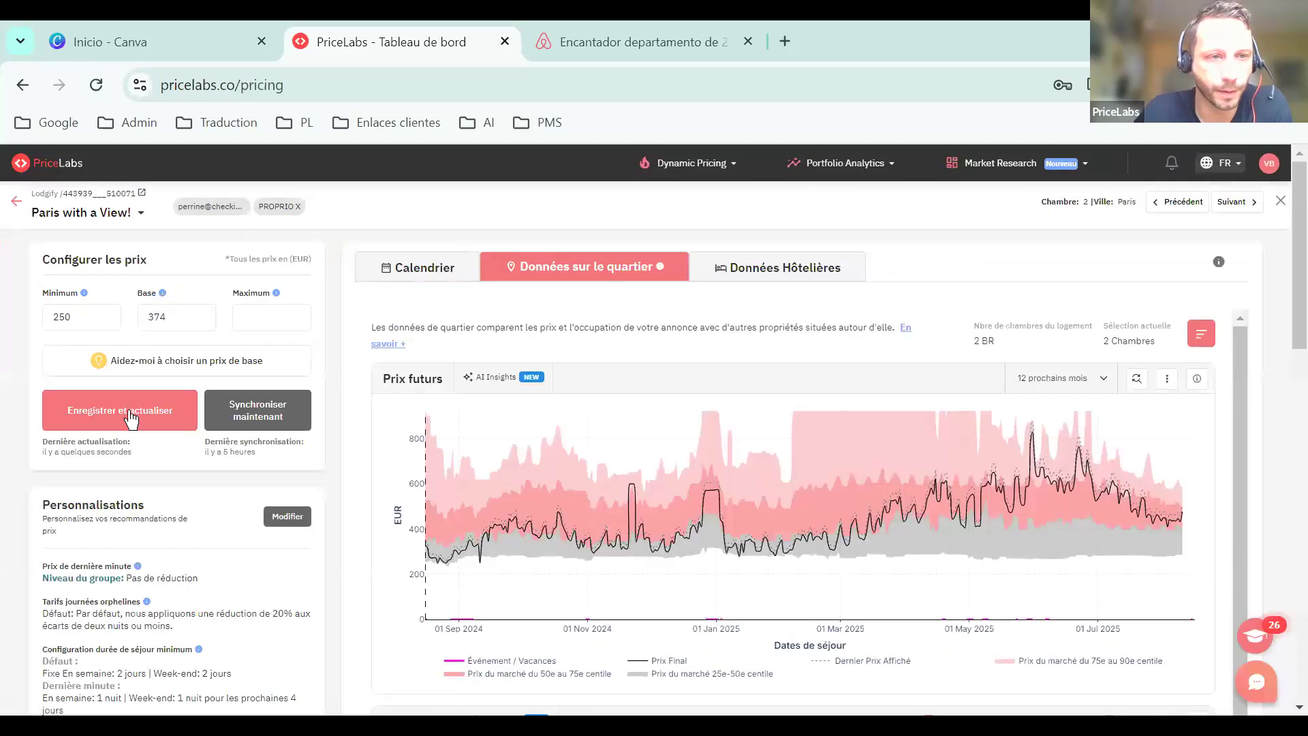
{"action": "left_click", "coordinate": [446, 259]}
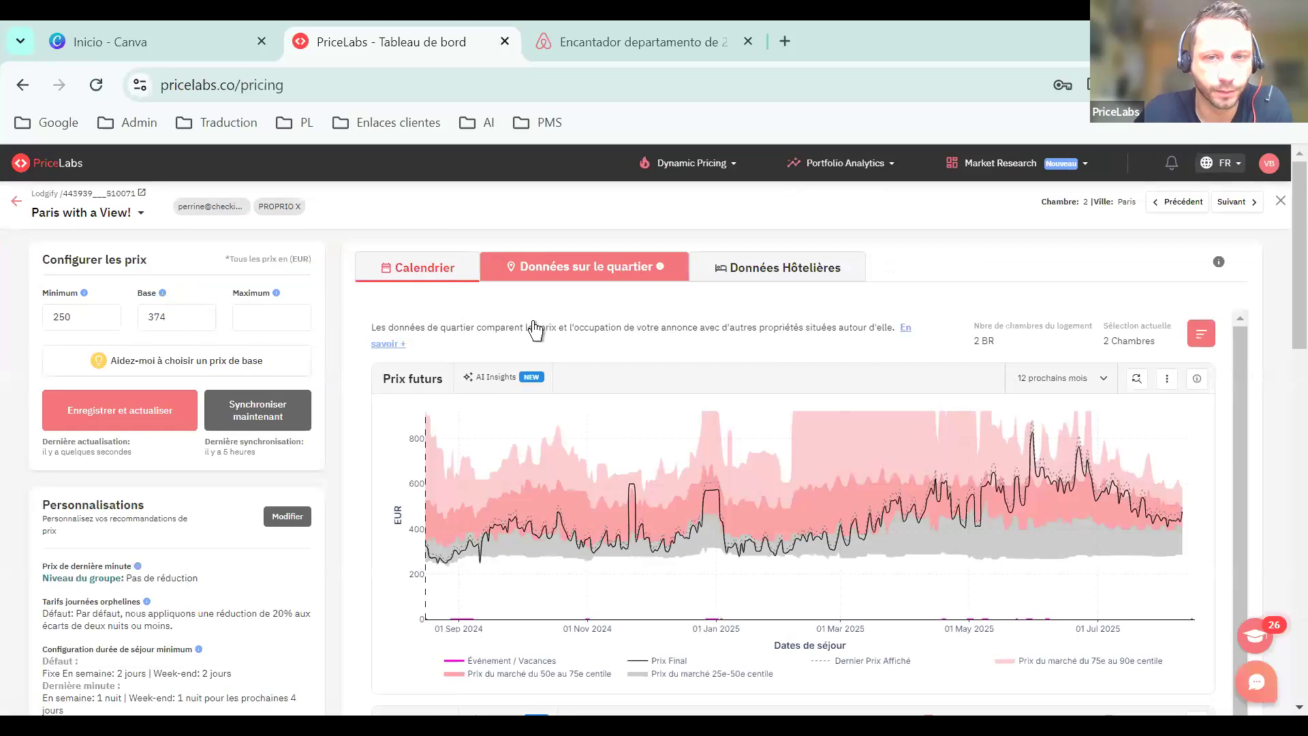
Remove the listing's group customisation by choosing "Rien de sélectionné", and save and refresh its prices
{"action": "left_click", "coordinate": [1224, 371]}
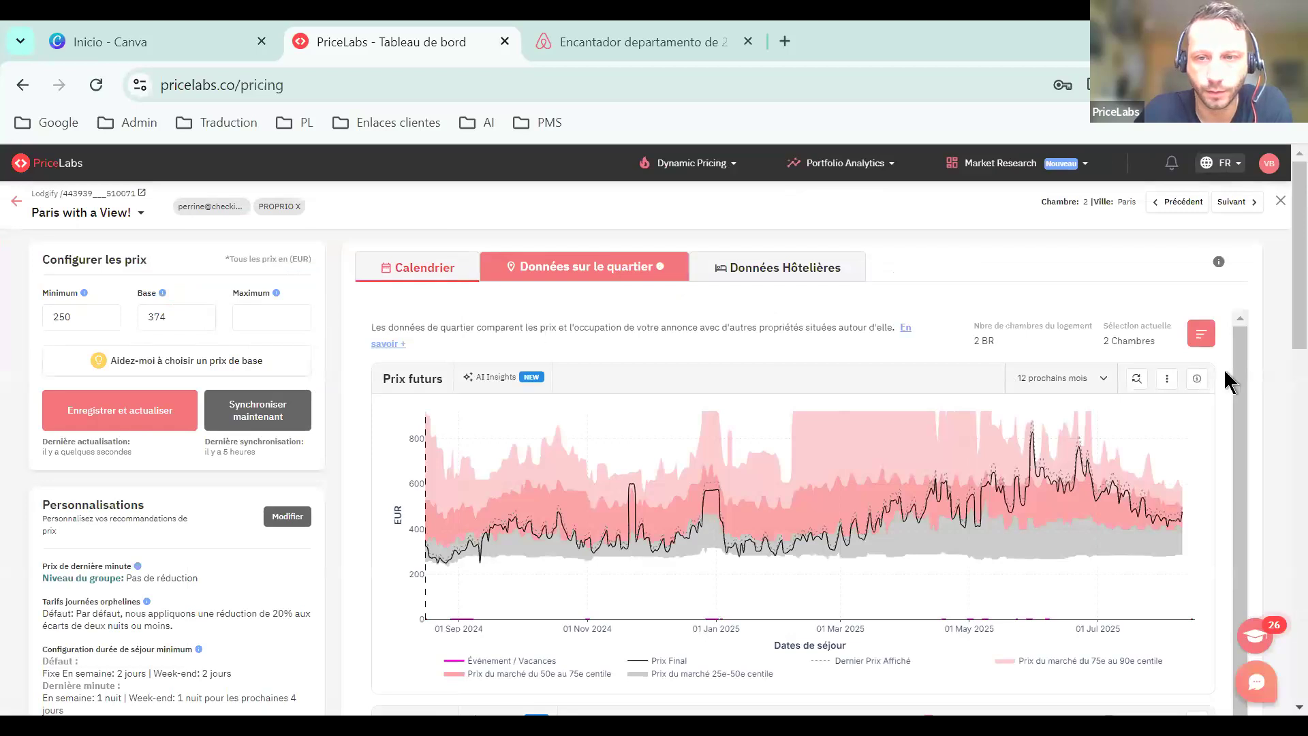
{"action": "left_click", "coordinate": [1151, 411]}
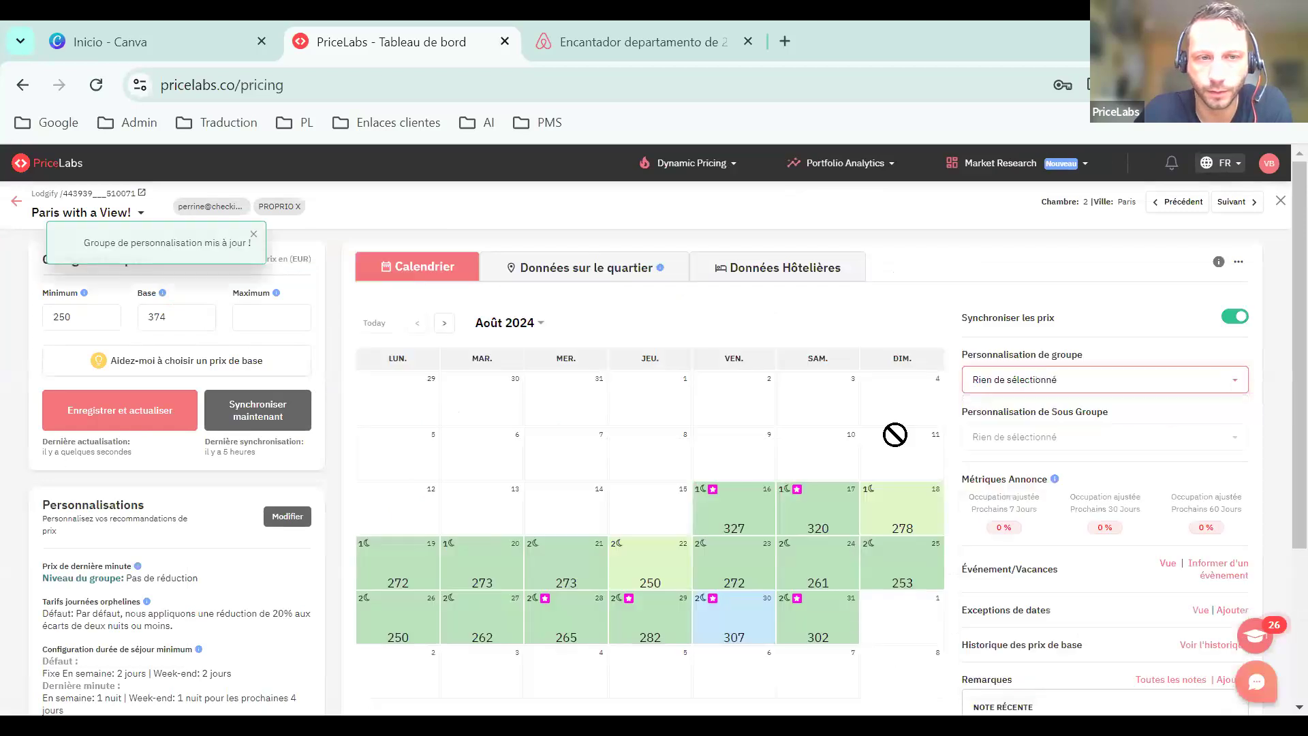
{"action": "left_click", "coordinate": [129, 409]}
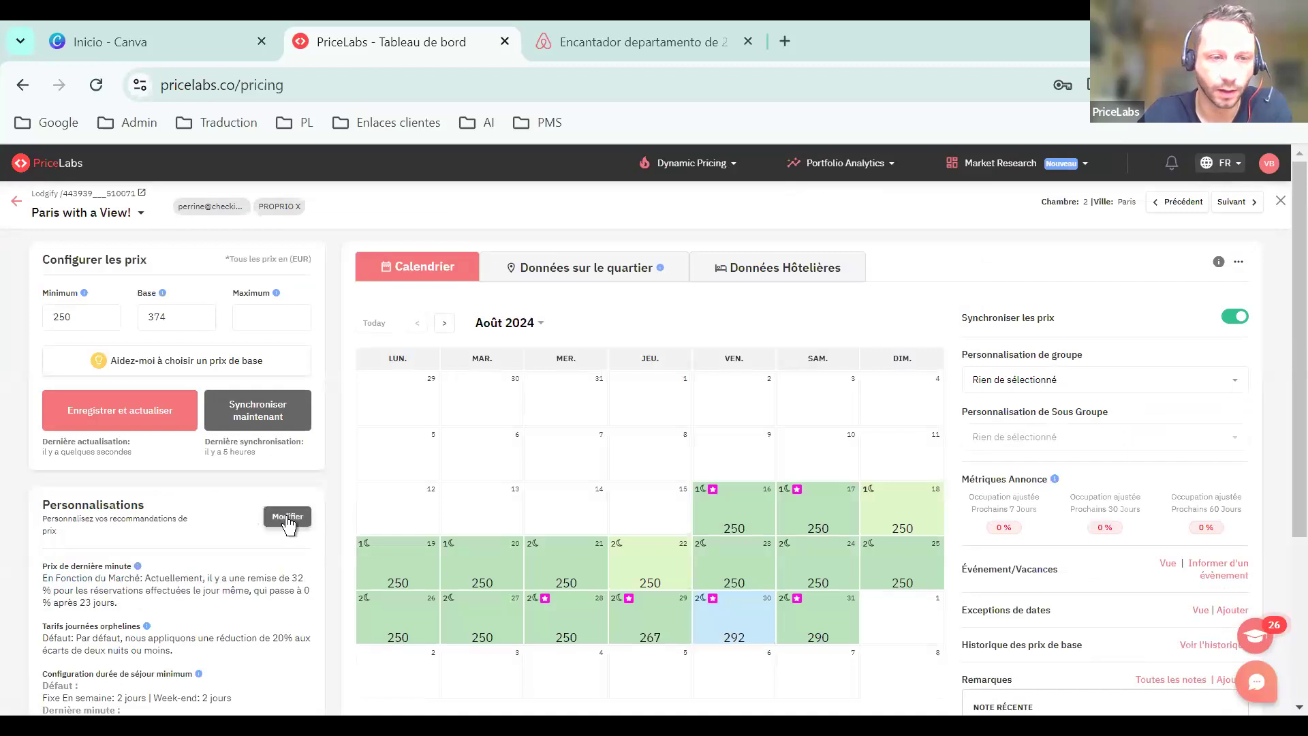
Reopen the listing's customisations and browse the smart presets for last-minute, orphan-day, far-out and occupancy-based pricing
{"action": "left_click", "coordinate": [287, 518]}
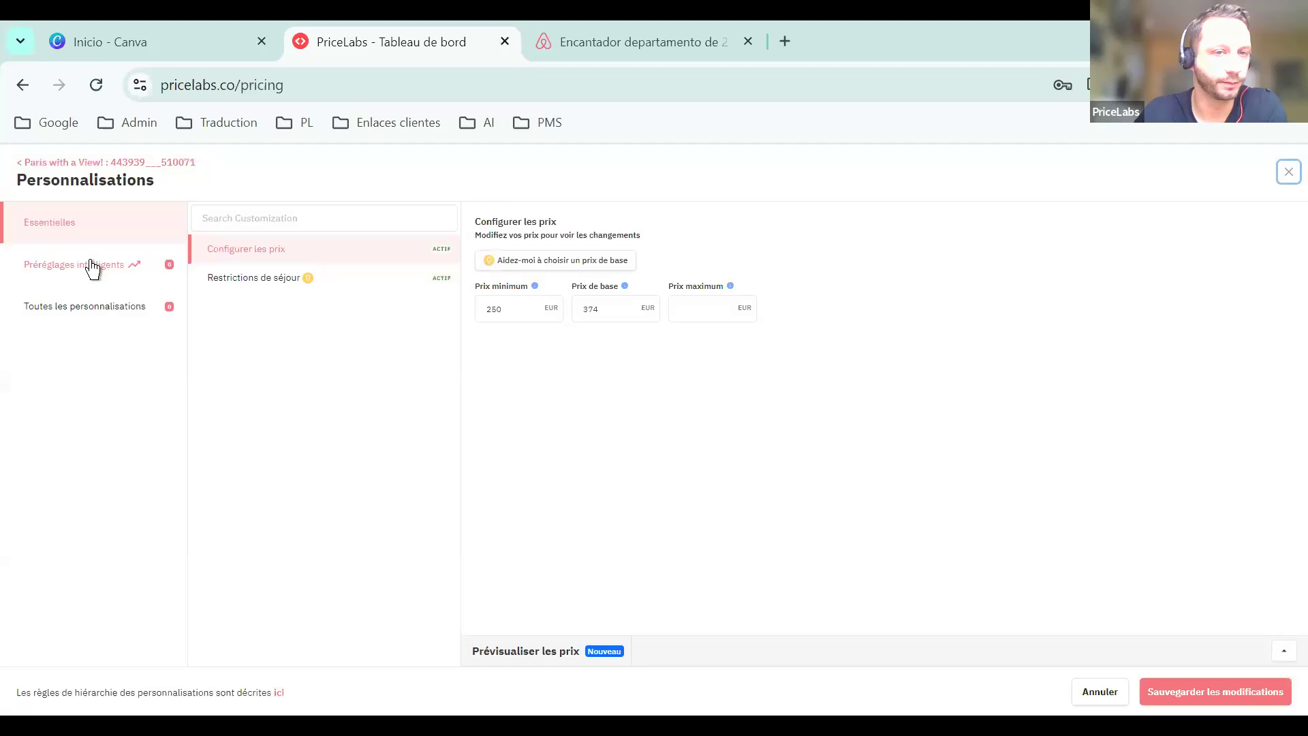
{"action": "left_click", "coordinate": [90, 267]}
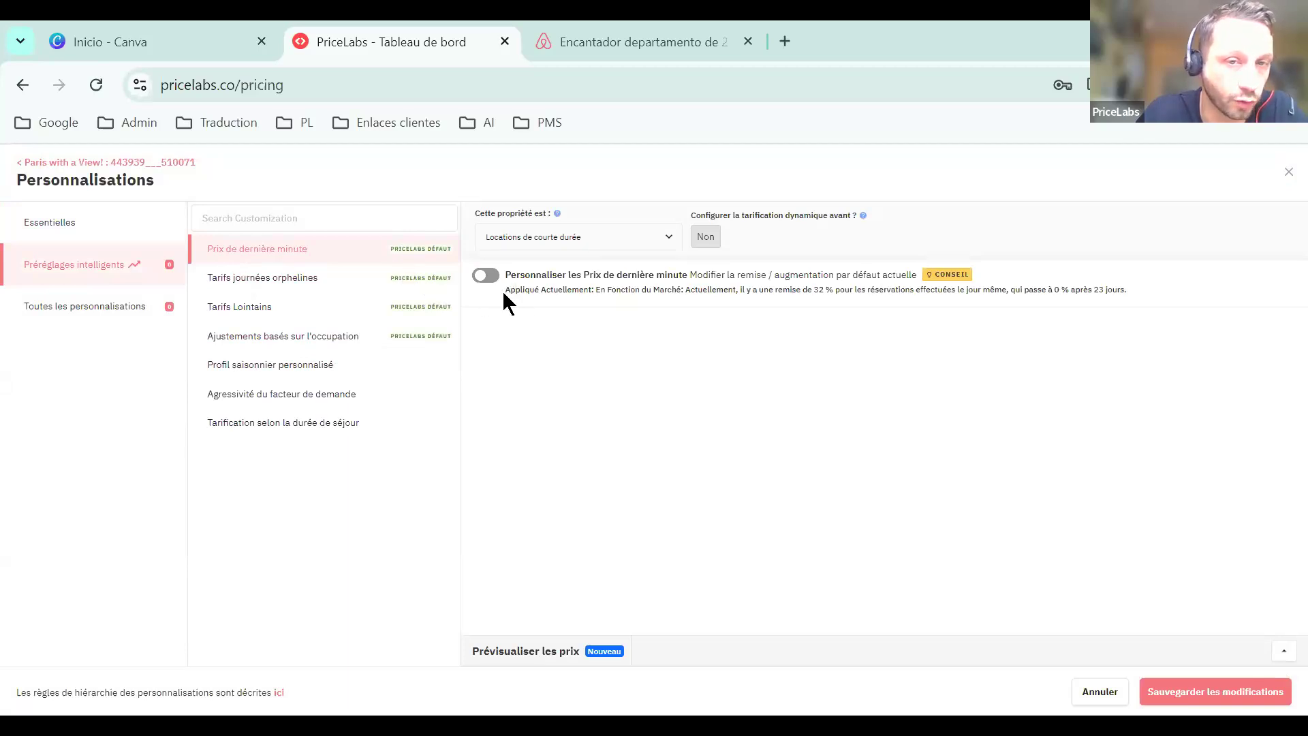
{"action": "left_click_drag", "start_coordinate": [511, 287], "coordinate": [546, 274]}
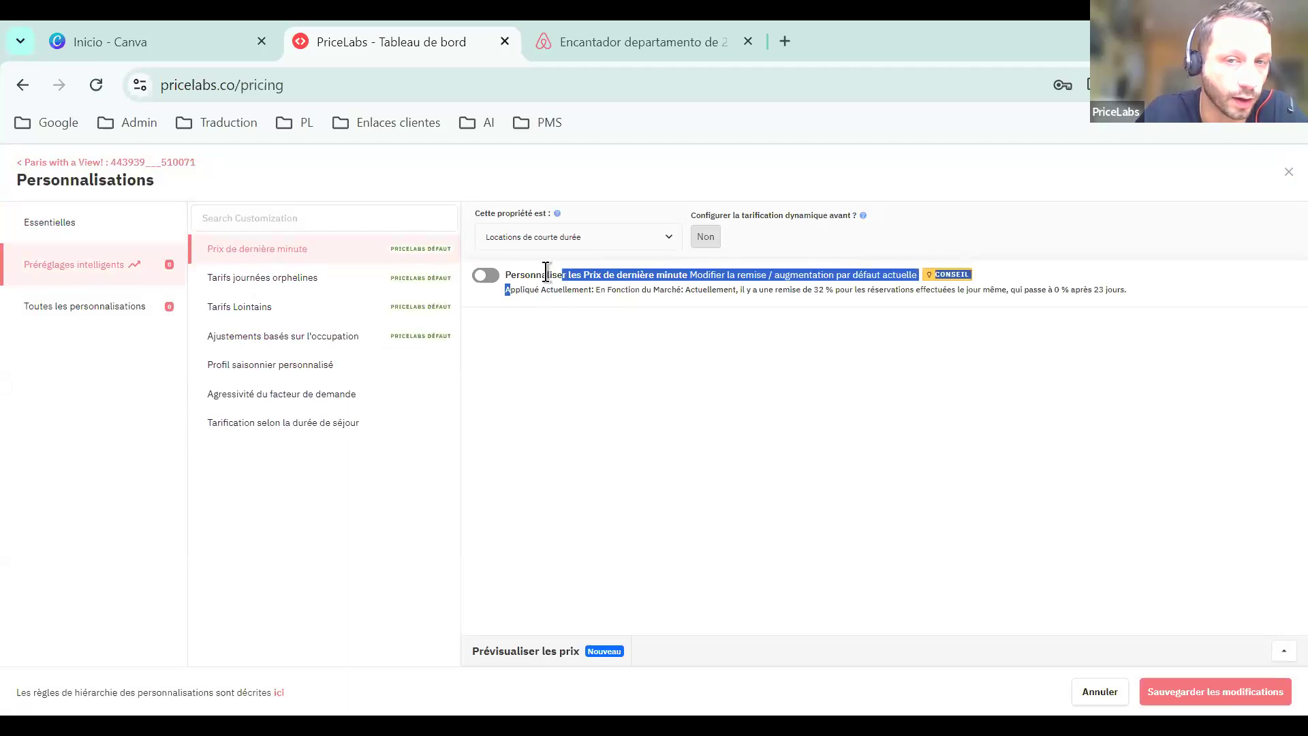
{"action": "left_click", "coordinate": [538, 291]}
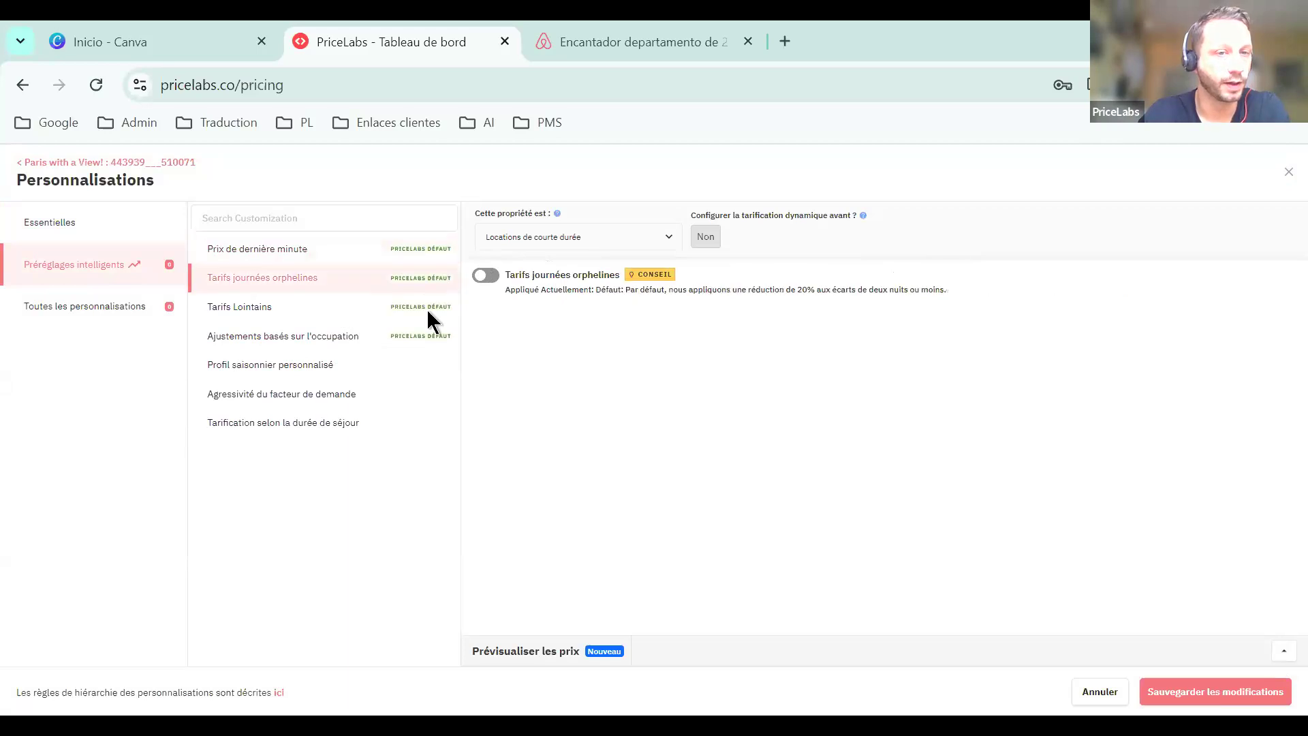
{"action": "left_click", "coordinate": [330, 313]}
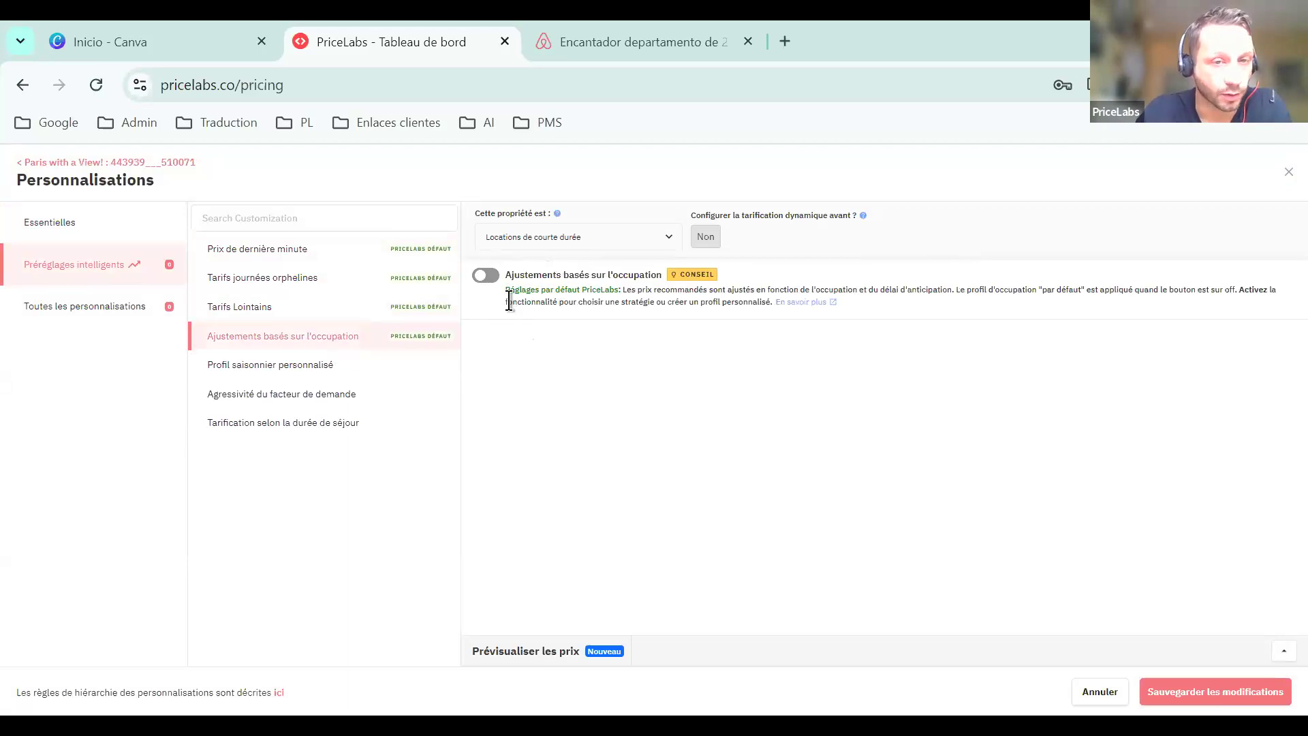
{"action": "left_click_drag", "start_coordinate": [505, 290], "coordinate": [623, 289]}
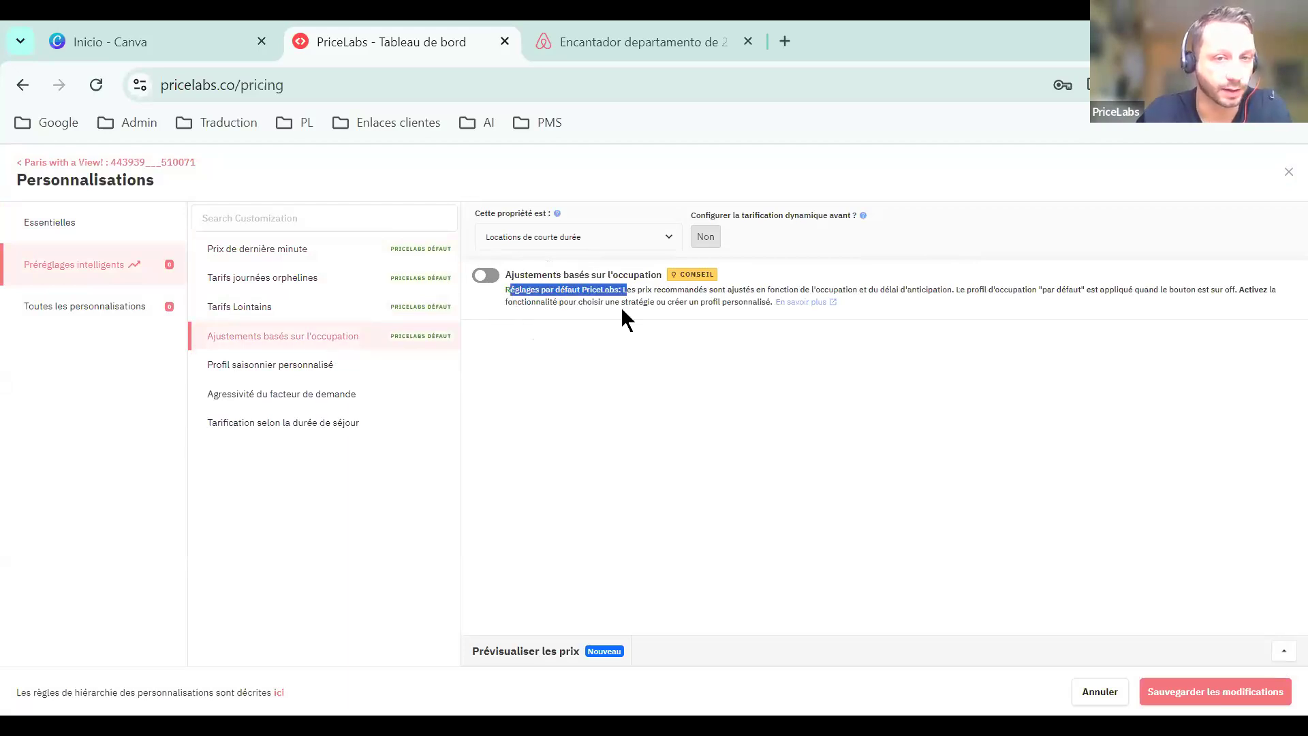
{"action": "left_click", "coordinate": [614, 313]}
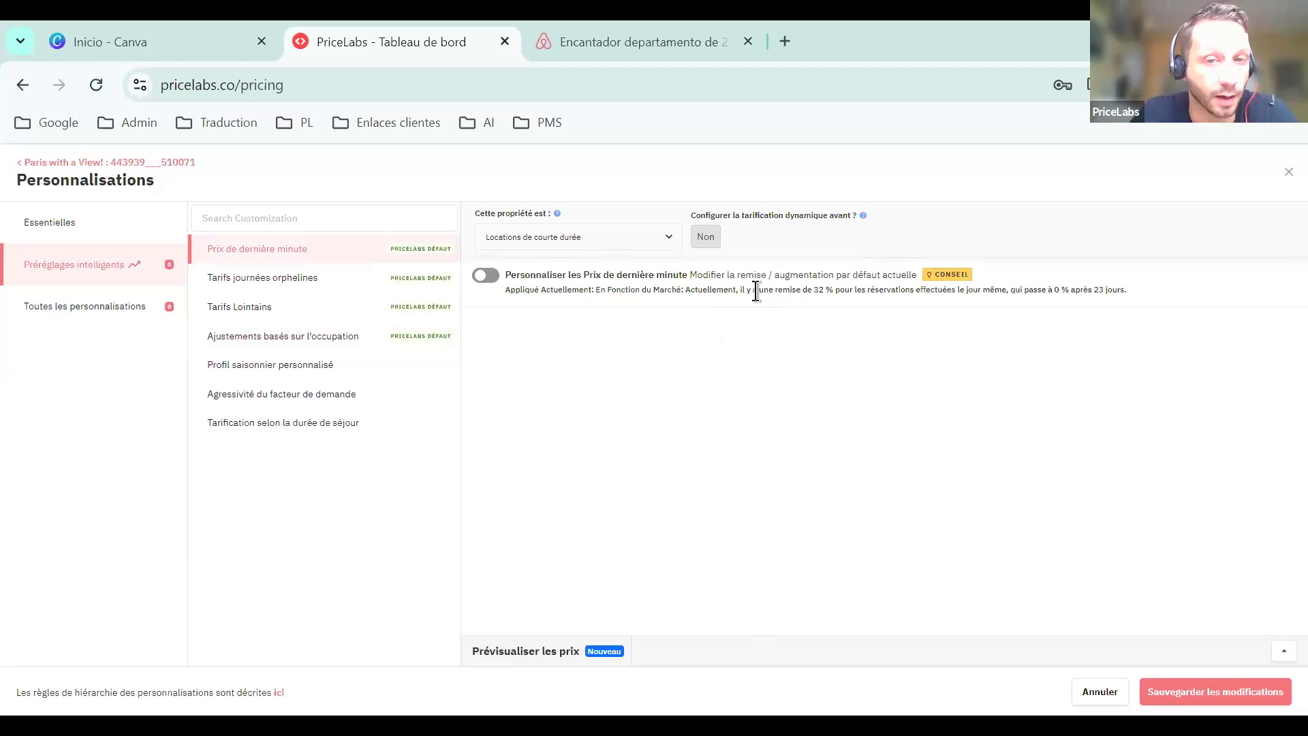
Review the default last-minute discount and its day window, and the default orphan-day rate reduction
{"action": "left_click_drag", "start_coordinate": [784, 293], "coordinate": [1106, 303]}
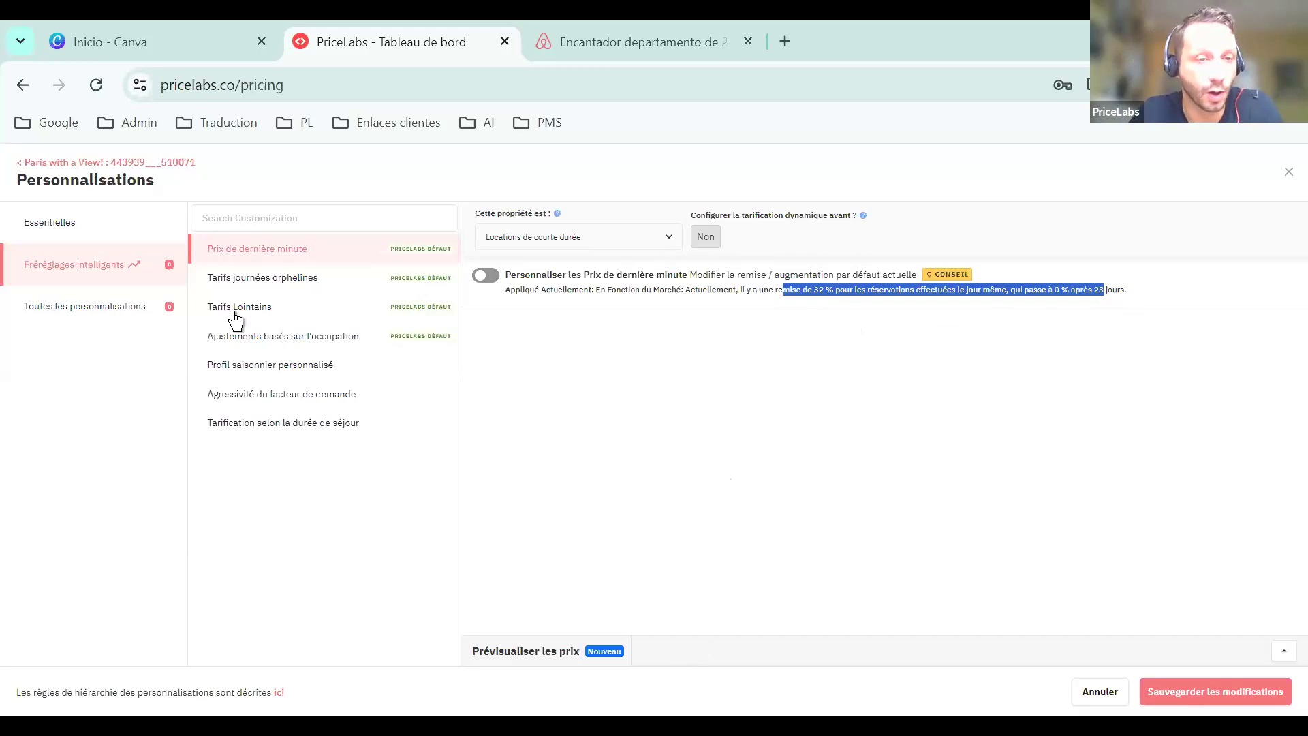
{"action": "left_click", "coordinate": [267, 281]}
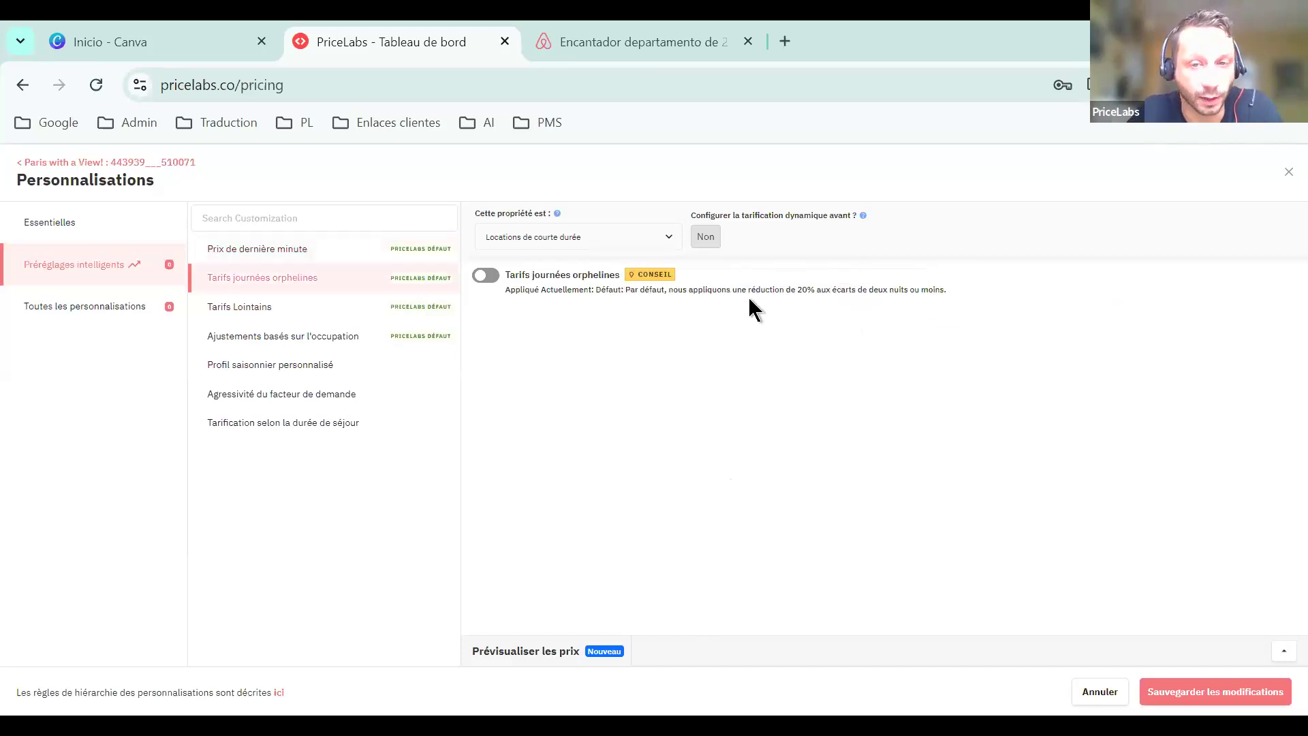
{"action": "left_click_drag", "start_coordinate": [506, 290], "coordinate": [877, 281]}
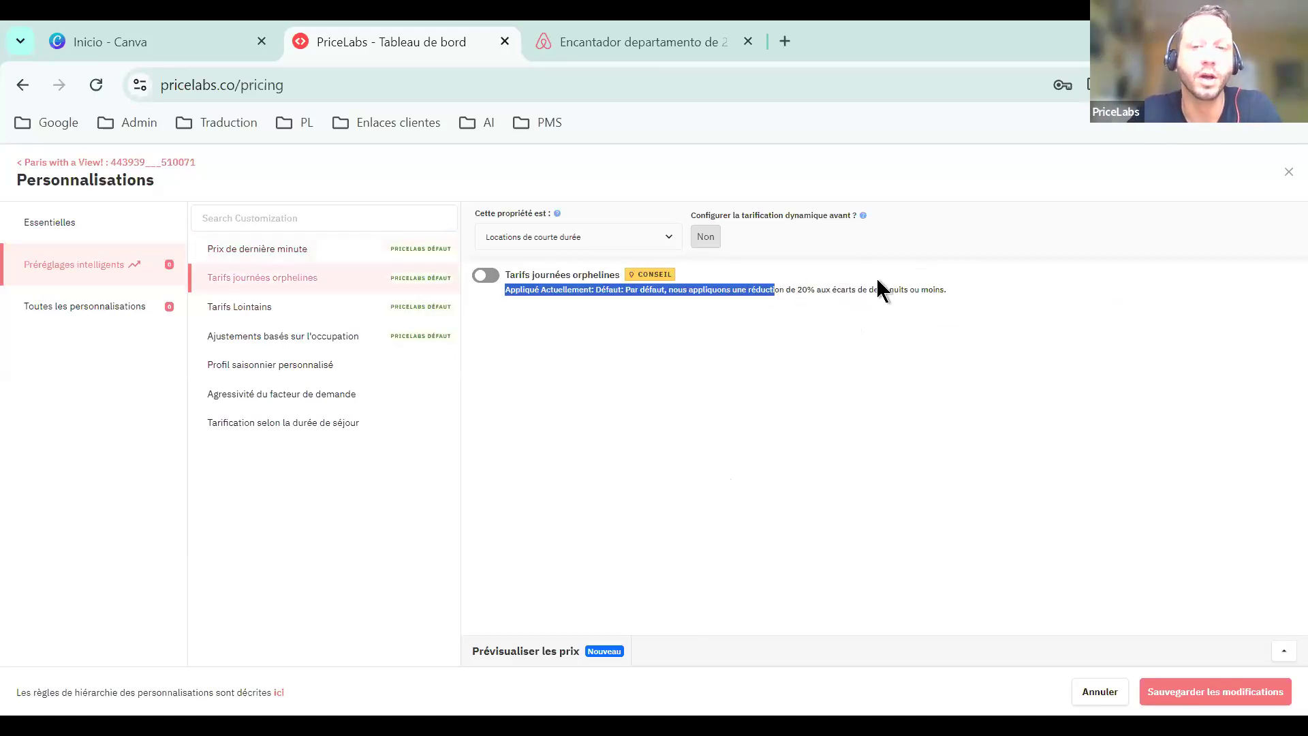
{"action": "left_click", "coordinate": [961, 298]}
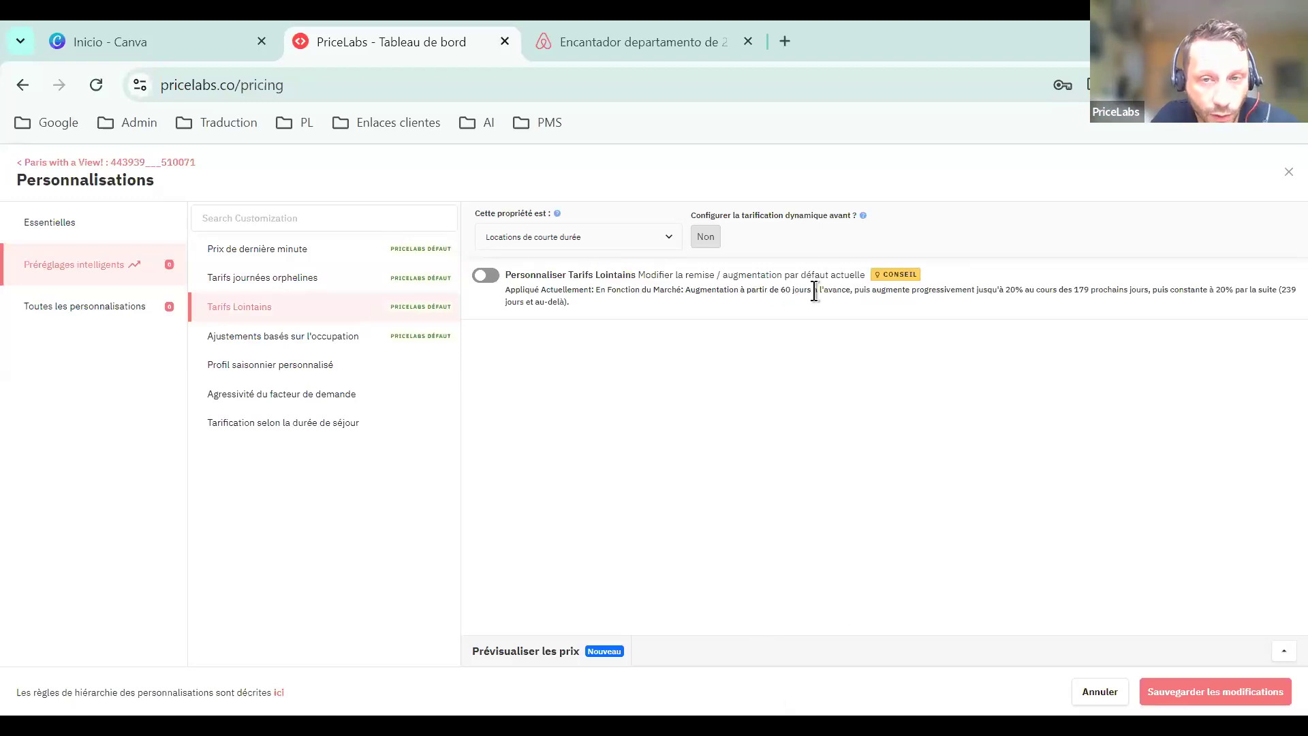
Examine the far-out rates preset's starting lead time, maximum progressive increase and the period over which it rises
{"action": "left_click_drag", "start_coordinate": [850, 293], "coordinate": [774, 292]}
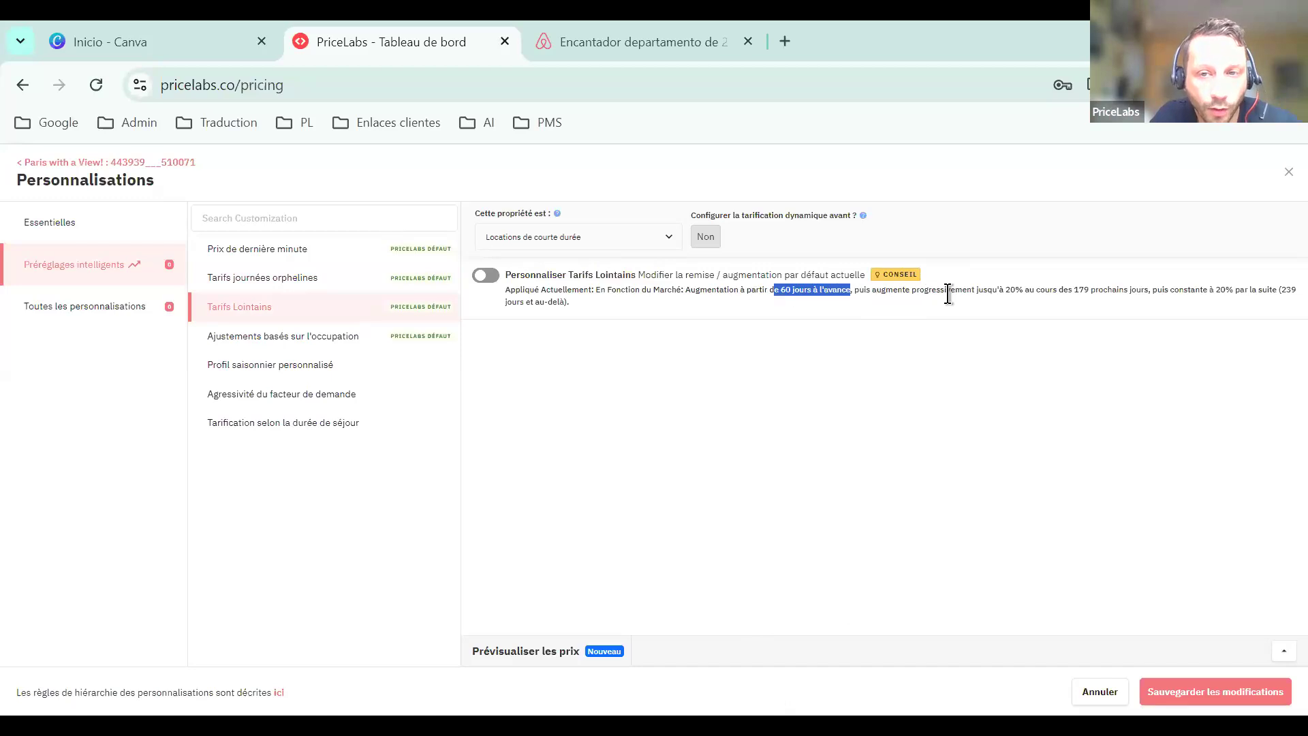
{"action": "left_click_drag", "start_coordinate": [962, 292], "coordinate": [1023, 291]}
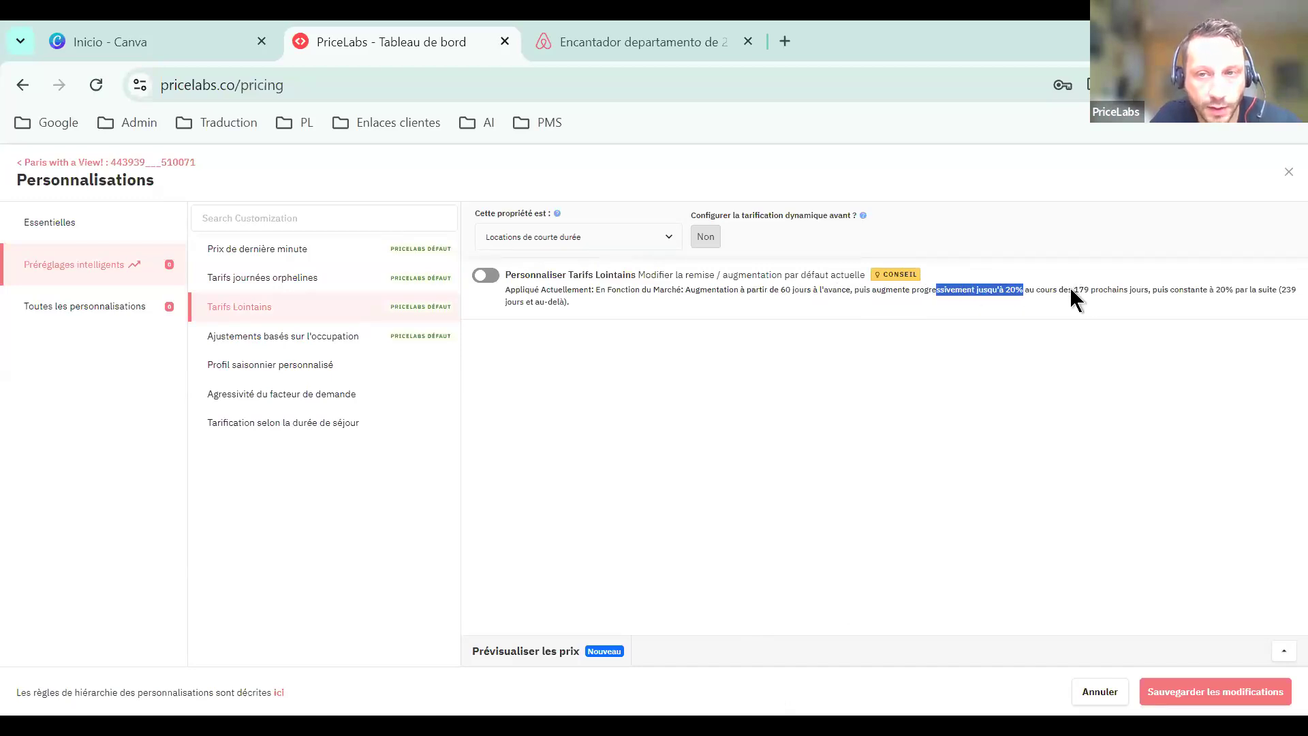
{"action": "double_click", "coordinate": [1088, 290]}
{"action": "left_click_drag", "start_coordinate": [1093, 289], "coordinate": [1088, 321]}
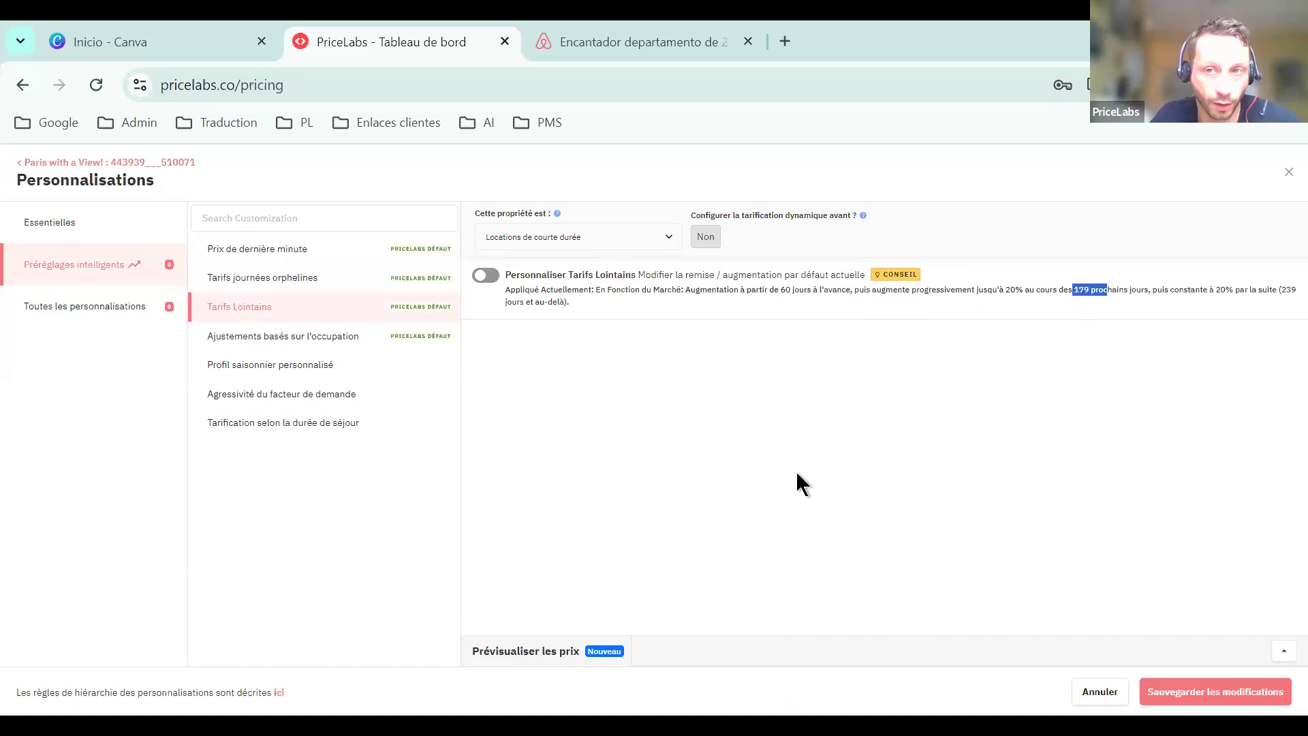
{"action": "left_click_drag", "start_coordinate": [775, 289], "coordinate": [812, 300]}
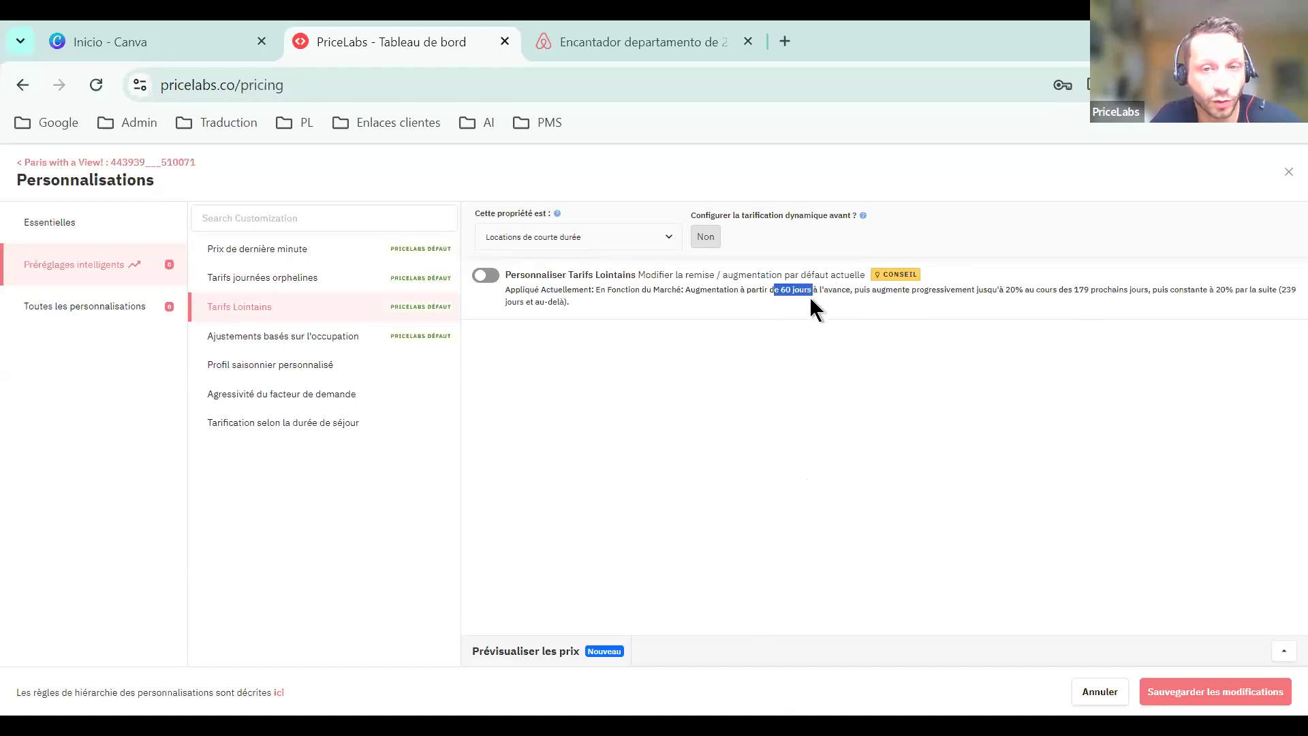
{"action": "left_click", "coordinate": [873, 337]}
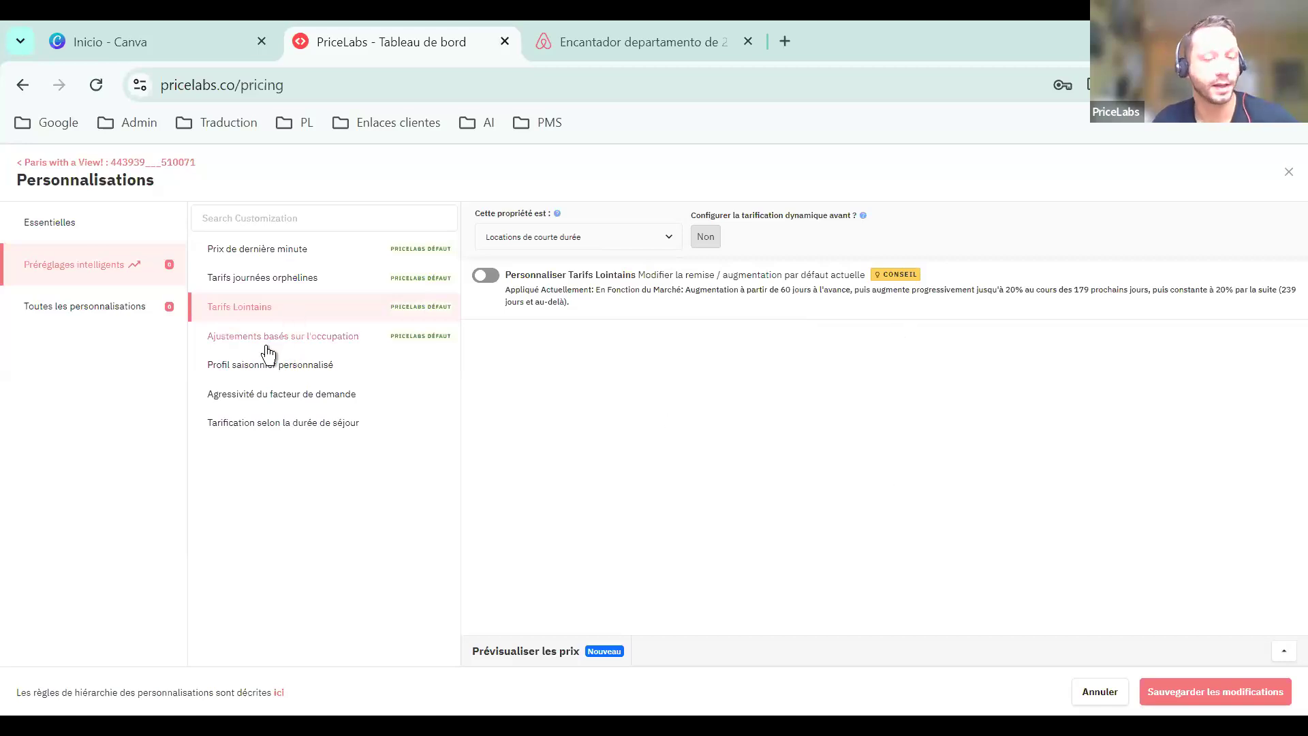
Enable occupancy-based adjustments and review the default profile's percentages by occupancy and day range, along with the available profile options
{"action": "left_click", "coordinate": [368, 338]}
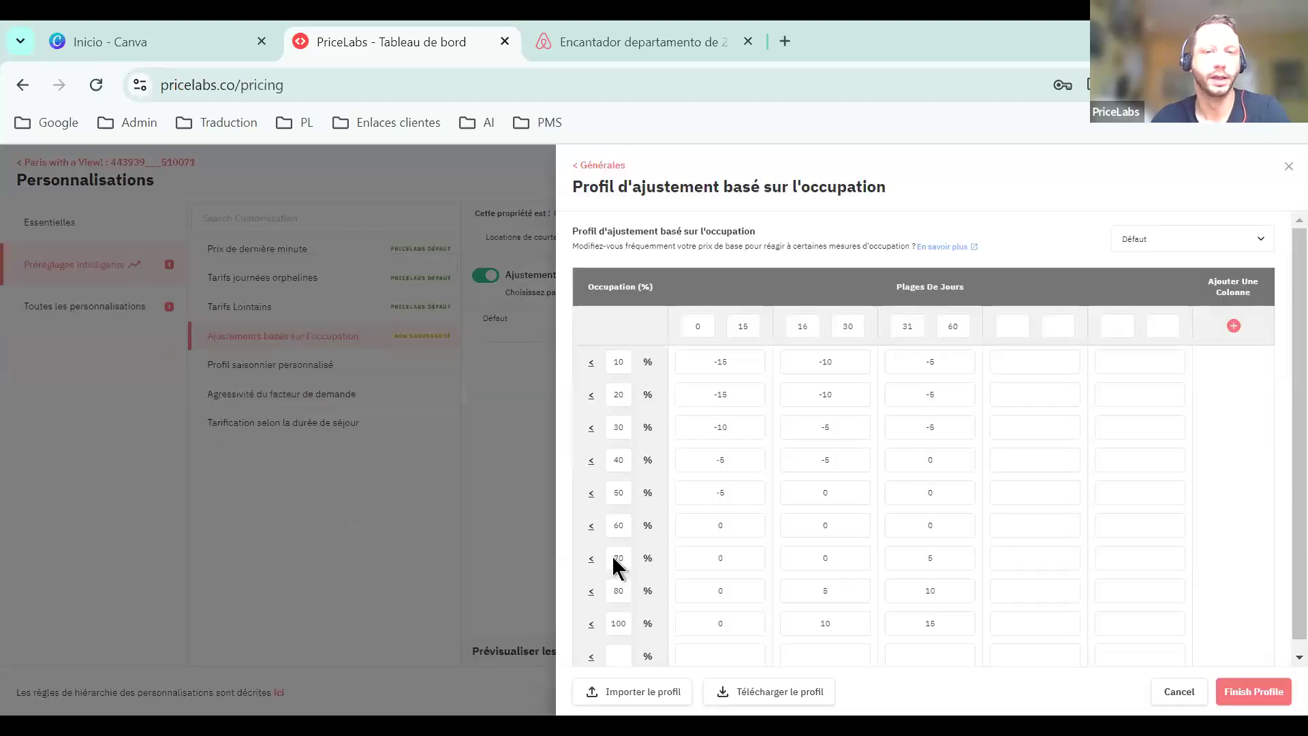
{"action": "scroll", "coordinate": [1219, 414], "scroll_direction": "down", "scroll_amount": 1}
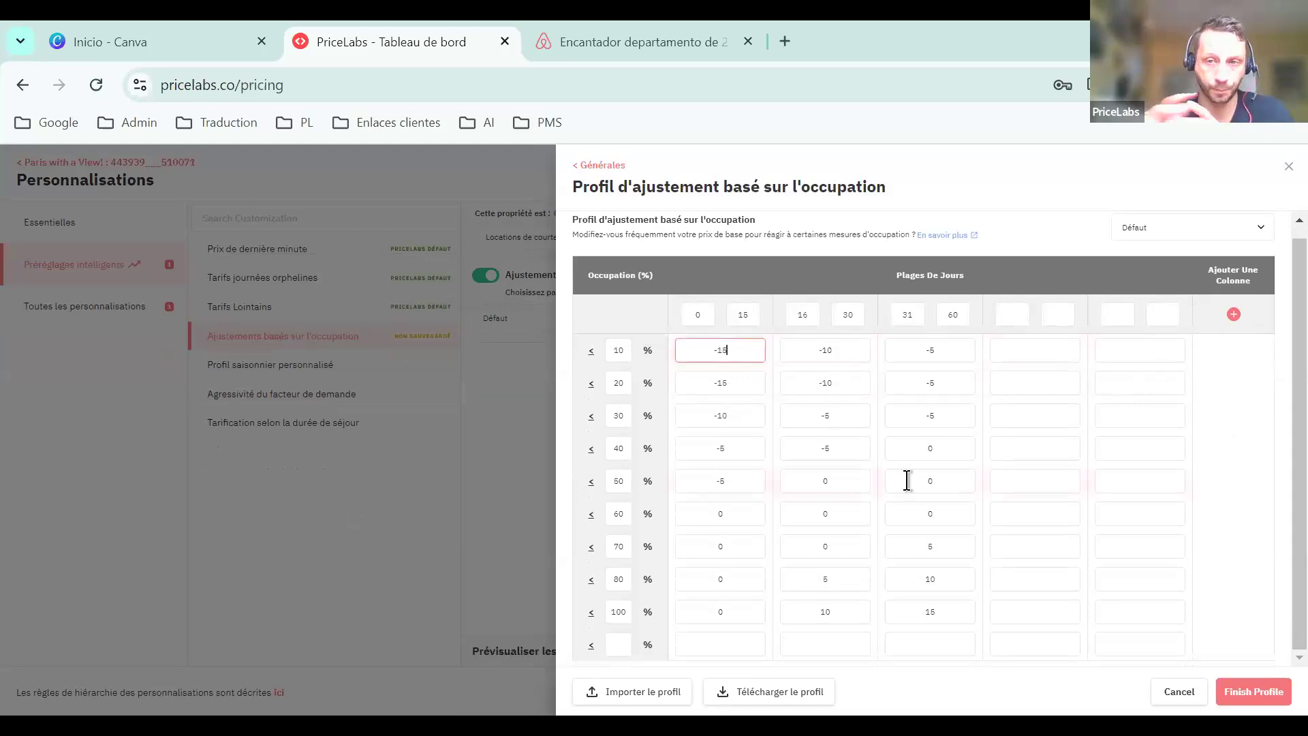
{"action": "left_click", "coordinate": [1225, 231]}
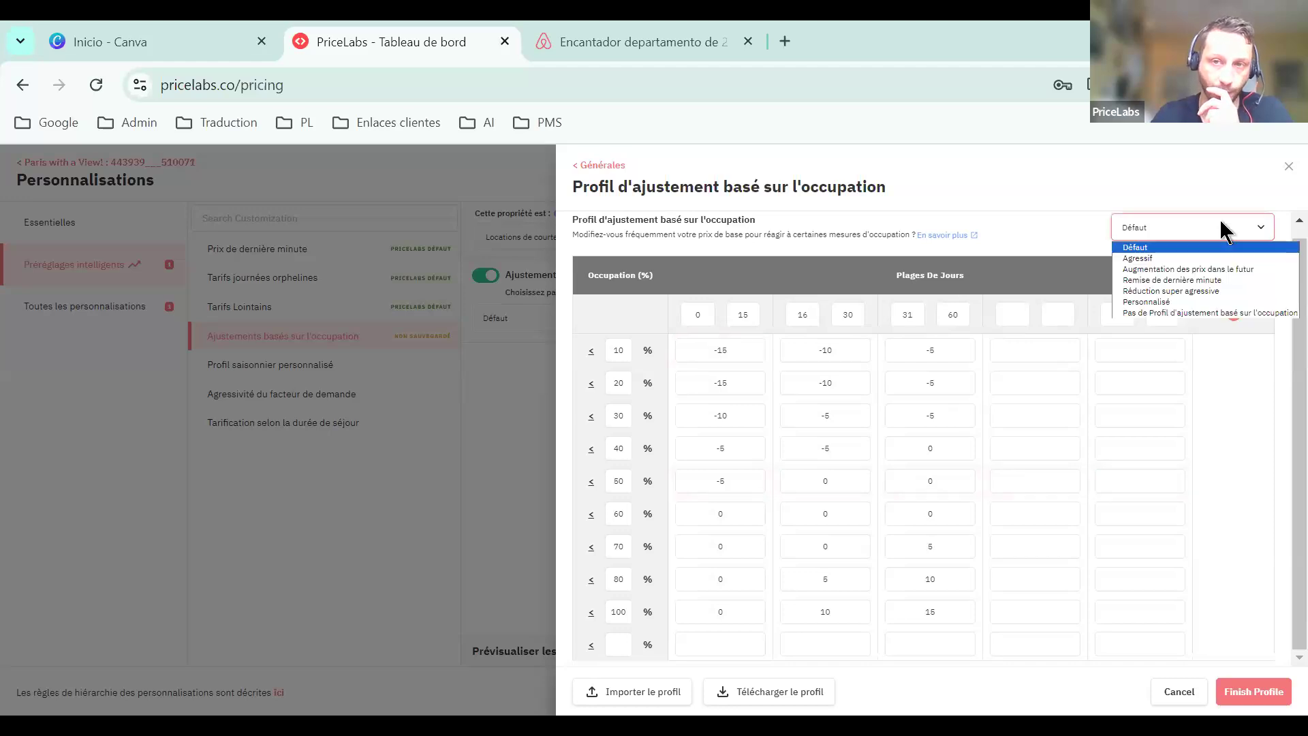
{"action": "left_click", "coordinate": [744, 366]}
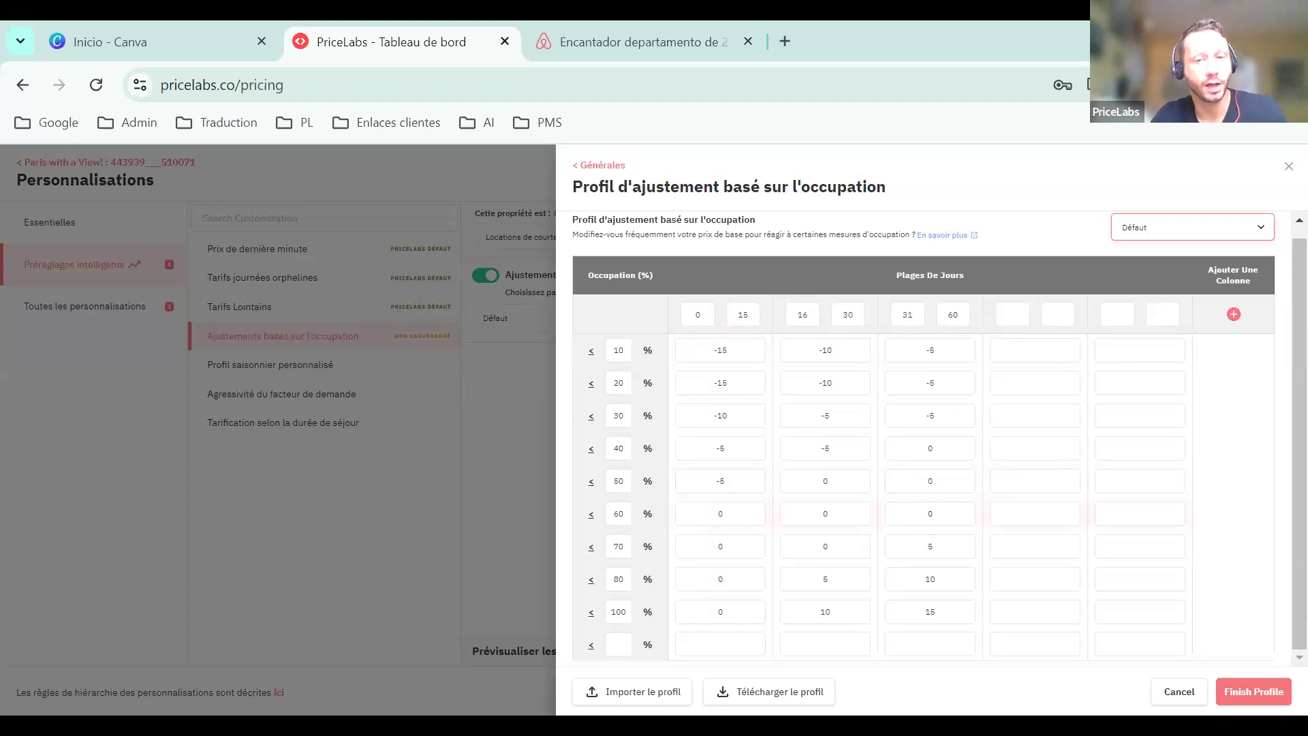
{"action": "left_click", "coordinate": [720, 514]}
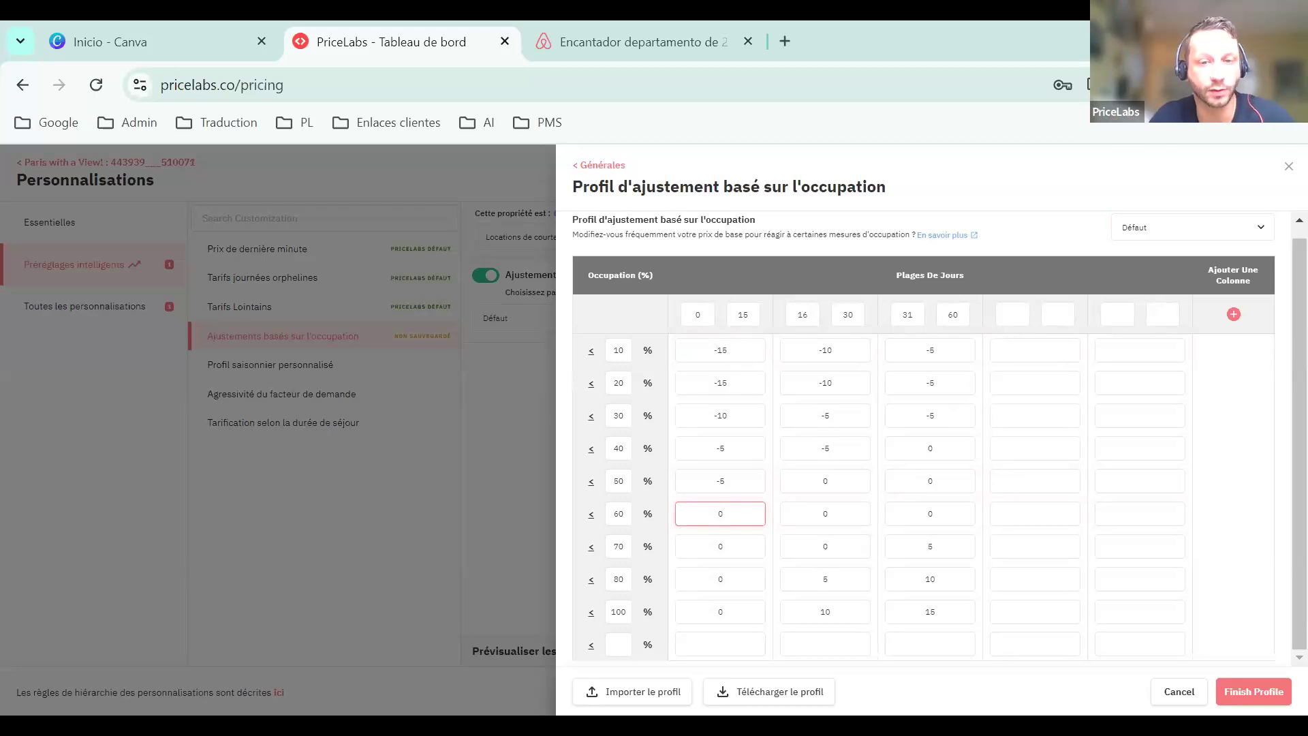
Examine the default occupancy profile's adjustments at the 80% row and its day-range columns, including the empty ranges after day 60
{"action": "left_click", "coordinate": [618, 579]}
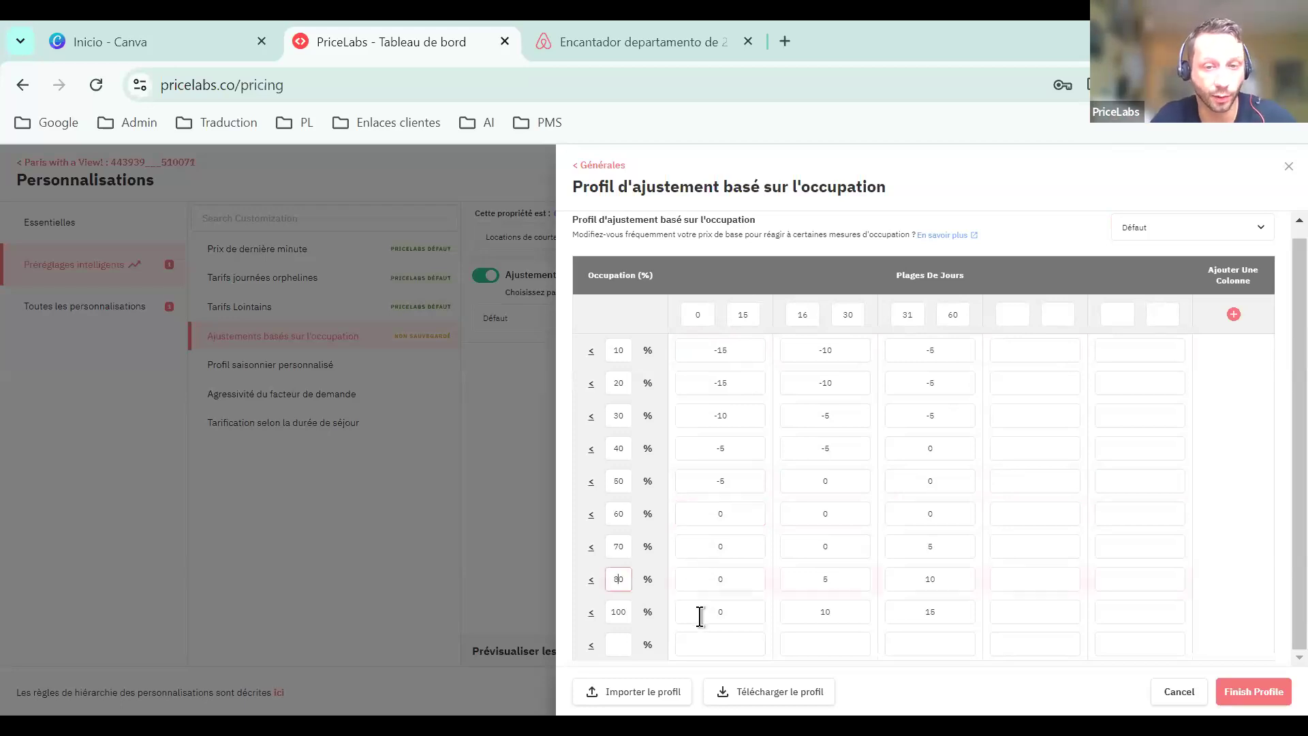
{"action": "key", "text": "Tab"}
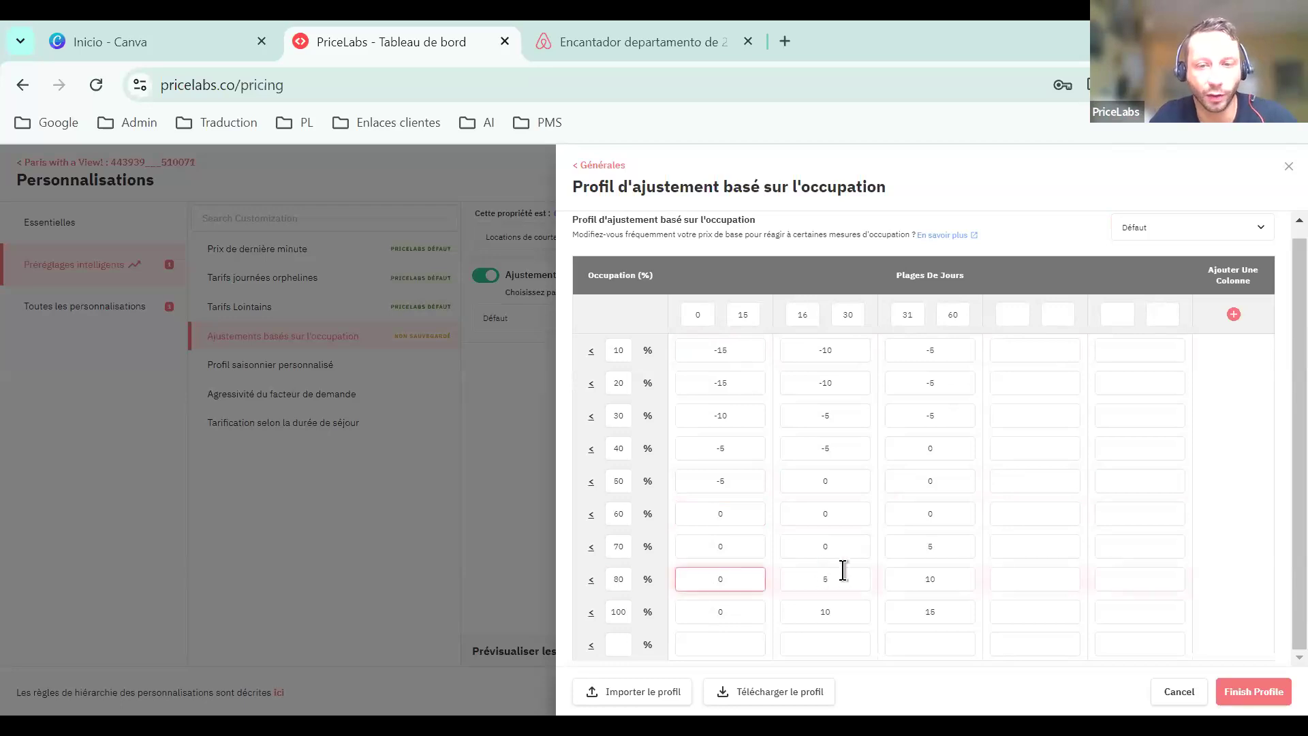
{"action": "key", "text": "Tab"}
{"action": "key", "text": "Tab"}
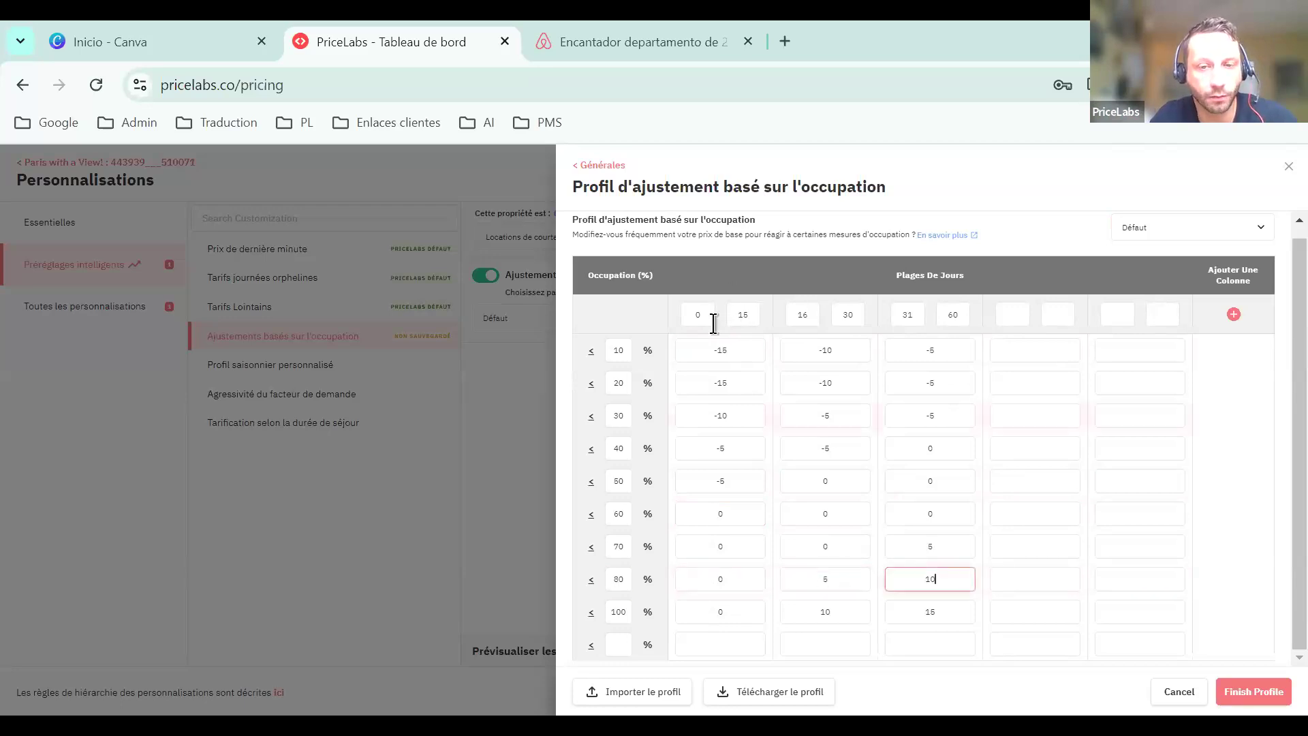
{"action": "left_click", "coordinate": [758, 324]}
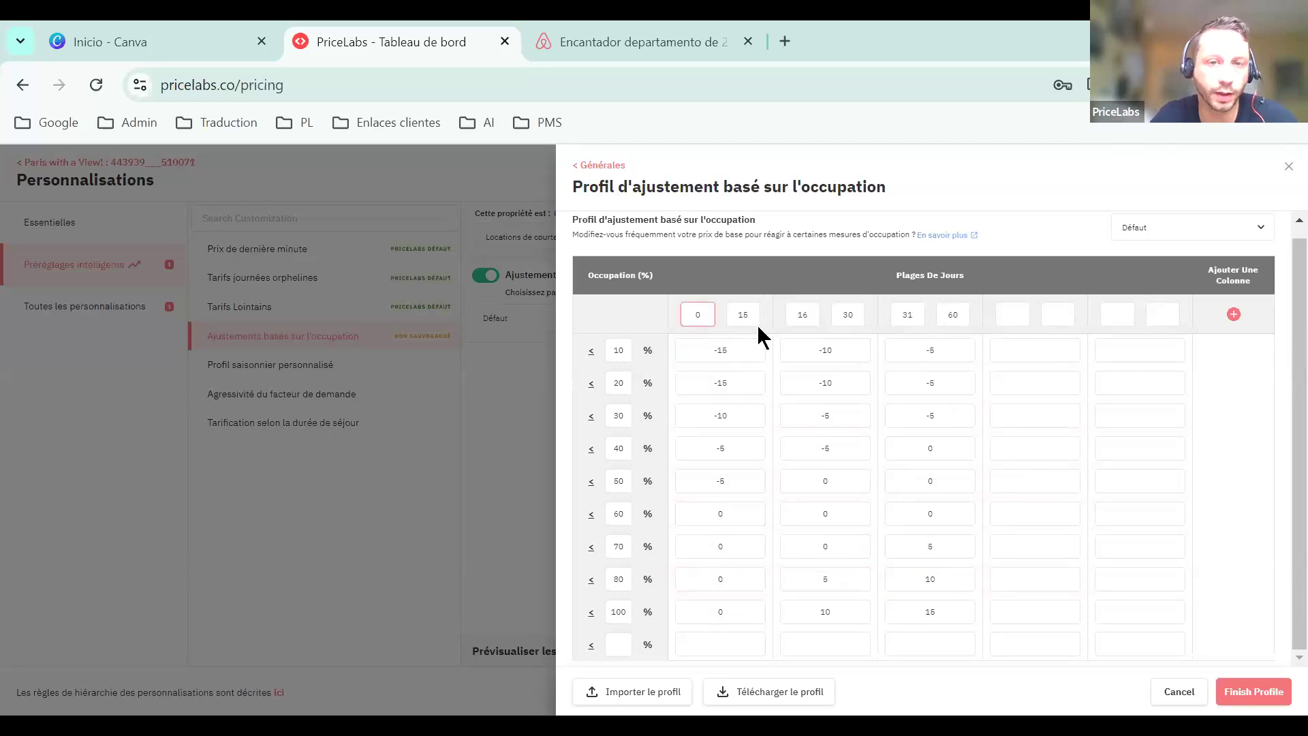
{"action": "key", "text": "Tab"}
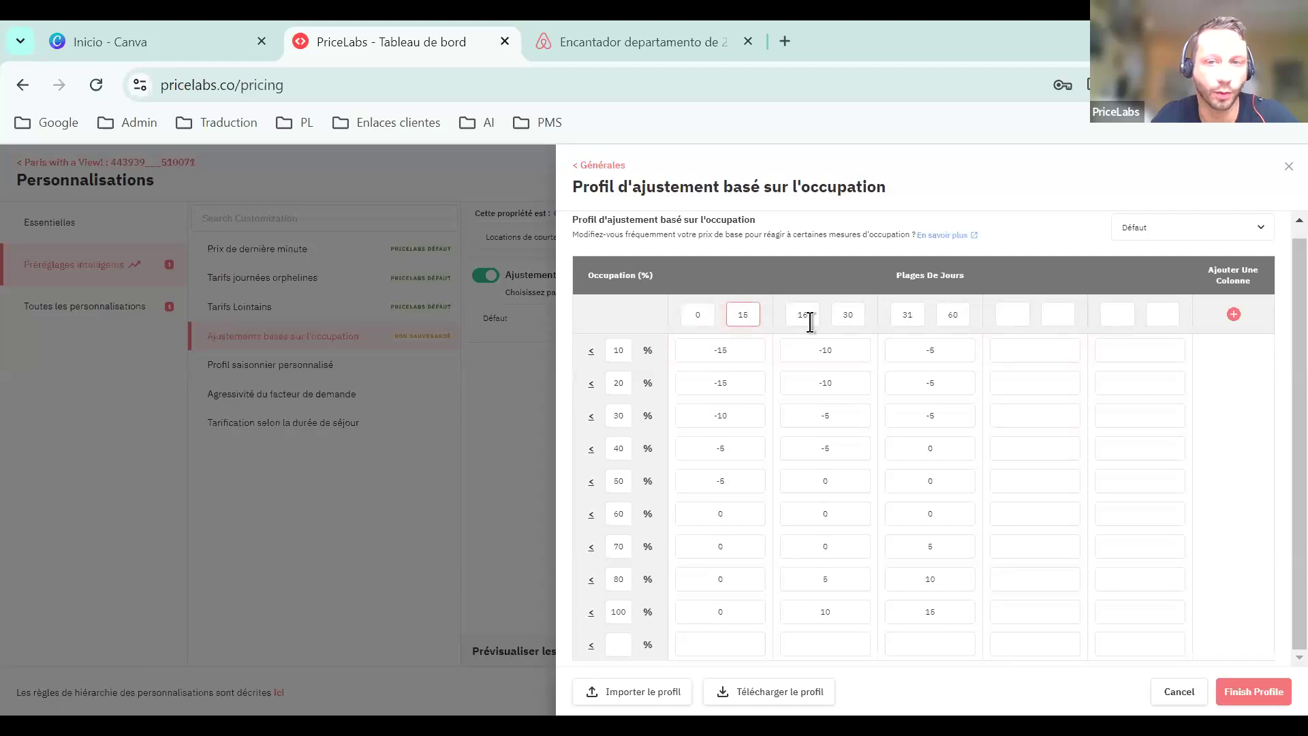
{"action": "key", "text": "Tab"}
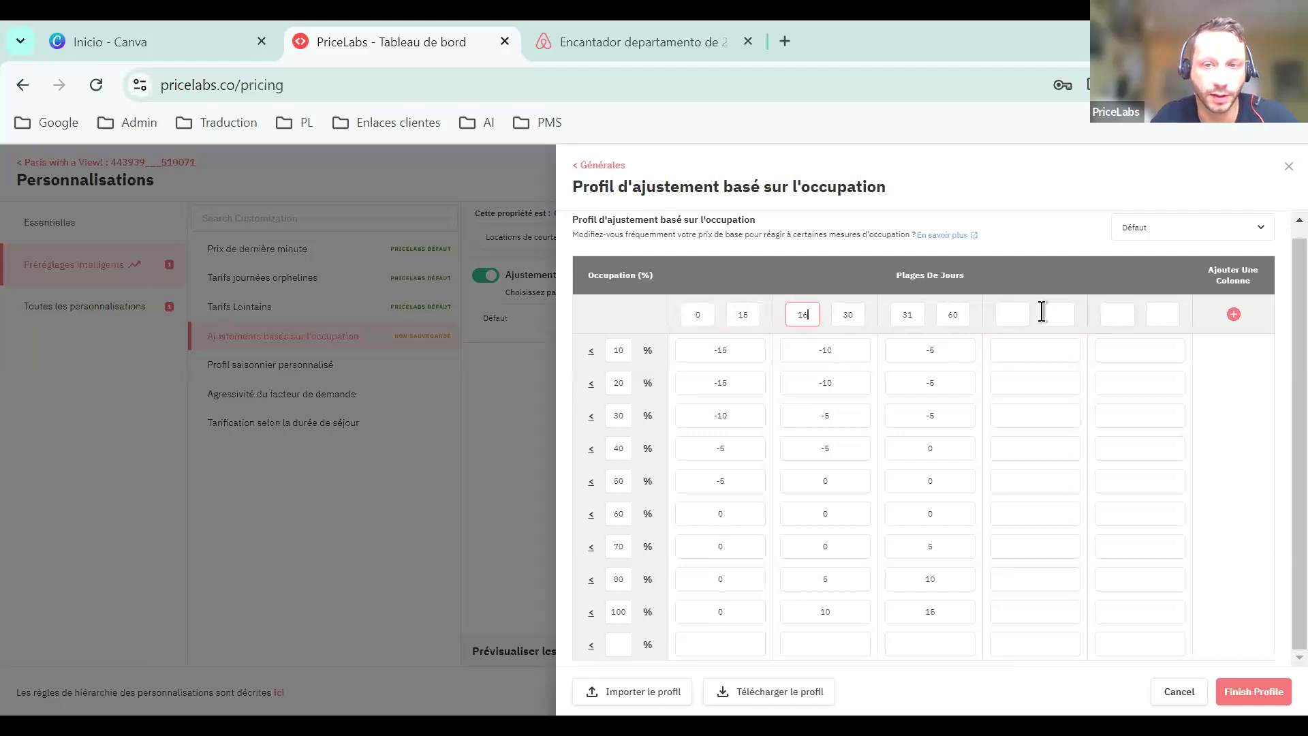
{"action": "left_click", "coordinate": [1013, 317]}
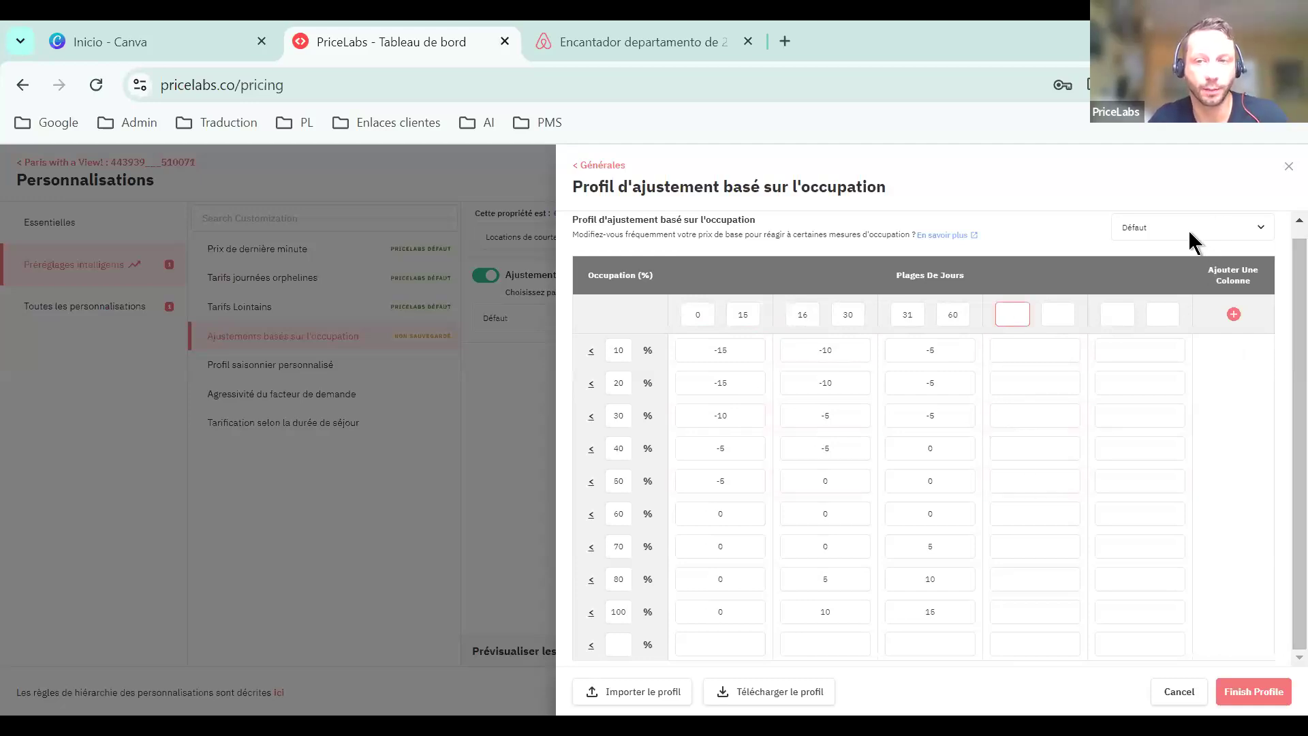
Switch the occupancy-based adjustment profile to Agressif and review its percentages for the nearest 15 days
{"action": "left_click", "coordinate": [1163, 235]}
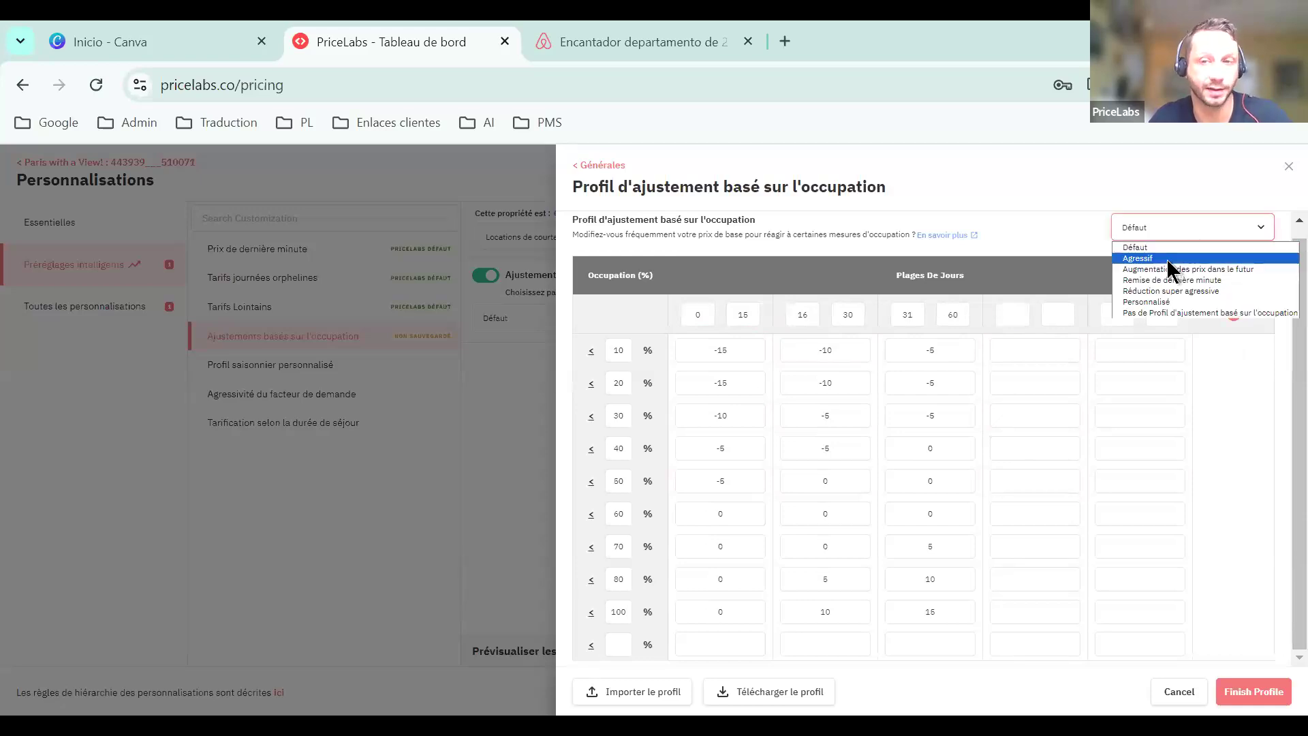
{"action": "left_click", "coordinate": [1167, 259]}
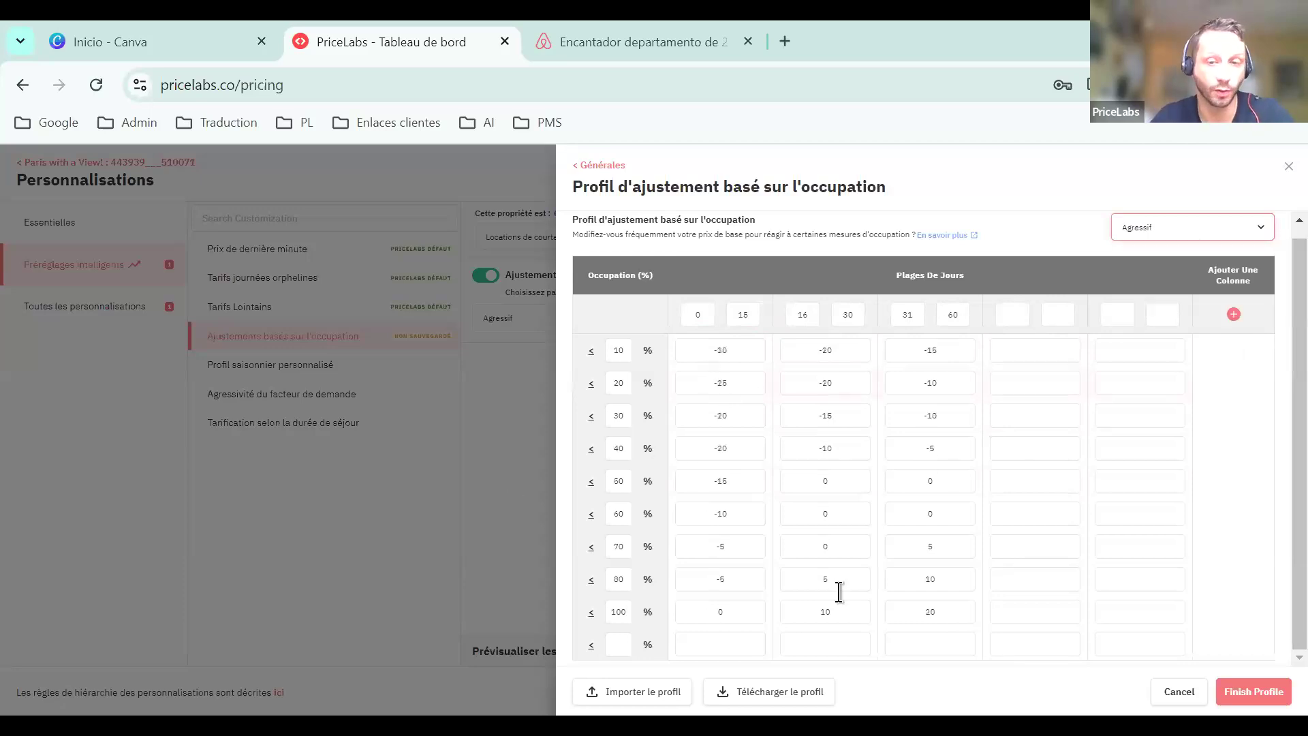
{"action": "left_click", "coordinate": [762, 573]}
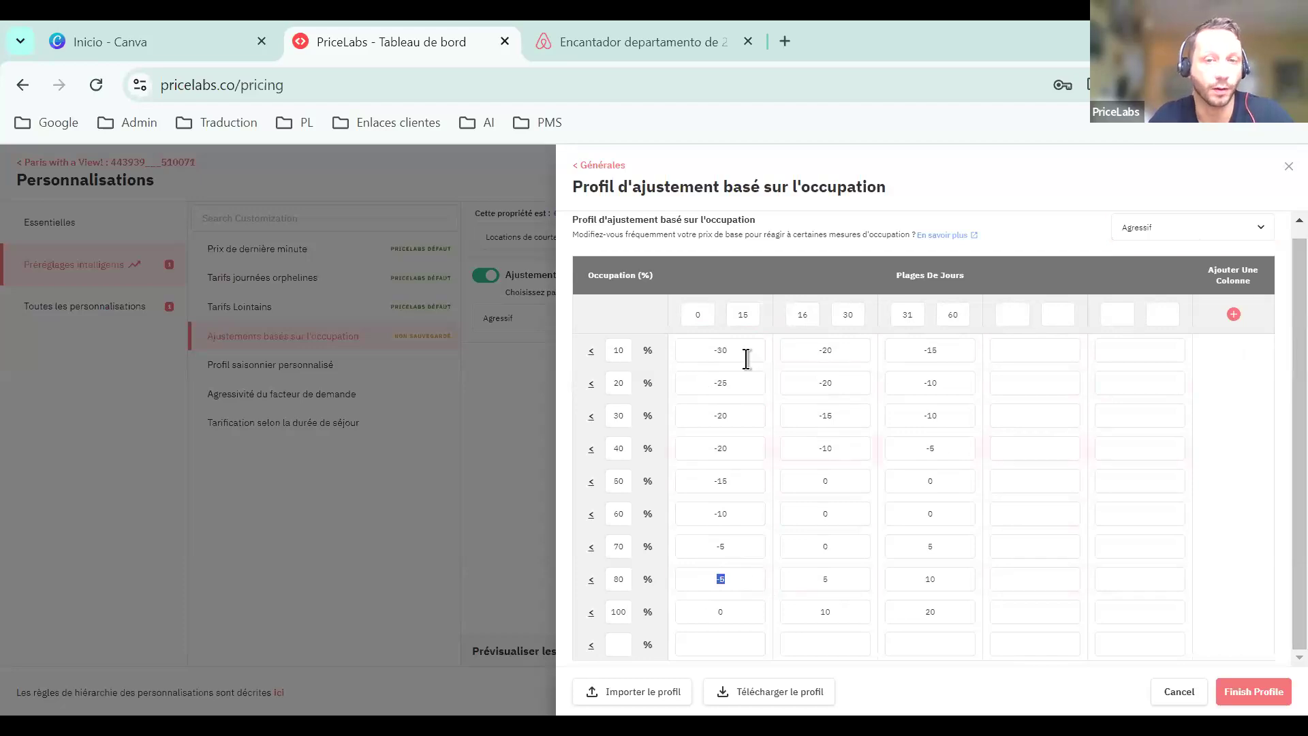
{"action": "left_click", "coordinate": [759, 360]}
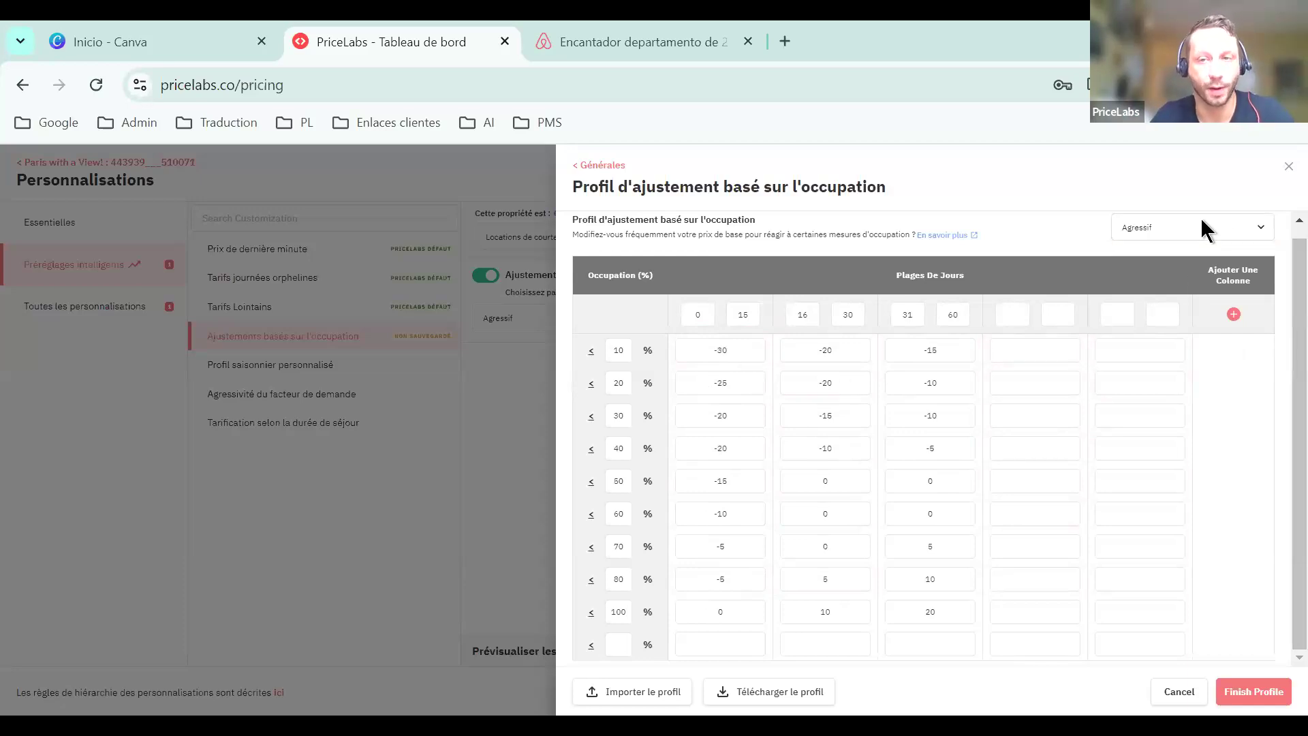
Set the occupancy profile back to Défaut, finish the profile and disable the occupancy-based adjustments
{"action": "left_click", "coordinate": [1167, 237]}
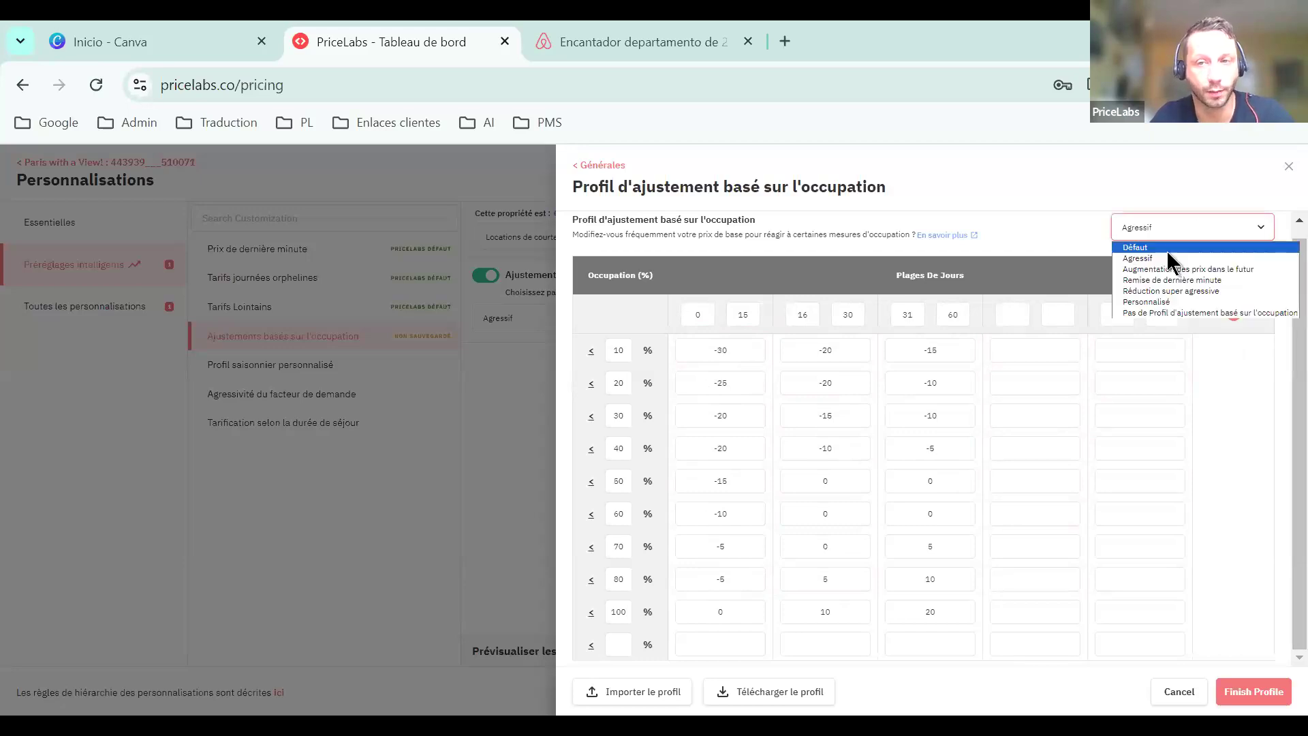
{"action": "left_click", "coordinate": [1157, 245]}
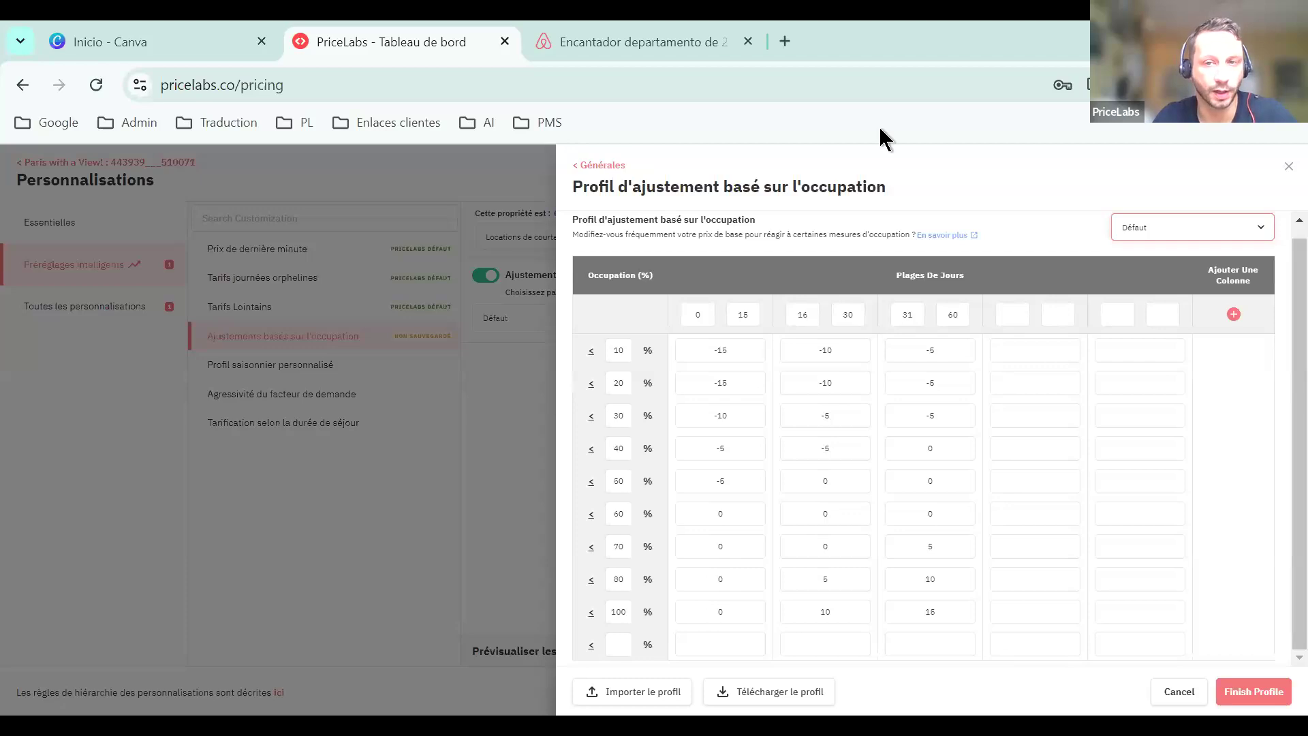
{"action": "left_click", "coordinate": [1257, 690]}
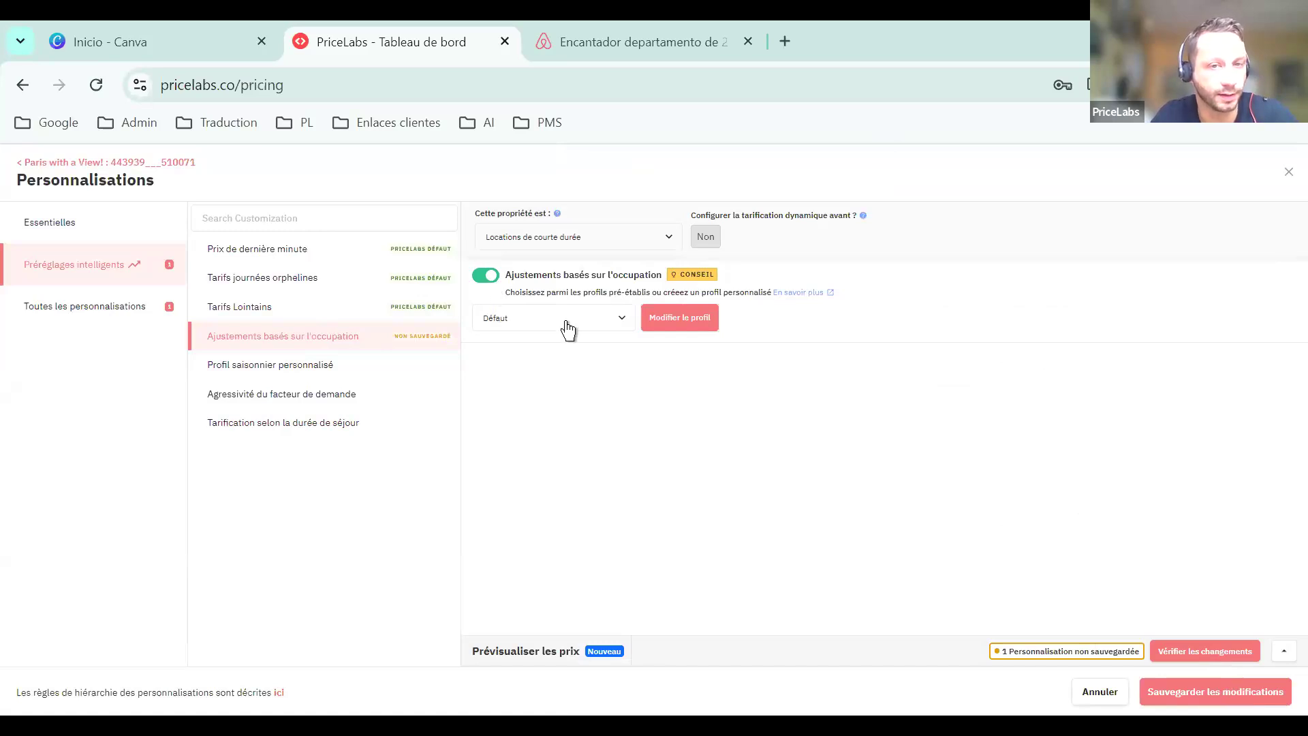
{"action": "left_click", "coordinate": [486, 275]}
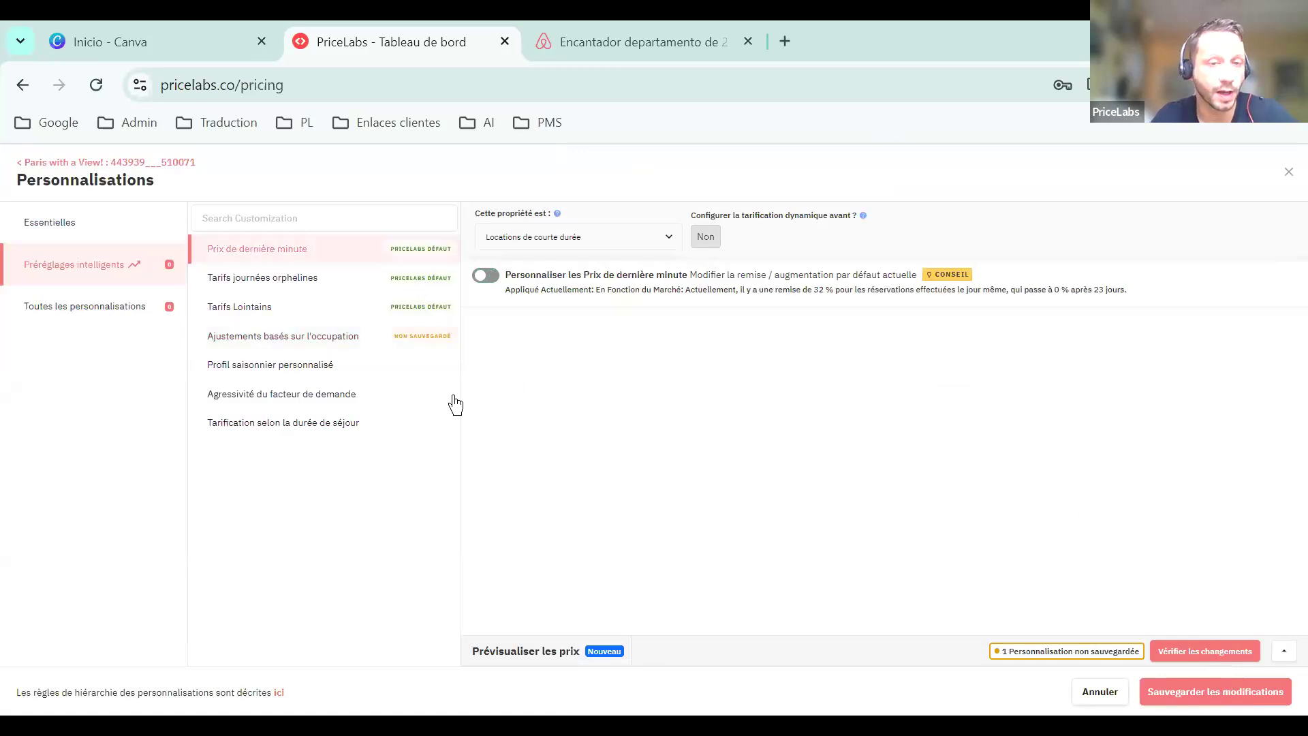
Enable custom last-minute pricing and review the available adjustment types, keeping Fixe selected
{"action": "left_click", "coordinate": [486, 276]}
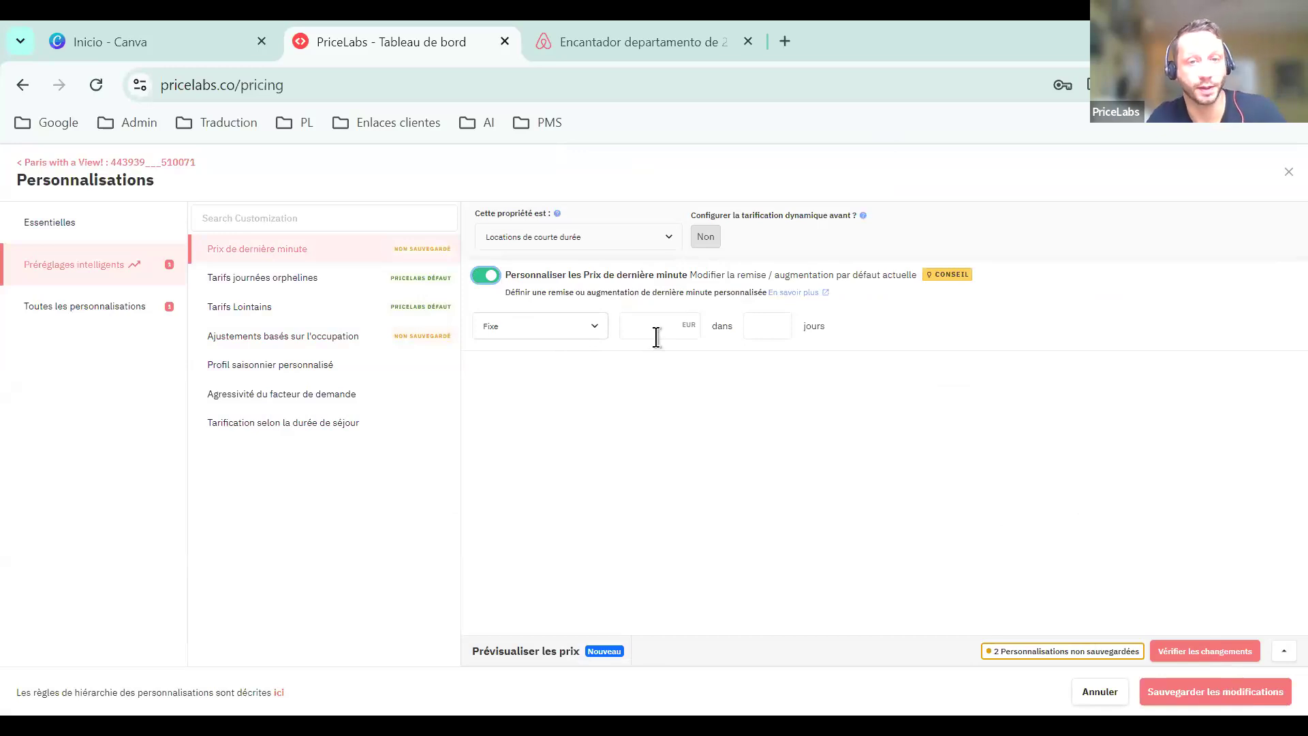
{"action": "left_click", "coordinate": [556, 327]}
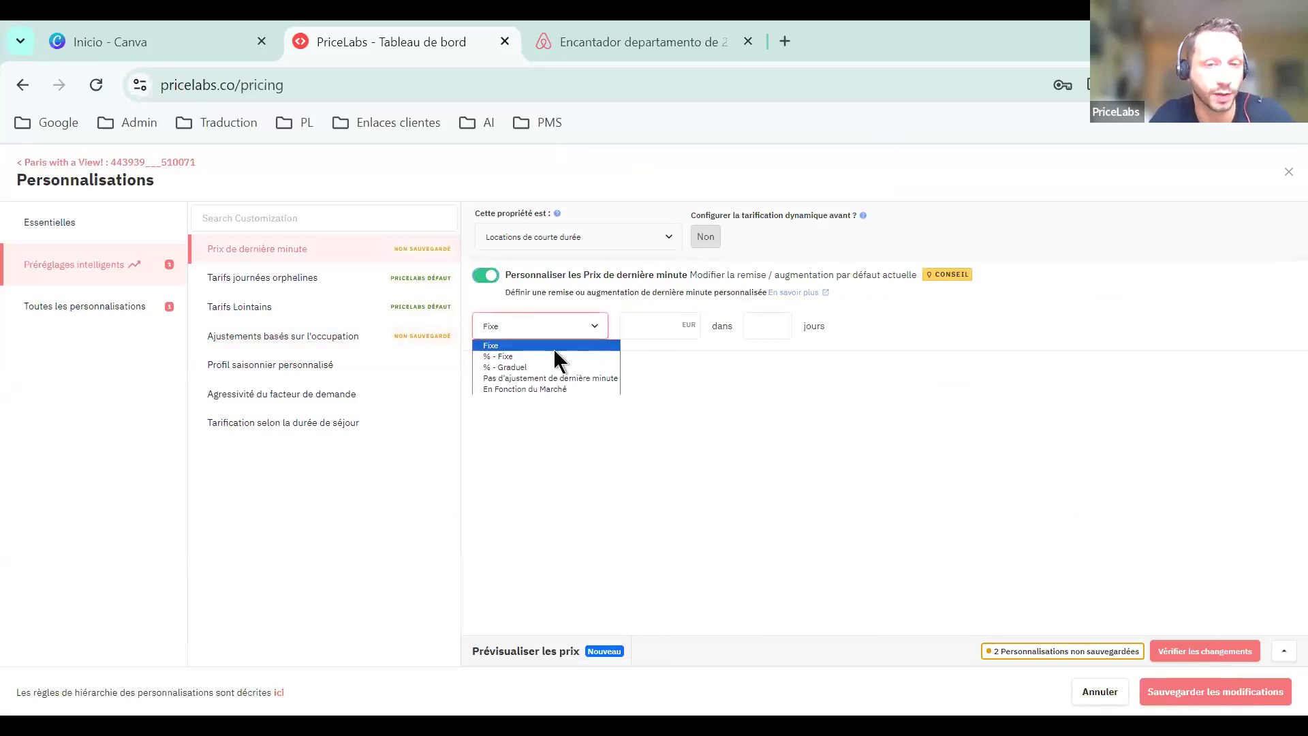
{"action": "left_click", "coordinate": [652, 319]}
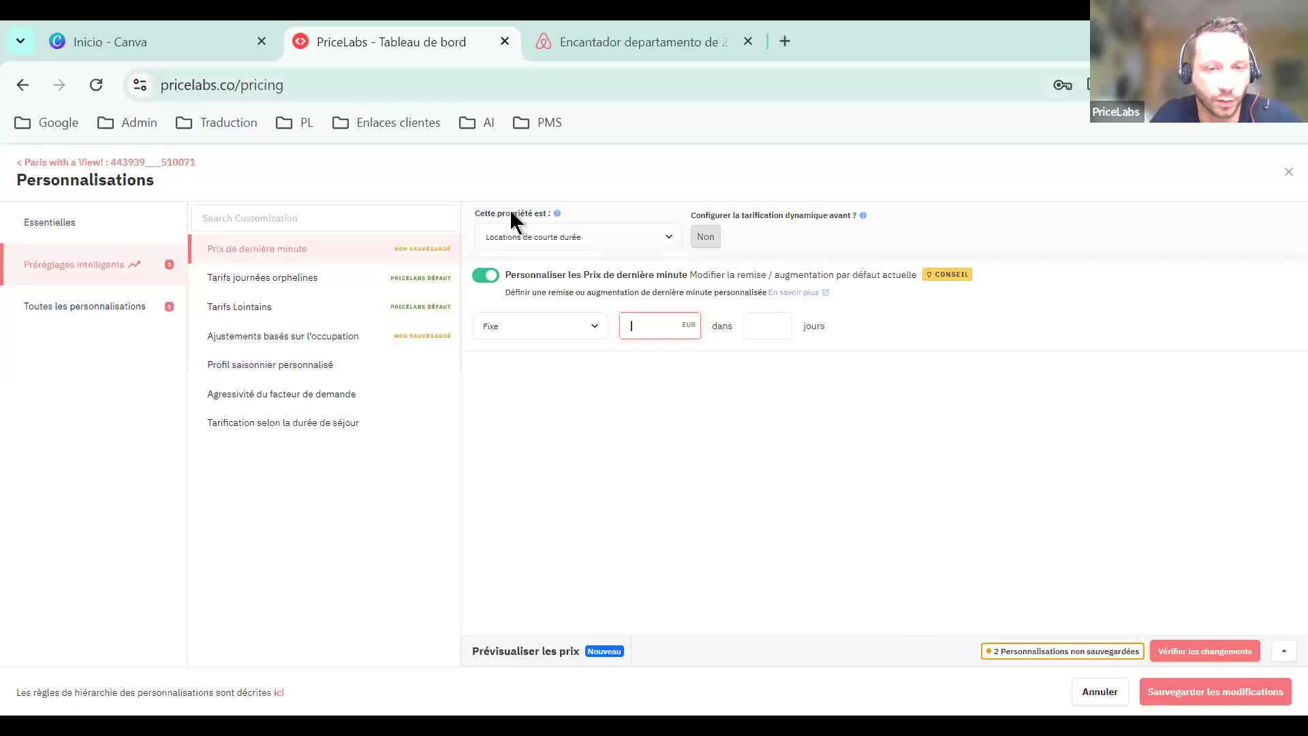
{"action": "left_click", "coordinate": [585, 332]}
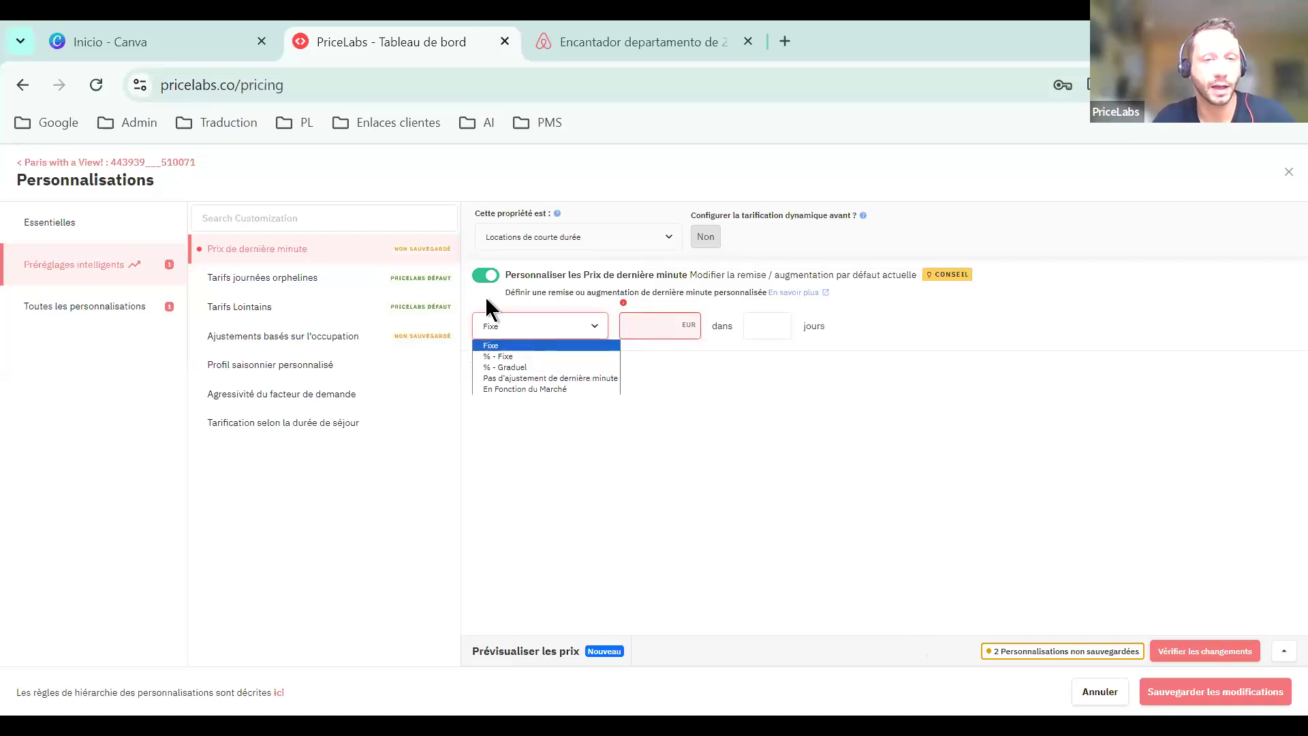
{"action": "left_click", "coordinate": [548, 345]}
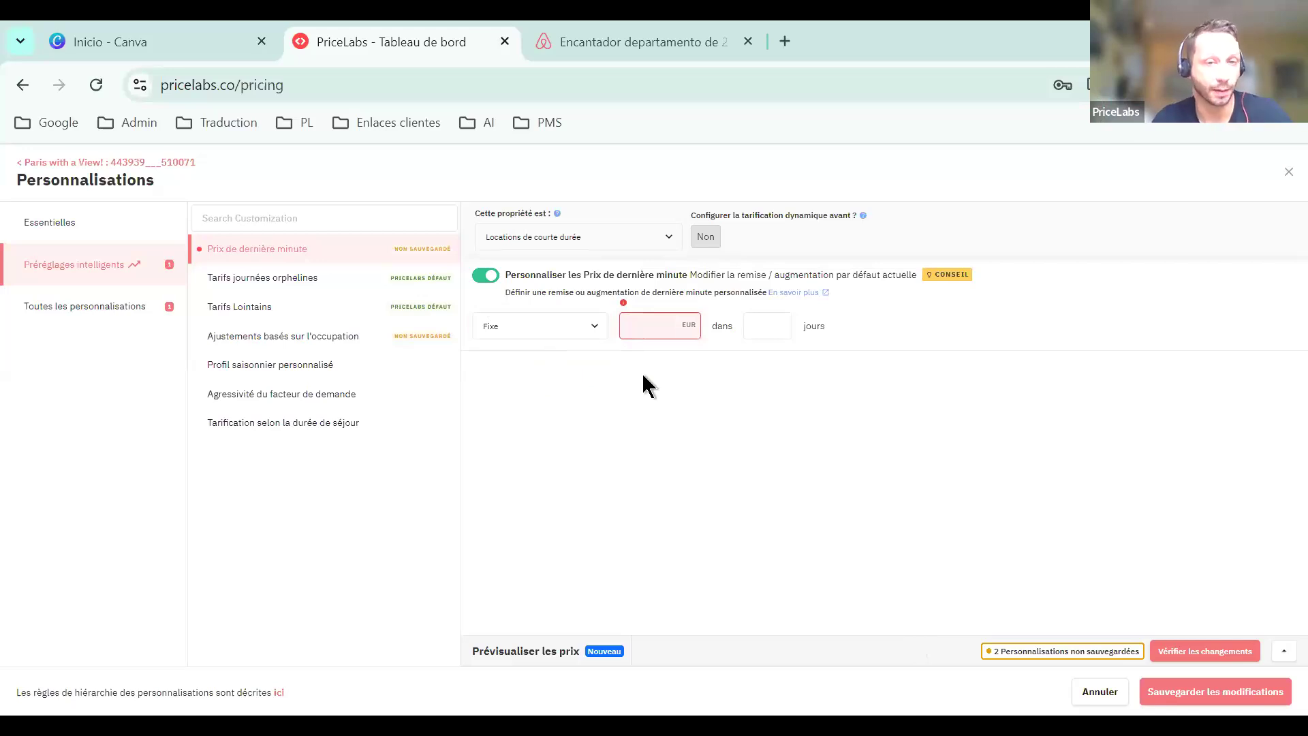
{"action": "left_click", "coordinate": [621, 362]}
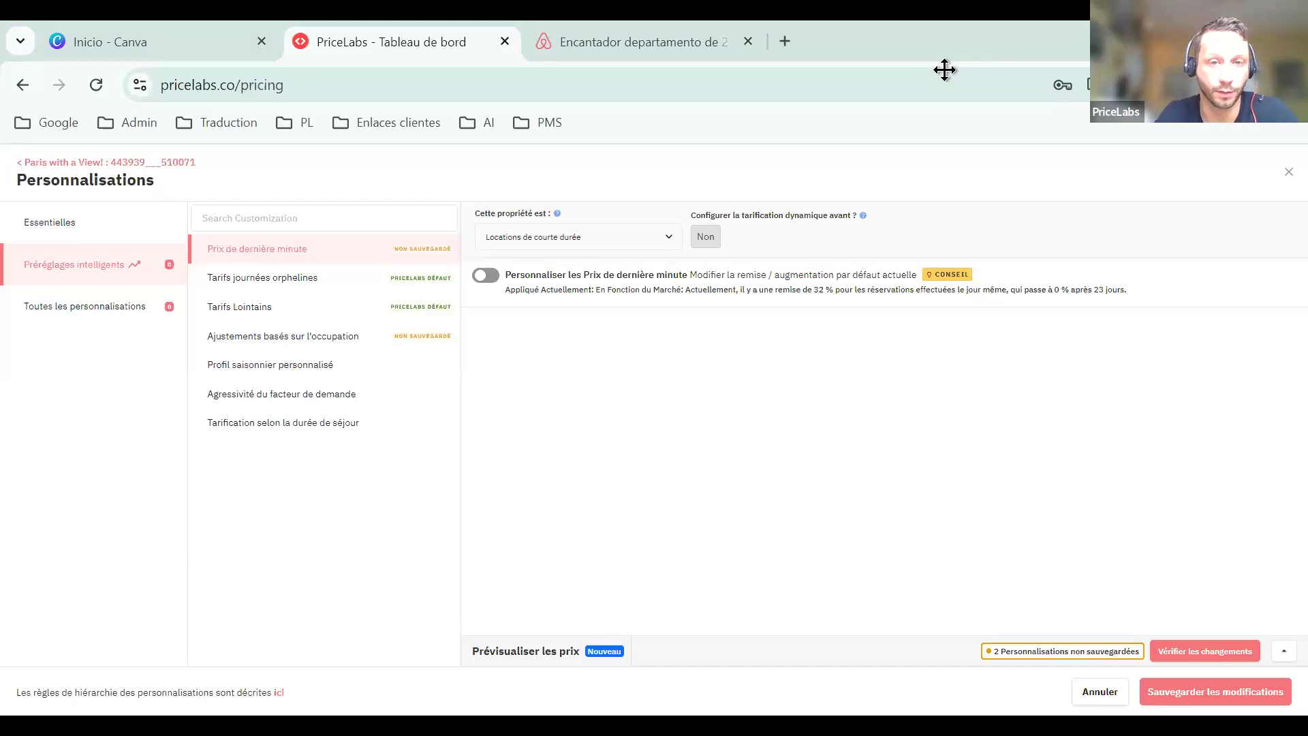
Re-enable custom last-minute pricing and choose the % - Fixe adjustment type with its discount amount left blank
{"action": "left_click", "coordinate": [488, 276]}
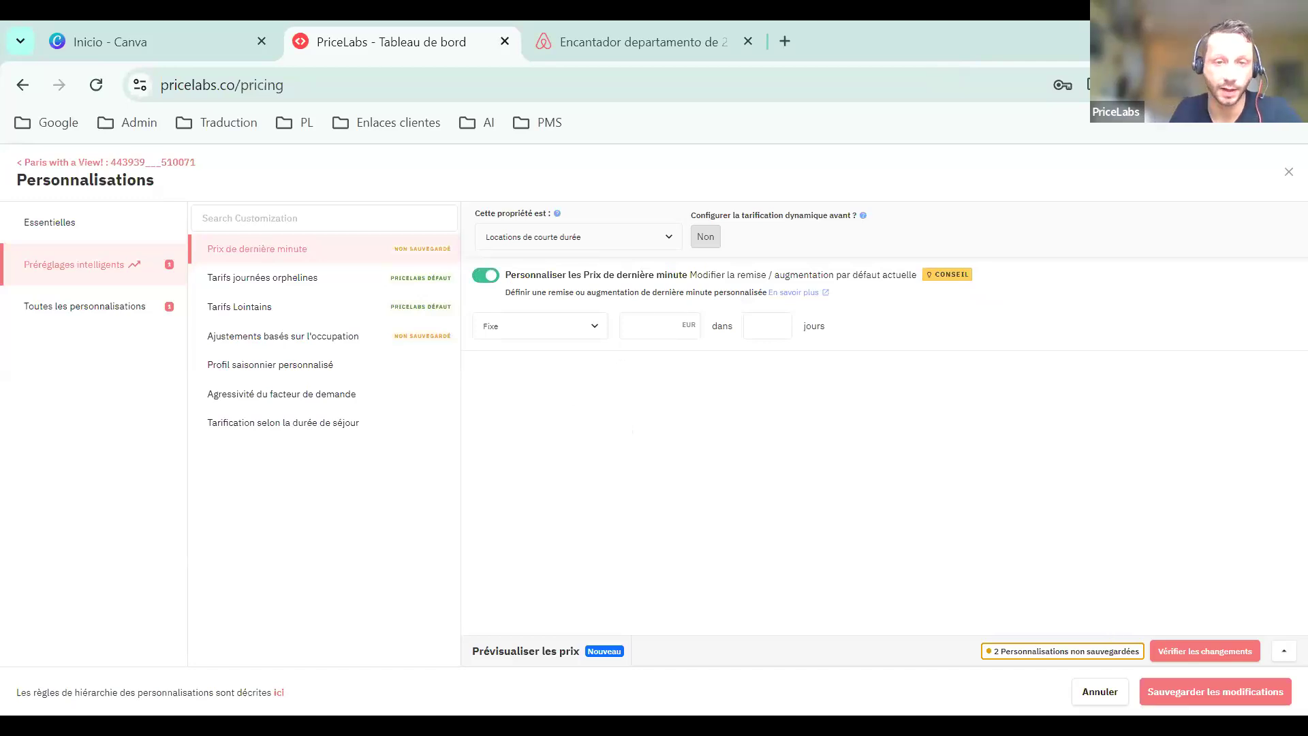
{"action": "left_click", "coordinate": [650, 326]}
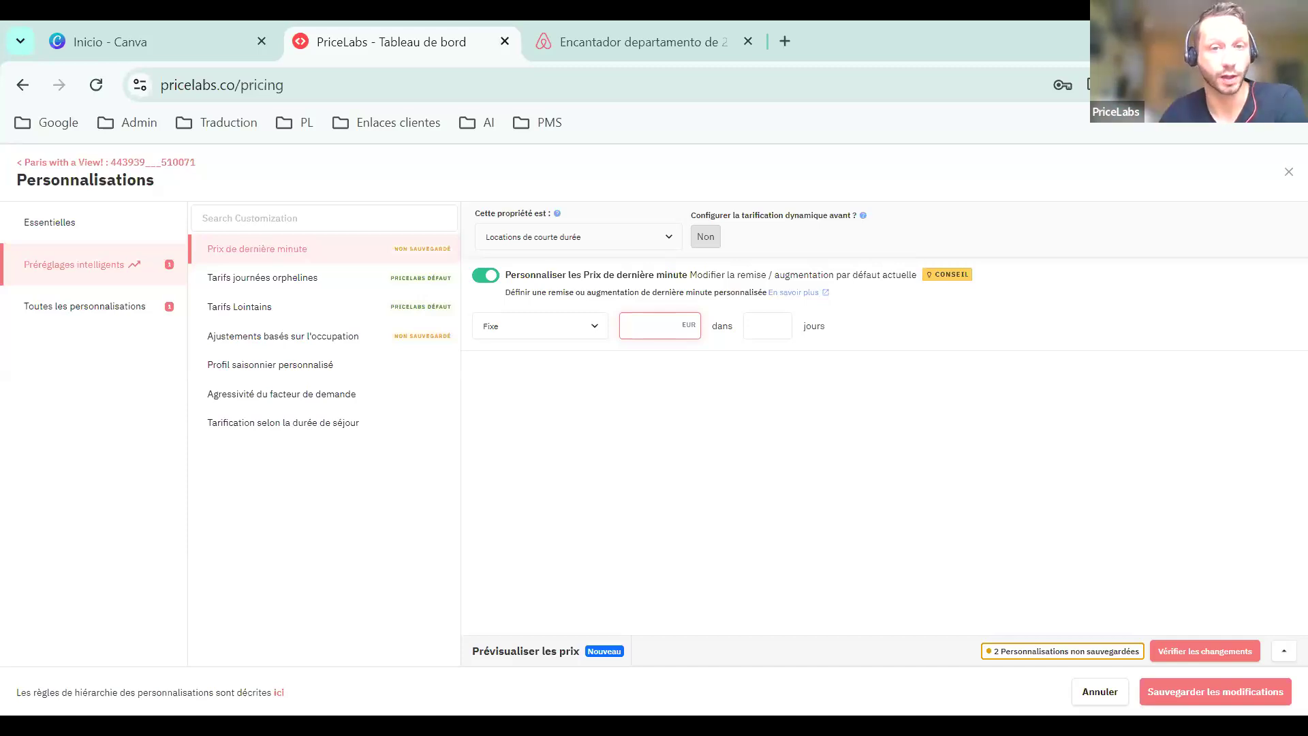
{"action": "left_click", "coordinate": [543, 328]}
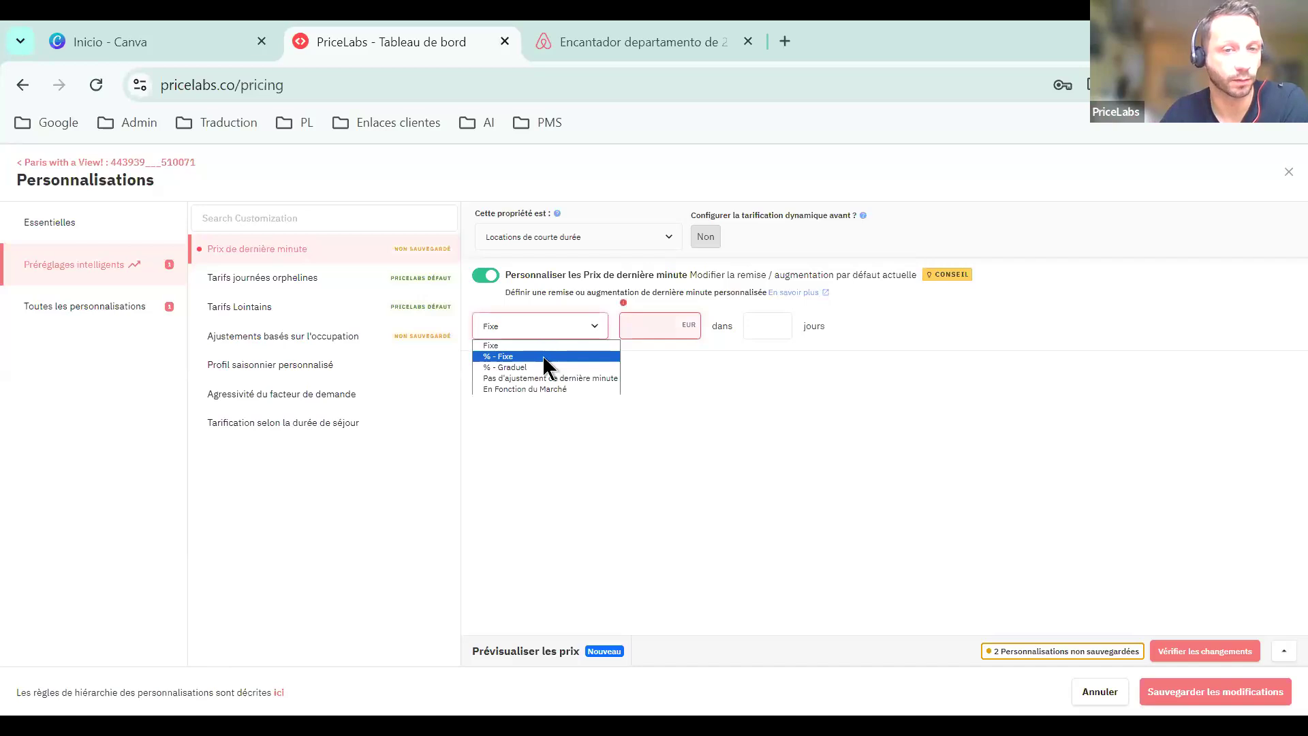
{"action": "left_click", "coordinate": [548, 355]}
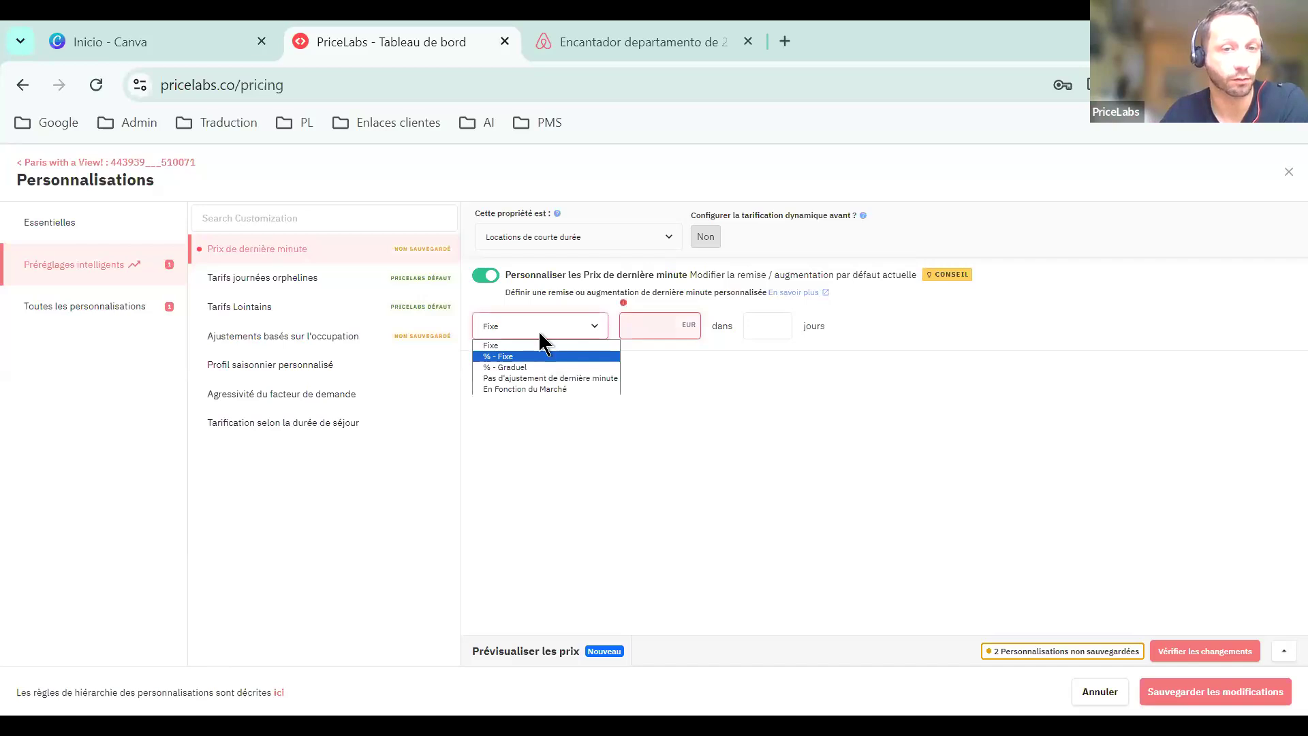
{"action": "left_click", "coordinate": [666, 336]}
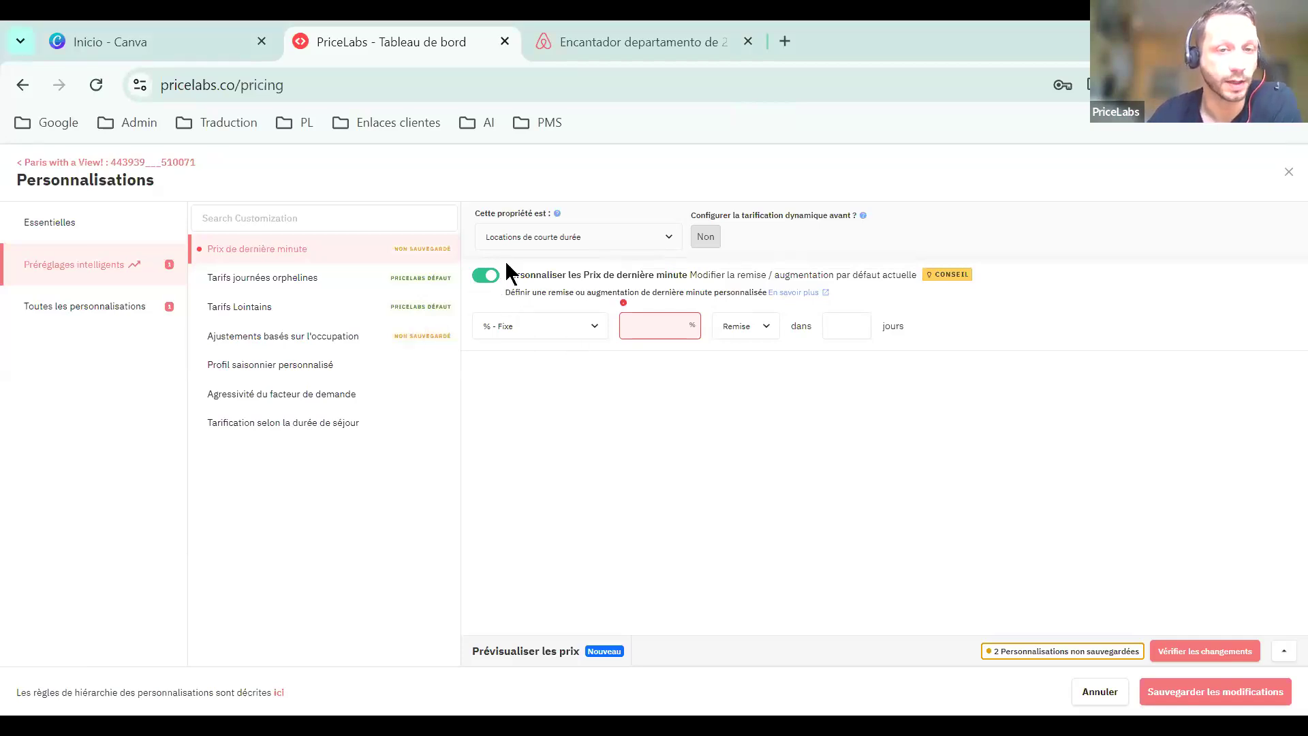
Disable the last-minute price customisation and save the listing's customisation changes
{"action": "left_click", "coordinate": [487, 275]}
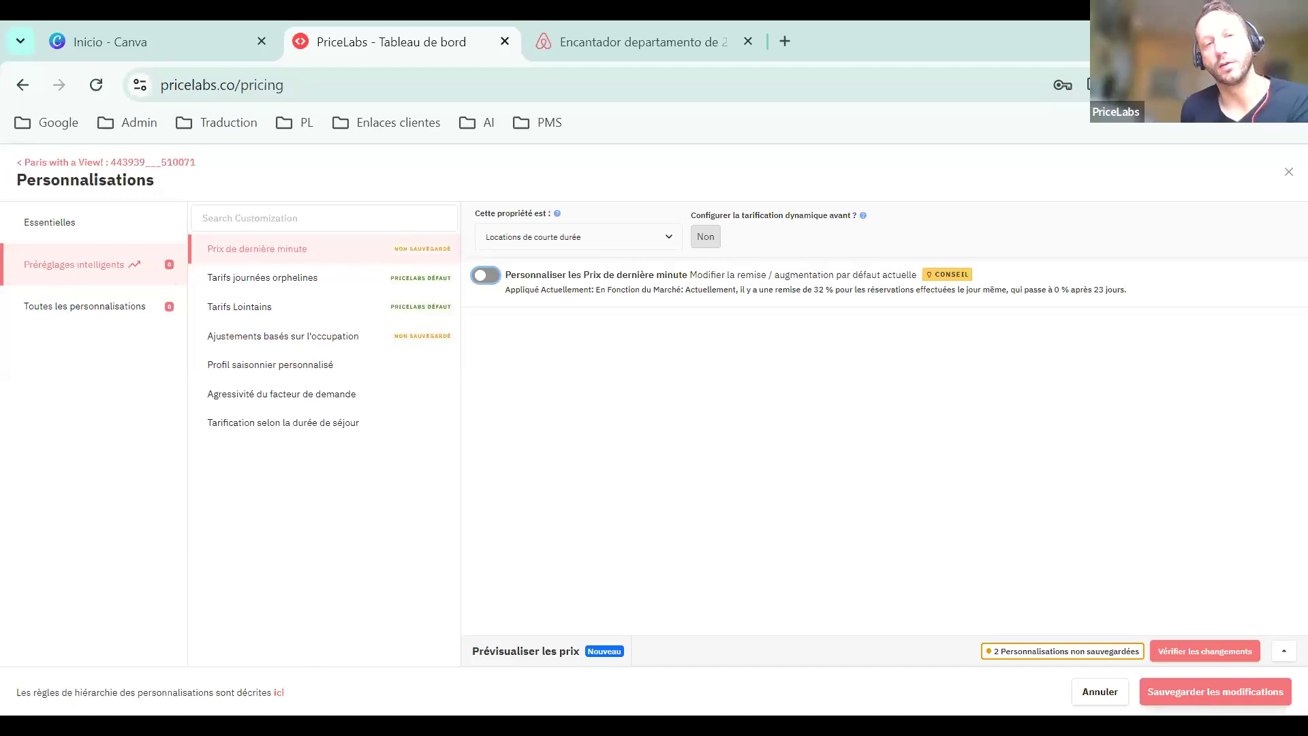
{"action": "left_click", "coordinate": [1215, 692]}
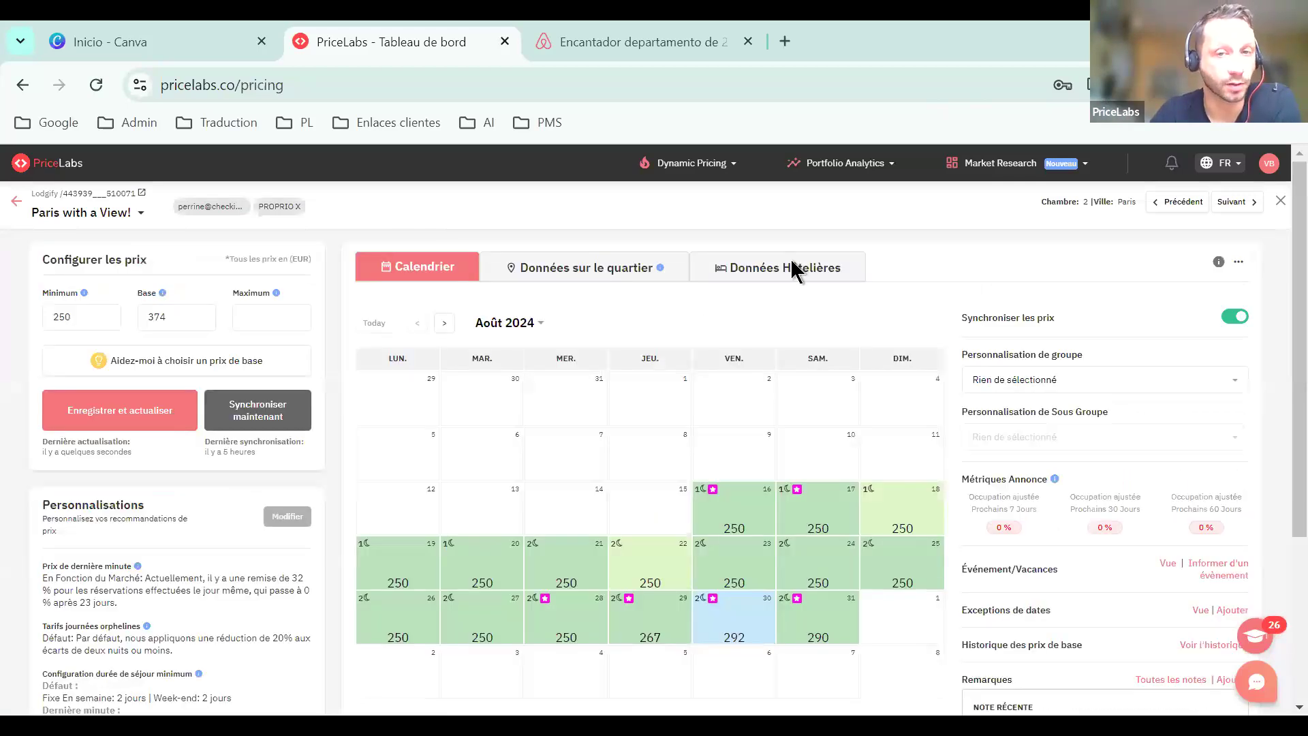
View the listing's hotel data and return to its August 2024 price calendar
{"action": "left_click", "coordinate": [771, 269]}
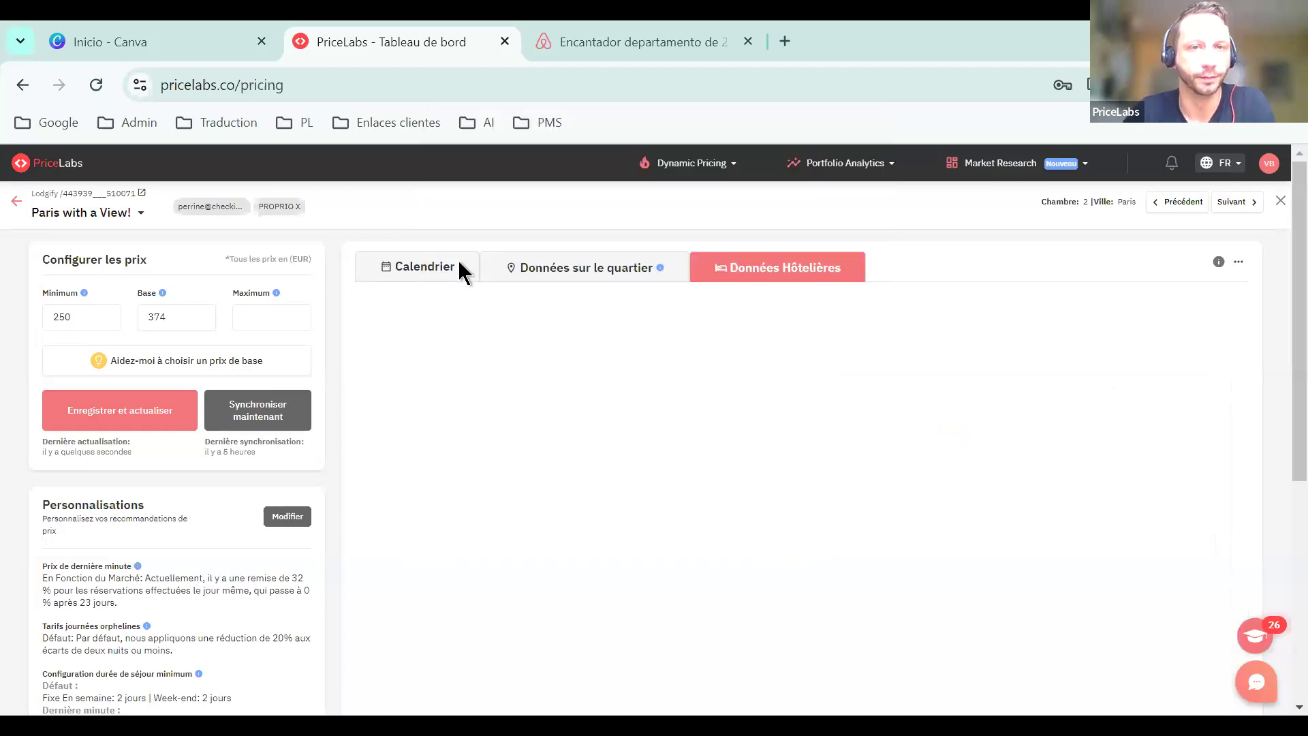
{"action": "left_click", "coordinate": [460, 270]}
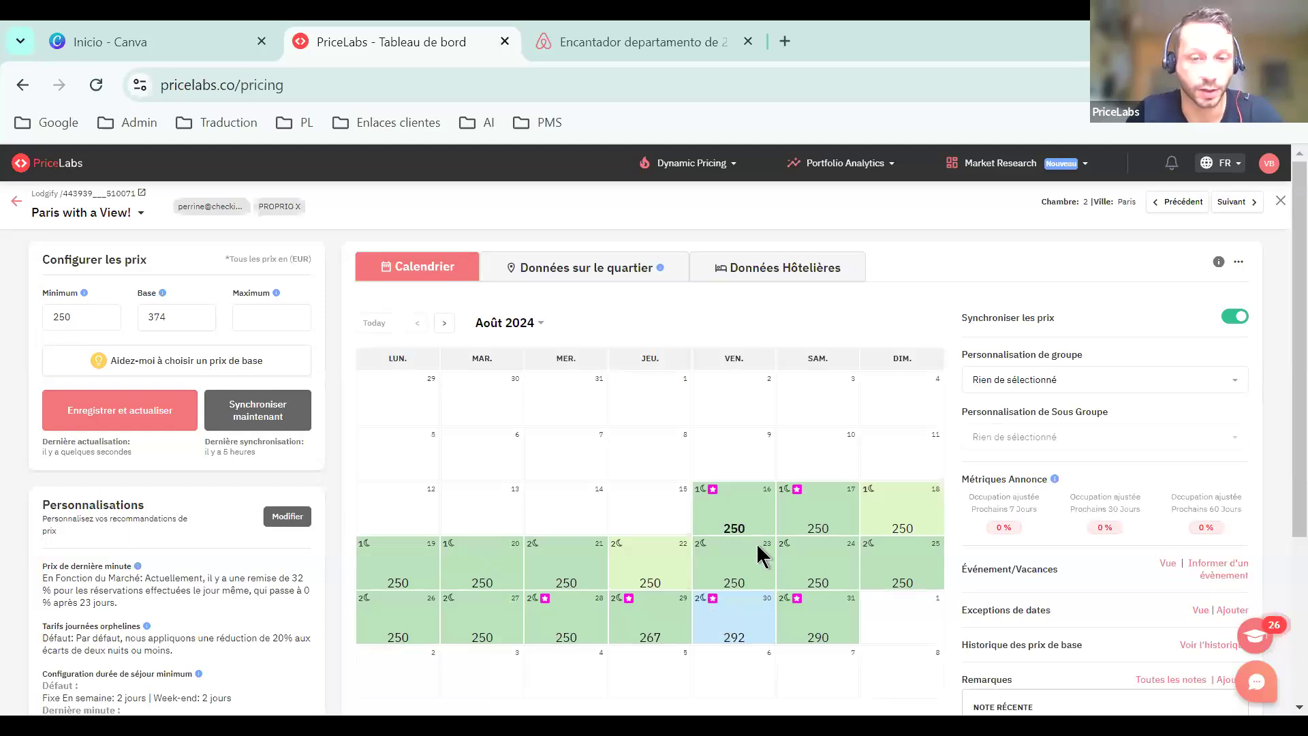
Try to add a date-specific exception for Aug 16, 2024 with a fixed price of 200 EUR, below the listing's minimum price
{"action": "left_click", "coordinate": [734, 498]}
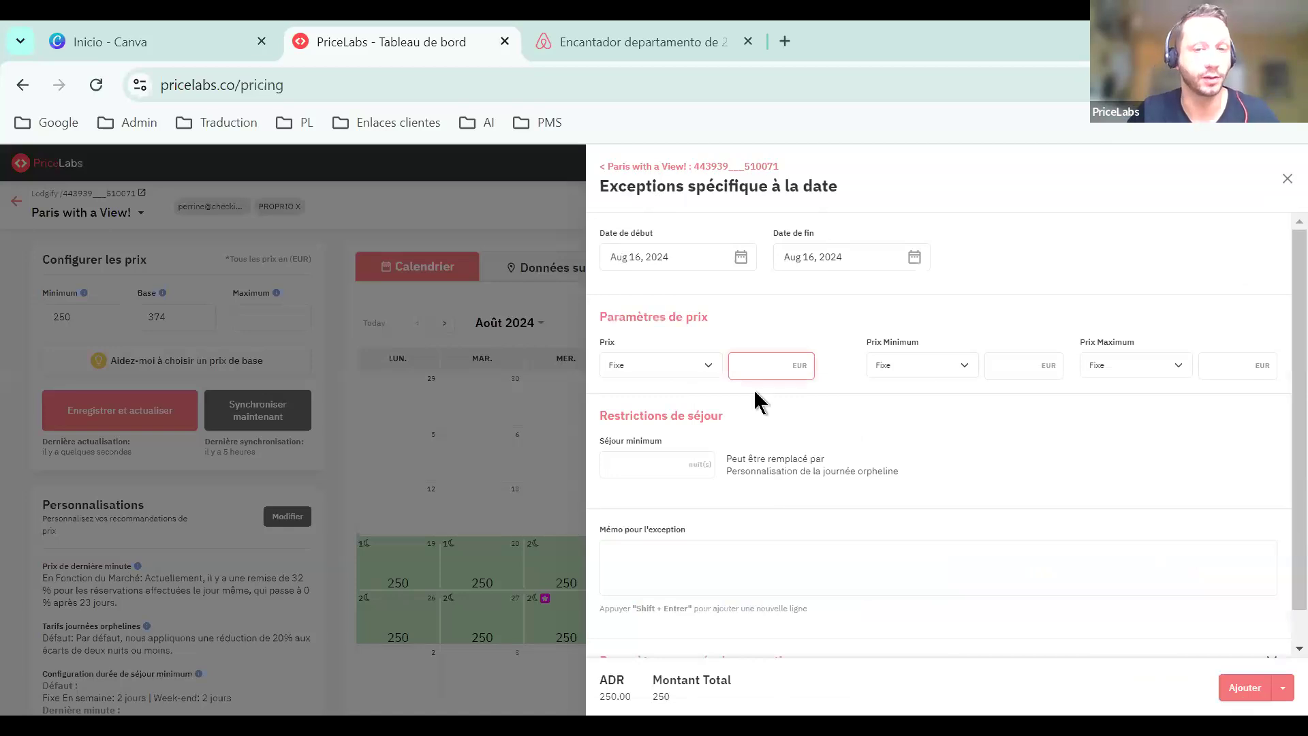
{"action": "type", "text": "200"}
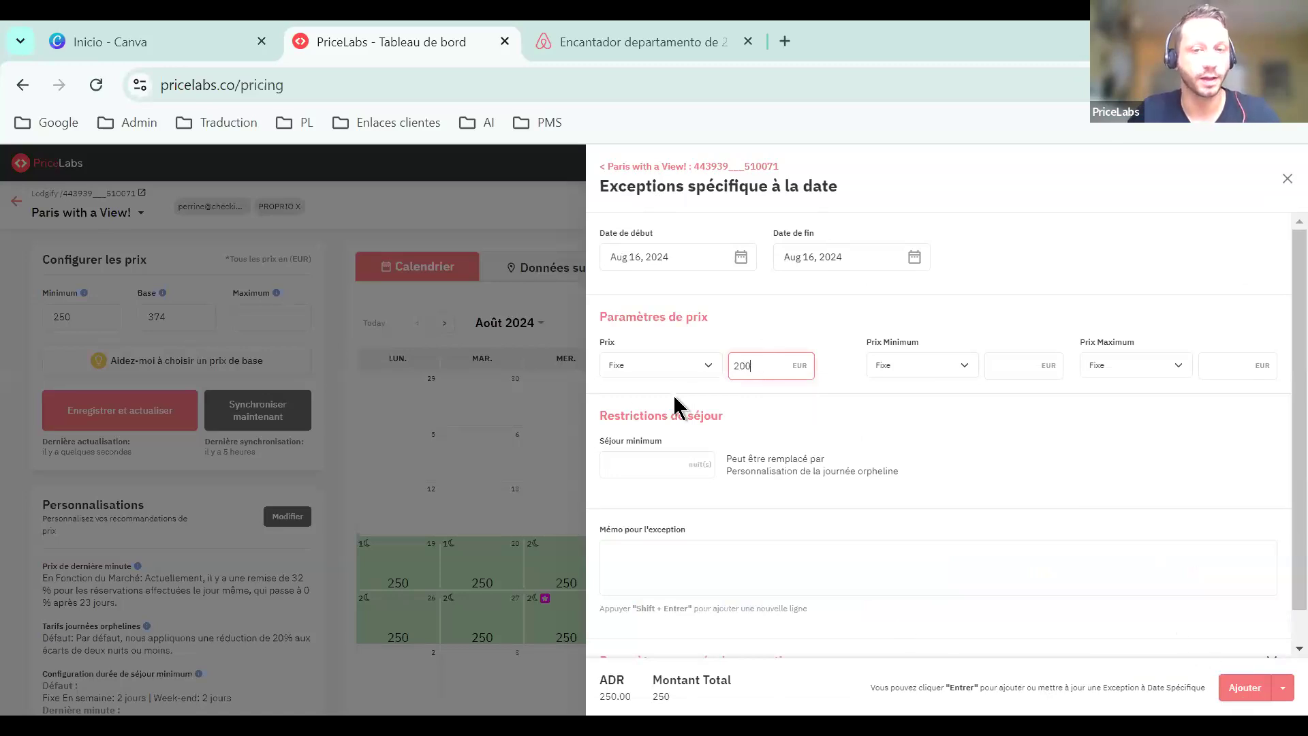
{"action": "left_click", "coordinate": [1243, 689]}
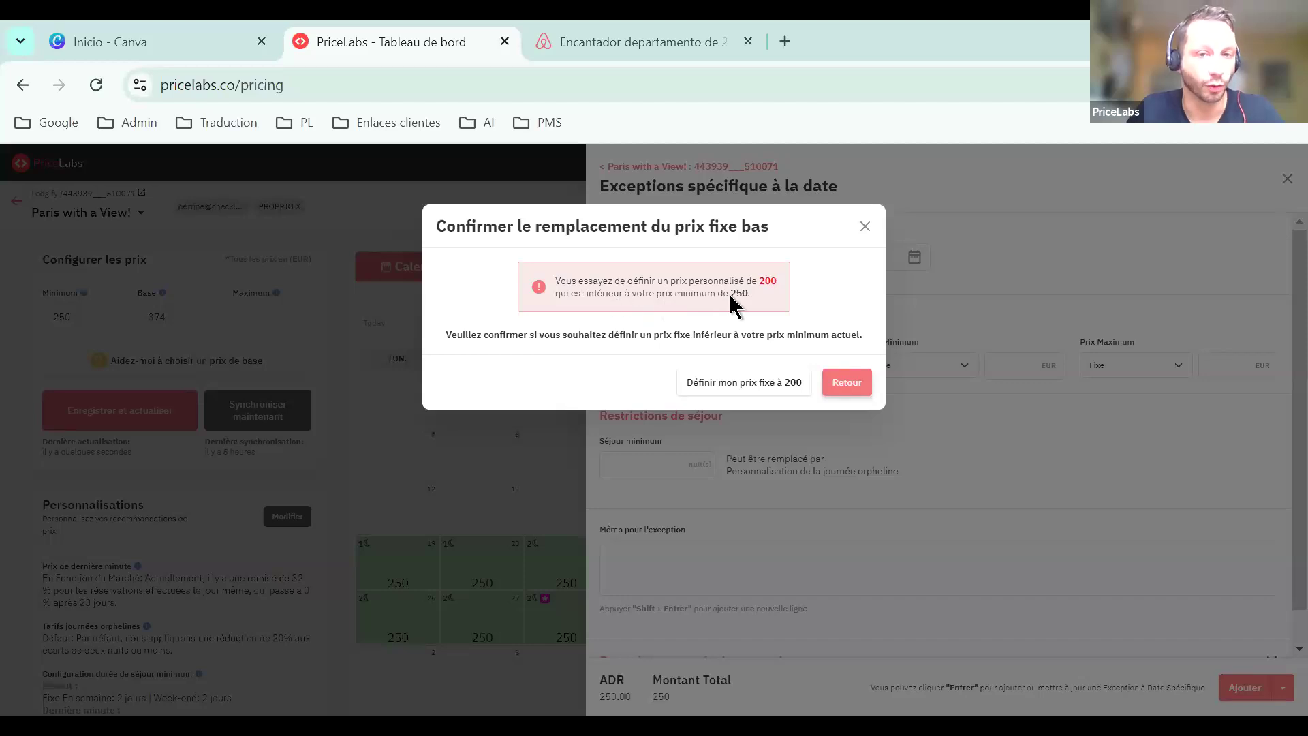
{"action": "left_click_drag", "start_coordinate": [743, 294], "coordinate": [738, 332]}
{"action": "left_click", "coordinate": [740, 328]}
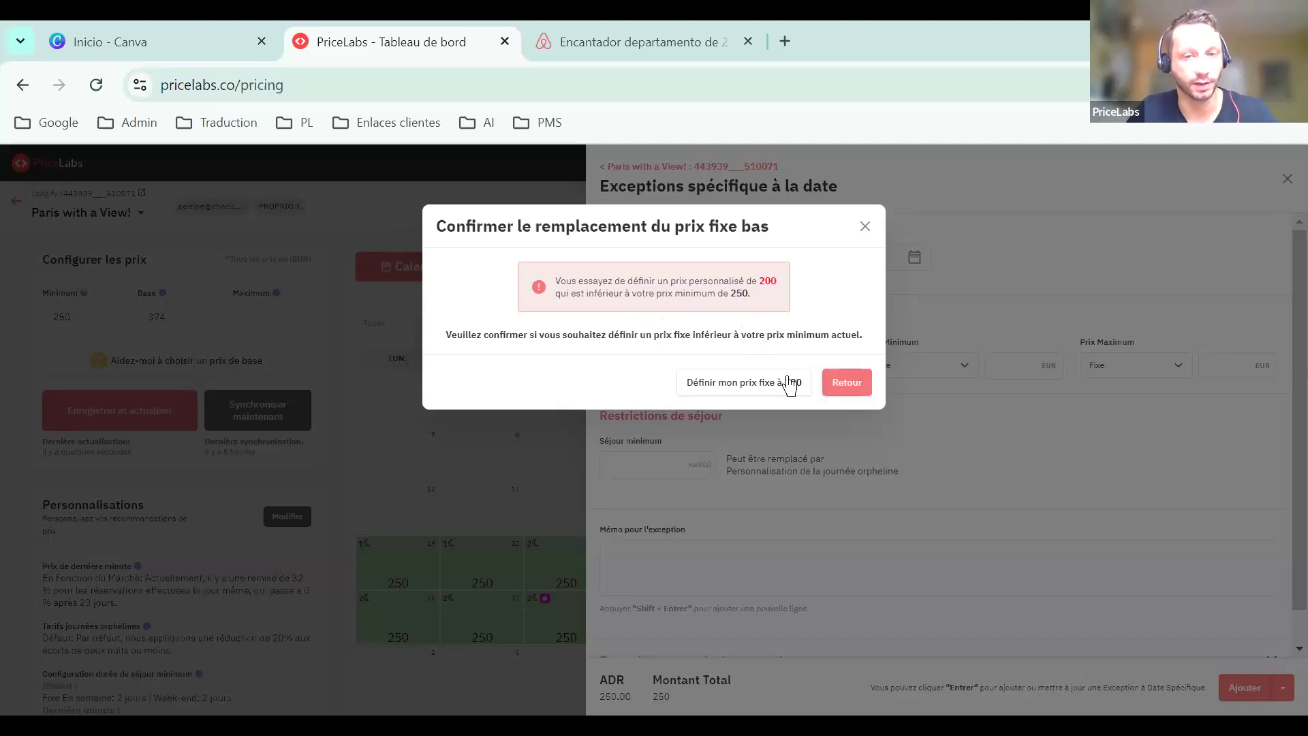
{"action": "left_click", "coordinate": [731, 384]}
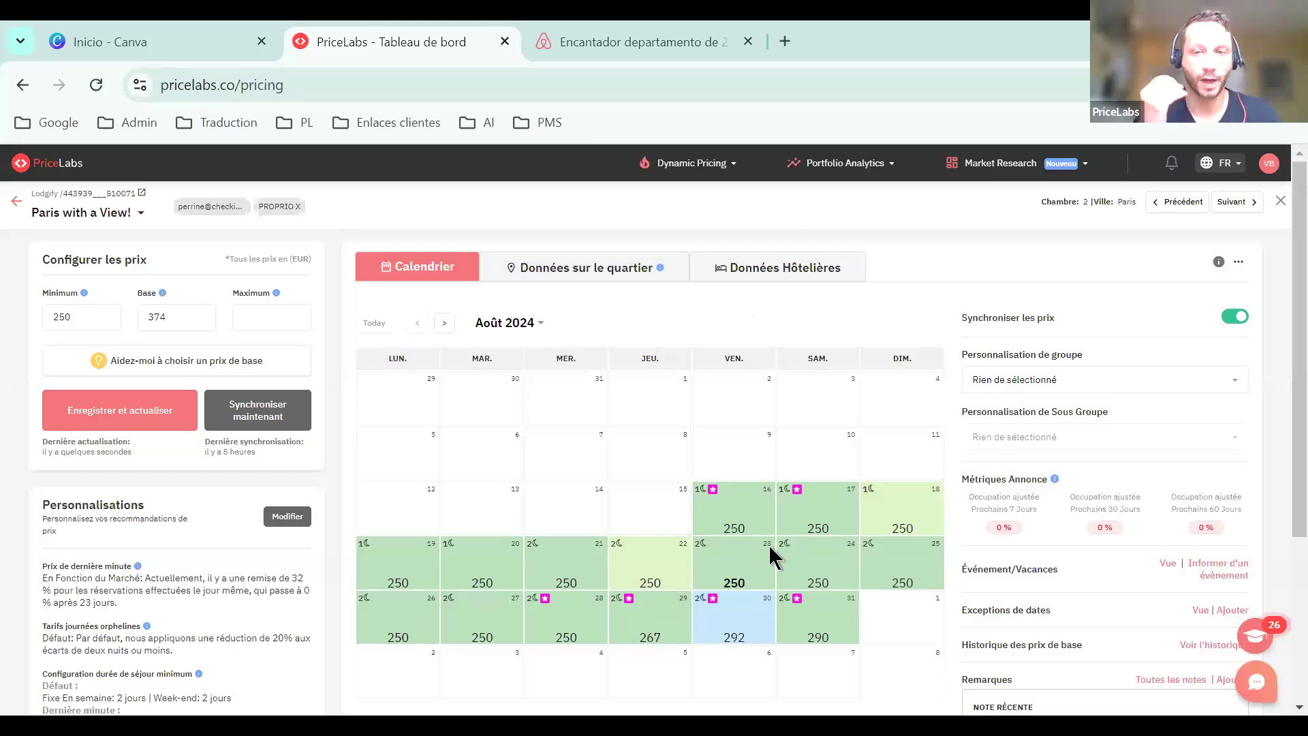
Open Multi Calendrier V2 and examine the daily prices, minimum stays and date exceptions across the listings from August 16, 2024
{"action": "mouse_move", "coordinate": [720, 527]}
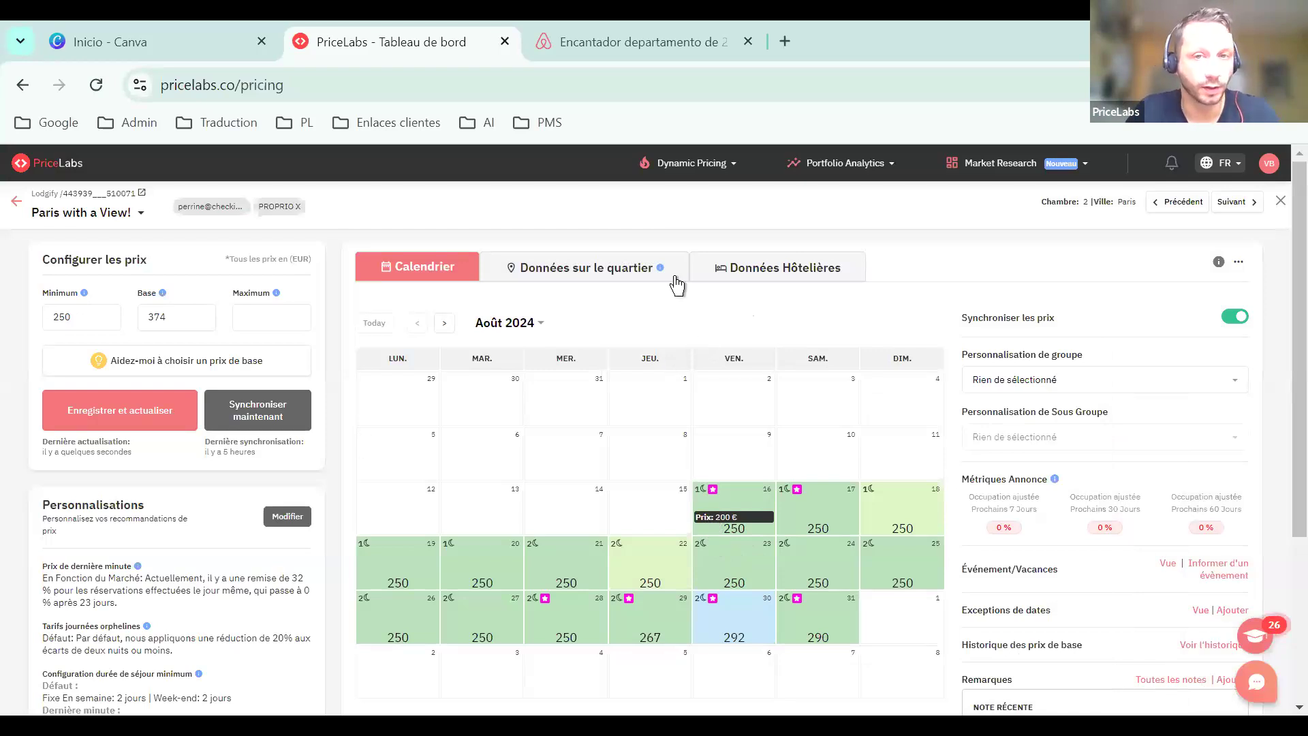
{"action": "left_click", "coordinate": [808, 266]}
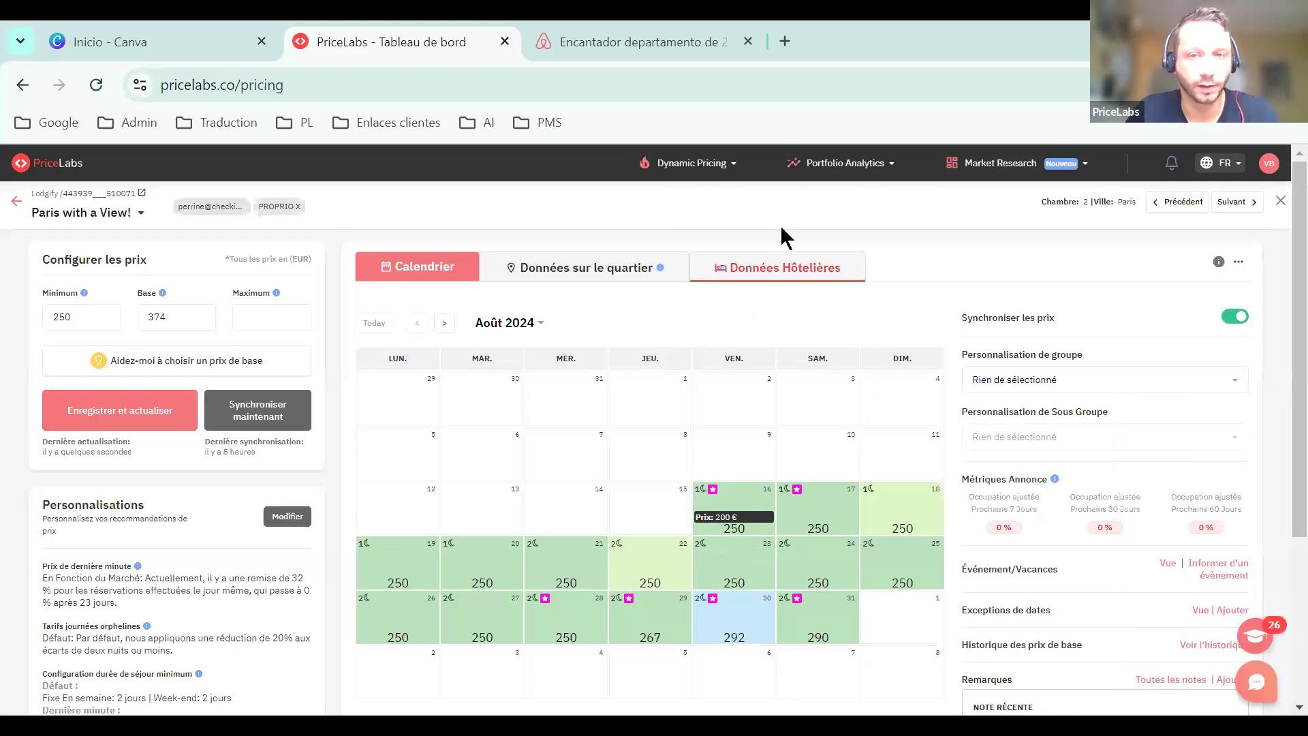
{"action": "left_click", "coordinate": [695, 171]}
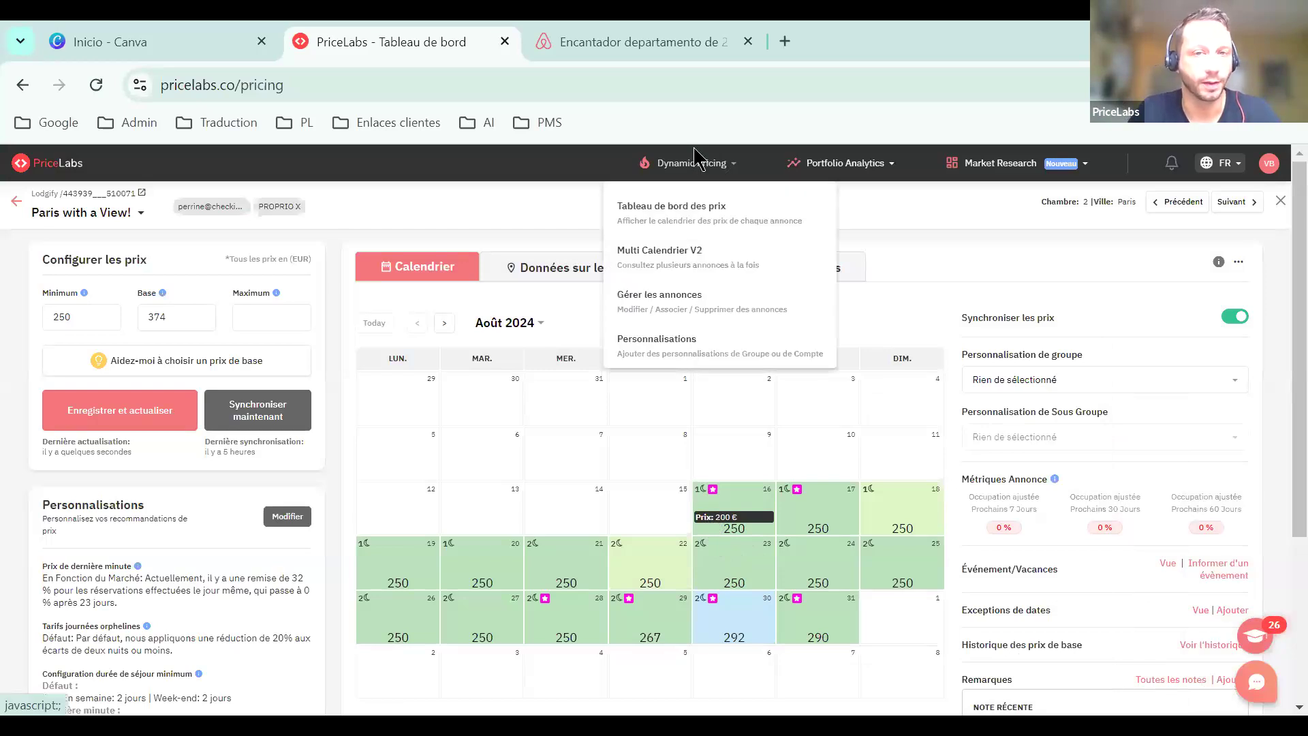
{"action": "left_click", "coordinate": [686, 253]}
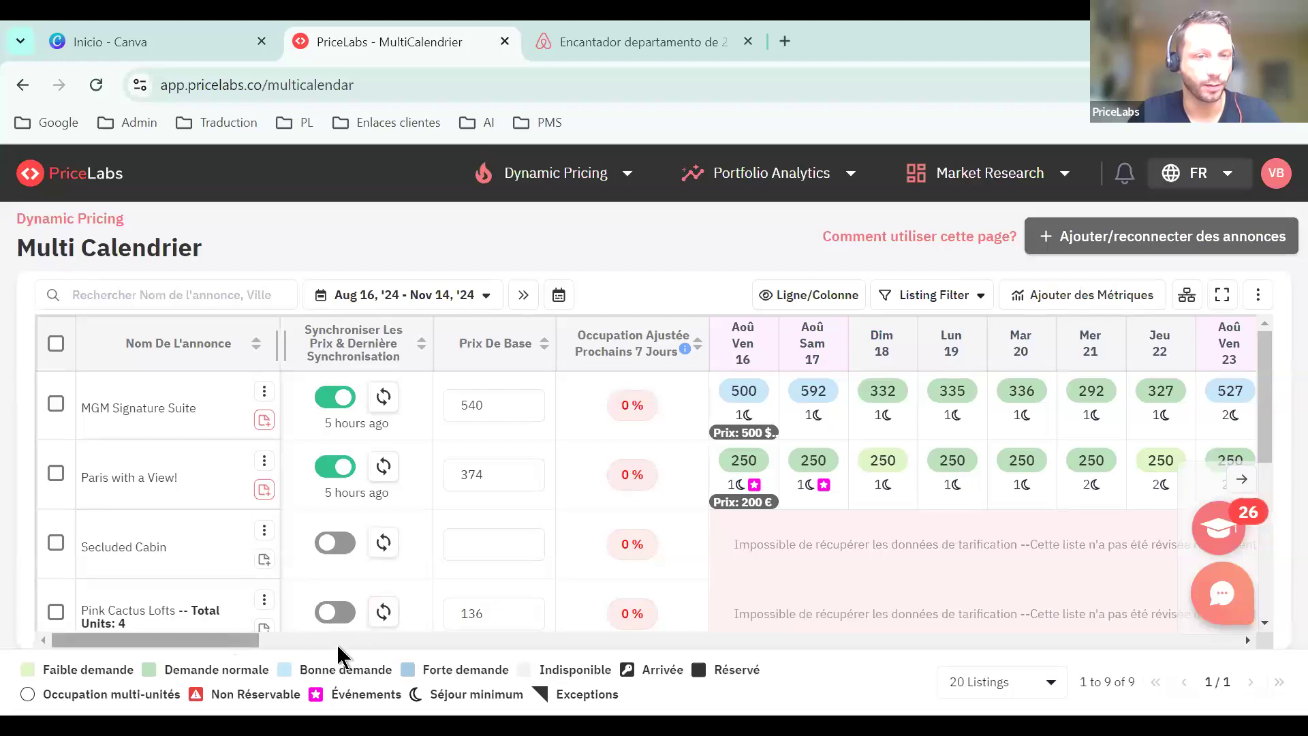
{"action": "scroll", "coordinate": [710, 374], "scroll_direction": "right", "scroll_amount": 6}
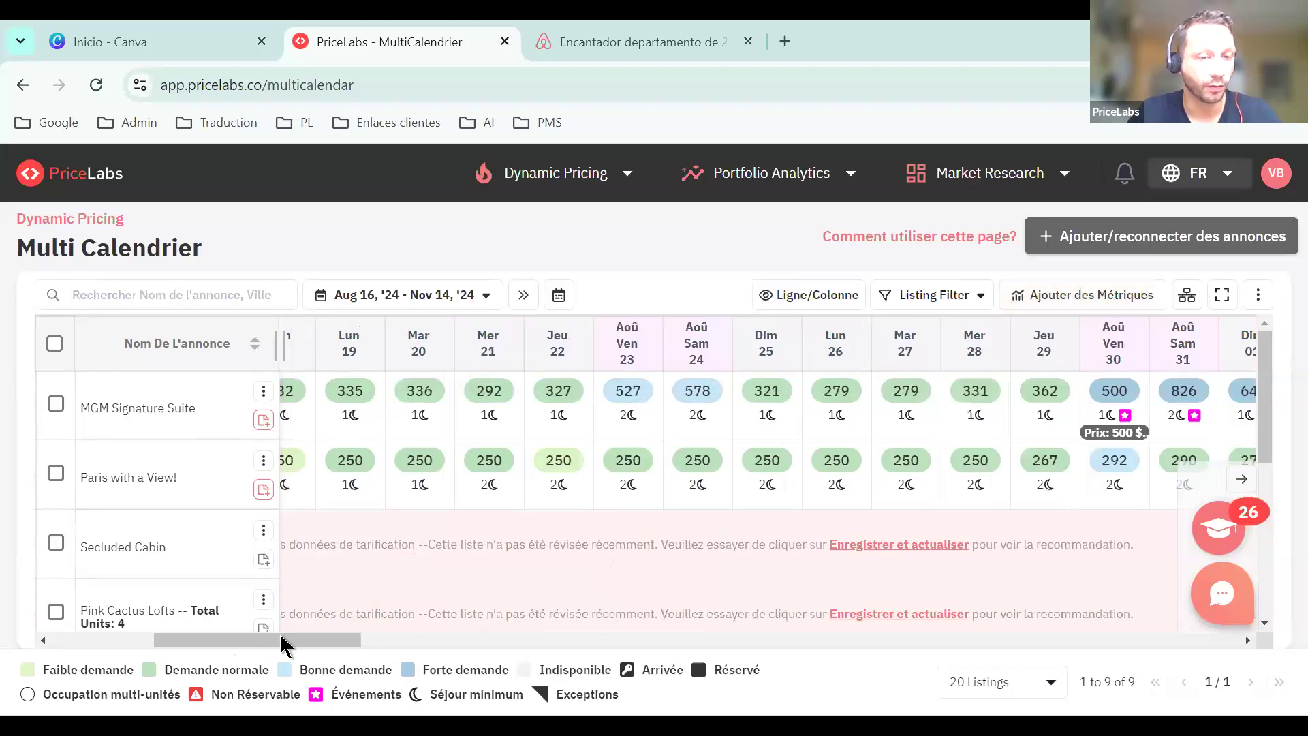
{"action": "scroll", "coordinate": [247, 648], "scroll_direction": "left", "scroll_amount": 3}
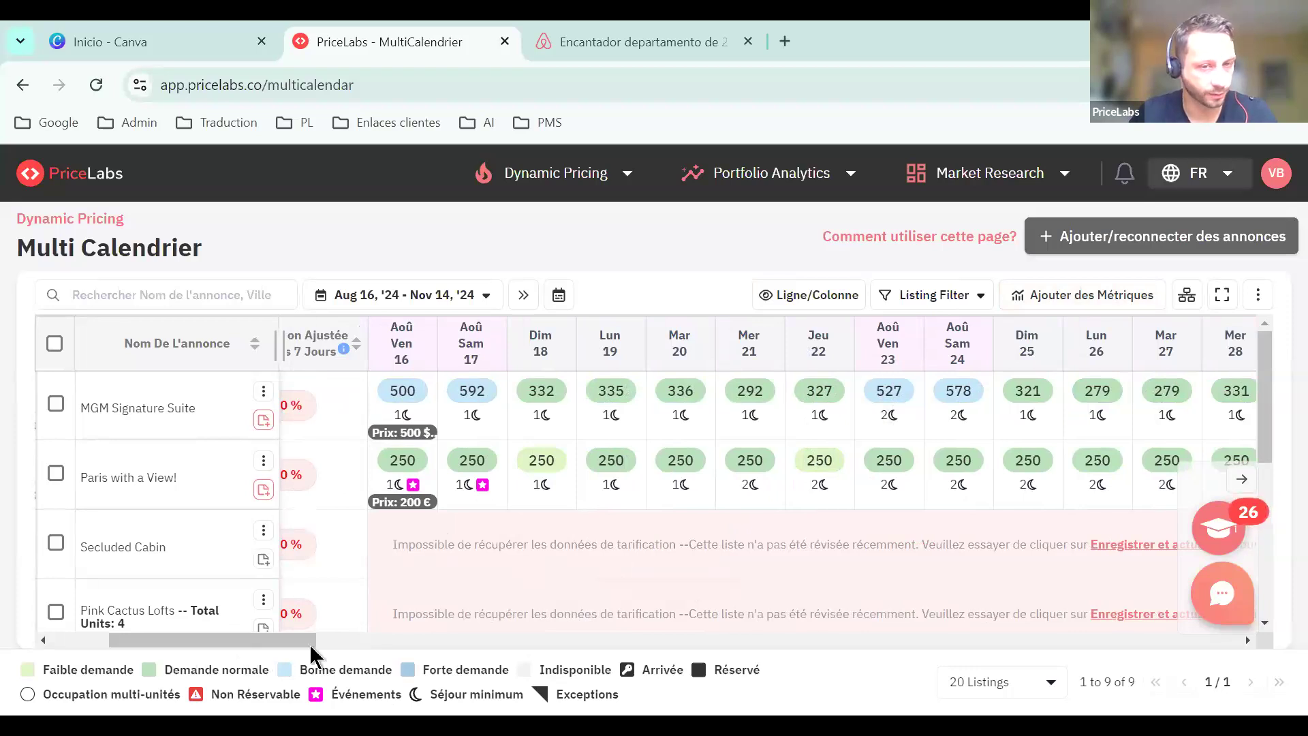
{"action": "left_click_drag", "start_coordinate": [191, 670], "coordinate": [495, 670]}
{"action": "left_click", "coordinate": [611, 695]}
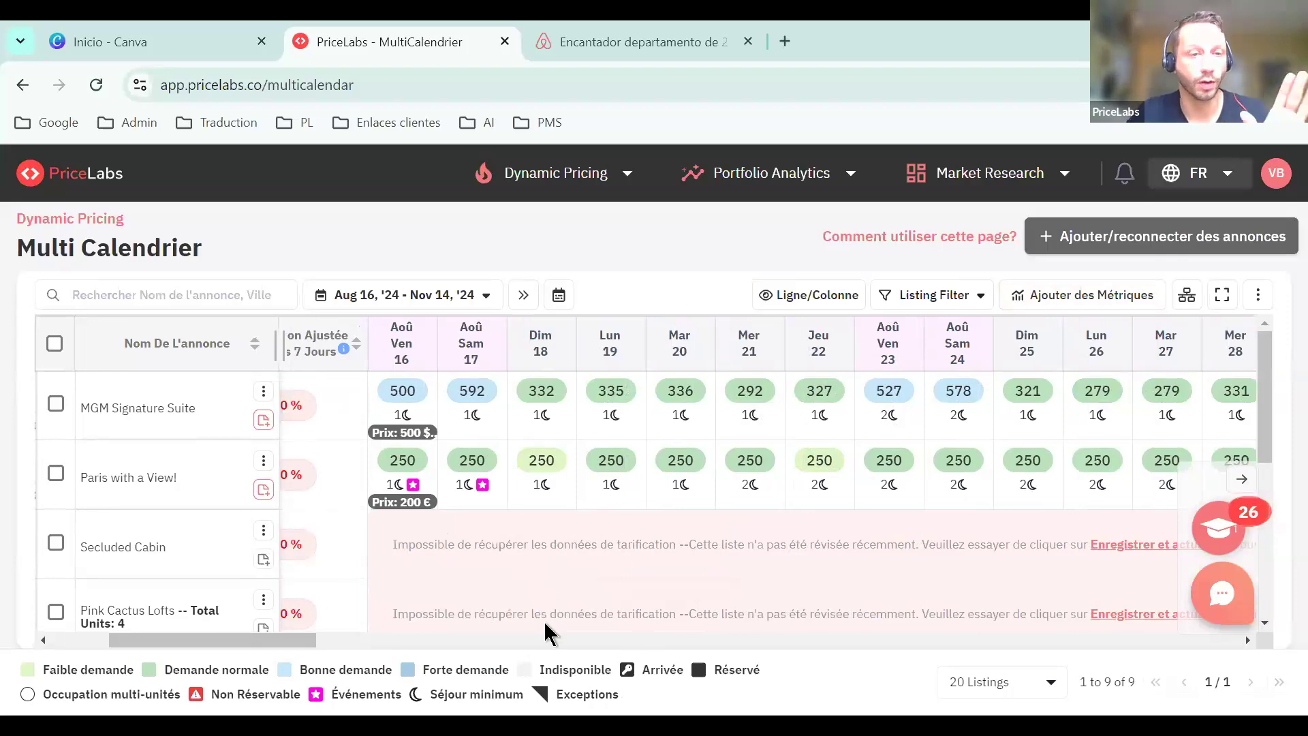
{"action": "left_click_drag", "start_coordinate": [292, 641], "coordinate": [231, 633]}
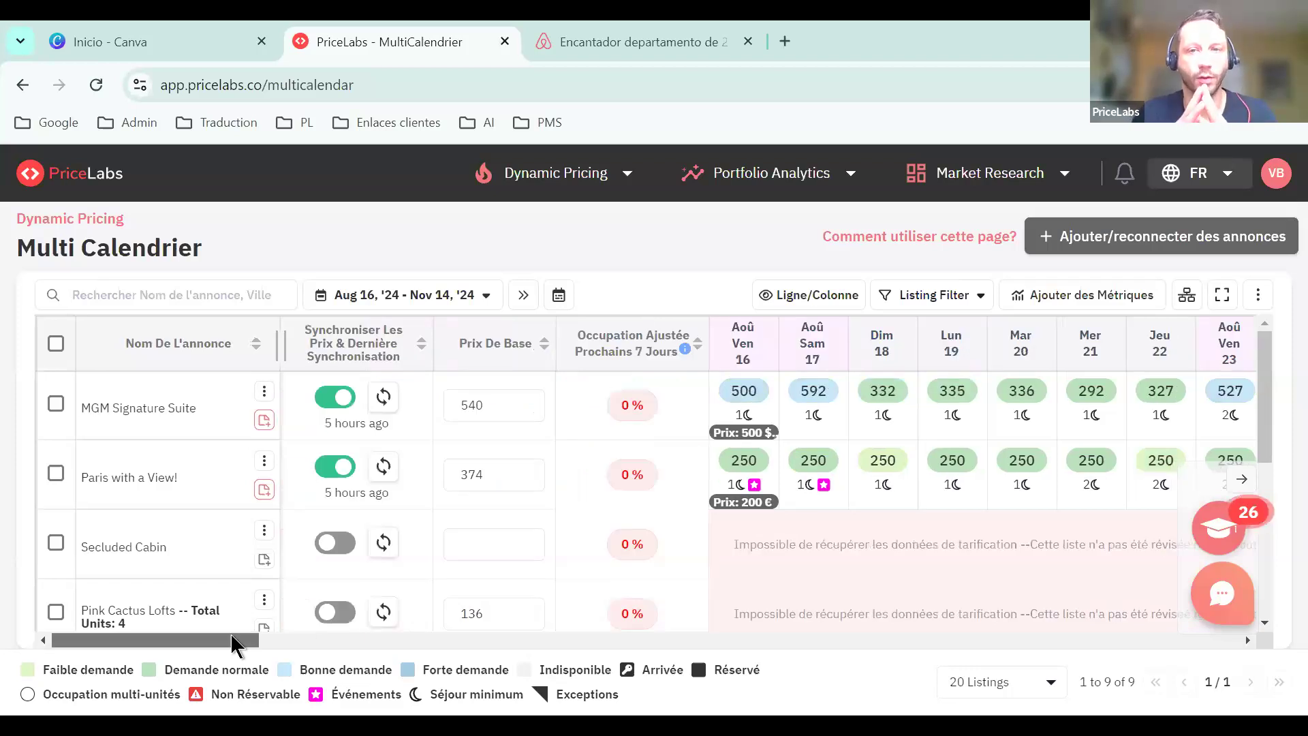